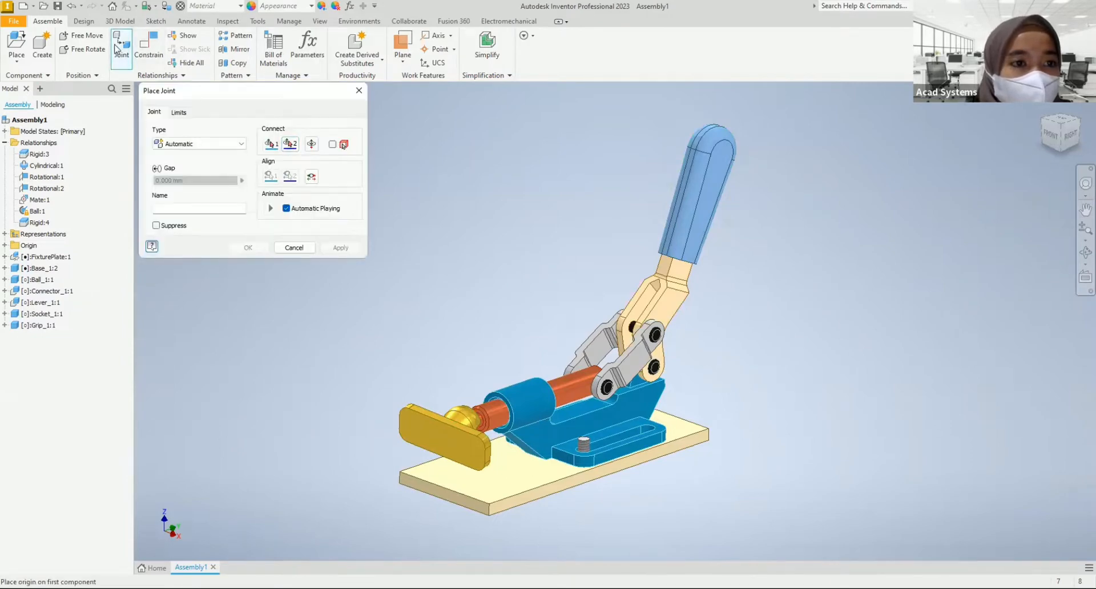
# Step: Examine the available joint types and the gap, name and limit settings for placing a joint
pyautogui.click(240, 189)
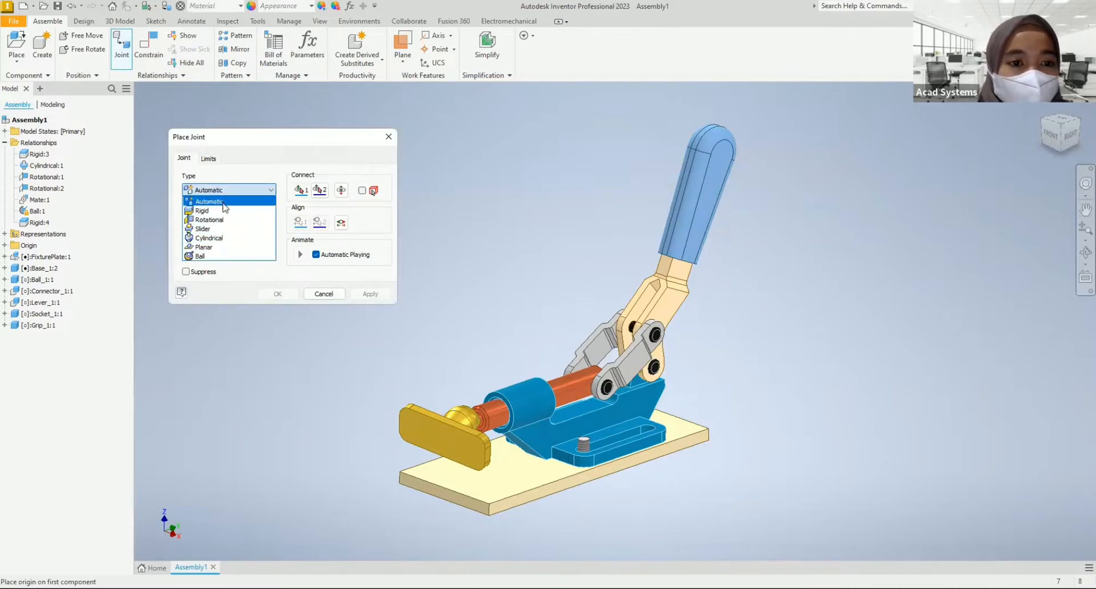
pyautogui.click(237, 194)
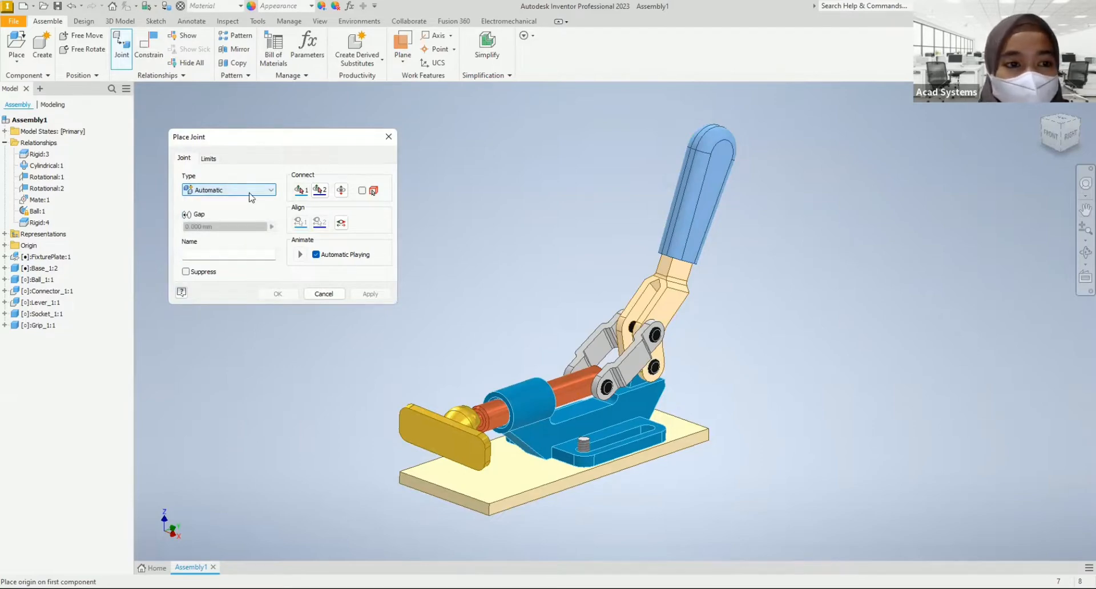
pyautogui.click(249, 194)
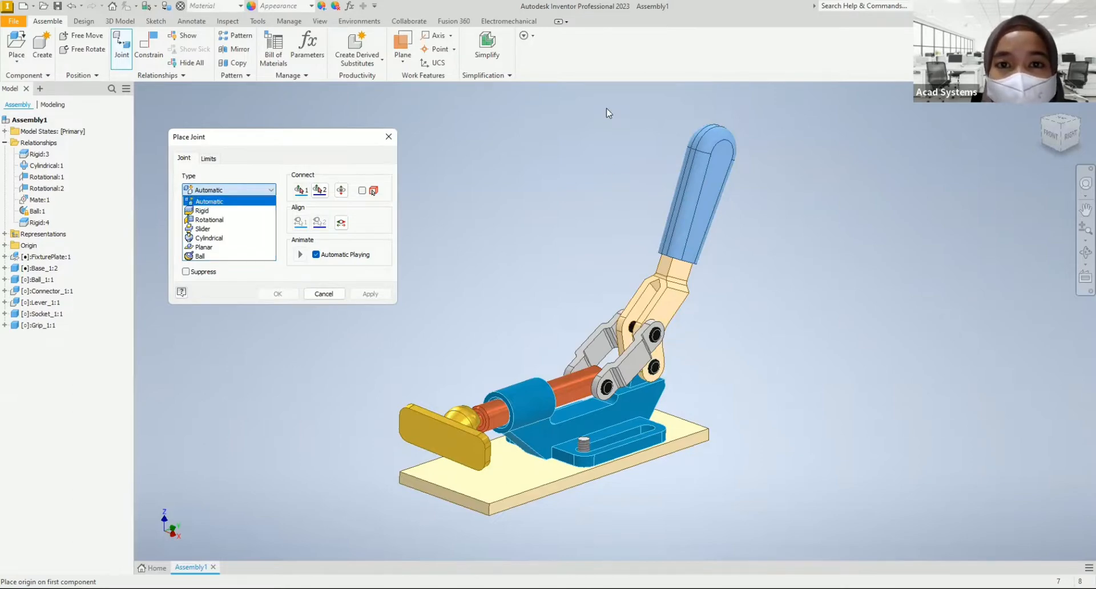
pyautogui.click(1008, 430)
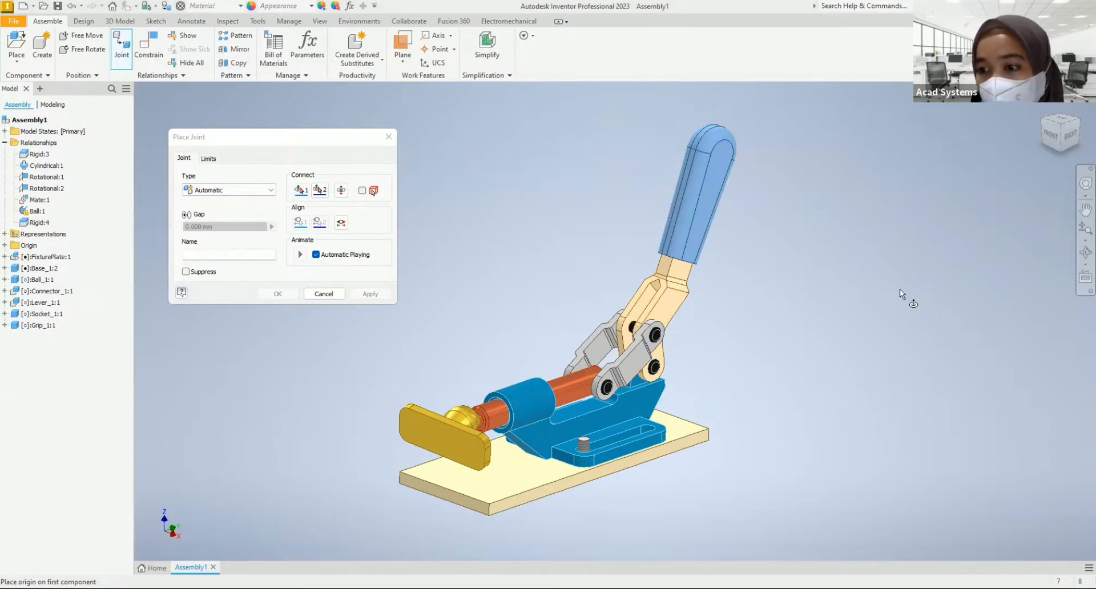
pyautogui.click(251, 192)
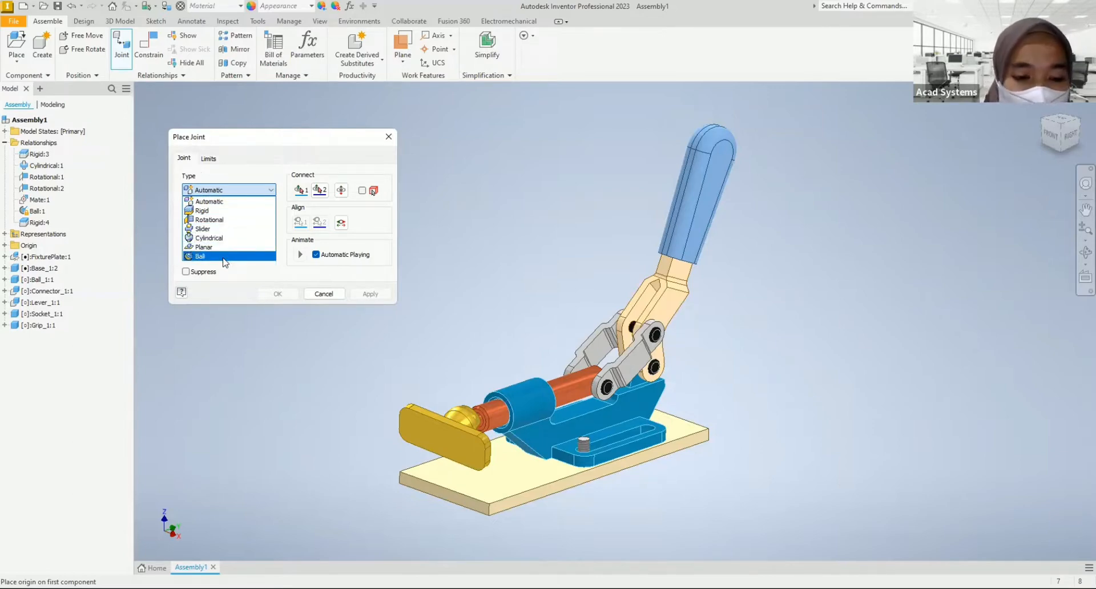
pyautogui.click(264, 163)
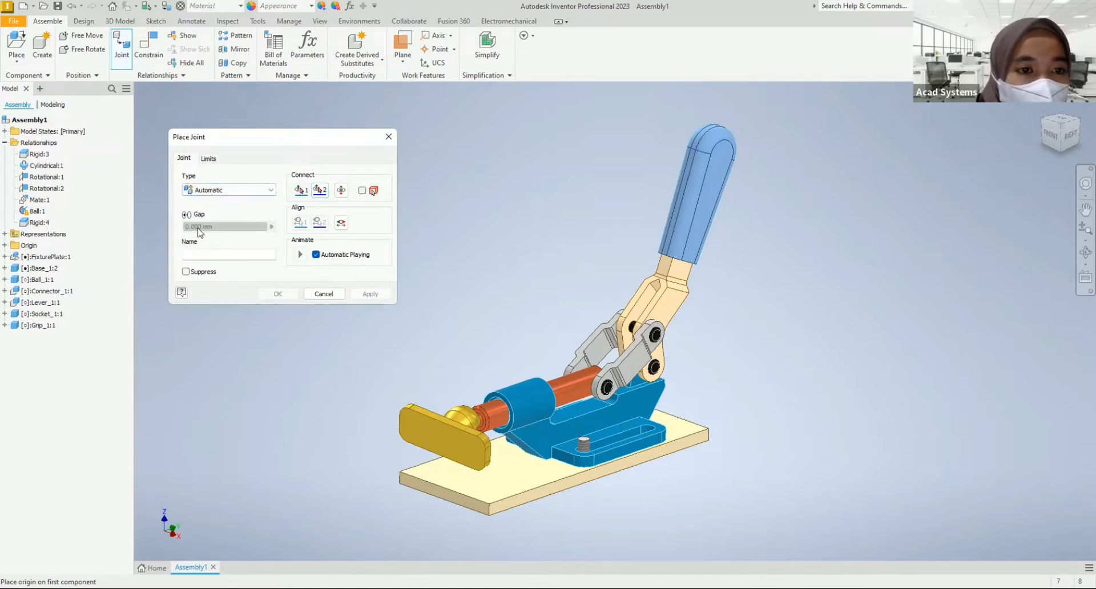
pyautogui.click(216, 254)
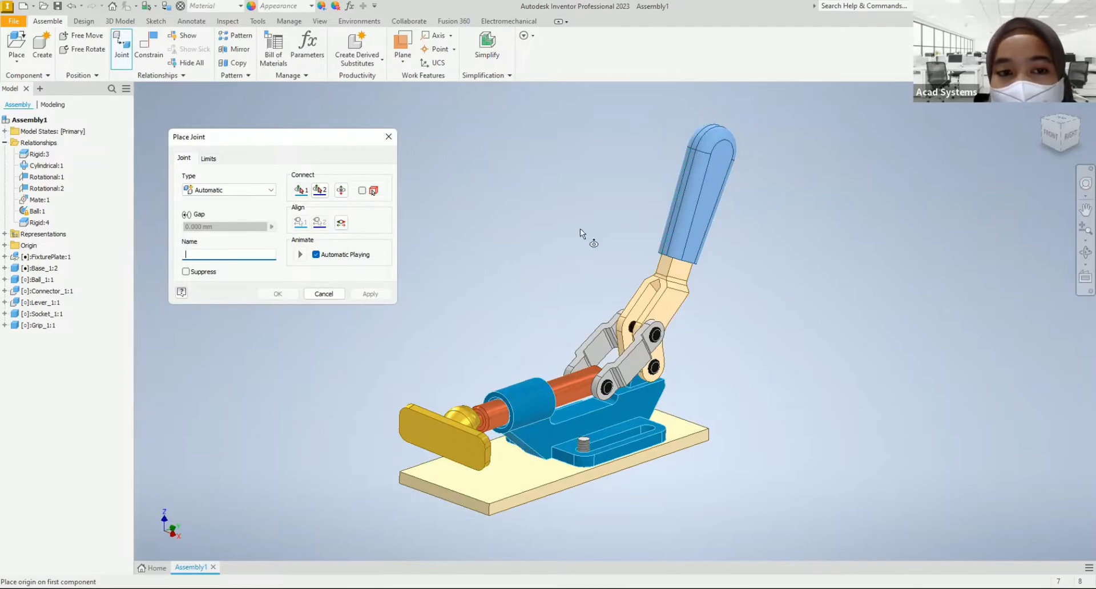
pyautogui.click(209, 160)
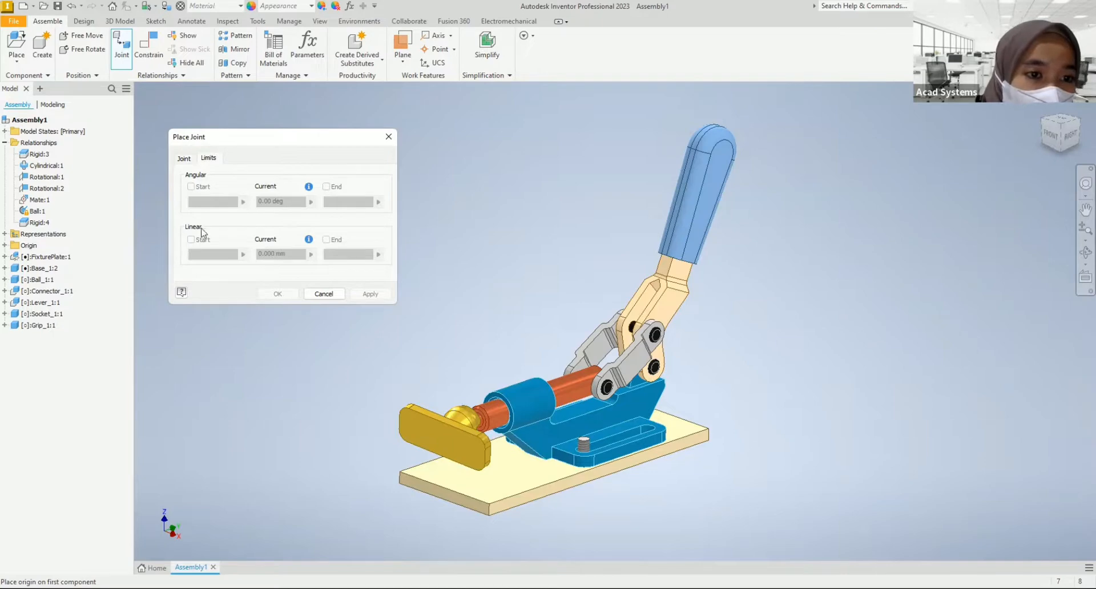
pyautogui.click(182, 160)
# Step: Compare the limit settings offered for the Rotational and Rigid joint types, and close the joint definition without placing a joint
pyautogui.click(220, 190)
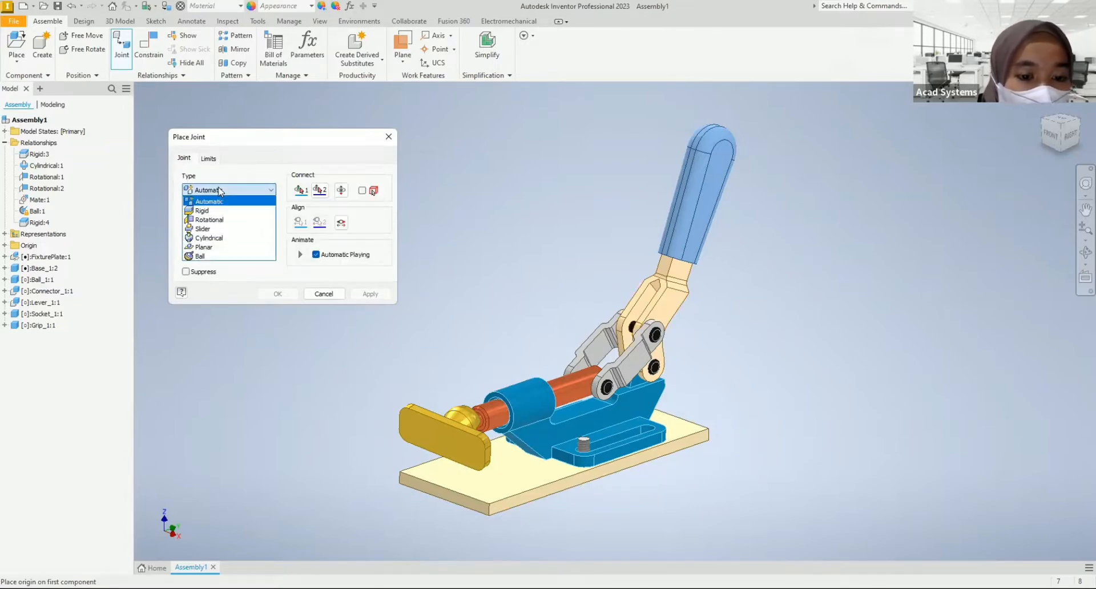
pyautogui.click(209, 220)
pyautogui.click(211, 160)
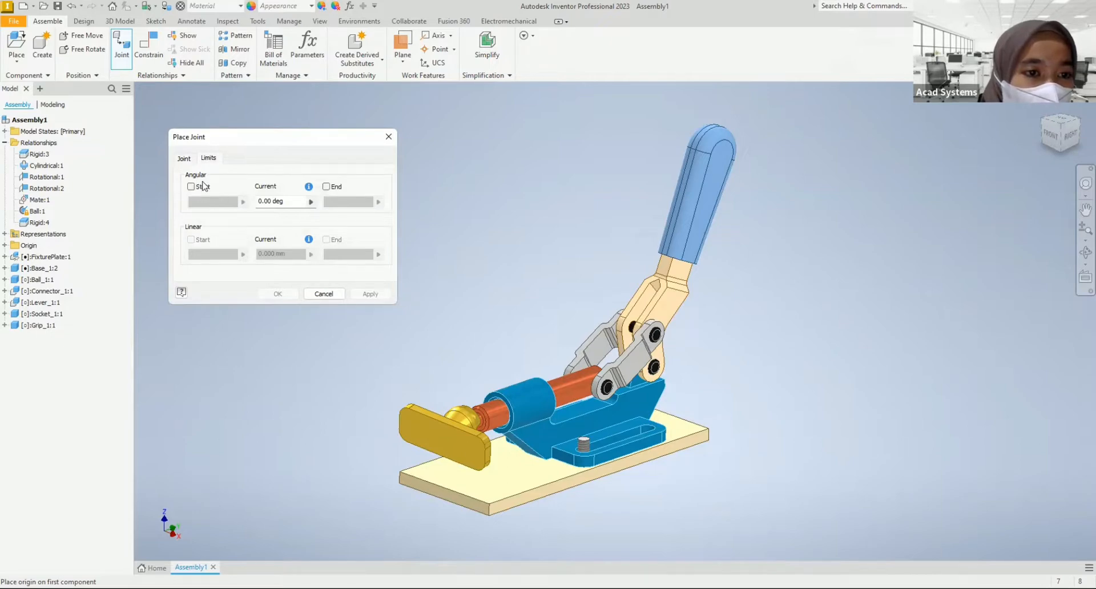
pyautogui.click(184, 158)
pyautogui.click(197, 190)
pyautogui.click(197, 209)
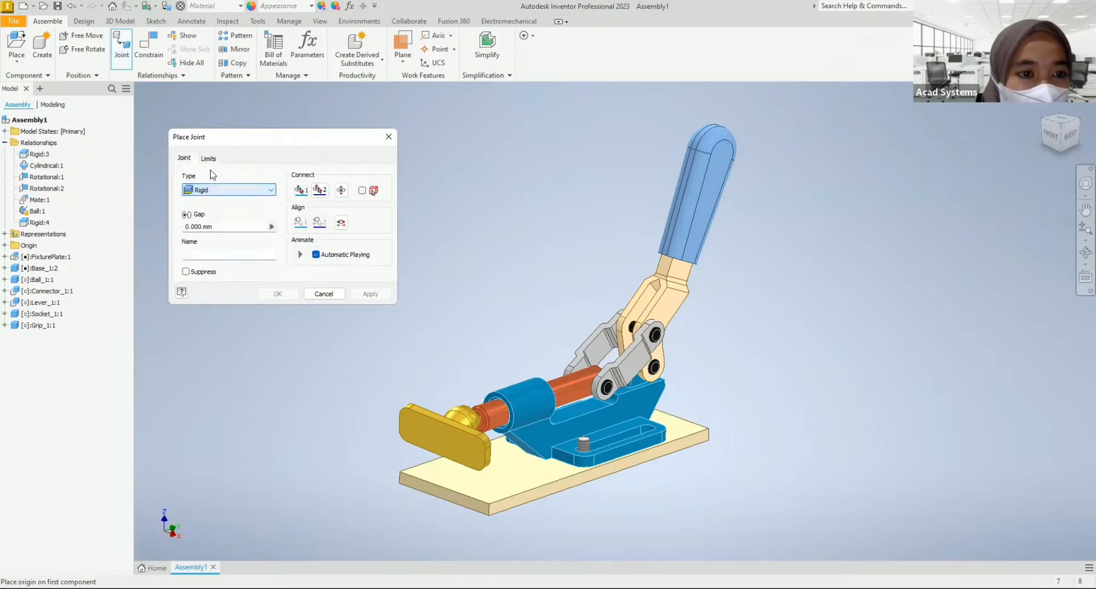
pyautogui.click(209, 158)
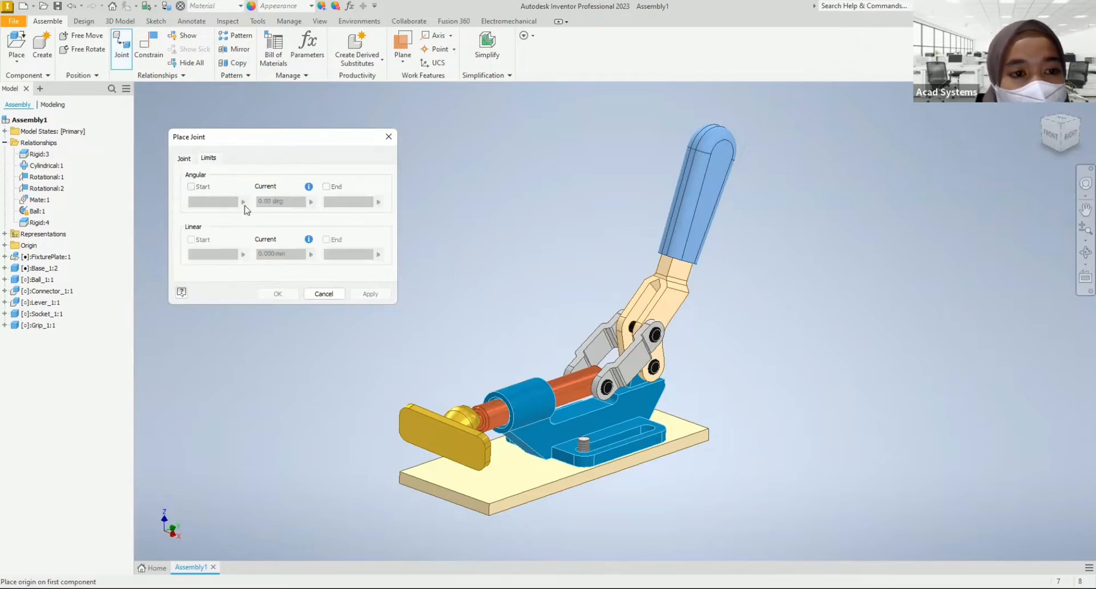
pyautogui.click(184, 159)
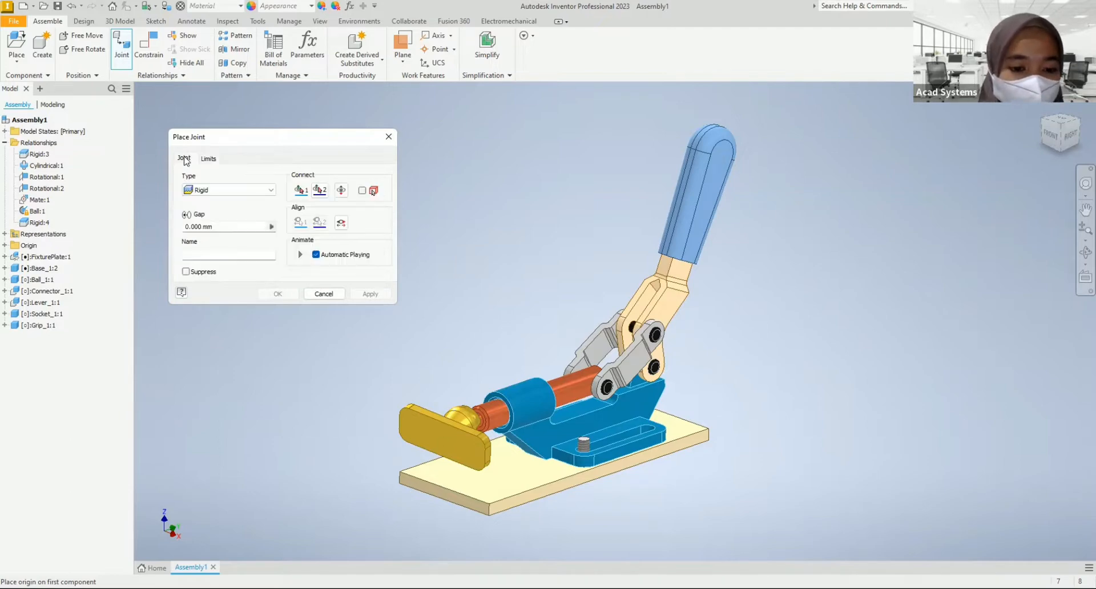
pyautogui.click(209, 160)
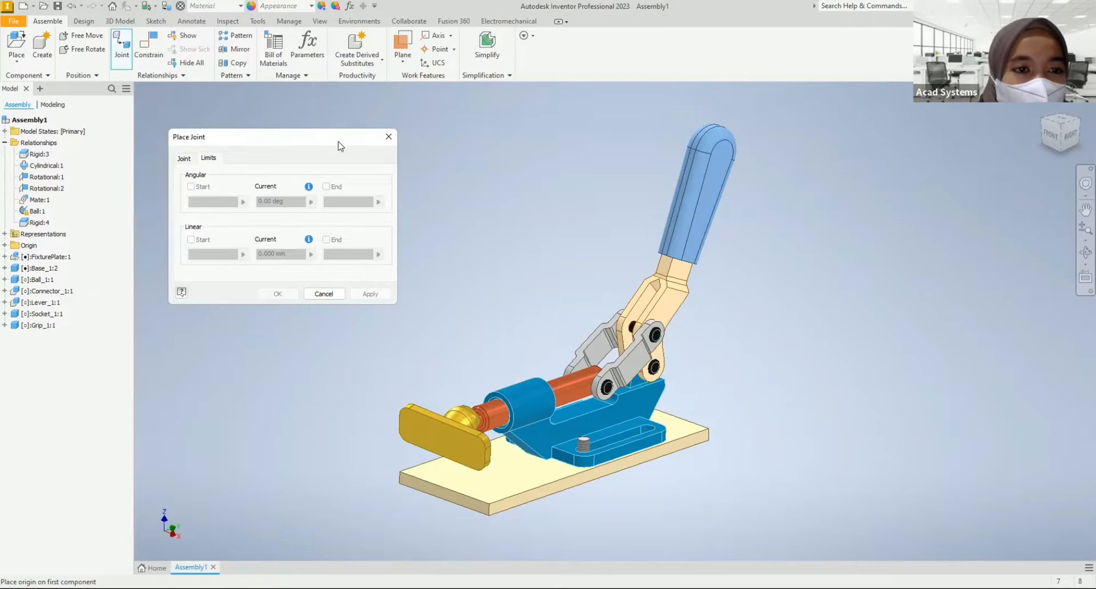
pyautogui.click(323, 293)
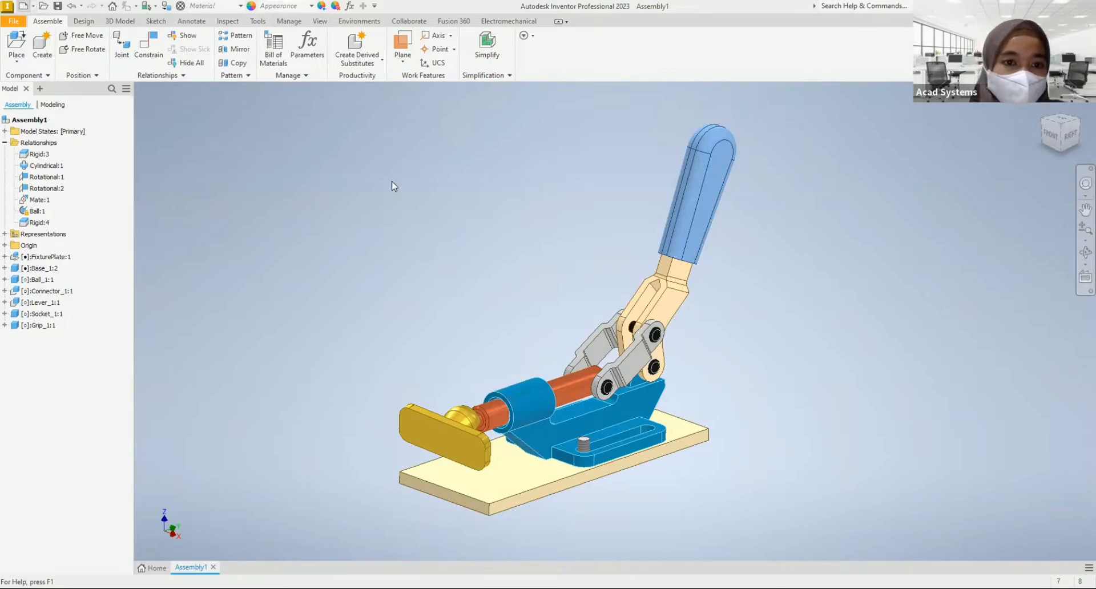
# Step: Create a new assembly from the metric Standard (mm).iam template
pyautogui.hotkey('ctrl', 'n')
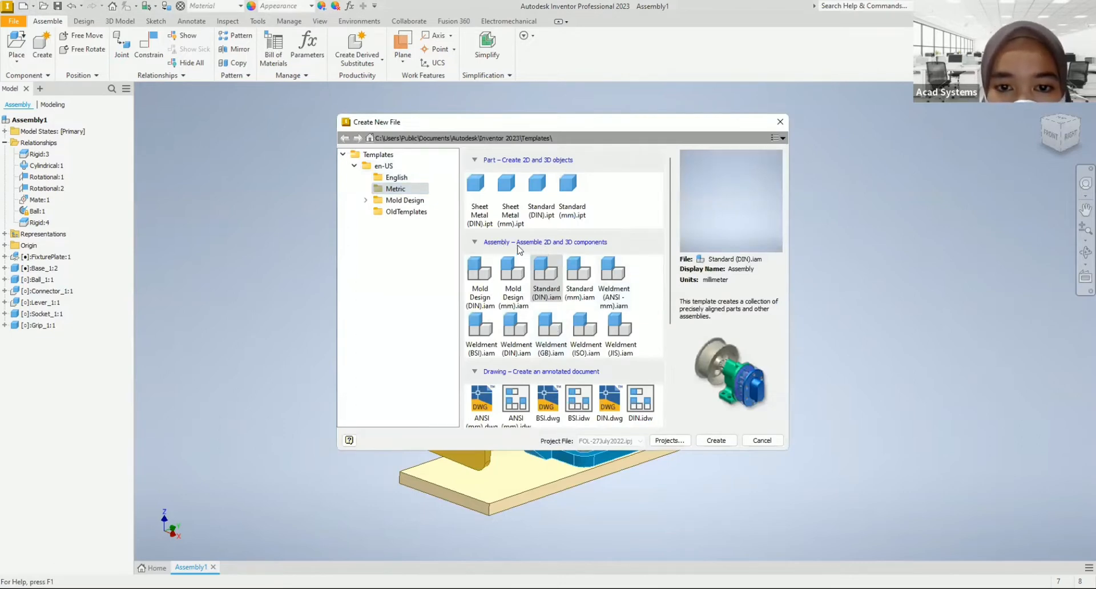
pyautogui.click(585, 286)
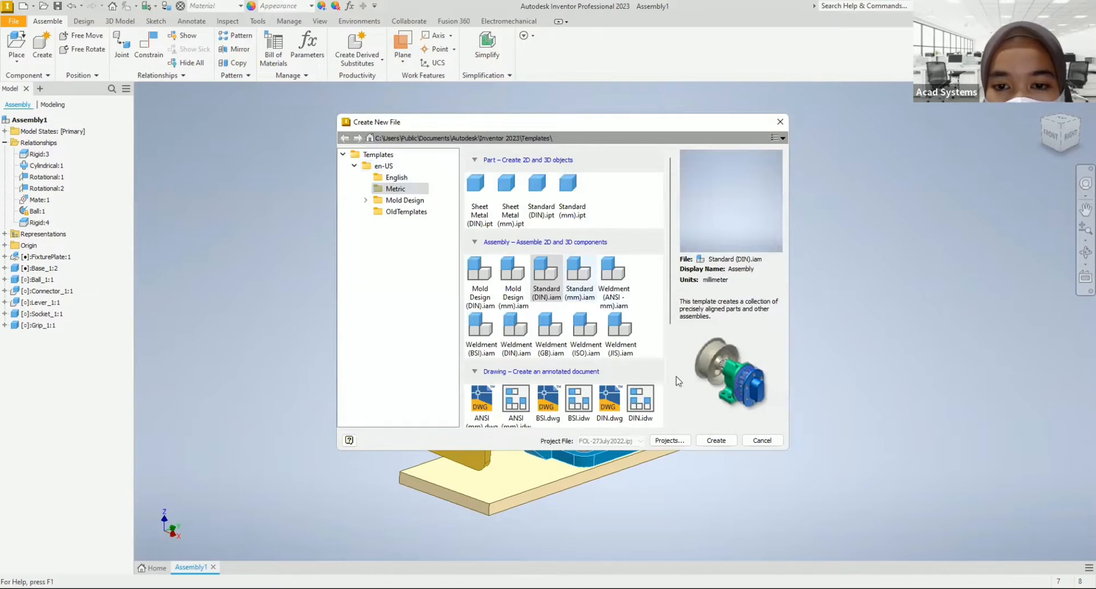
pyautogui.click(716, 440)
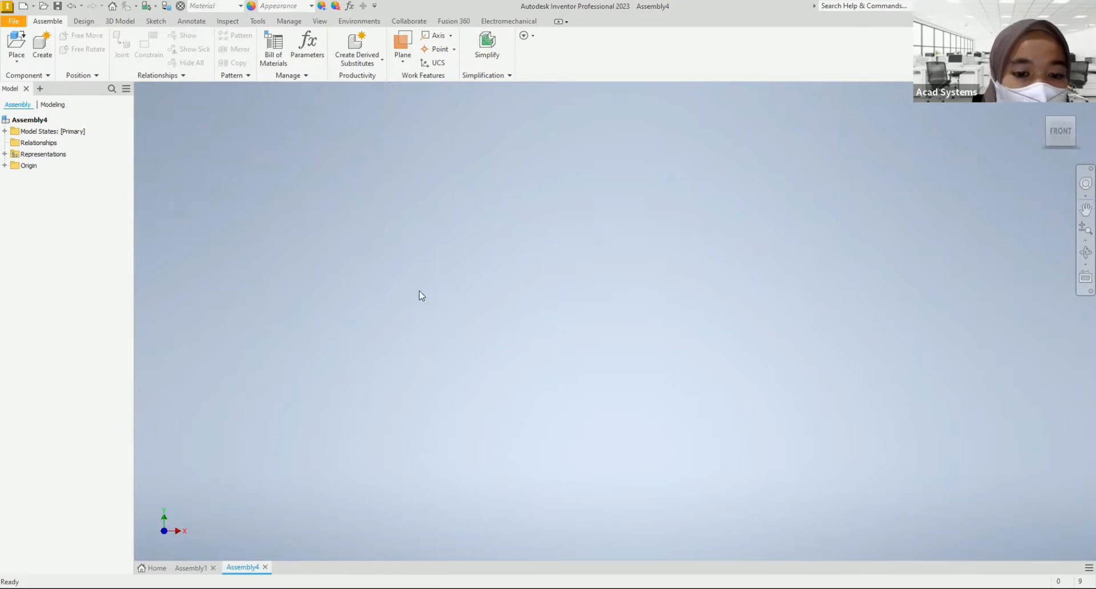
# Step: Place one FixturePlate component grounded at the origin of the new assembly
pyautogui.click(19, 53)
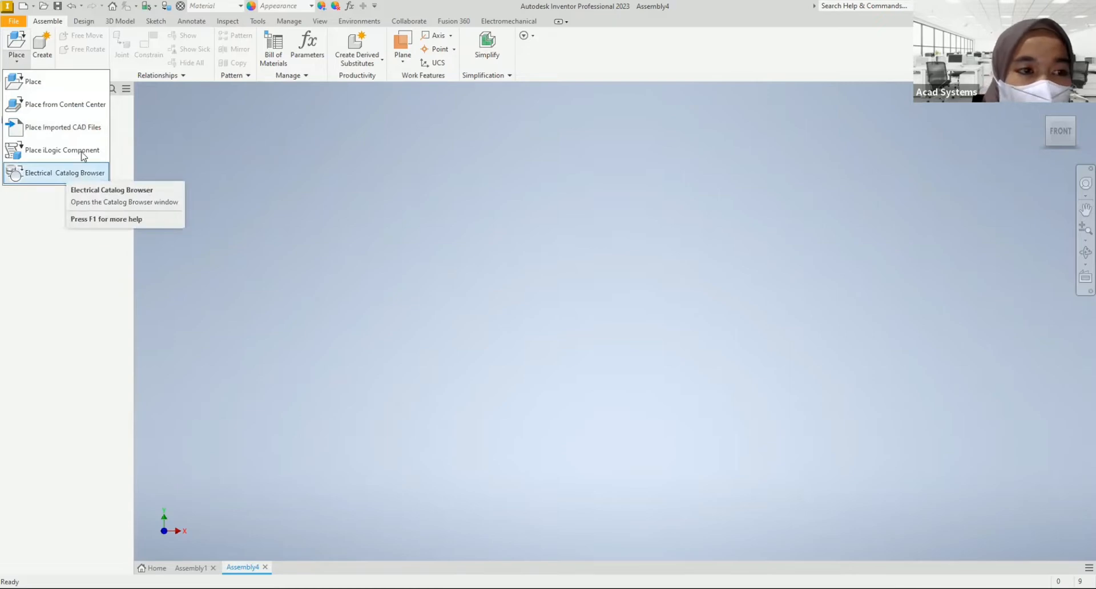
pyautogui.click(42, 88)
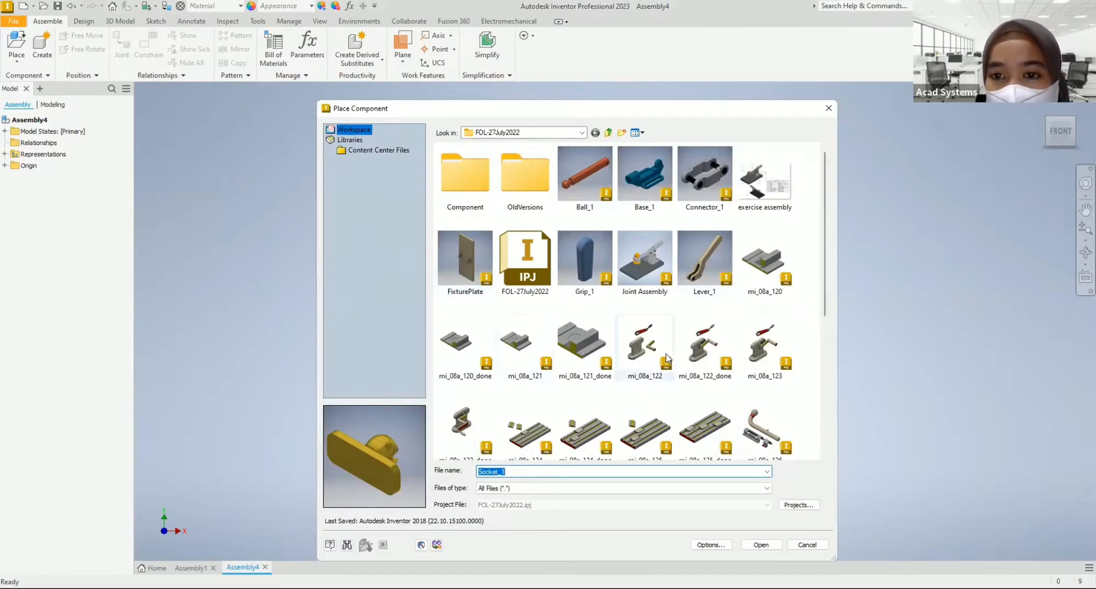
pyautogui.doubleClick(464, 261)
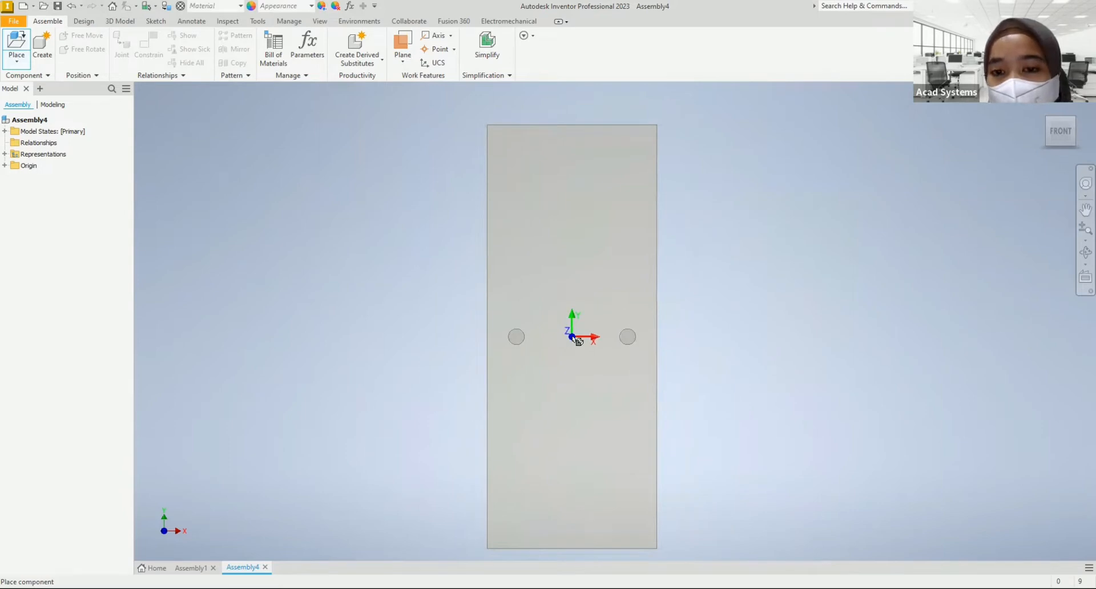
pyautogui.rightClick(576, 340)
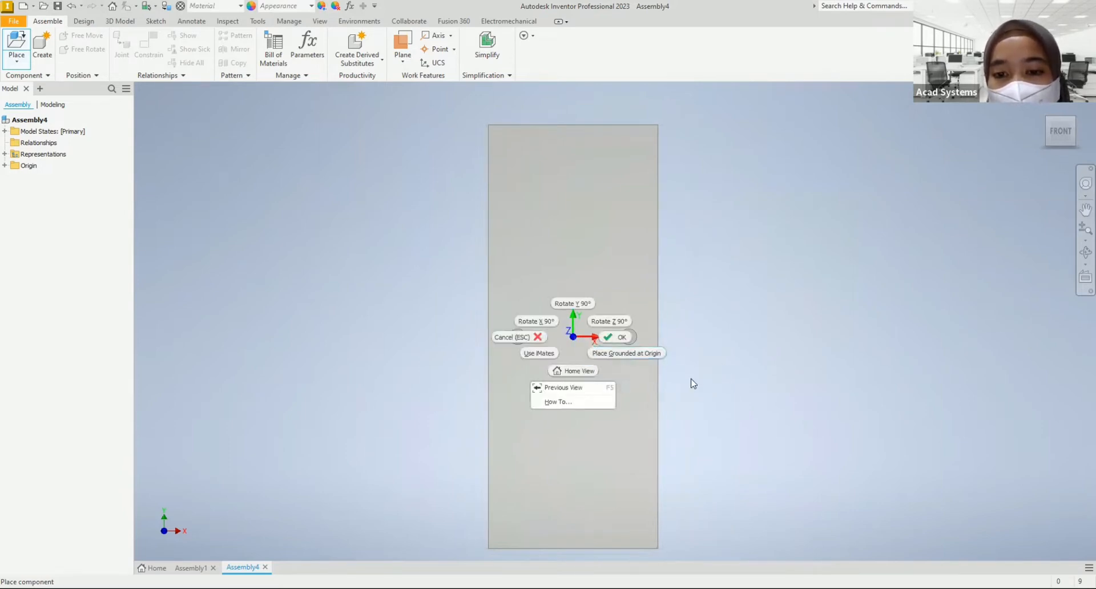
pyautogui.click(674, 282)
pyautogui.rightClick(594, 326)
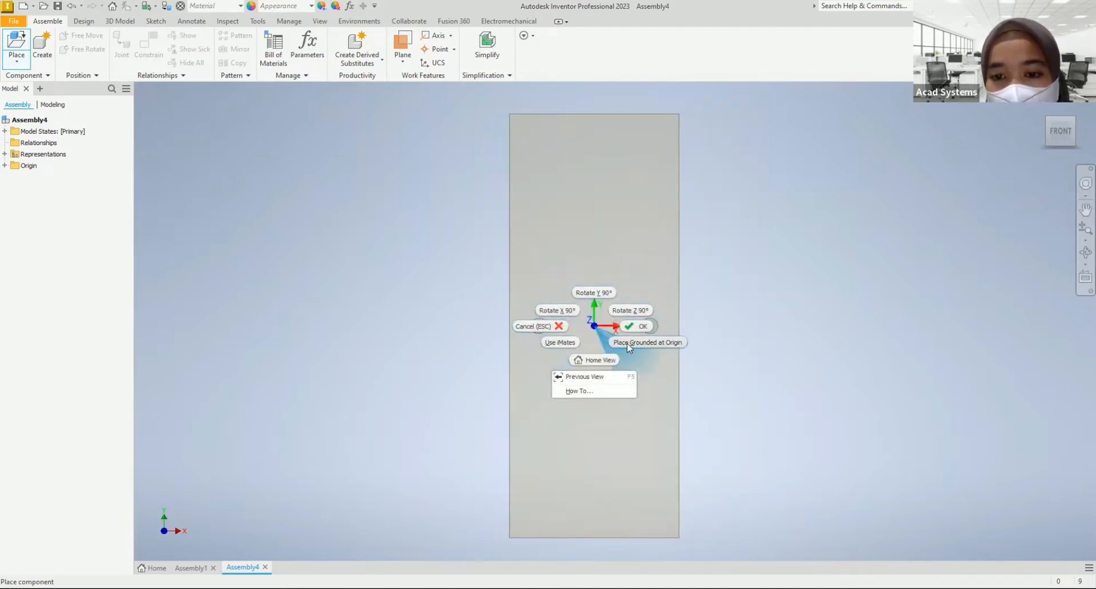
pyautogui.click(658, 346)
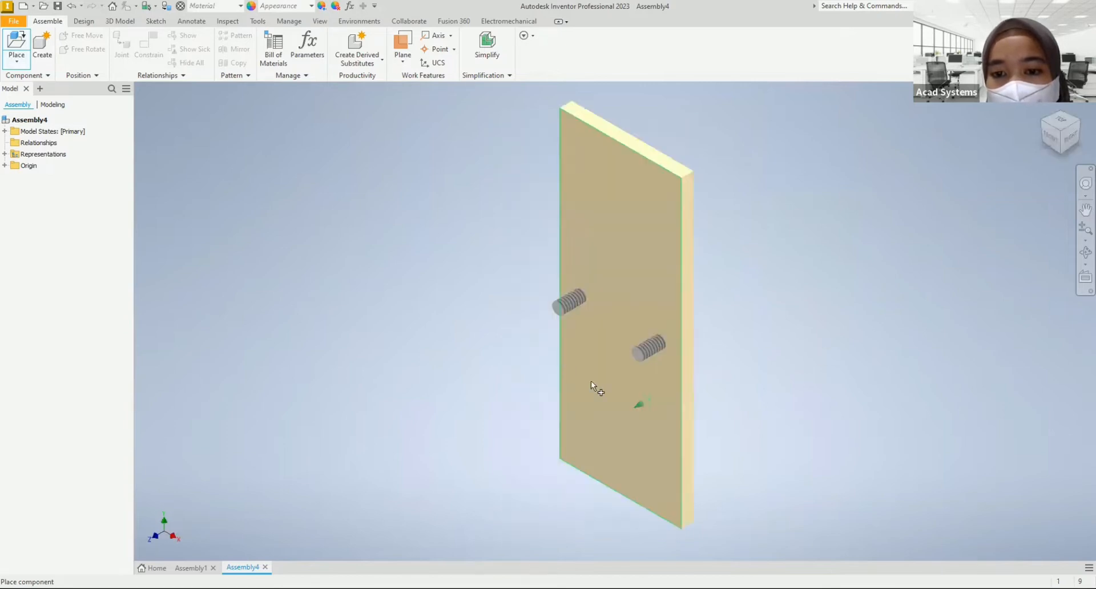
pyautogui.rightClick(473, 283)
pyautogui.click(516, 282)
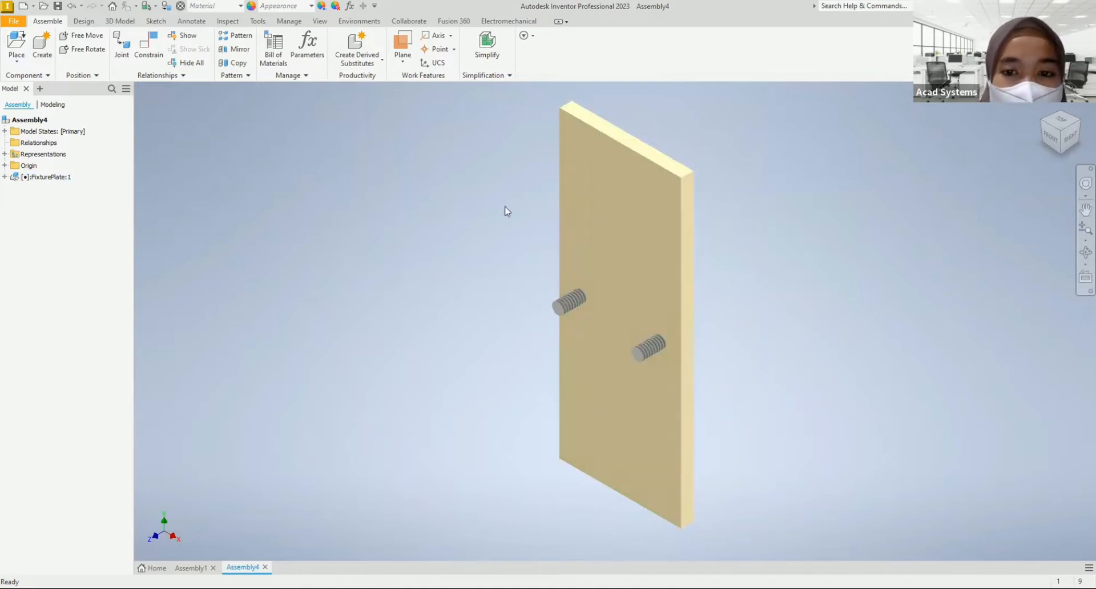
pyautogui.click(568, 343)
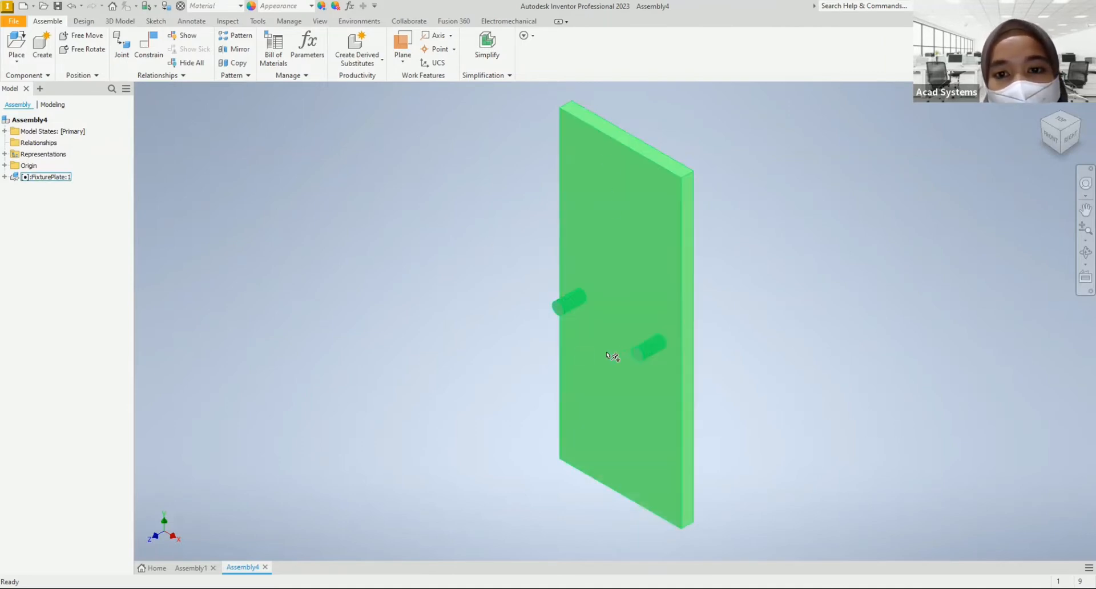
pyautogui.click(848, 330)
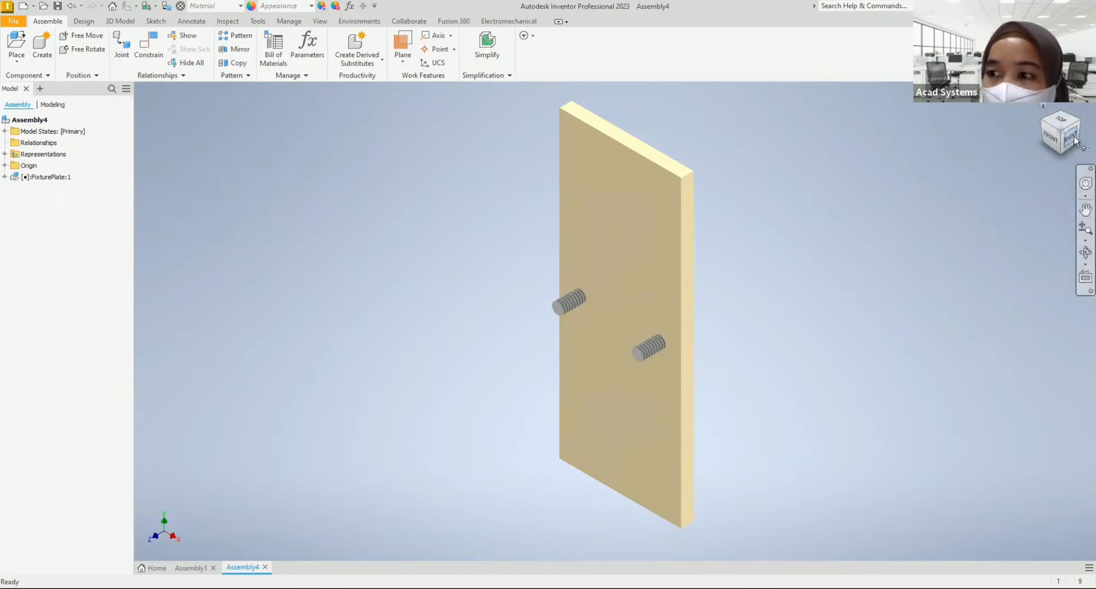
# Step: Orient the fixture plate isometrically, lying flat with its studs pointing up, and set that view as Home with Fit to View
pyautogui.click(1052, 140)
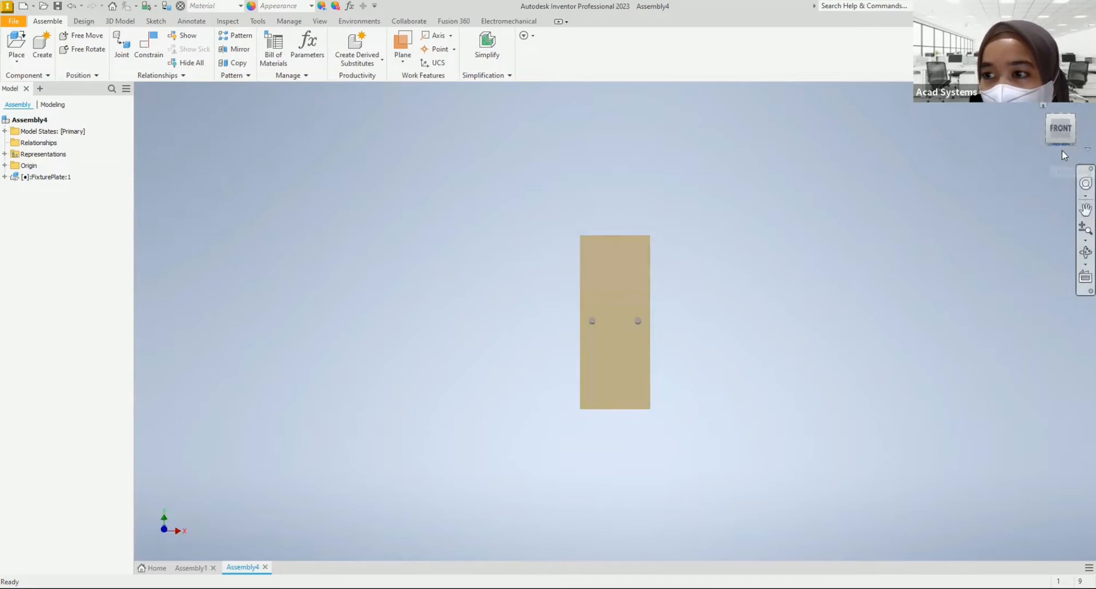
pyautogui.click(1062, 152)
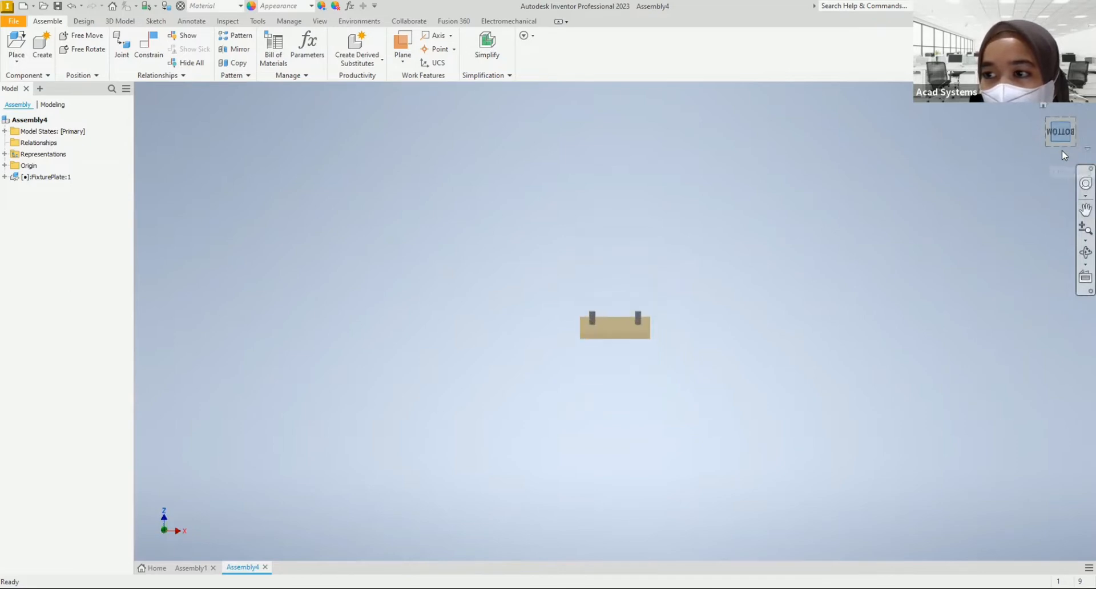
pyautogui.click(1075, 124)
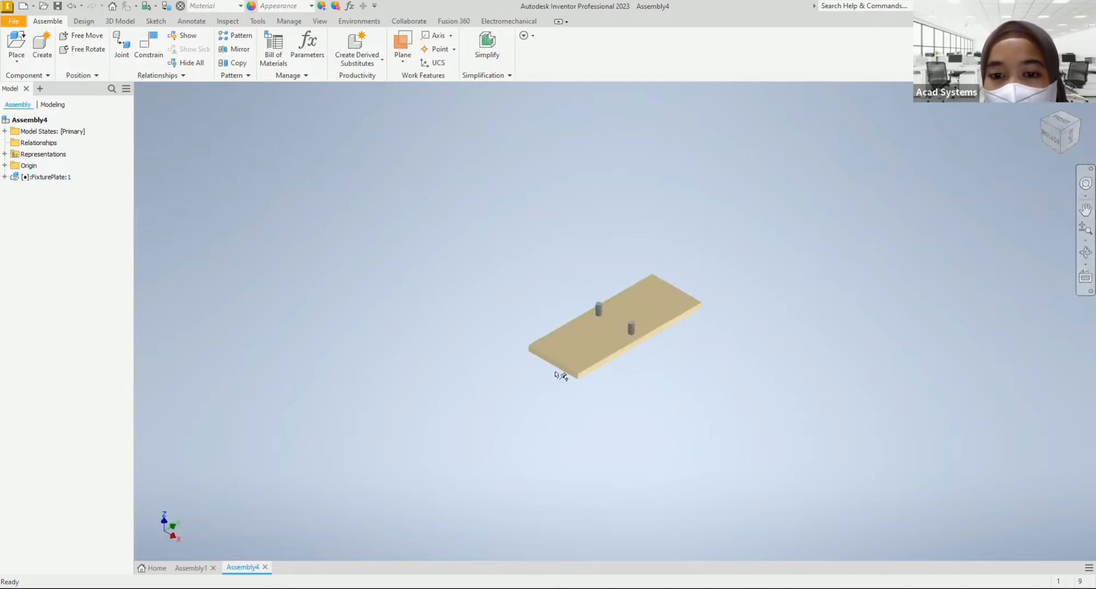
pyautogui.scroll(-3, 627, 303)
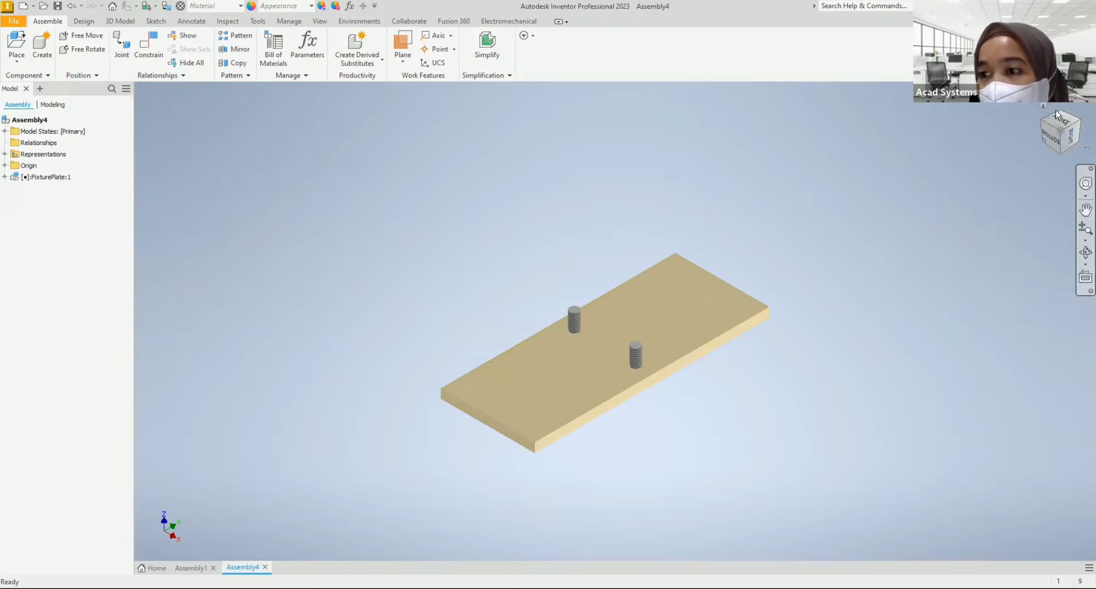
pyautogui.rightClick(1063, 145)
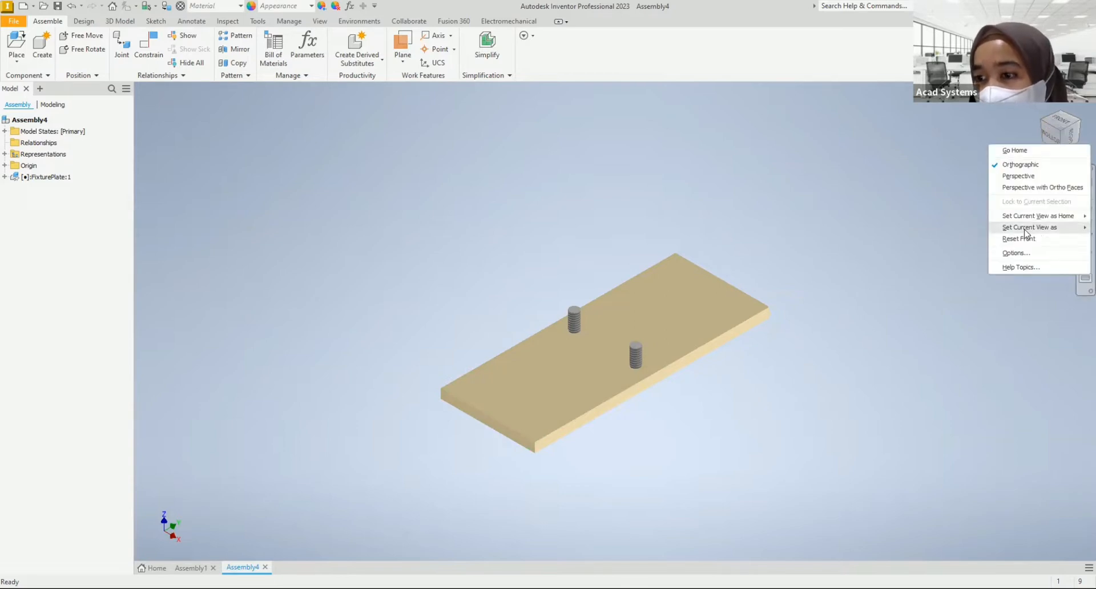
pyautogui.moveTo(1066, 218)
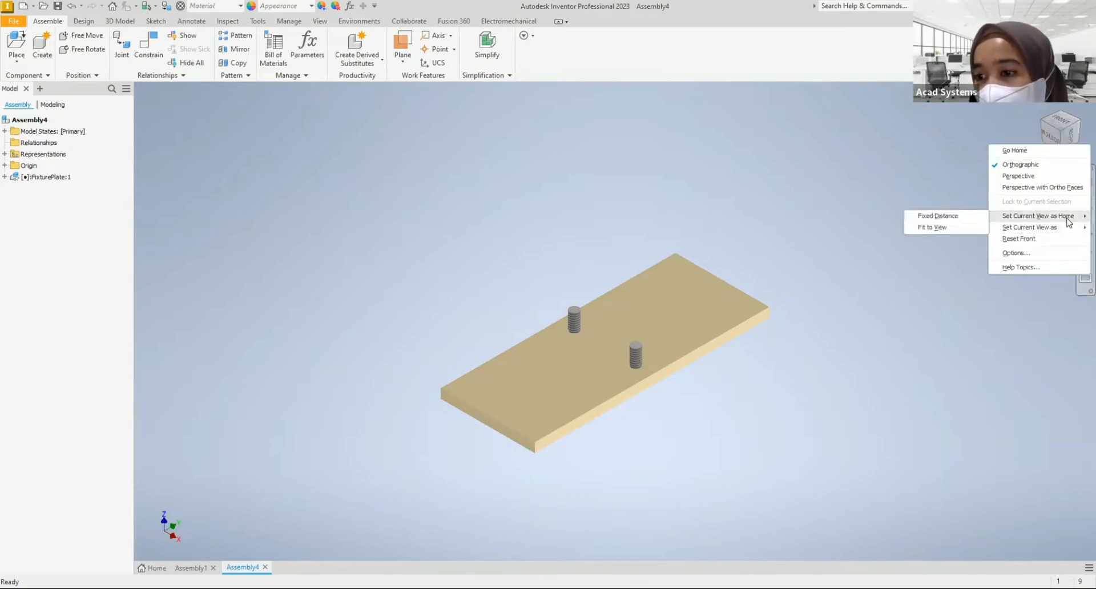
pyautogui.click(937, 228)
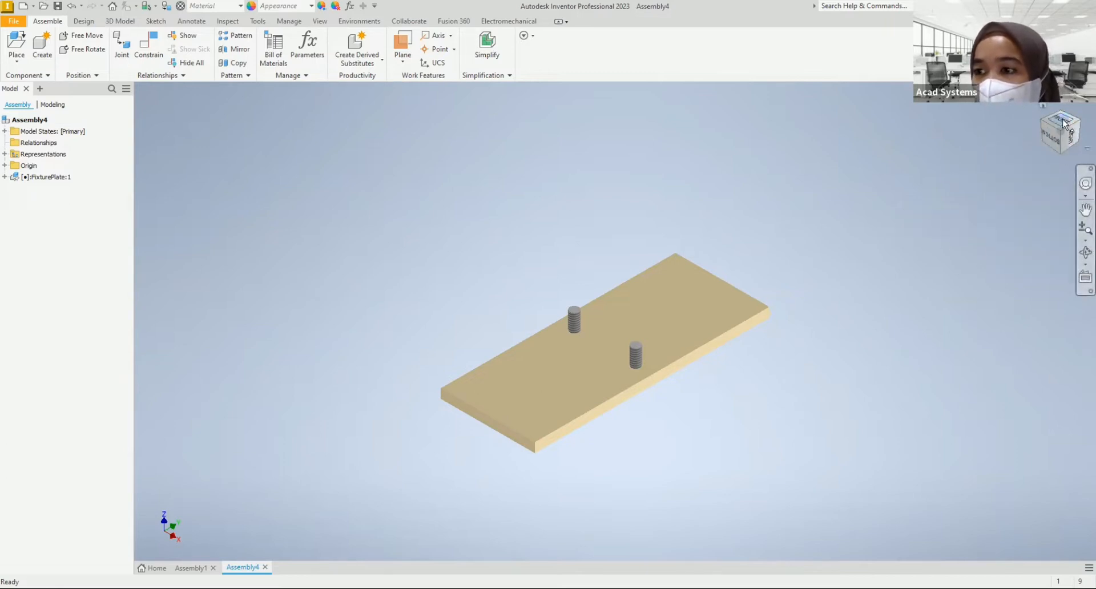
# Step: Set the view facing the fixture plate's short end, with its studs pointing up, as the Front view and return to Home
pyautogui.rightClick(1060, 143)
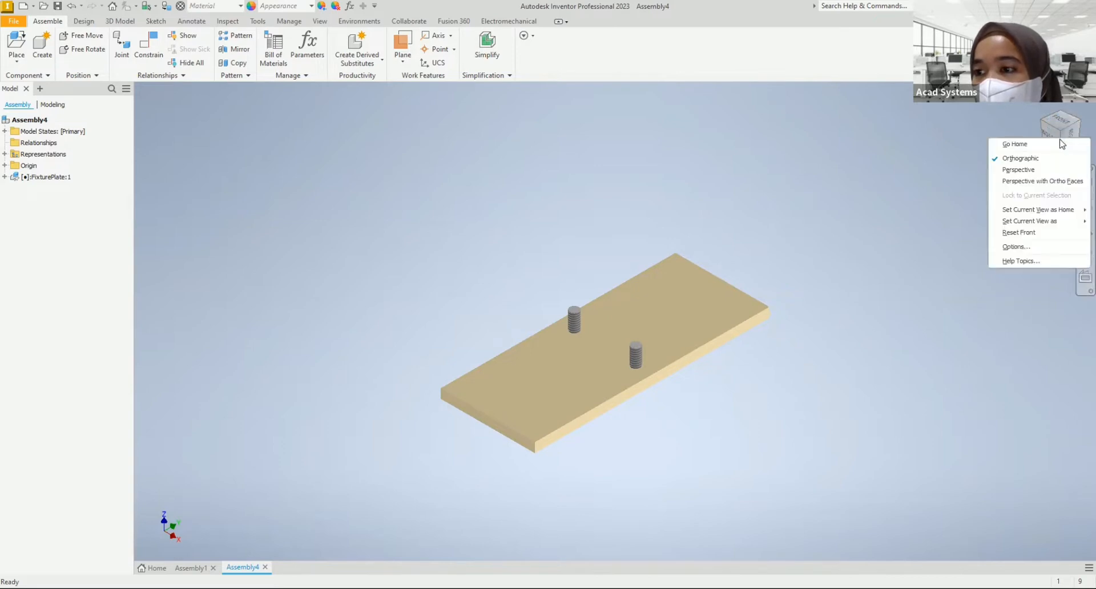
pyautogui.click(960, 138)
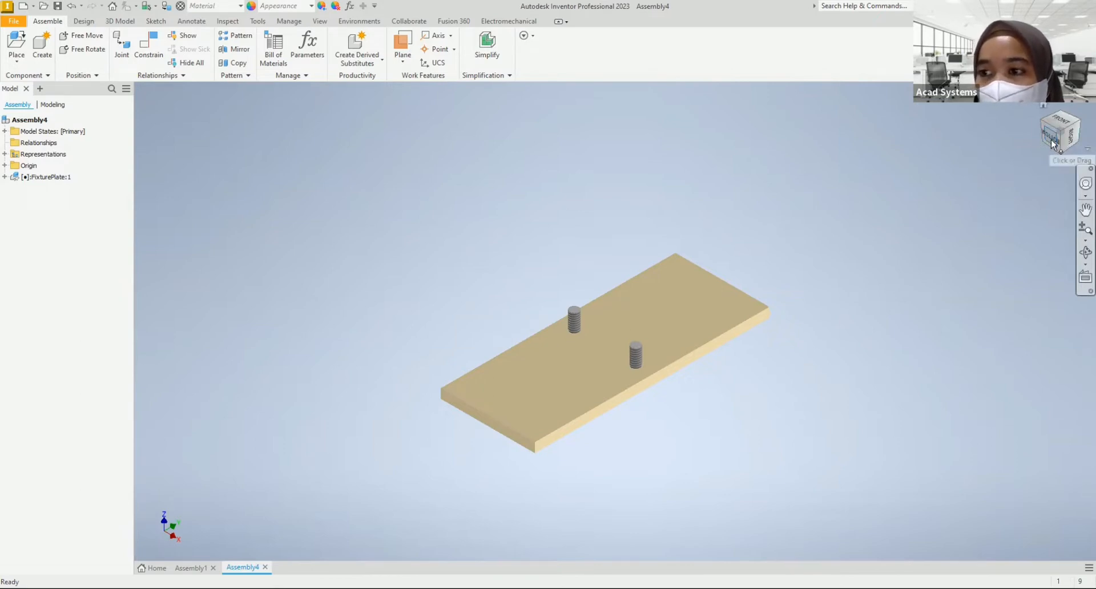
pyautogui.click(1053, 142)
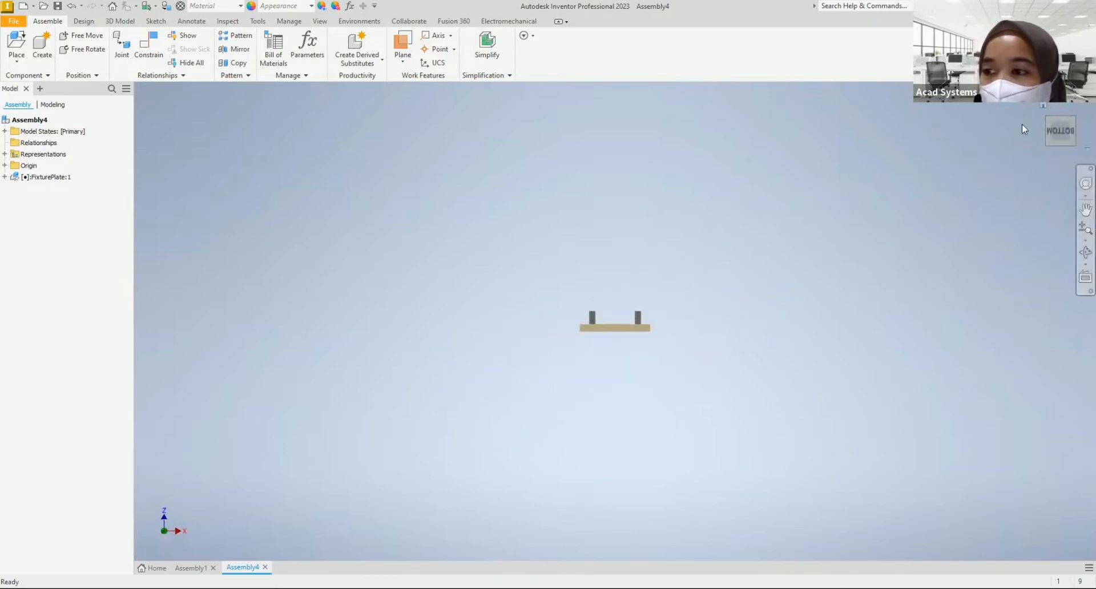
pyautogui.rightClick(1057, 132)
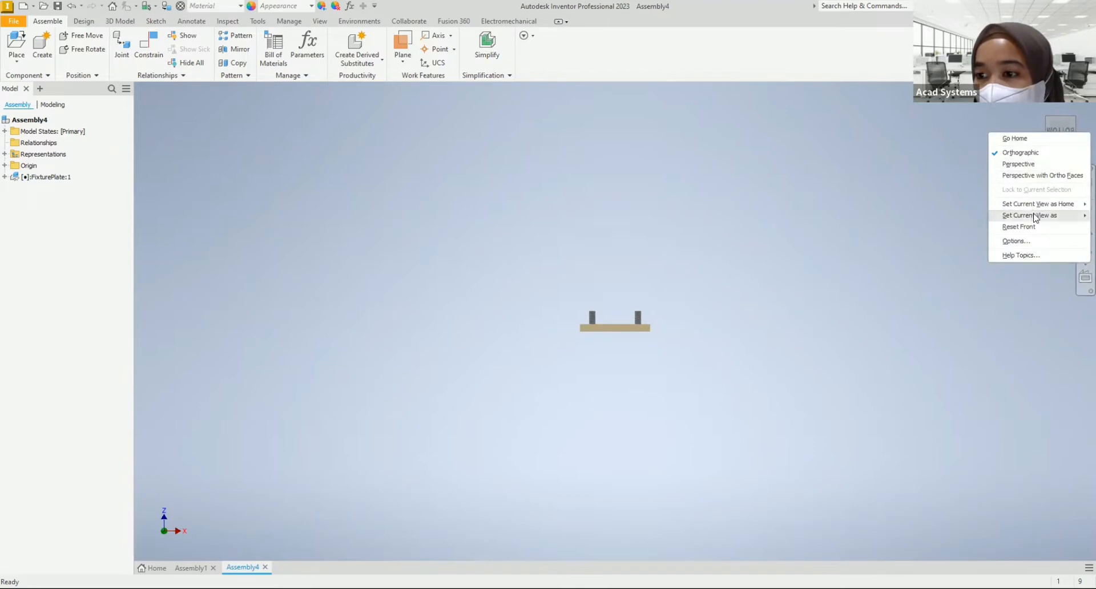
pyautogui.moveTo(1038, 220)
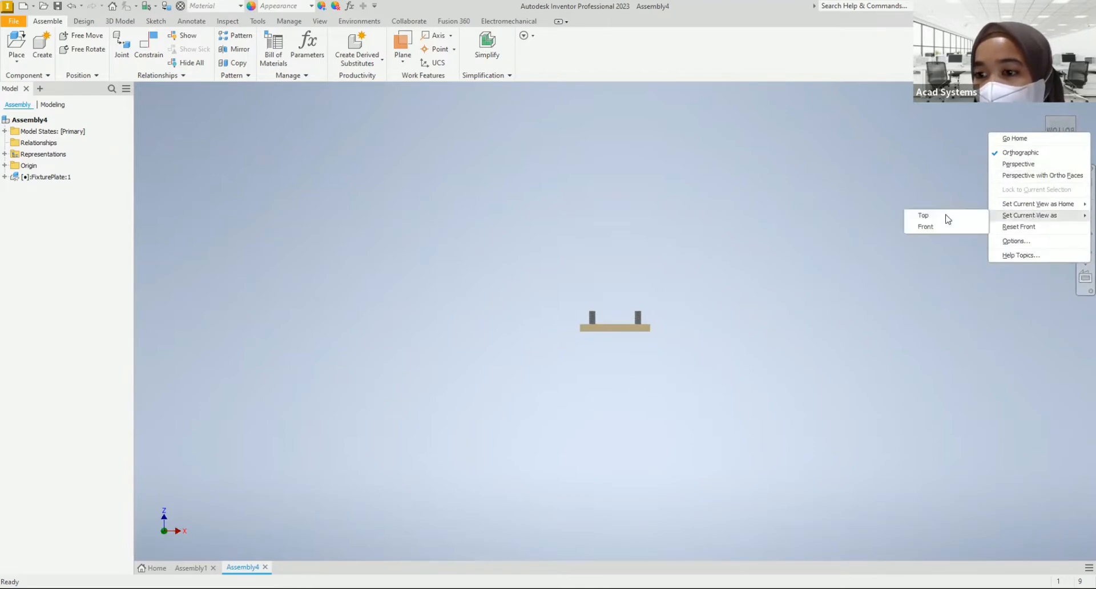
pyautogui.click(925, 227)
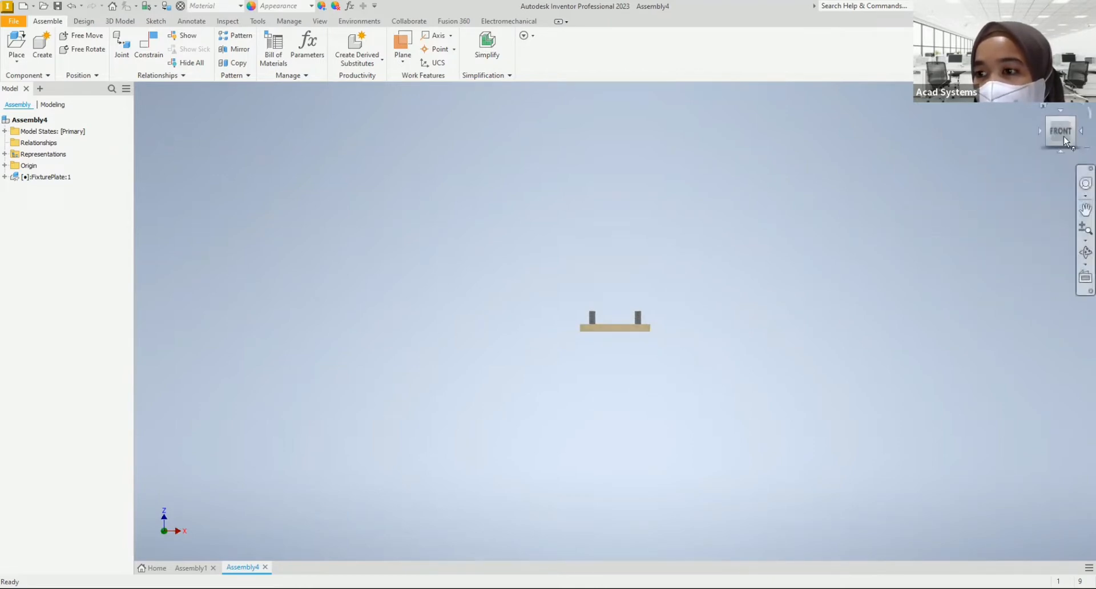
pyautogui.click(1044, 105)
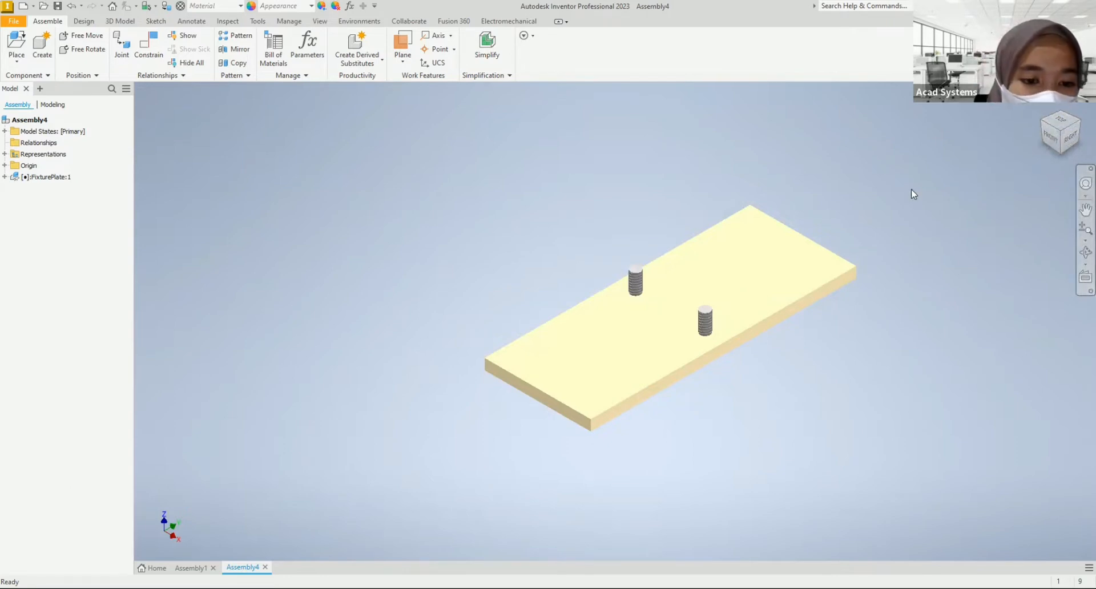
# Step: Place one Base_1 component beside the fixture plate, rotated 90° about X
pyautogui.moveTo(507, 268); pyautogui.dragTo(495, 264, button='middle')
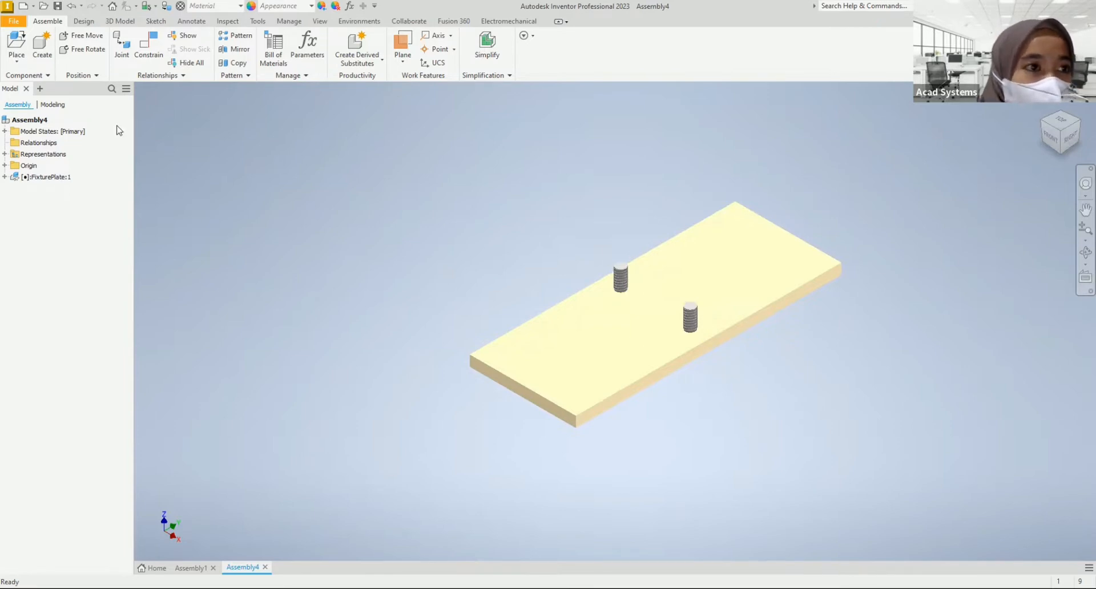
pyautogui.click(17, 46)
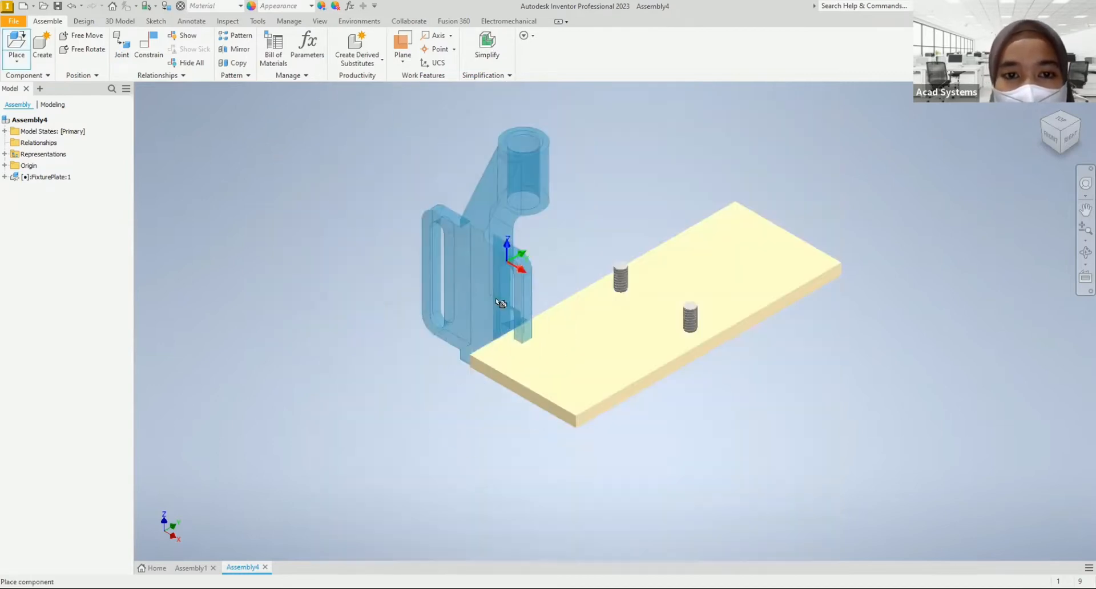
pyautogui.moveTo(471, 261); pyautogui.dragTo(550, 254, button='middle')
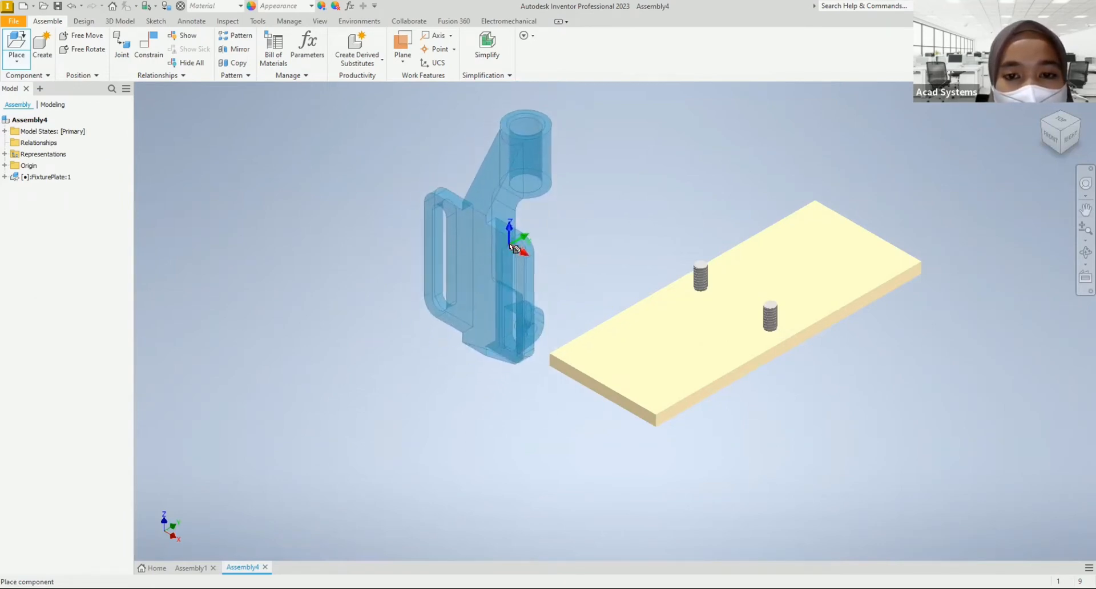
pyautogui.rightClick(509, 244)
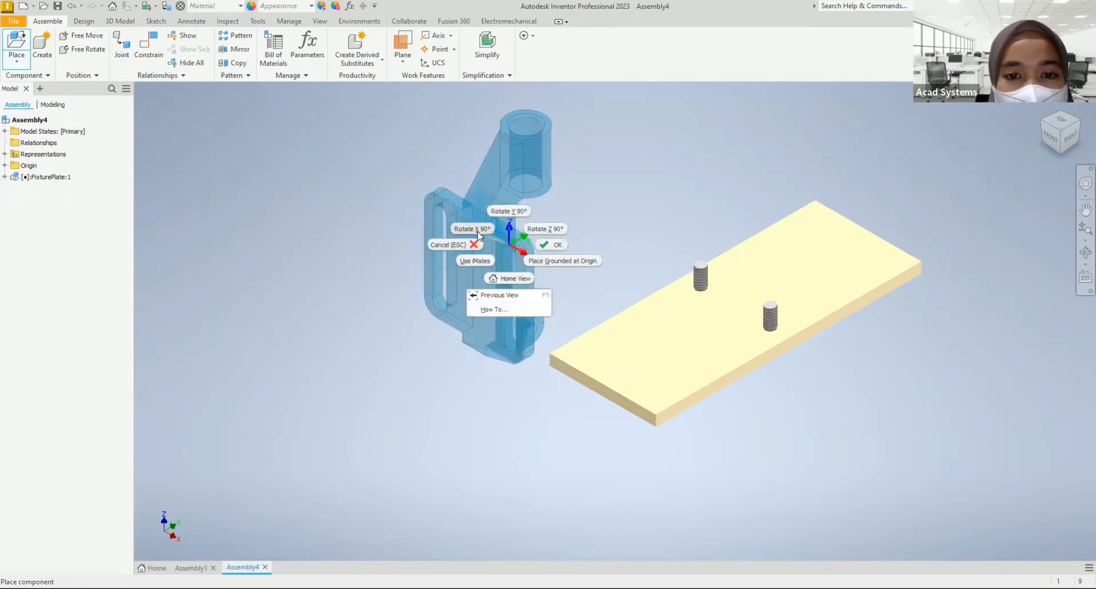
pyautogui.click(477, 229)
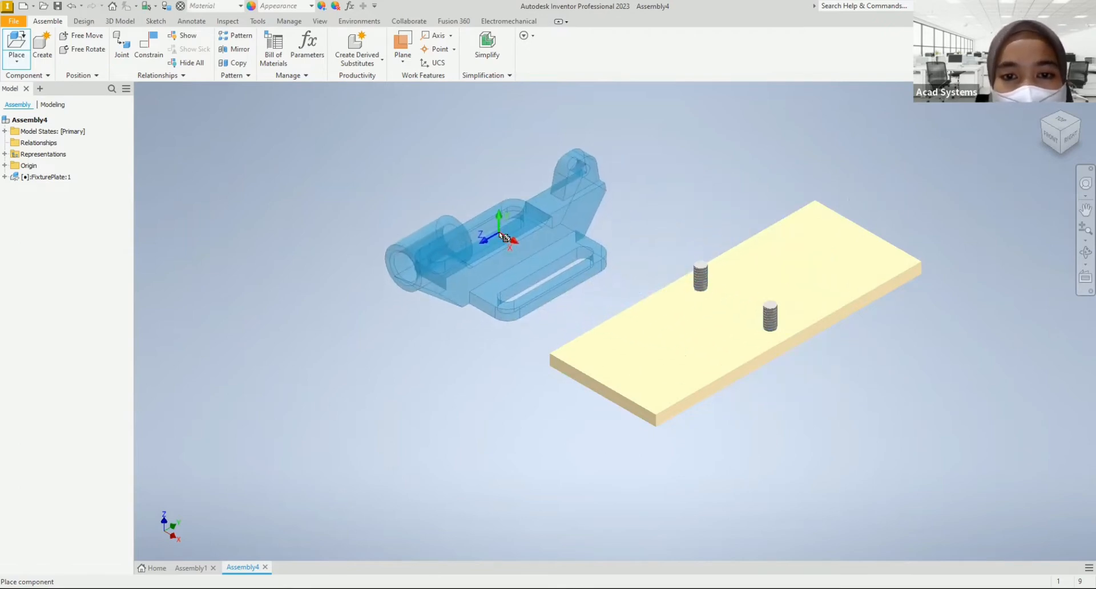
pyautogui.click(503, 236)
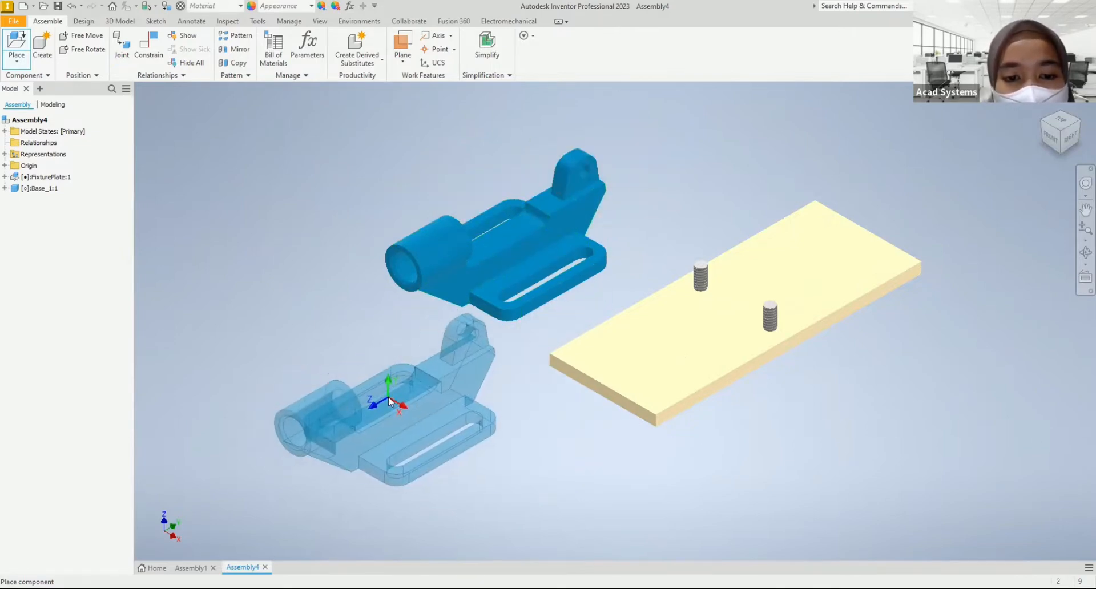
pyautogui.rightClick(389, 398)
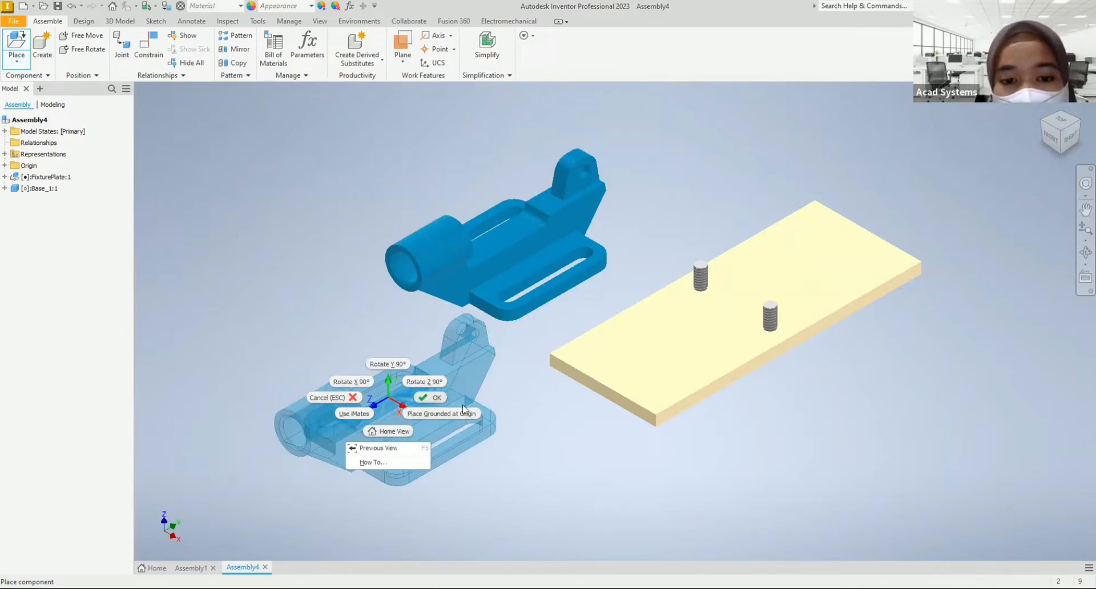
pyautogui.click(437, 398)
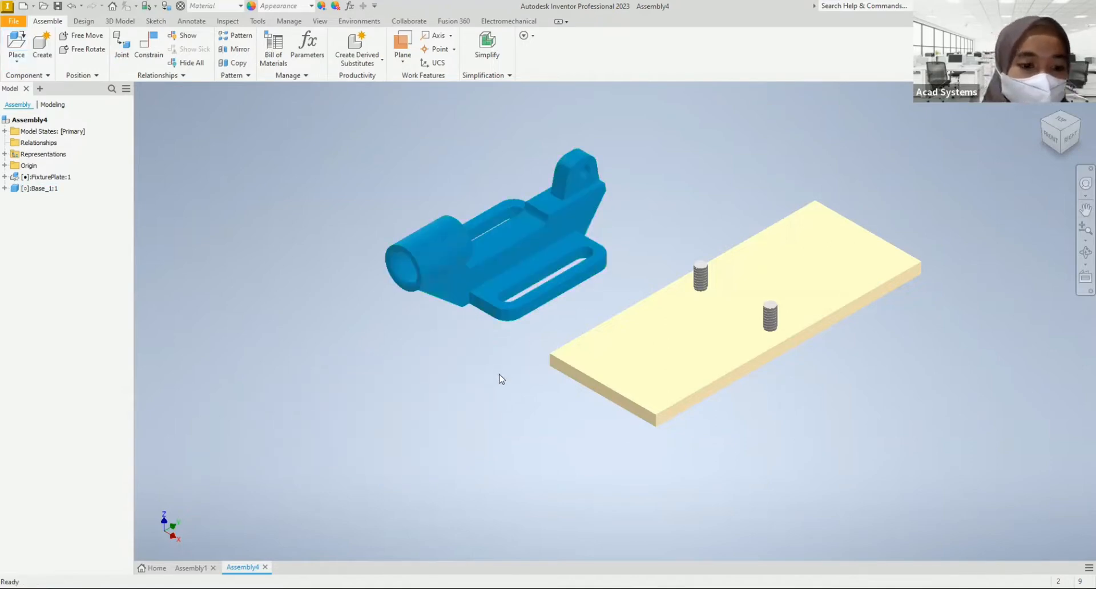
# Step: Examine the base's slots and the fixture plate's studs to identify where the two parts connect
pyautogui.click(451, 258)
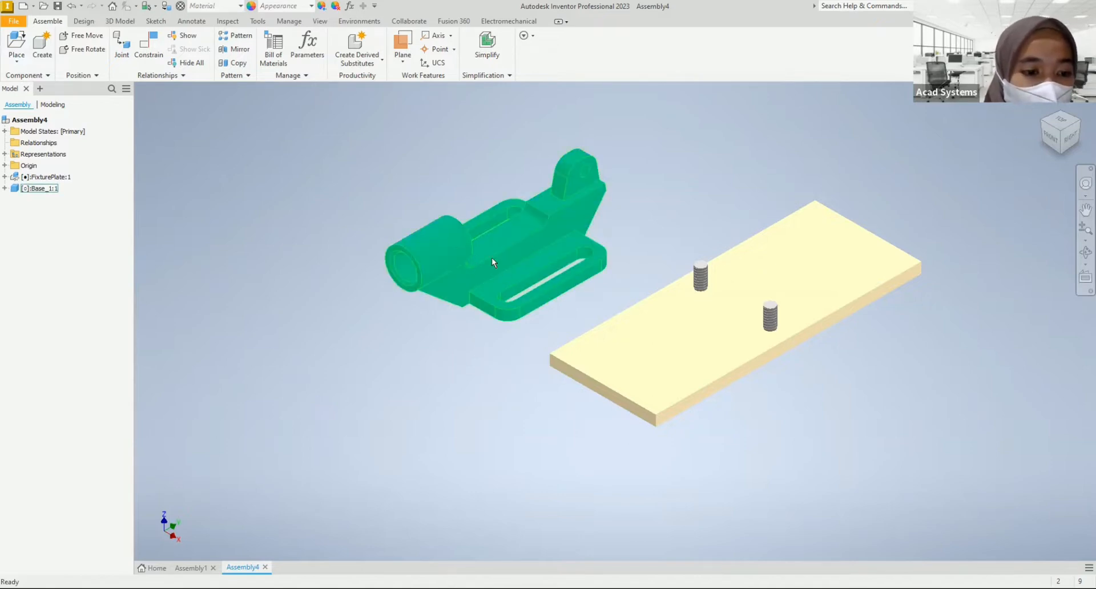
pyautogui.click(677, 349)
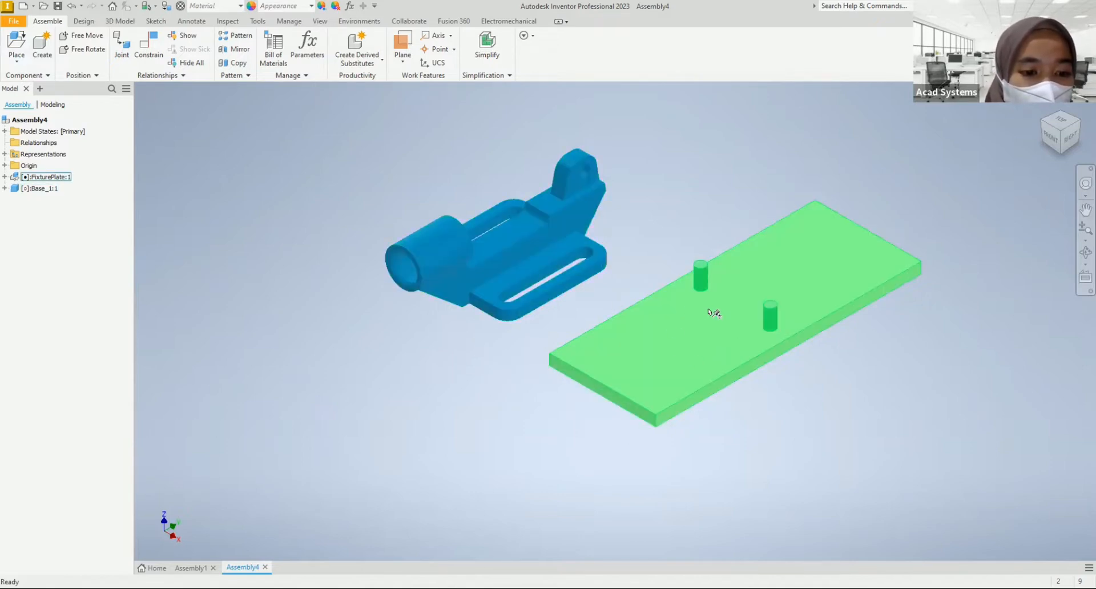
pyautogui.click(272, 170)
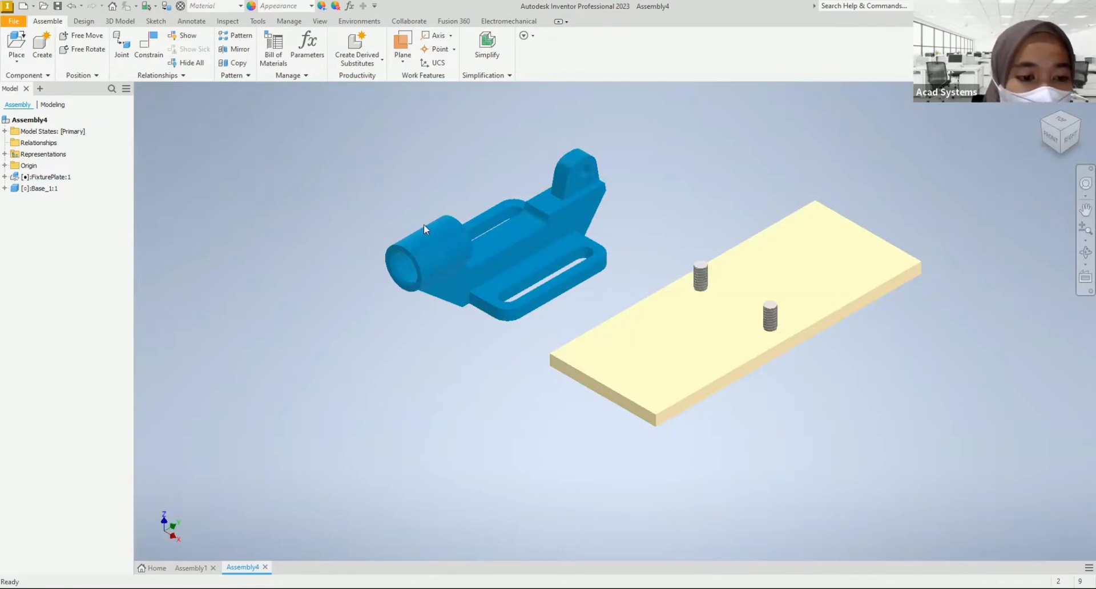
pyautogui.keyDown('shift'); pyautogui.moveTo(547, 350); pyautogui.dragTo(498, 307, button='middle'); pyautogui.keyUp('shift')
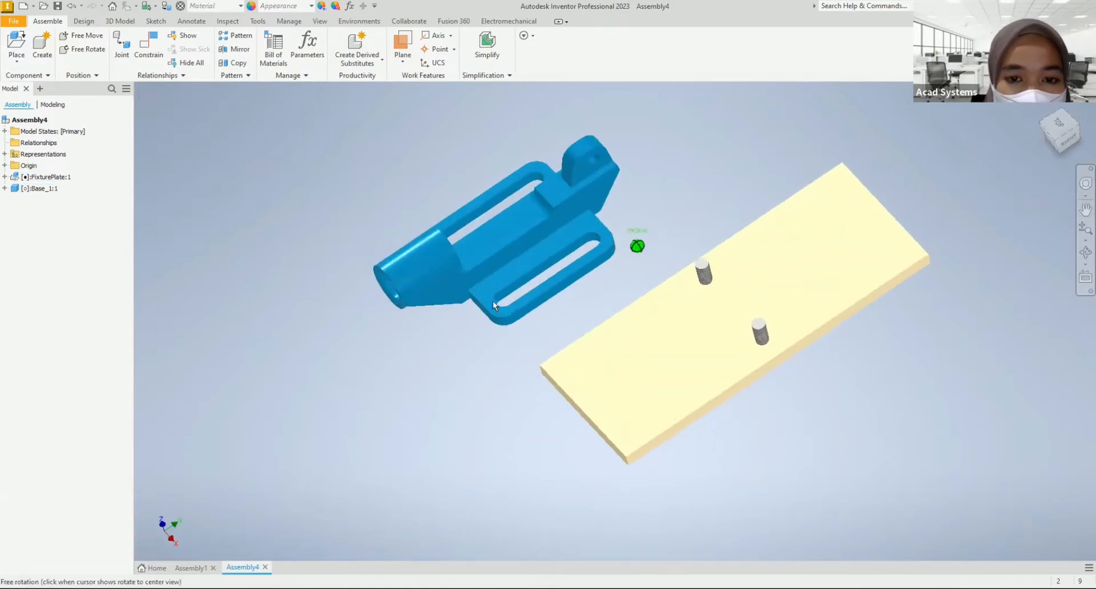
pyautogui.scroll(4, 497, 307)
pyautogui.scroll(-3, 776, 377)
pyautogui.scroll(4, 822, 369)
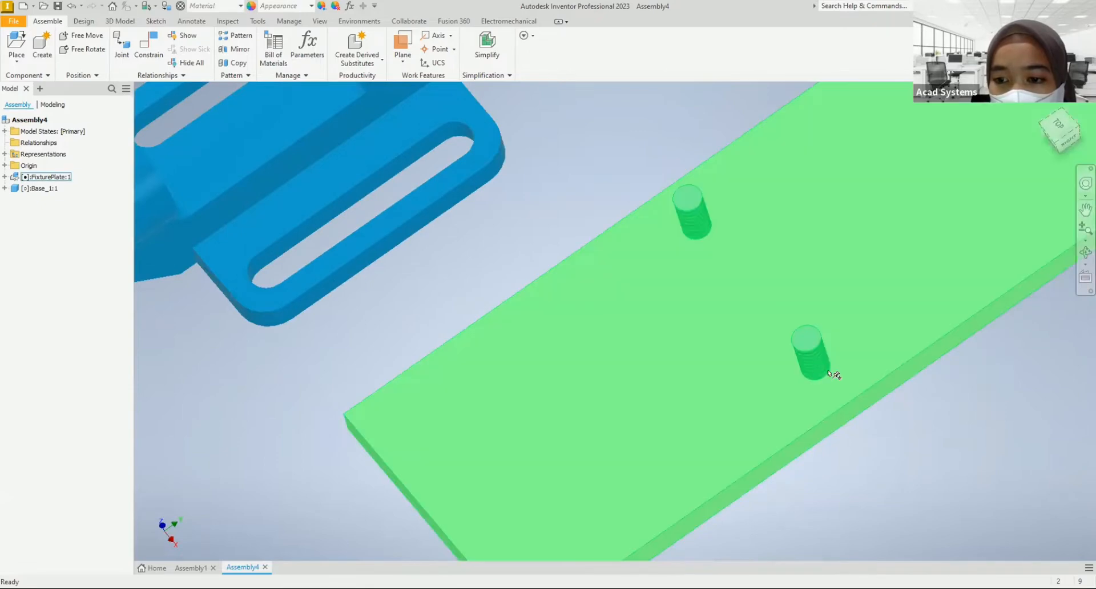
pyautogui.scroll(-3, 617, 332)
# Step: Start a Rigid joint with its first origin at the center of the near slot's lower rounded edge on the base
pyautogui.moveTo(519, 308)
pyautogui.keyDown('shift'); pyautogui.mouseDown(button='middle')
pyautogui.moveTo(519, 276)
pyautogui.moveTo(526, 286)
pyautogui.moveTo(130, 75)
pyautogui.moveTo(129, 127)
pyautogui.mouseUp(button='middle'); pyautogui.keyUp('shift')
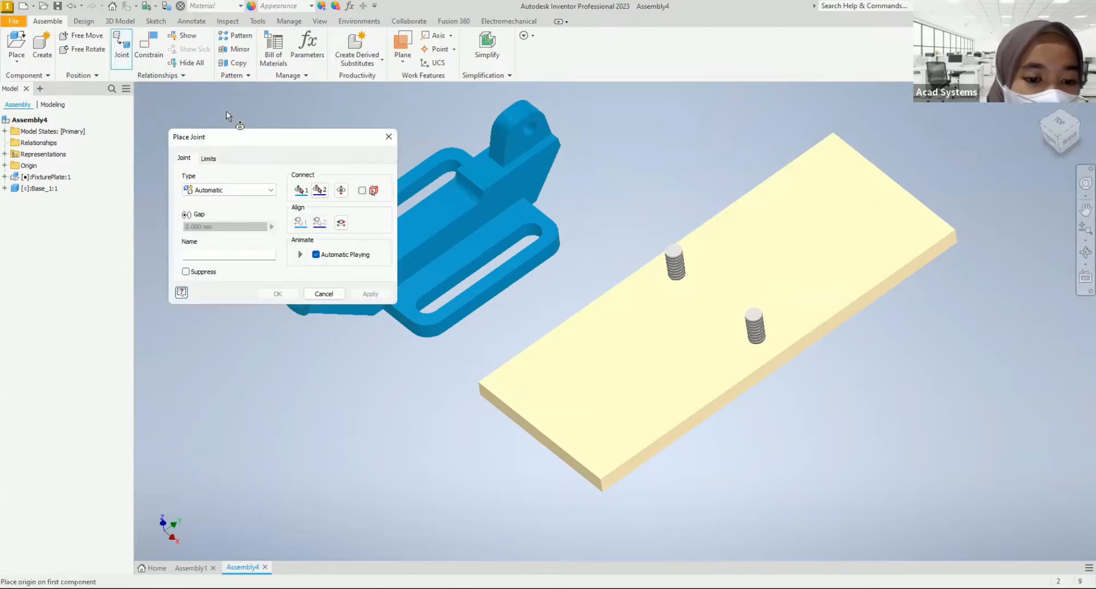
pyautogui.click(219, 190)
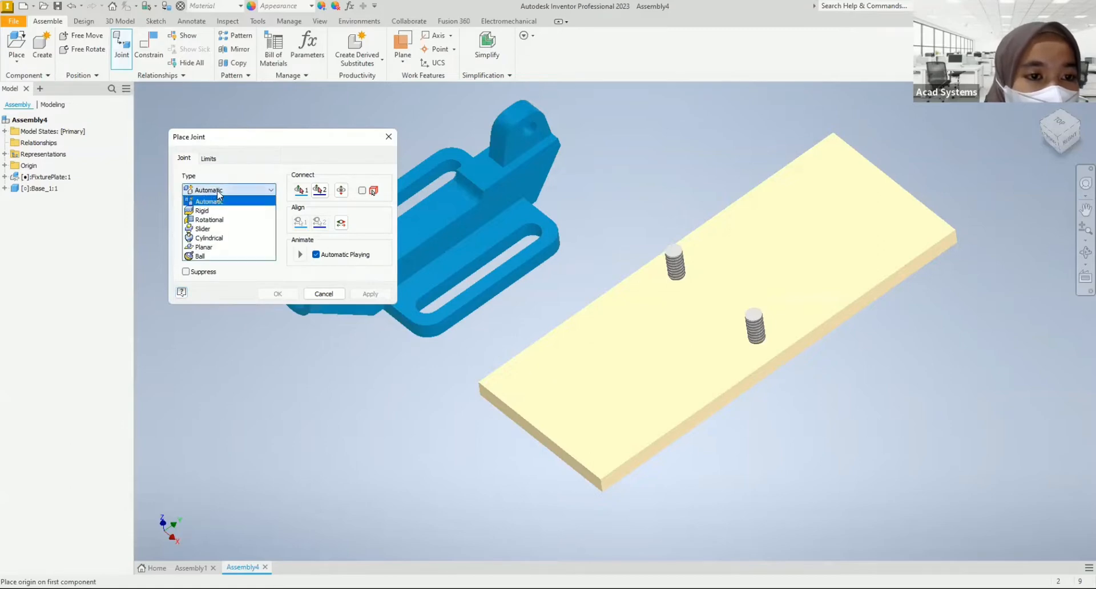
pyautogui.click(212, 203)
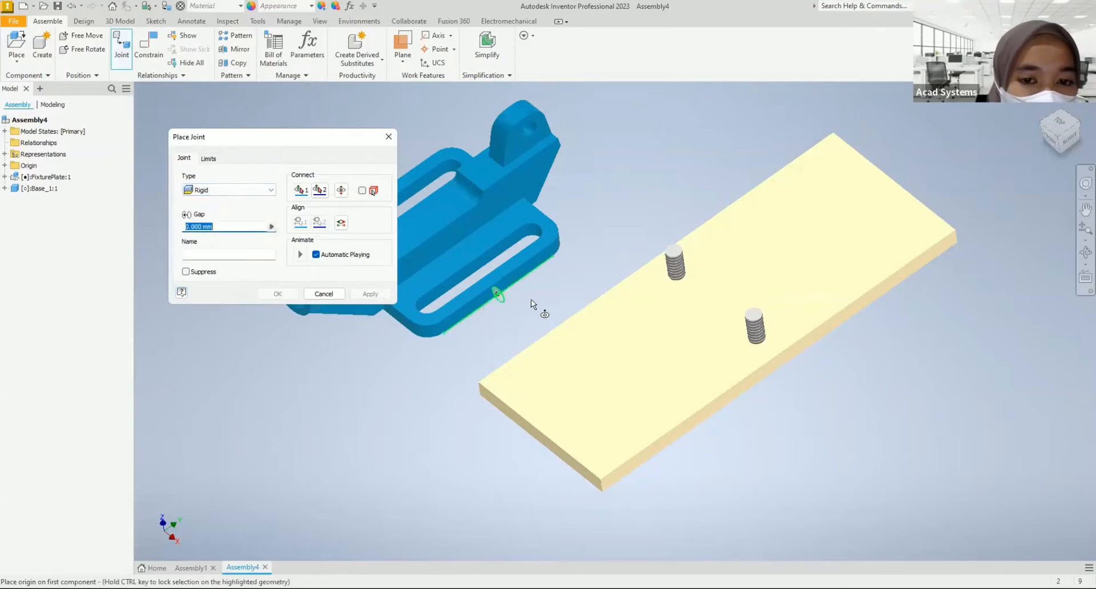
pyautogui.moveTo(542, 322)
pyautogui.keyDown('shift'); pyautogui.mouseDown(button='middle')
pyautogui.moveTo(538, 334)
pyautogui.moveTo(509, 328)
pyautogui.moveTo(550, 320)
pyautogui.moveTo(558, 330)
pyautogui.moveTo(521, 348)
pyautogui.moveTo(493, 299)
pyautogui.moveTo(481, 310)
pyautogui.mouseUp(button='middle'); pyautogui.keyUp('shift')
pyautogui.scroll(6, 479, 313)
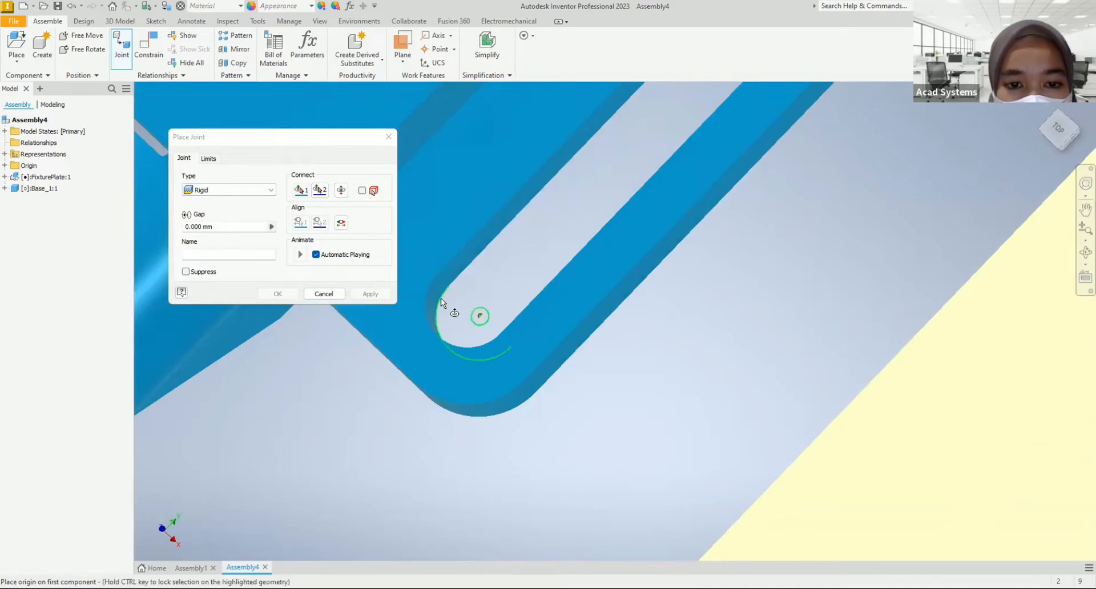
pyautogui.click(441, 298)
# Step: Set the rigid joint's second origin at the center of the bottom of the fixture plate's near stud
pyautogui.scroll(-5, 502, 344)
pyautogui.keyDown('shift'); pyautogui.moveTo(502, 324); pyautogui.dragTo(434, 283, button='middle'); pyautogui.keyUp('shift')
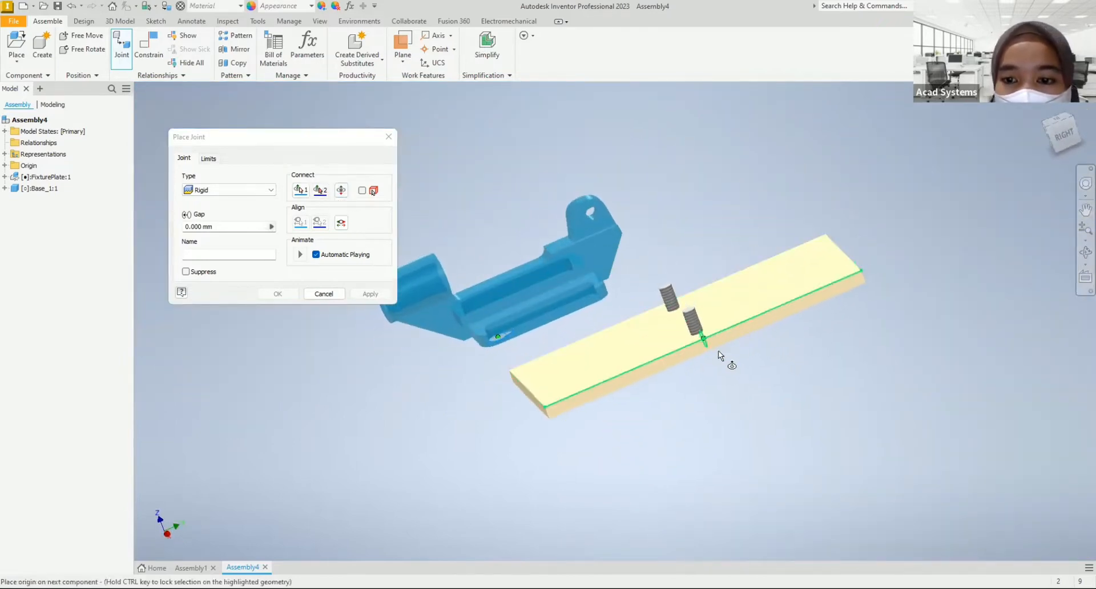
pyautogui.scroll(3, 733, 346)
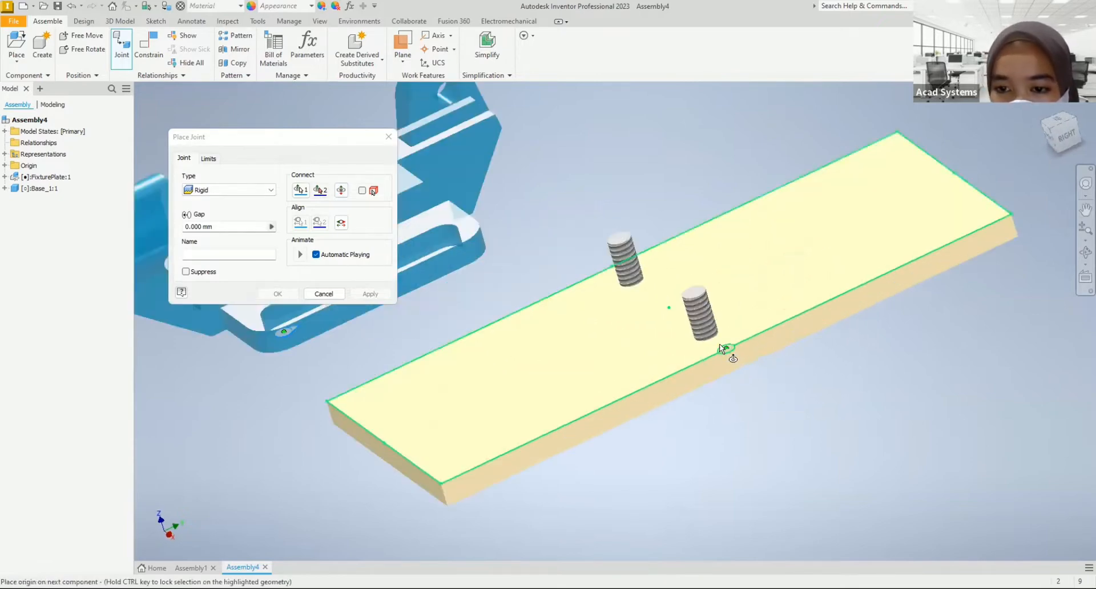
pyautogui.scroll(2, 708, 338)
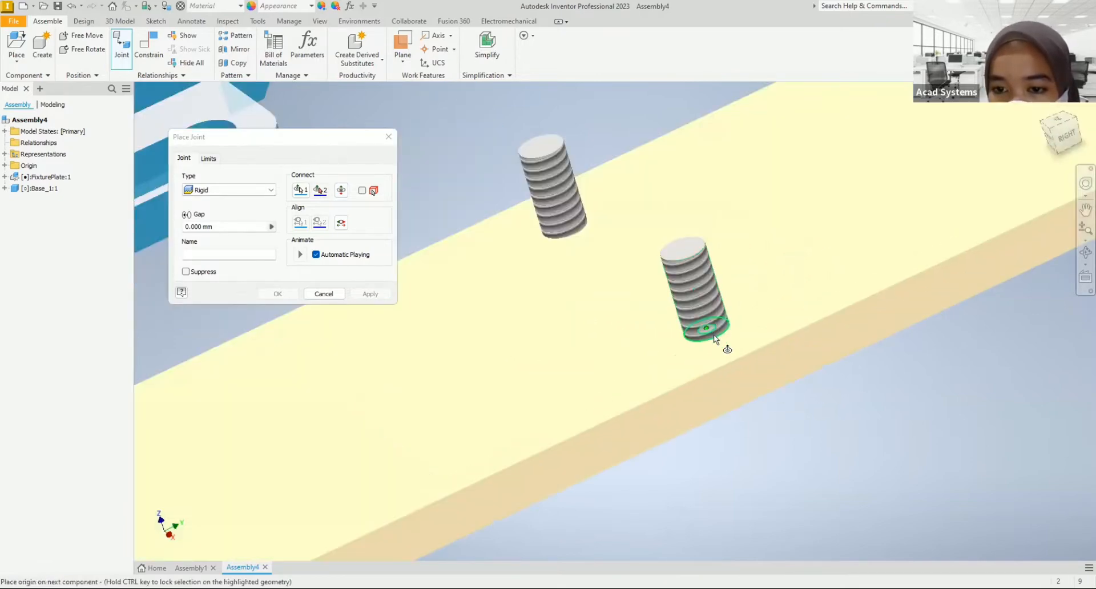
pyautogui.click(716, 340)
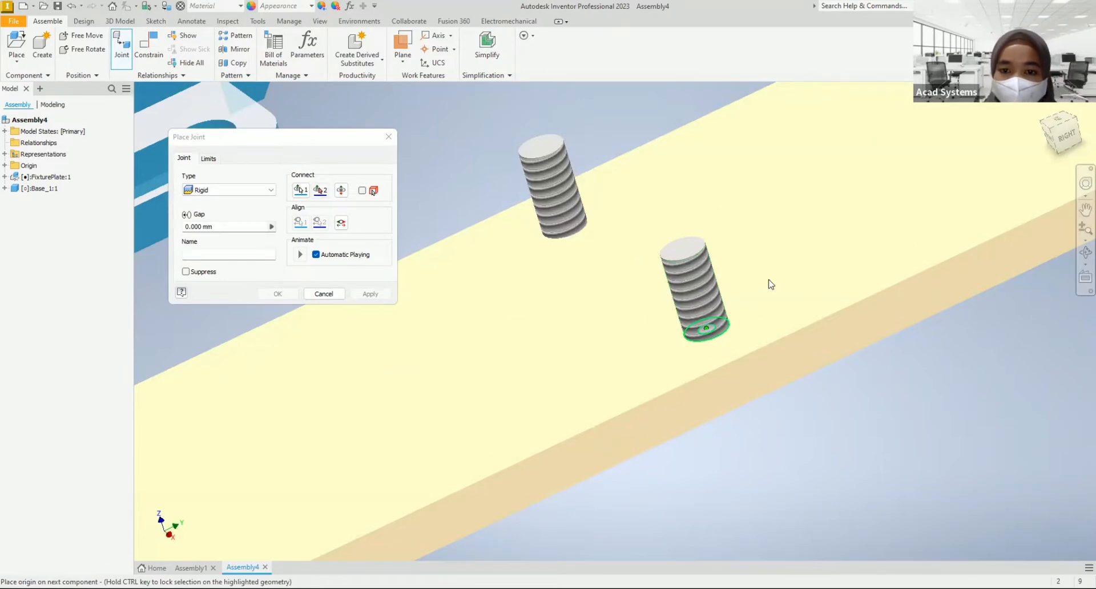
pyautogui.scroll(-5, 856, 238)
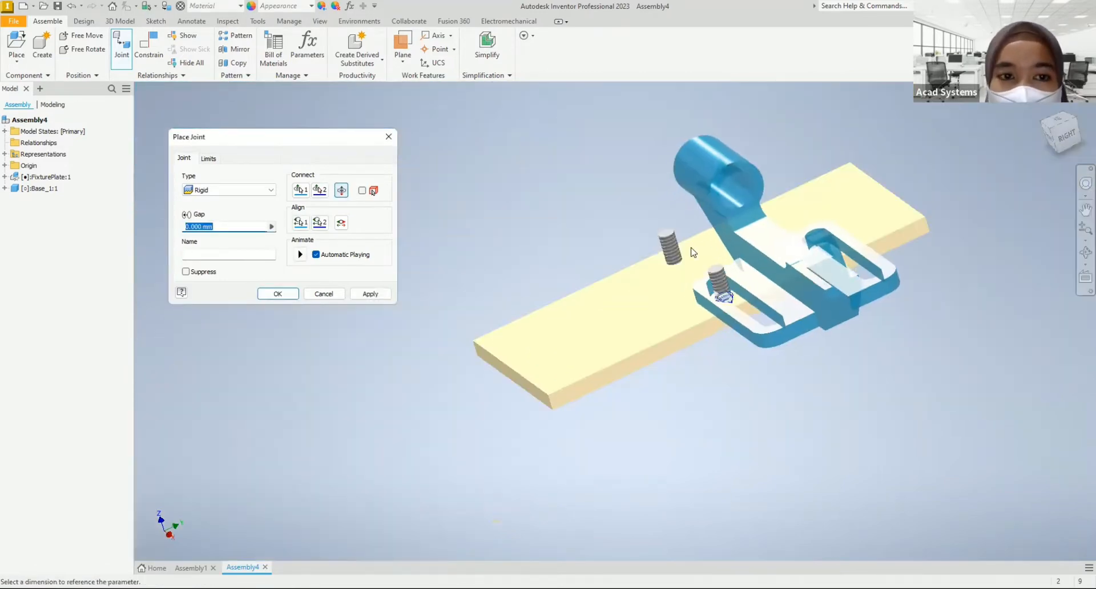
# Step: Preview the rigid joint's animation and try flipping the base's connection direction
pyautogui.click(299, 254)
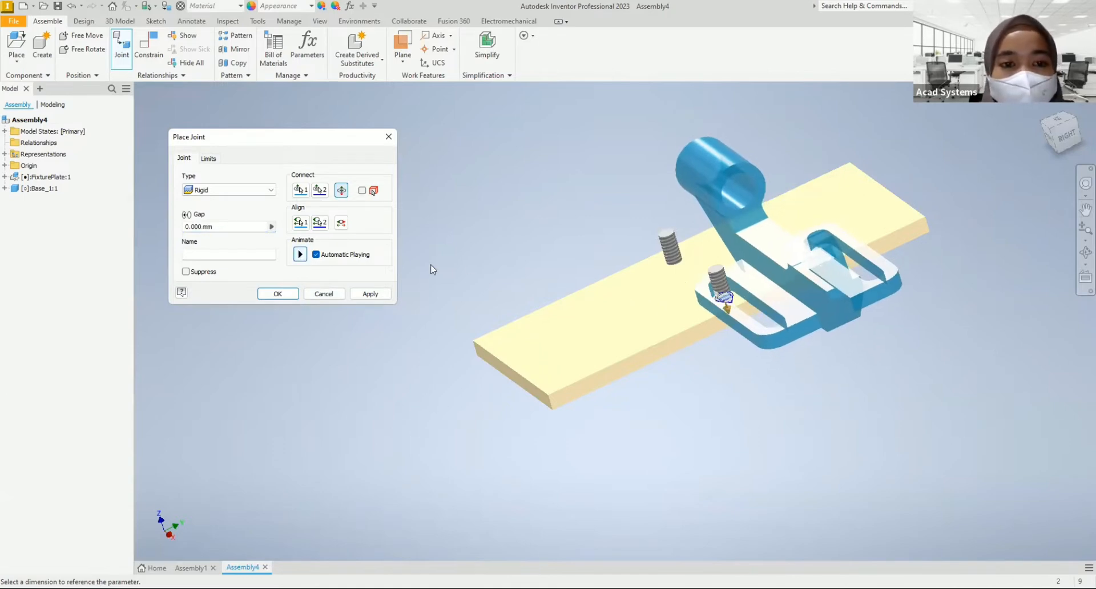
pyautogui.click(342, 192)
pyautogui.click(342, 192)
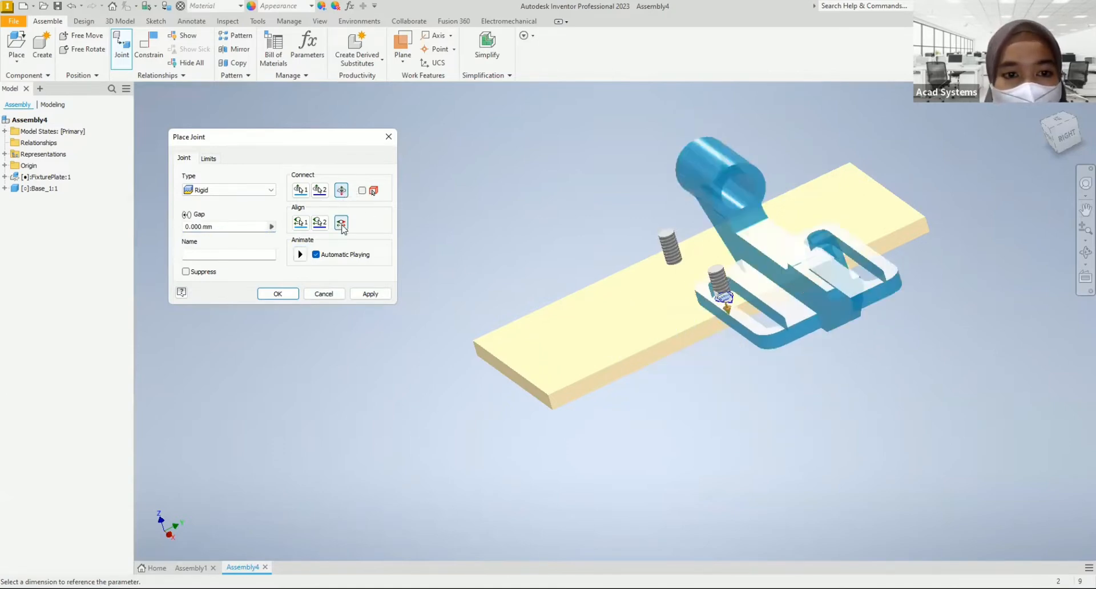
# Step: Align the base's outer slotted side with the fixture plate's short end edge, invert the alignment, and create the rigid joint
pyautogui.click(301, 223)
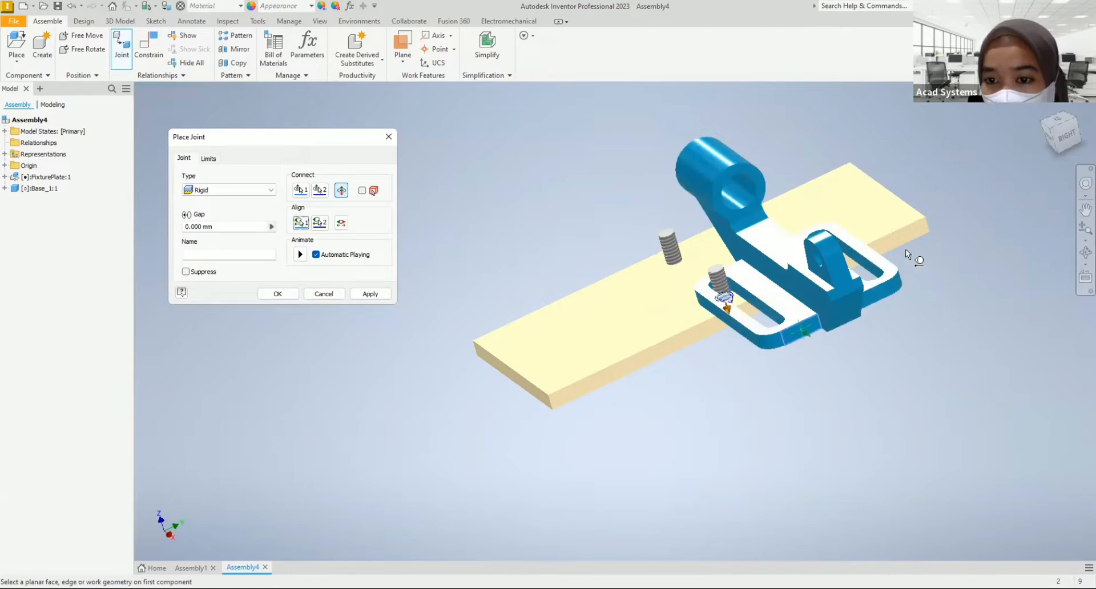
pyautogui.click(741, 335)
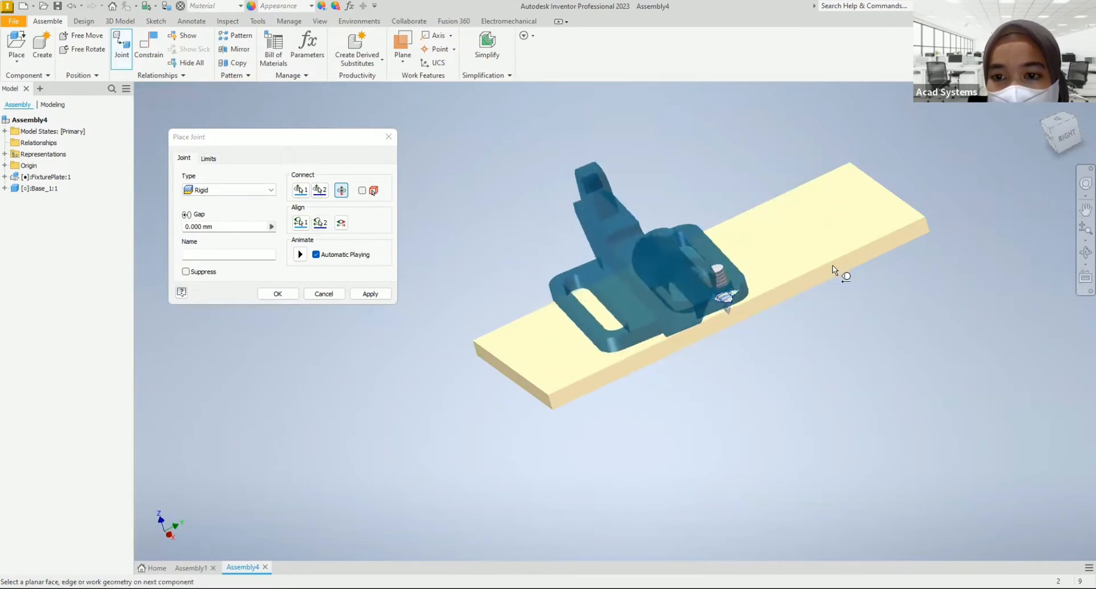
pyautogui.click(902, 201)
pyautogui.click(338, 193)
pyautogui.click(344, 227)
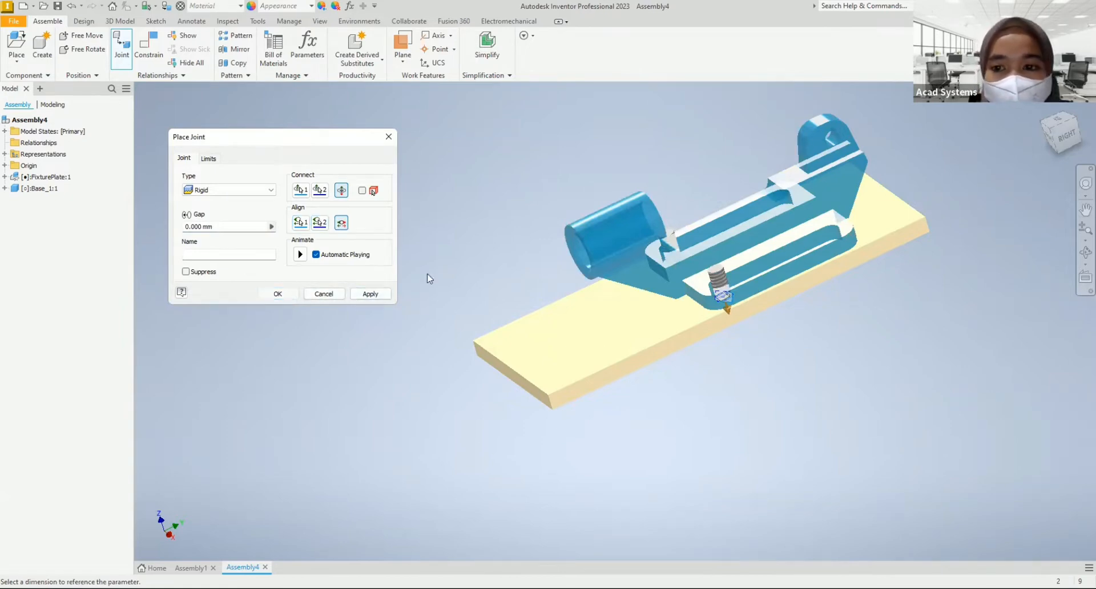
pyautogui.click(277, 295)
pyautogui.keyDown('shift'); pyautogui.moveTo(588, 267); pyautogui.dragTo(533, 208, button='middle'); pyautogui.keyUp('shift')
pyautogui.click(577, 343)
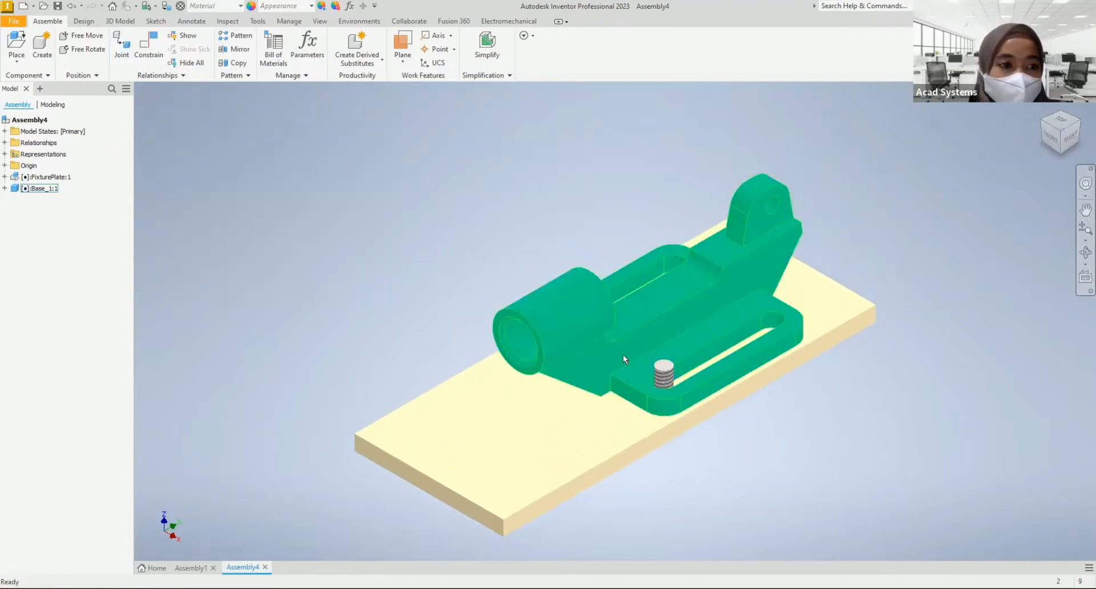
# Step: Place one instance of Ball_1, rotated 90° about X, in the free space beside the clamp base
pyautogui.click(484, 305)
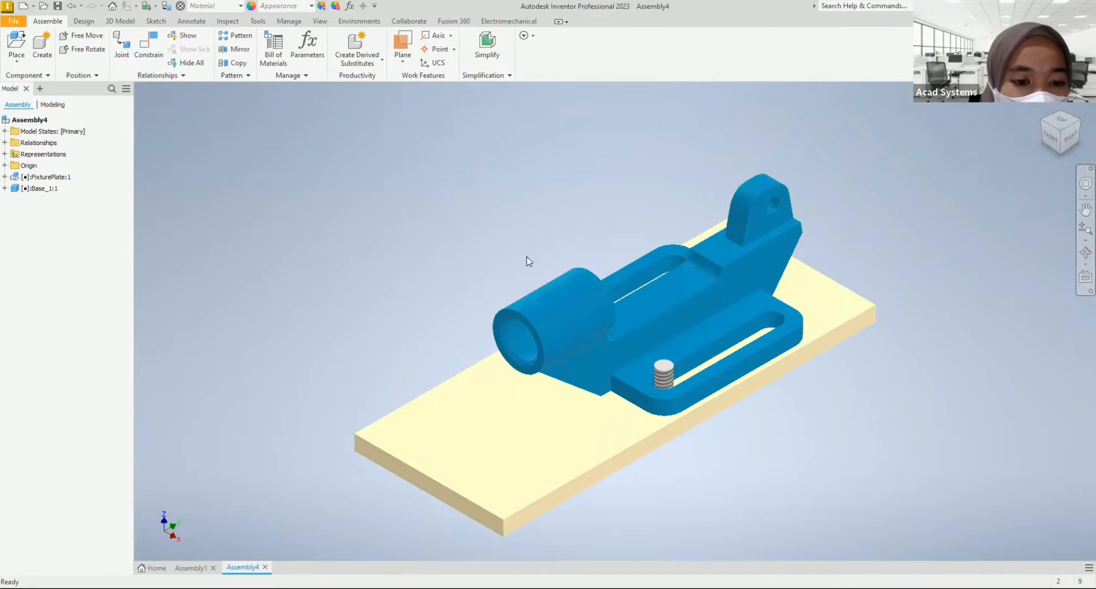
pyautogui.moveTo(457, 281); pyautogui.dragTo(497, 237, button='middle')
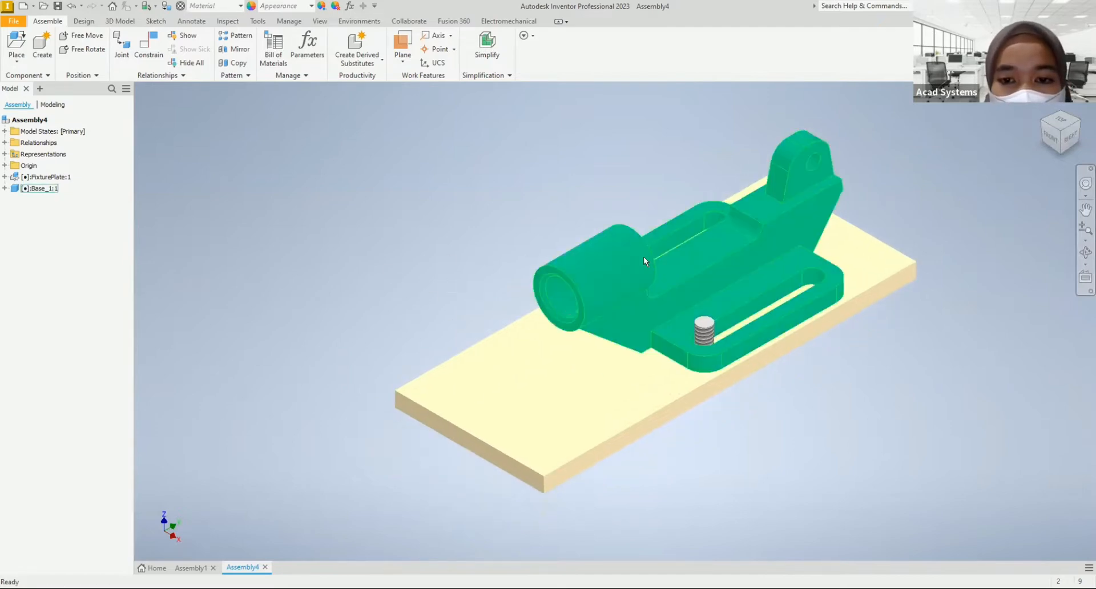
pyautogui.click(17, 43)
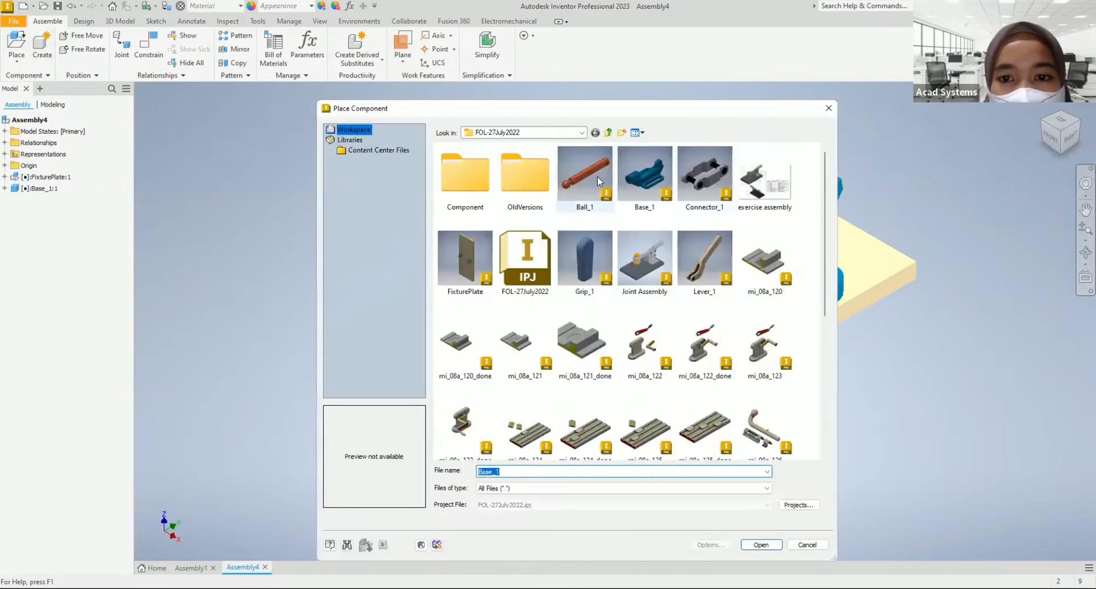
pyautogui.click(597, 176)
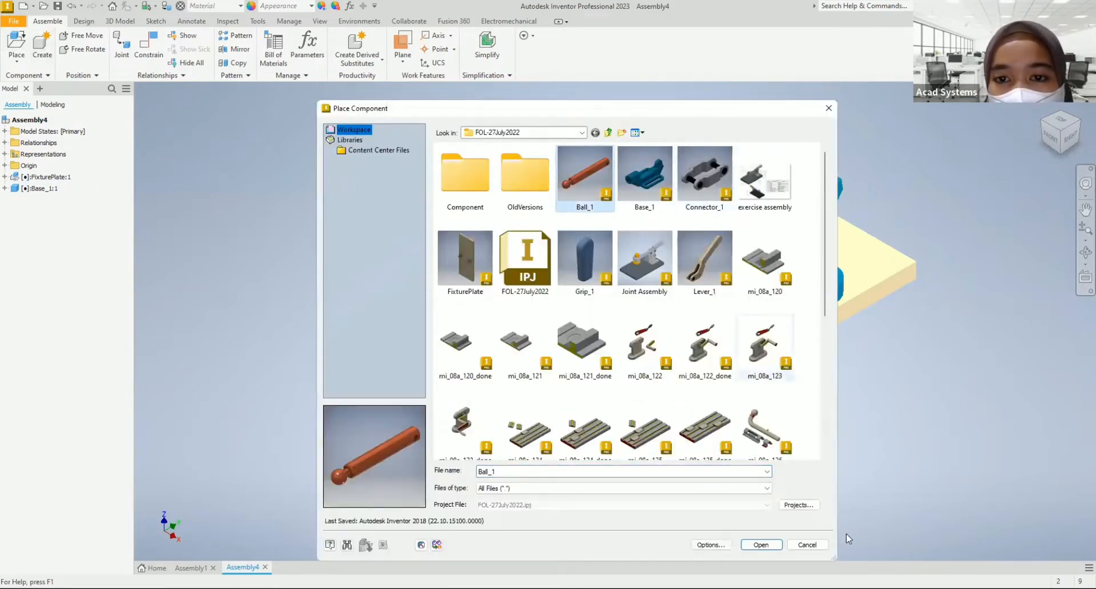
pyautogui.click(764, 545)
pyautogui.moveTo(532, 294); pyautogui.dragTo(651, 334, button='middle')
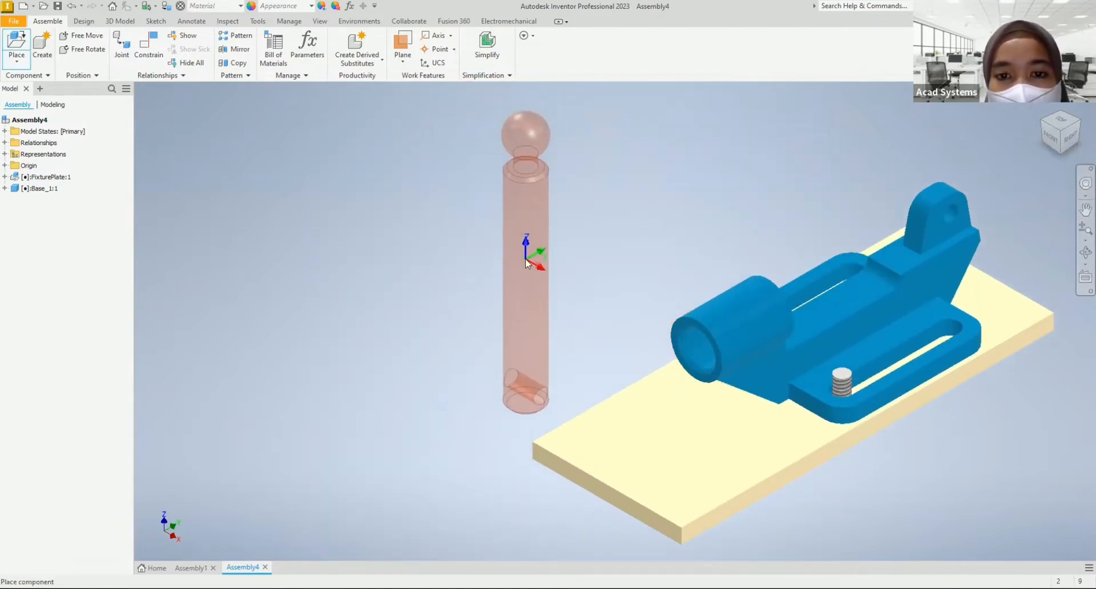
pyautogui.rightClick(525, 258)
pyautogui.click(489, 244)
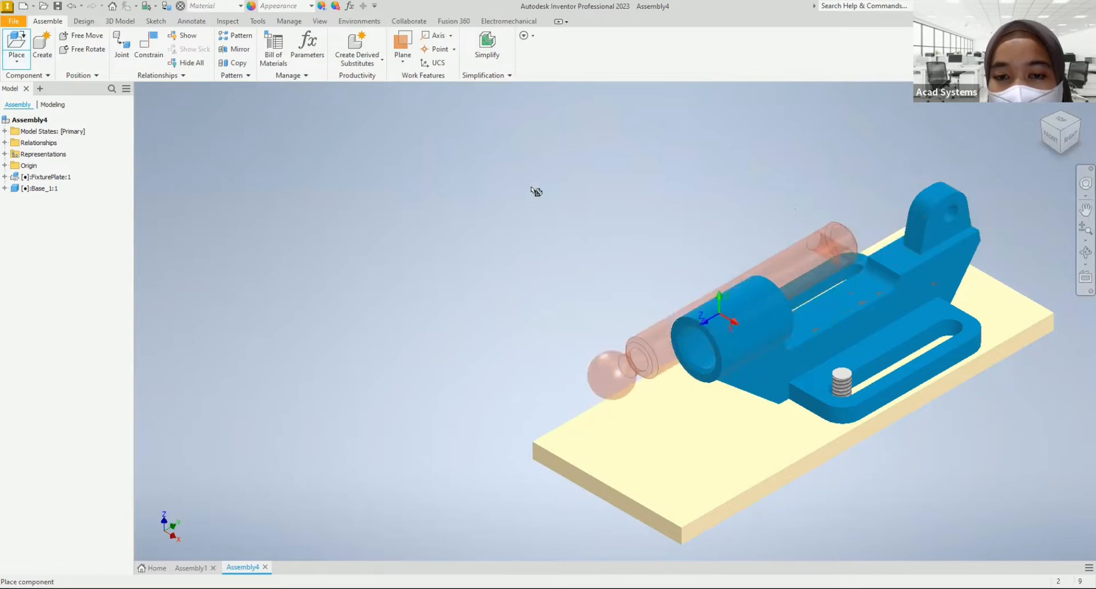
pyautogui.click(556, 237)
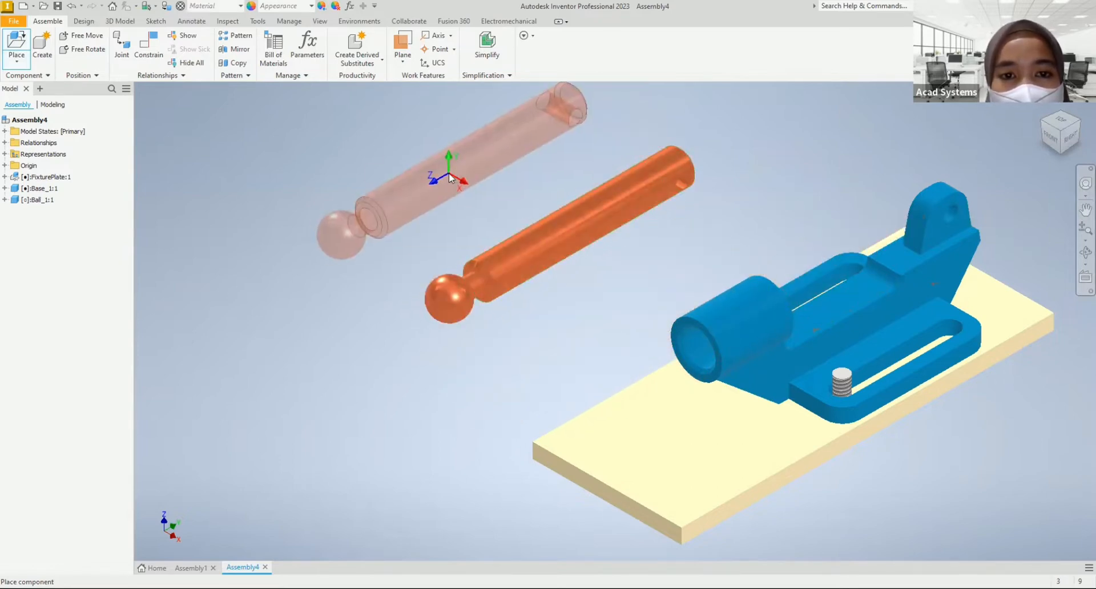
pyautogui.rightClick(449, 173)
pyautogui.click(496, 174)
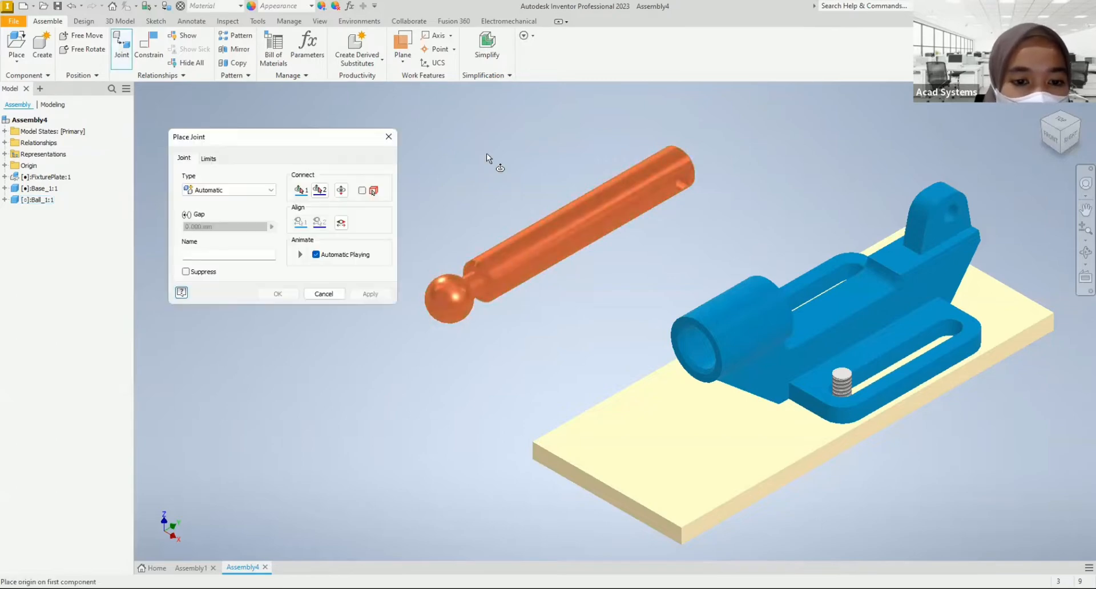
# Step: Start an automatic joint from the midpoint of the ball rod's cylindrical body to the midpoint of the base sleeve's bore
pyautogui.moveTo(475, 159); pyautogui.dragTo(486, 153, button='middle')
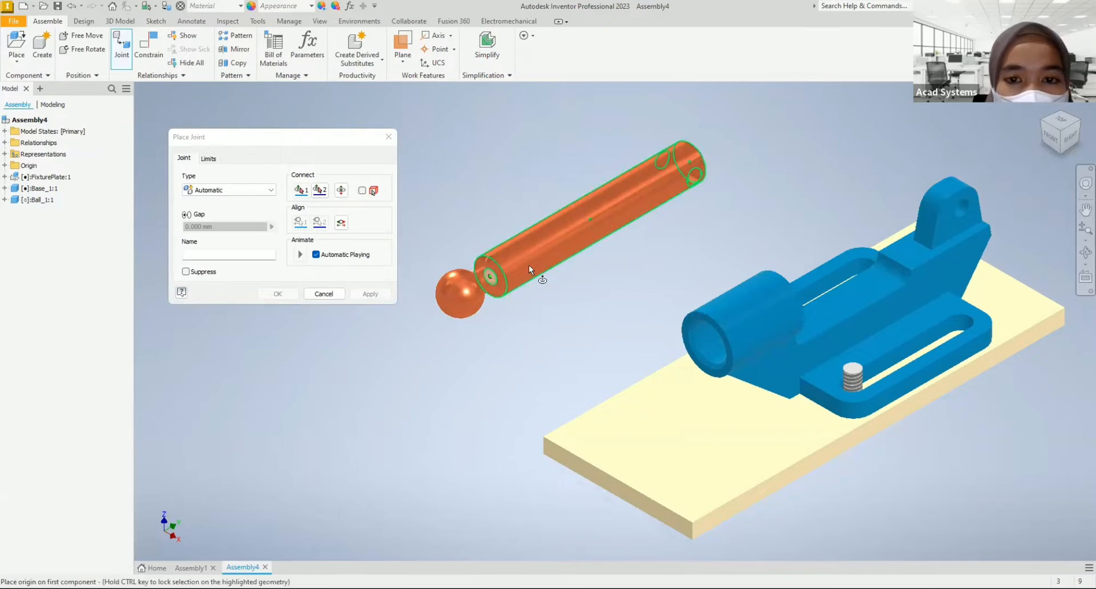
pyautogui.click(591, 222)
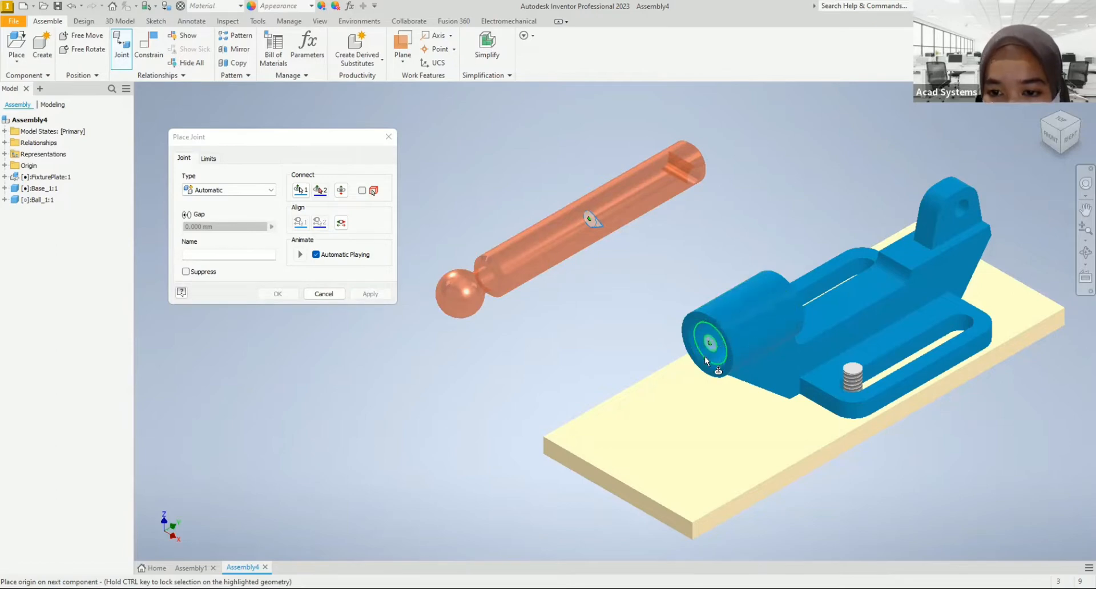
pyautogui.scroll(-2, 717, 340)
pyautogui.scroll(2, 717, 340)
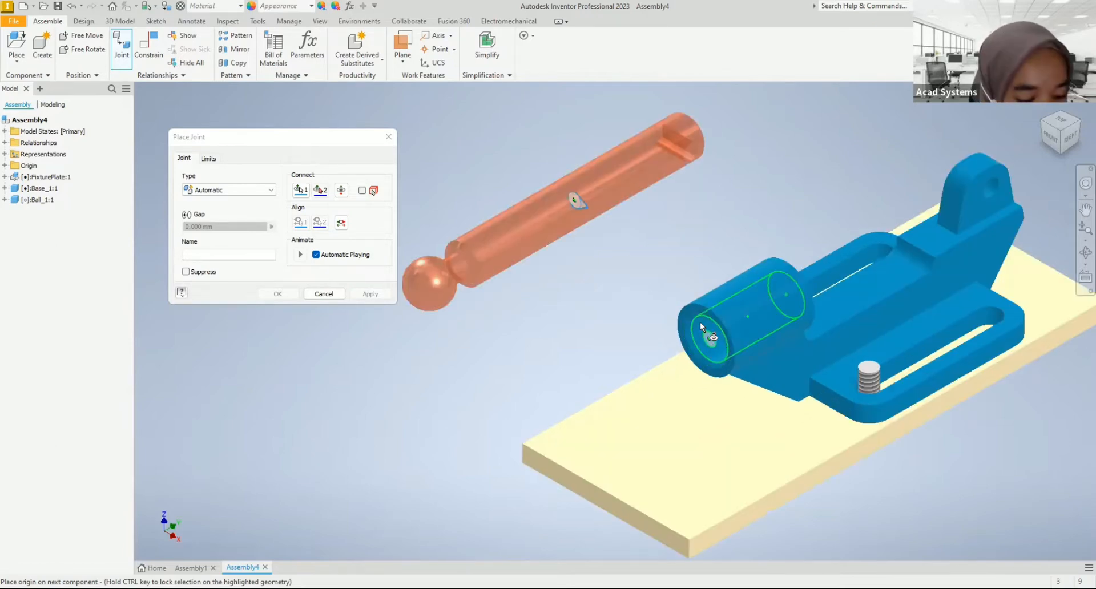
pyautogui.moveTo(720, 346)
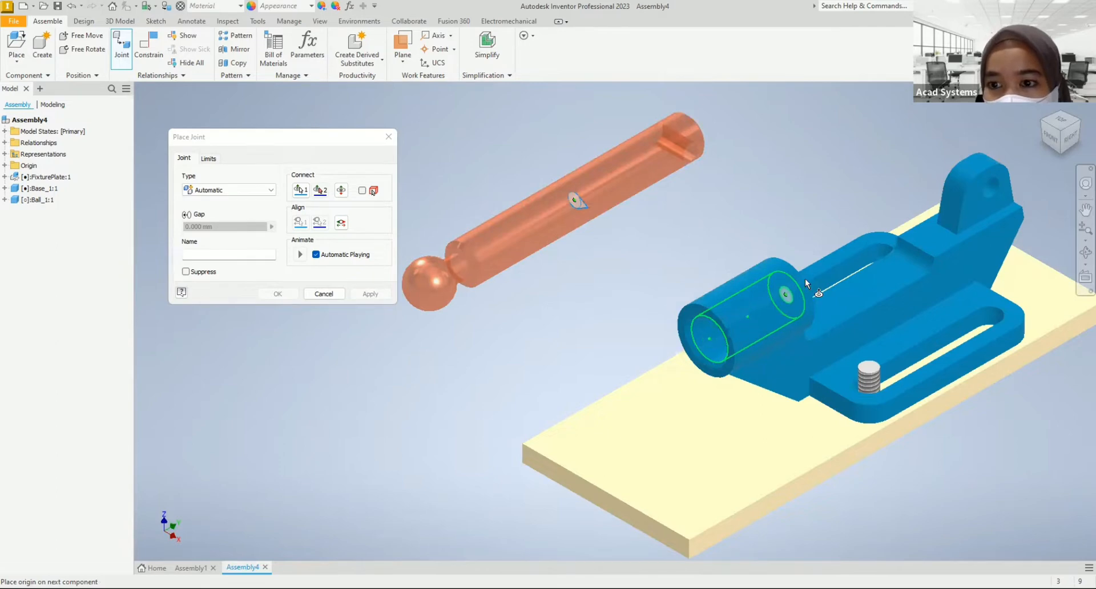
pyautogui.click(751, 315)
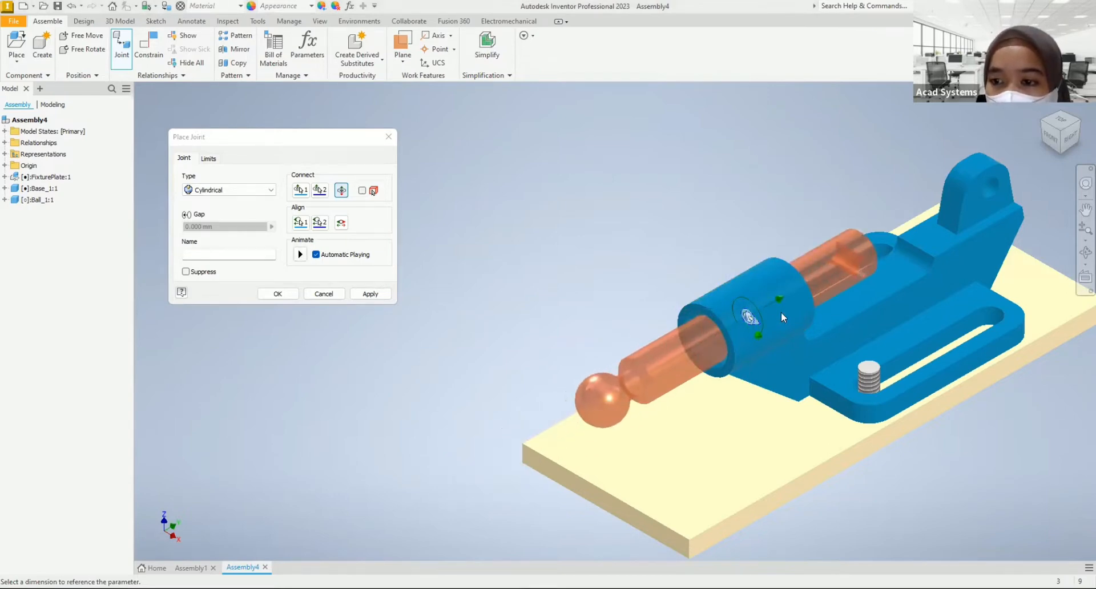
# Step: Change the joint type between the ball rod and the base sleeve to Rotational and create the joint
pyautogui.scroll(-3, 781, 311)
pyautogui.keyDown('shift'); pyautogui.moveTo(801, 322); pyautogui.dragTo(694, 369, button='middle'); pyautogui.keyUp('shift')
pyautogui.scroll(3, 692, 366)
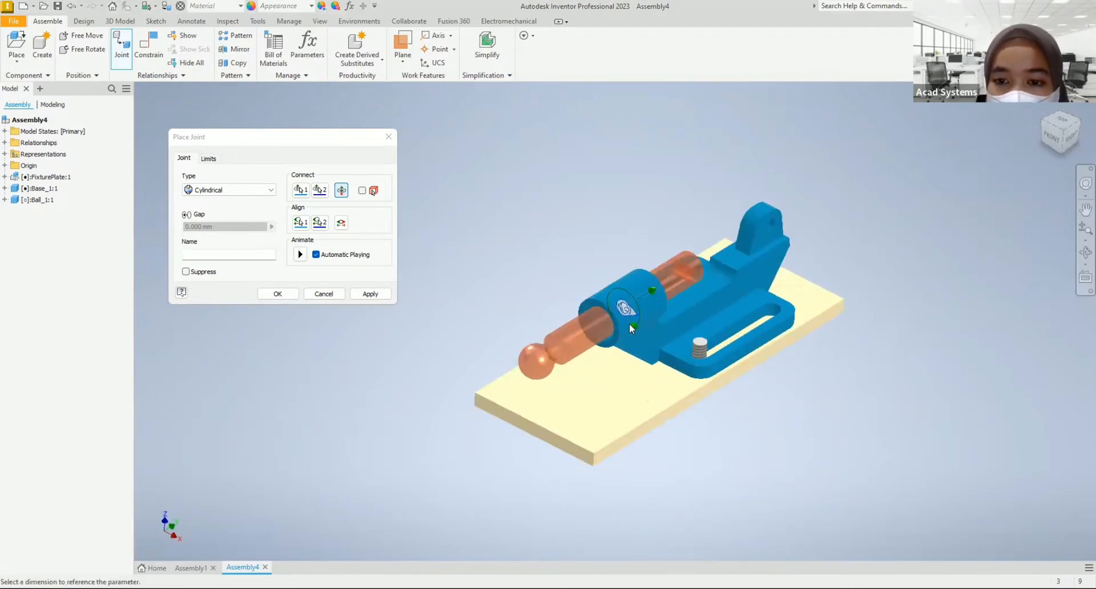
pyautogui.moveTo(659, 305); pyautogui.dragTo(696, 311, button='middle')
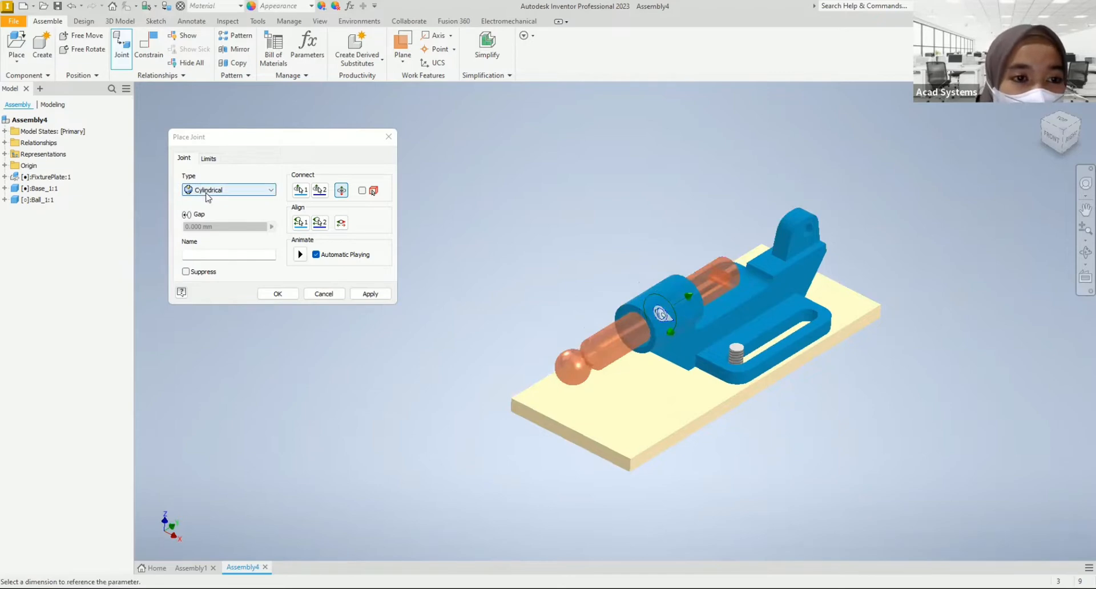
pyautogui.click(224, 194)
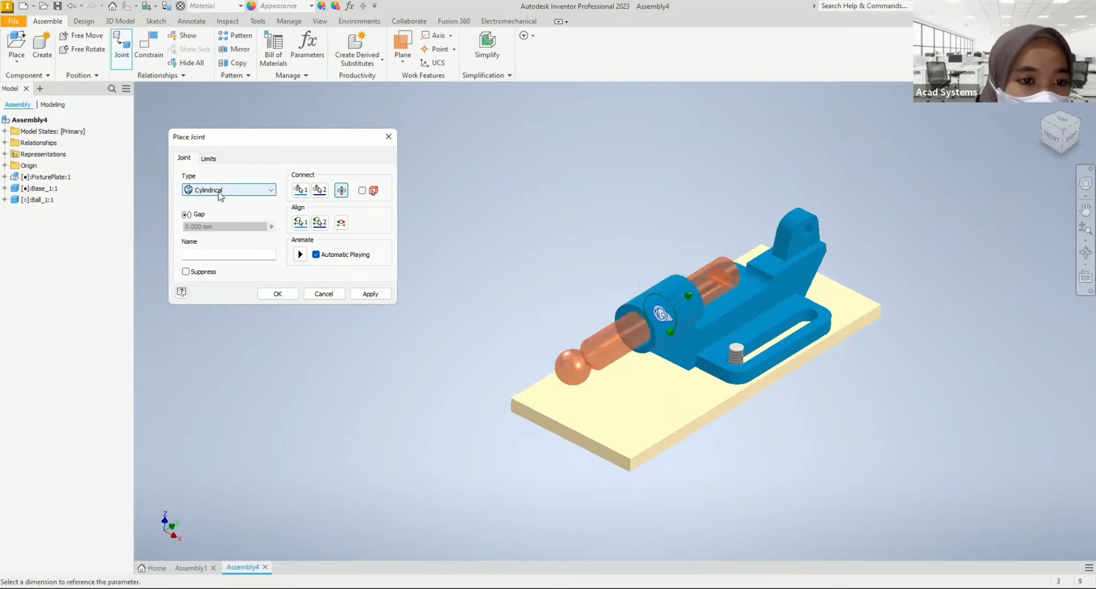
pyautogui.click(223, 210)
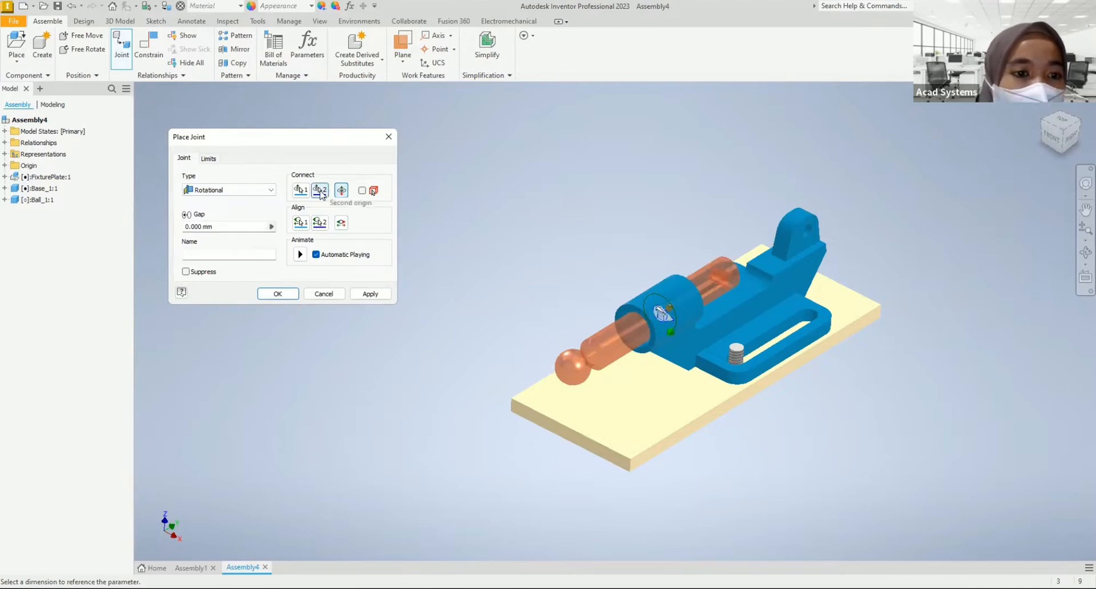
pyautogui.click(290, 301)
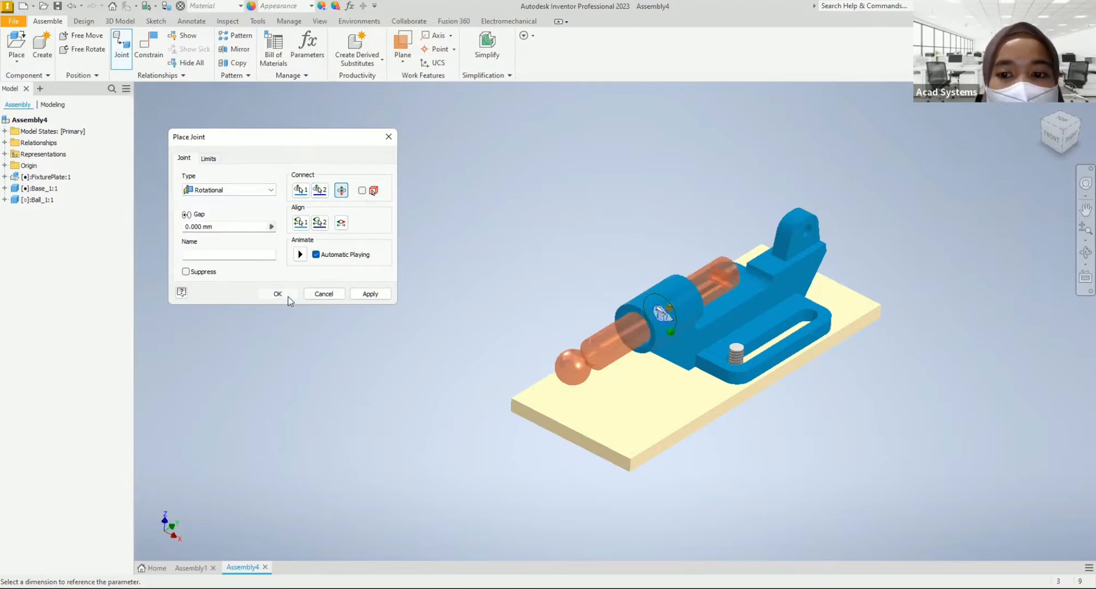
# Step: Place one instance of Connector_1, rotated 90° about X, above the ball rod and base
pyautogui.click(1043, 104)
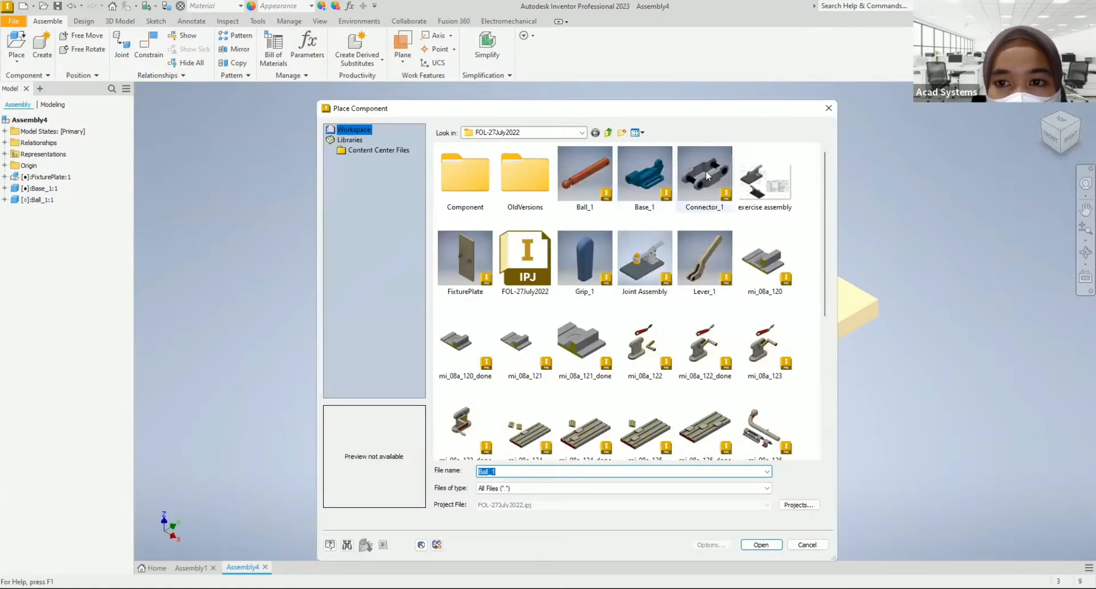
pyautogui.click(707, 176)
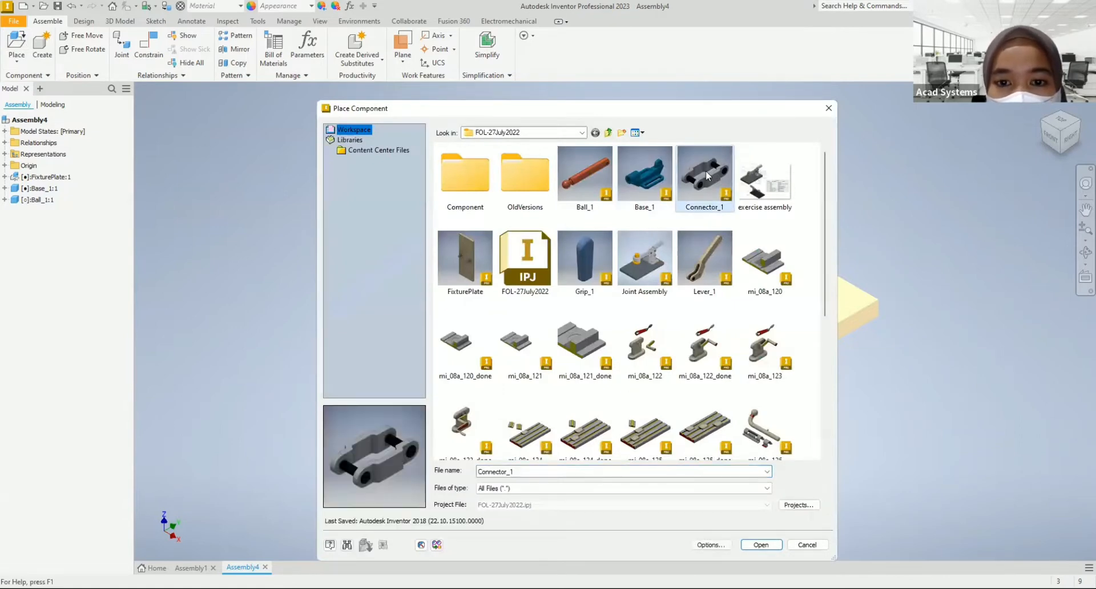
pyautogui.click(762, 545)
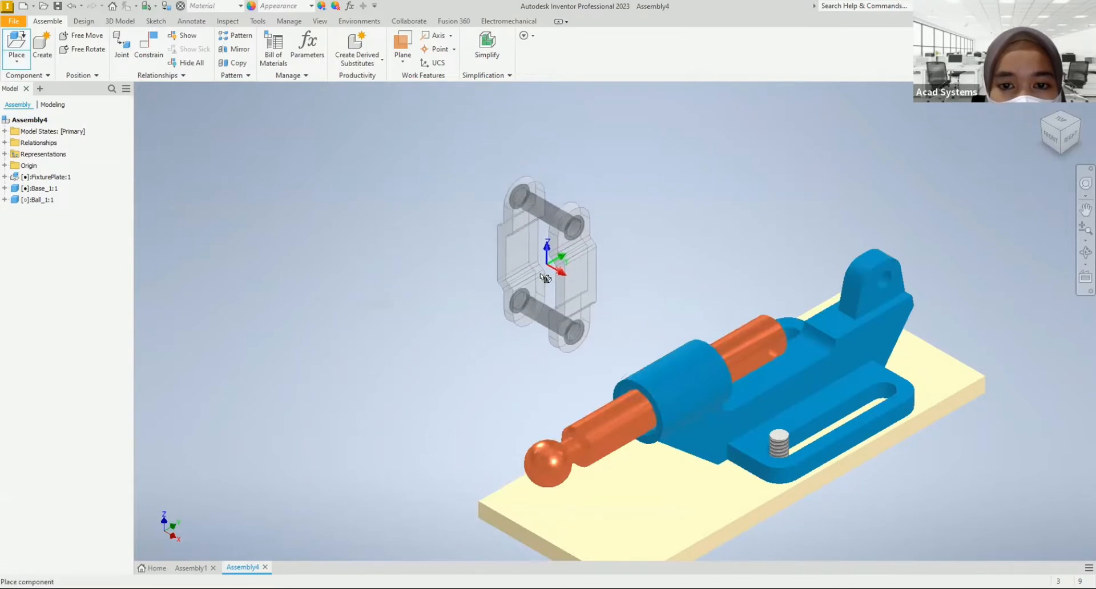
pyautogui.rightClick(558, 272)
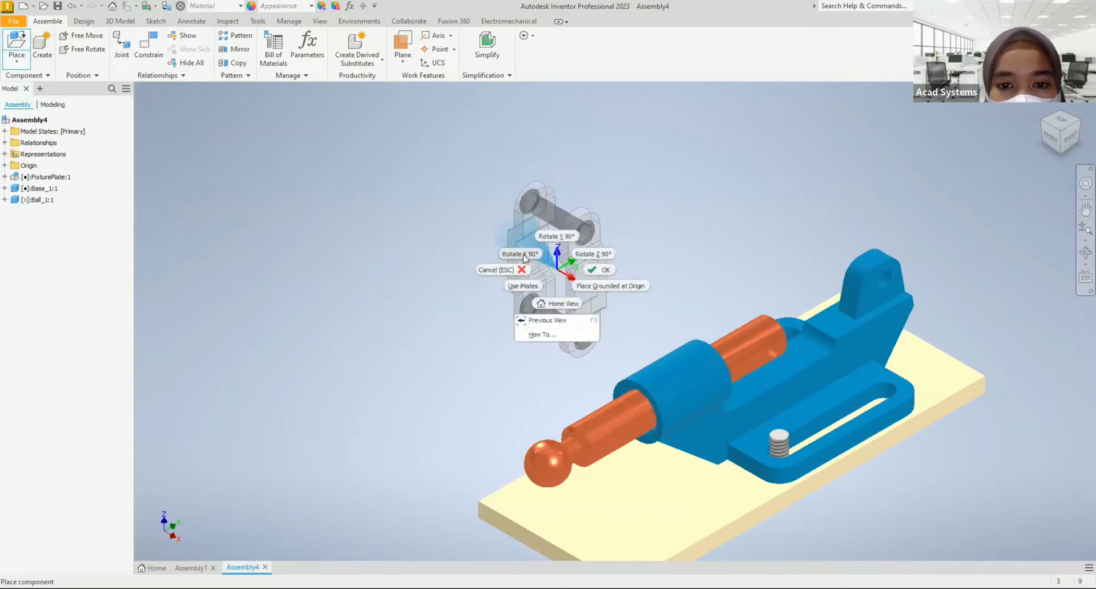
pyautogui.click(528, 257)
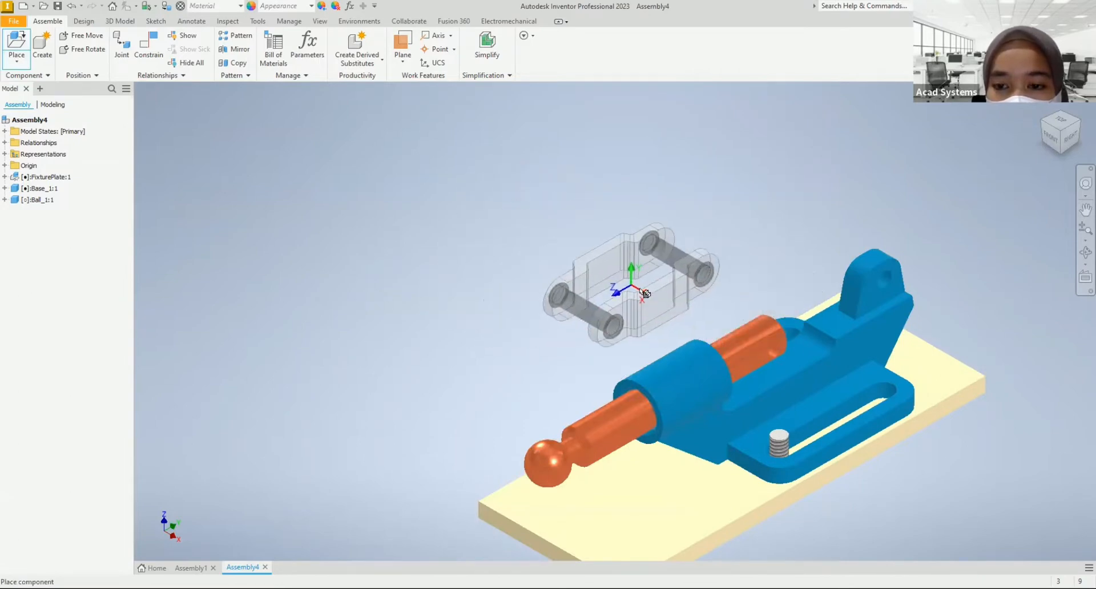
pyautogui.click(638, 283)
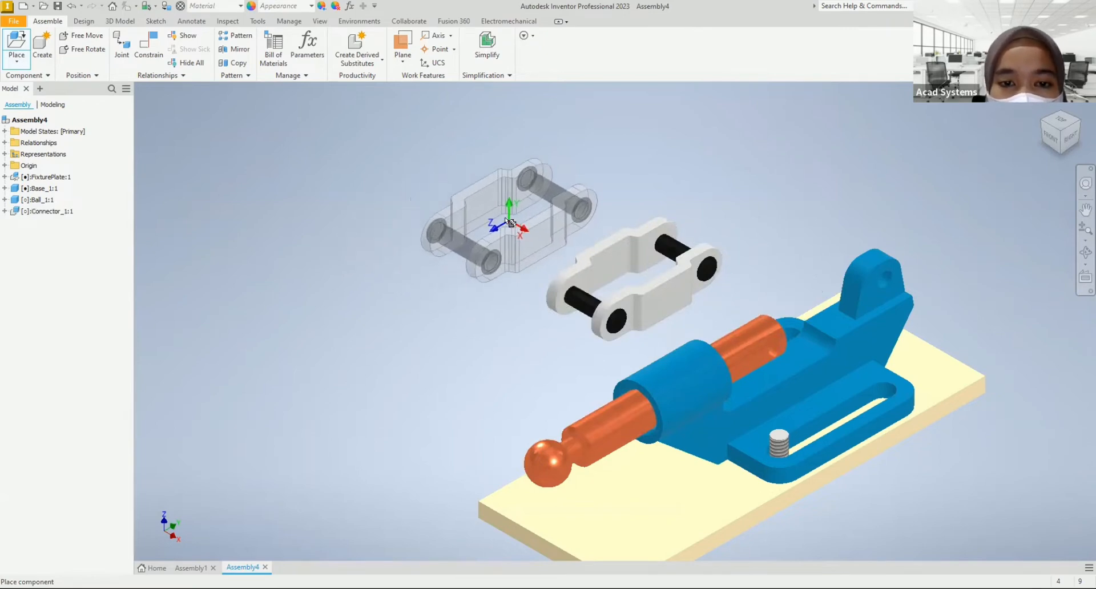
pyautogui.rightClick(507, 221)
pyautogui.click(553, 220)
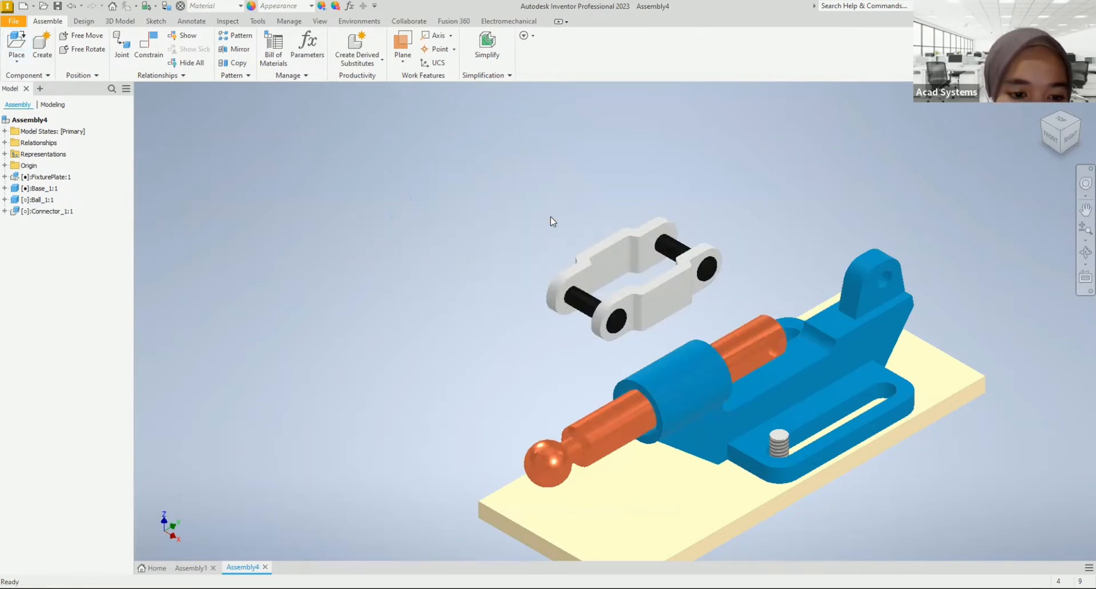
# Step: Start an automatic joint from the middle of the connector's front pin to the midpoint of the cross hole in the ball rod's end
pyautogui.click(605, 297)
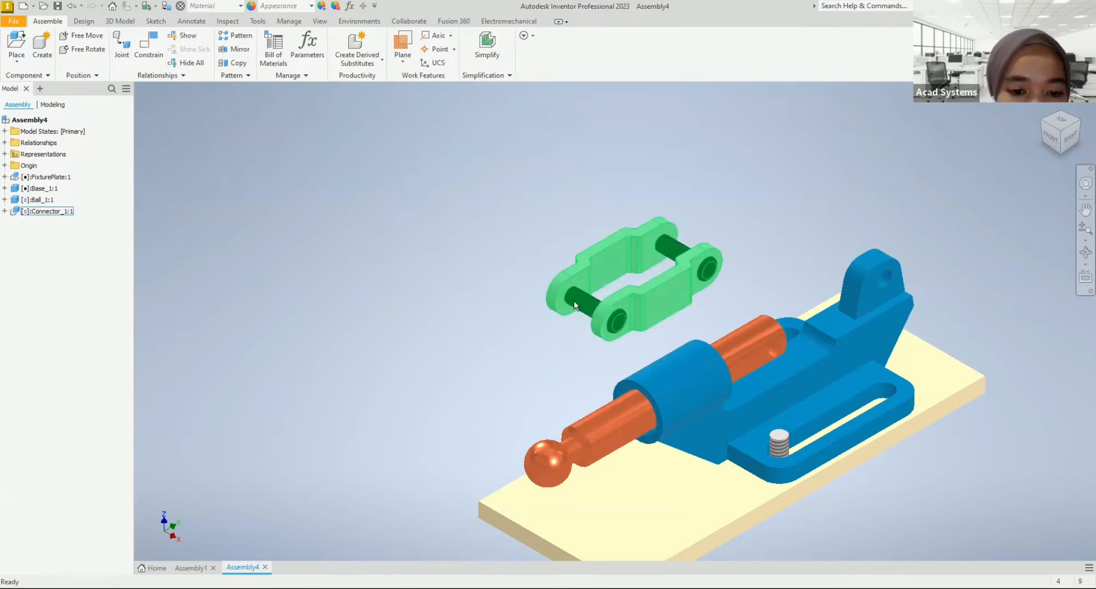
pyautogui.click(767, 350)
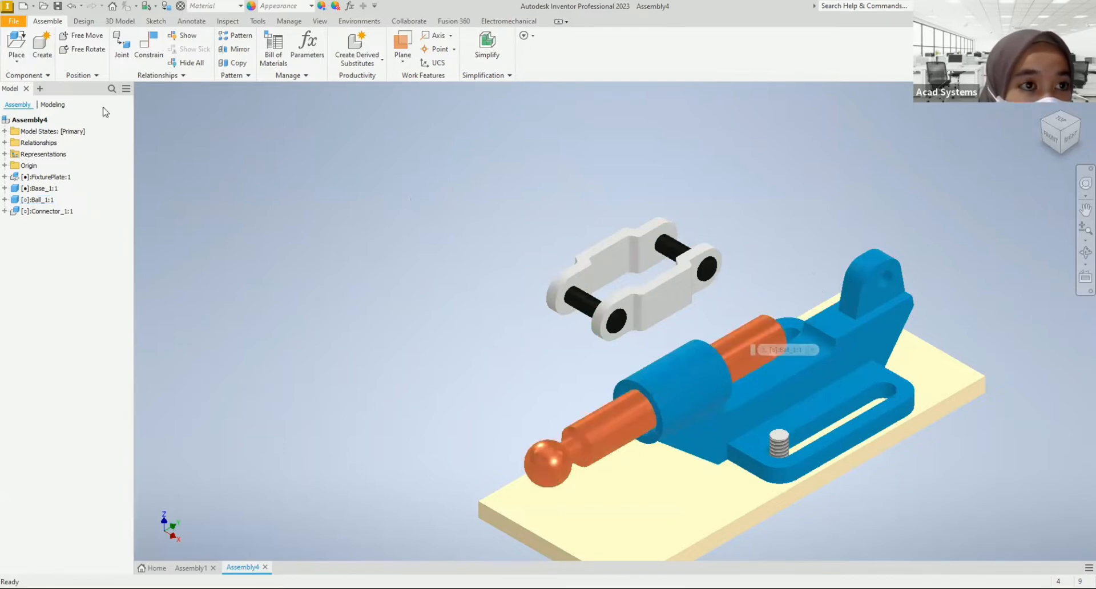
pyautogui.click(122, 52)
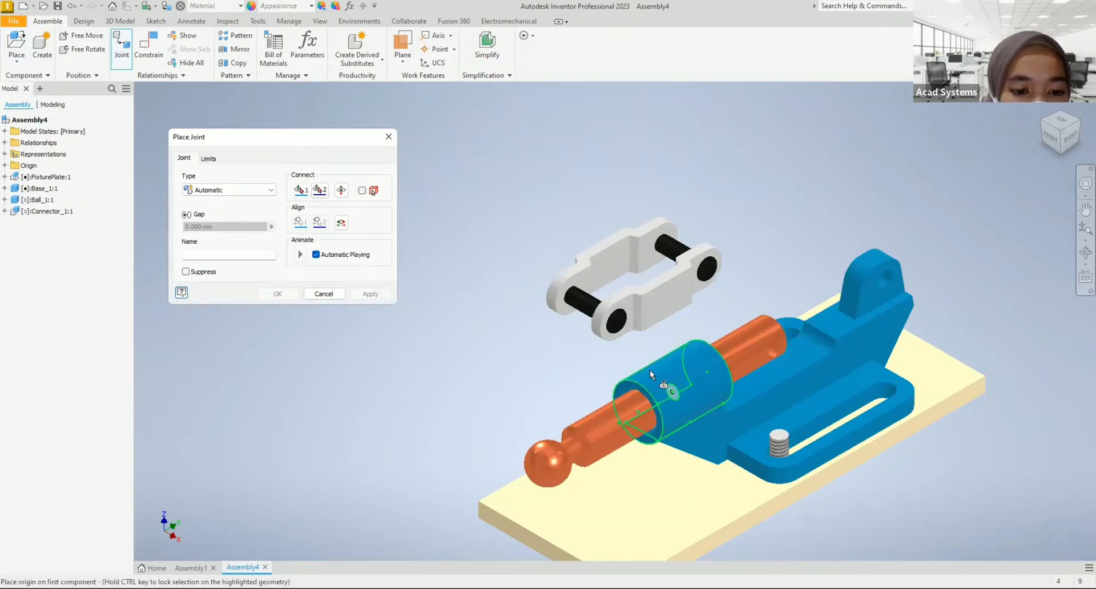
pyautogui.click(591, 310)
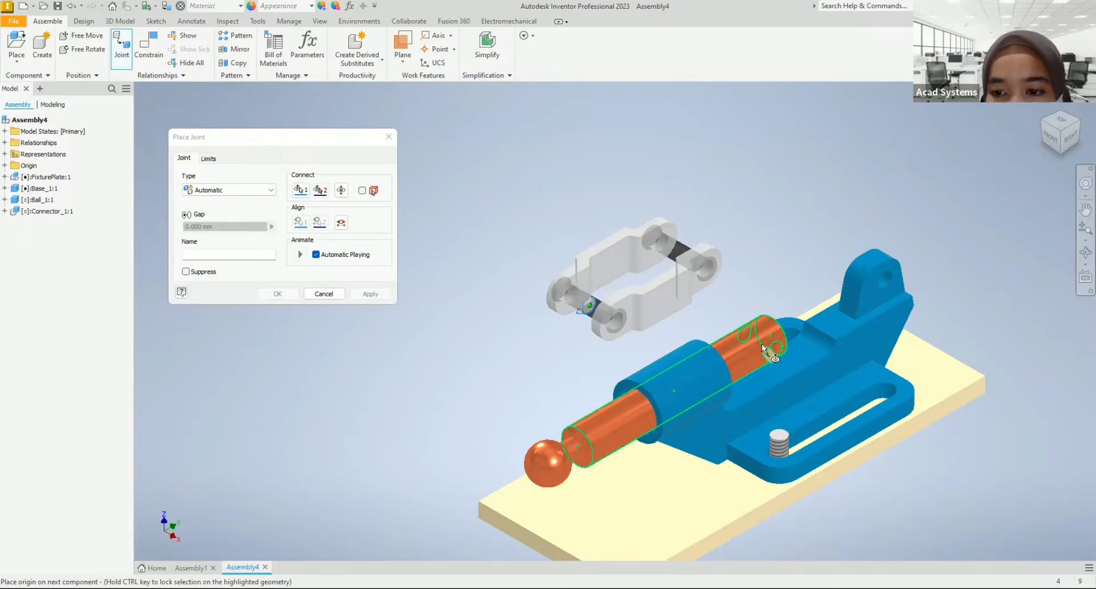
pyautogui.scroll(-5, 764, 344)
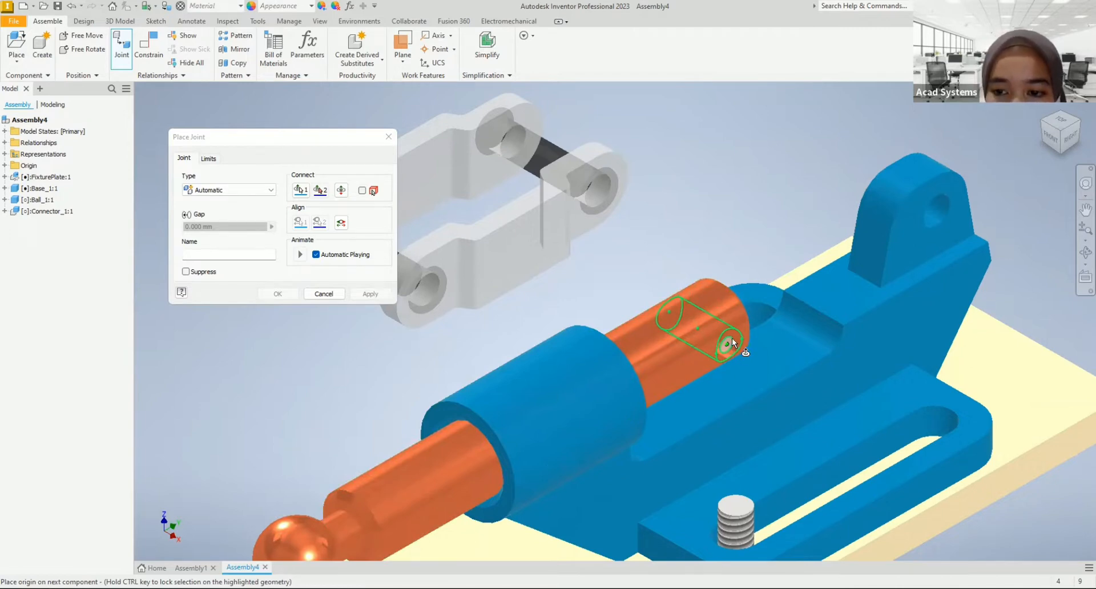
pyautogui.click(701, 327)
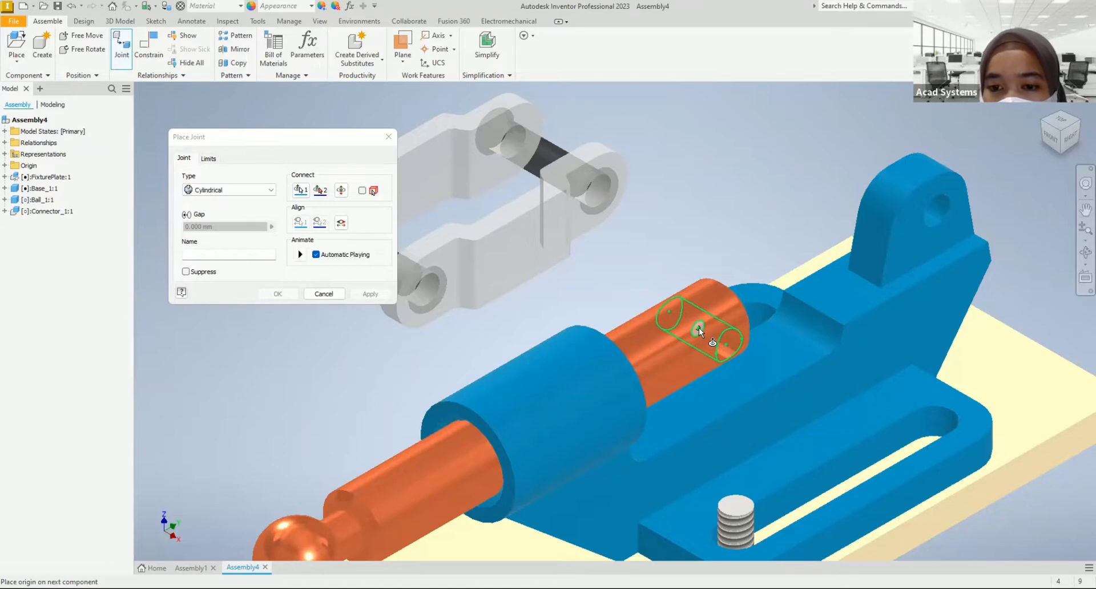
pyautogui.click(699, 328)
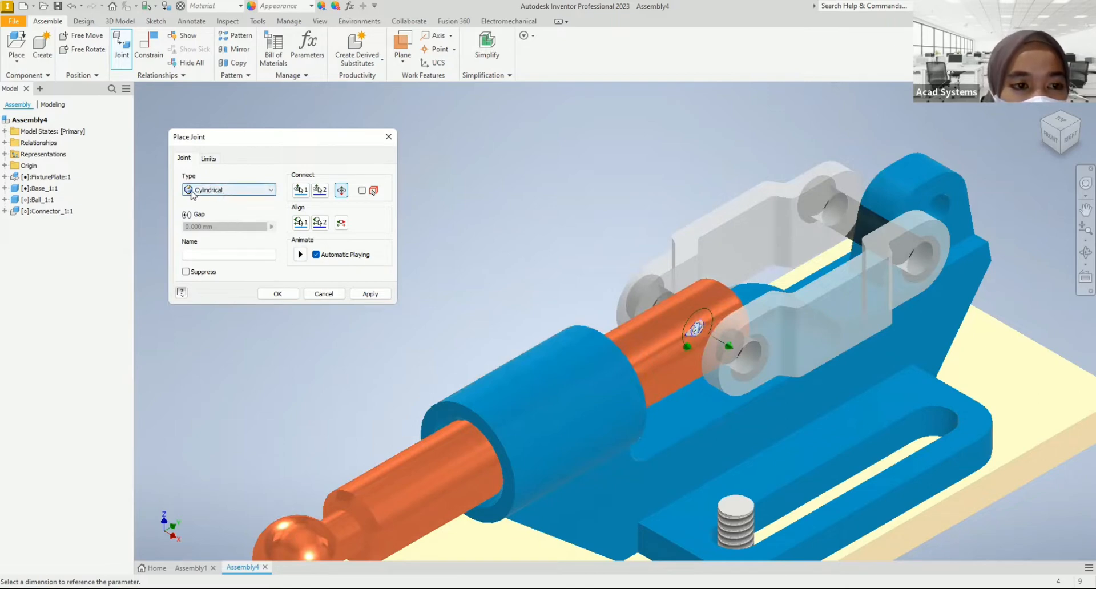
# Step: Change the joint type between the connector and the ball rod to Rotational and create the joint
pyautogui.click(211, 192)
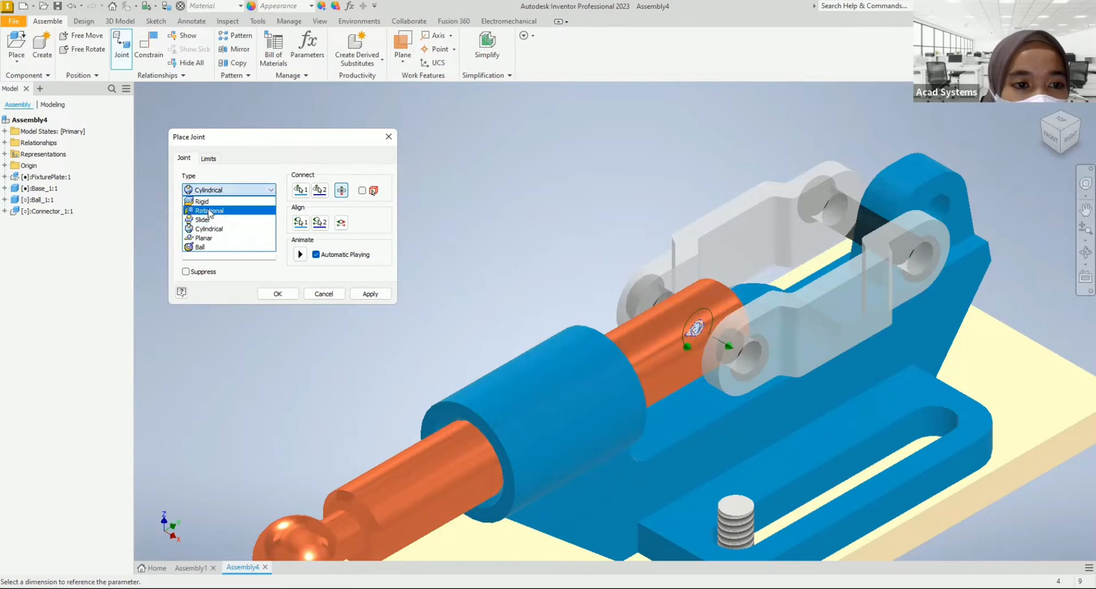
pyautogui.click(210, 206)
pyautogui.click(216, 190)
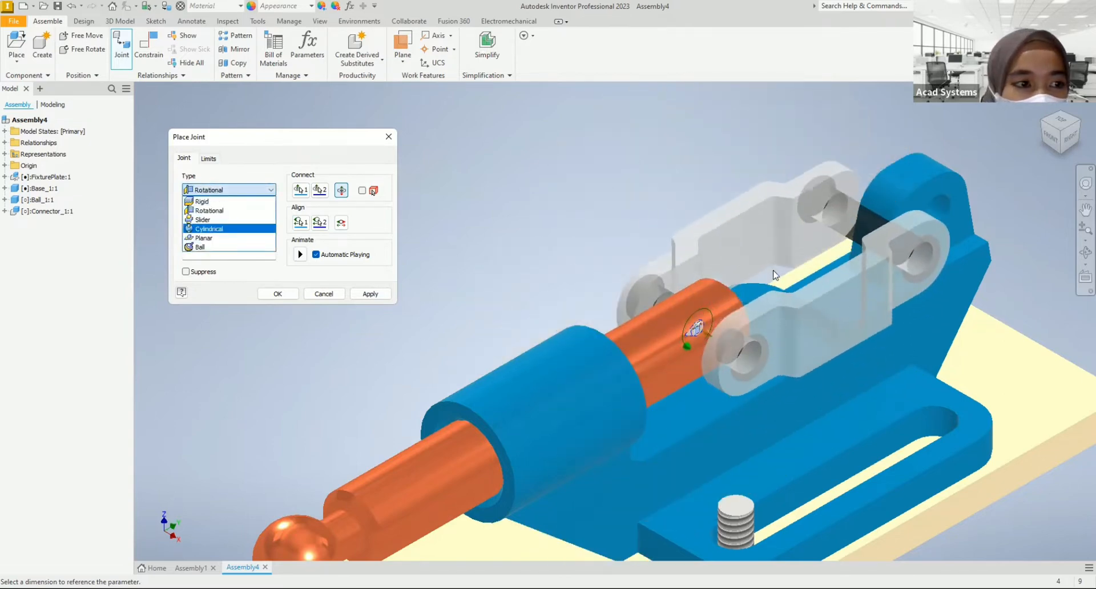
pyautogui.click(215, 212)
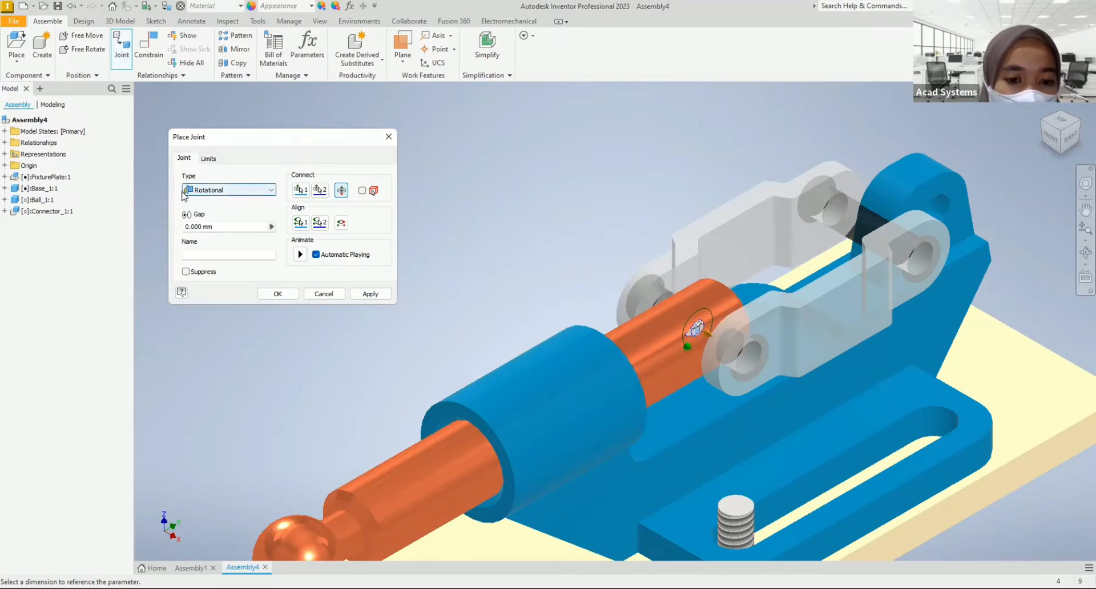
pyautogui.click(290, 294)
pyautogui.moveTo(795, 230)
pyautogui.mouseDown()
pyautogui.moveTo(793, 211)
pyautogui.moveTo(815, 231)
pyautogui.mouseUp()
pyautogui.click(1014, 197)
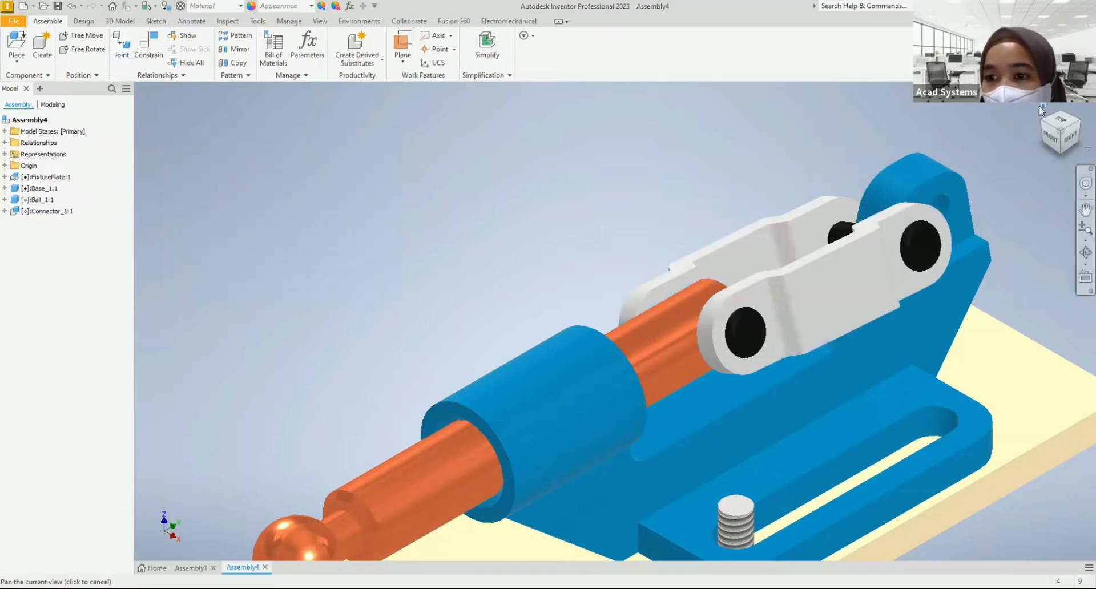
pyautogui.scroll(-1, 945, 215)
pyautogui.moveTo(945, 215); pyautogui.dragTo(928, 210, button='middle')
pyautogui.scroll(-5, 438, 252)
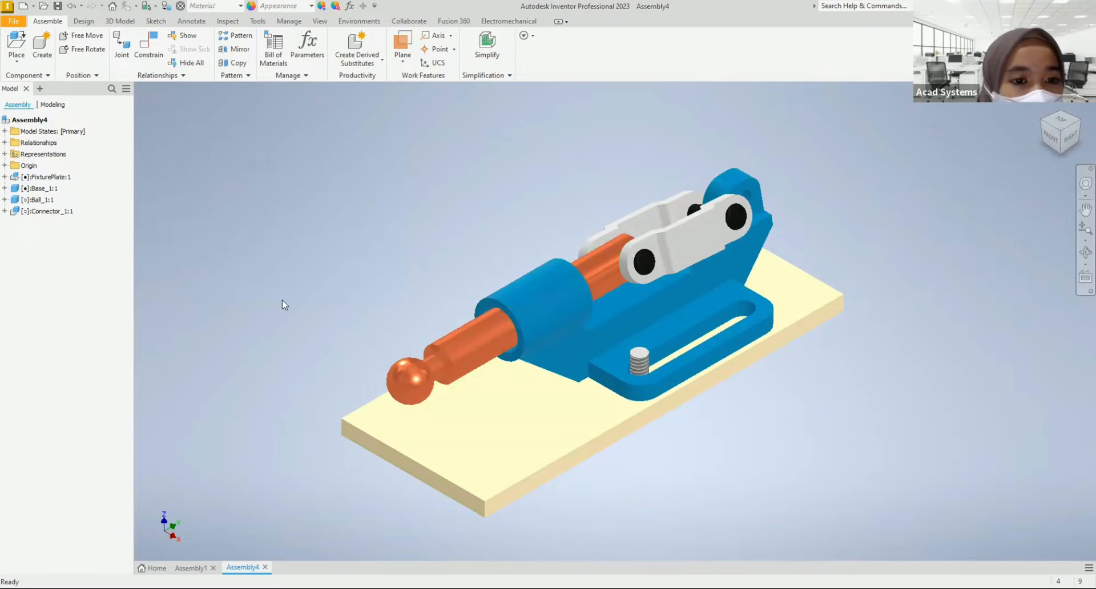
# Step: Check the finished clamp in Assembly1, return to Assembly4 and load Lever_1 for placement
pyautogui.click(190, 568)
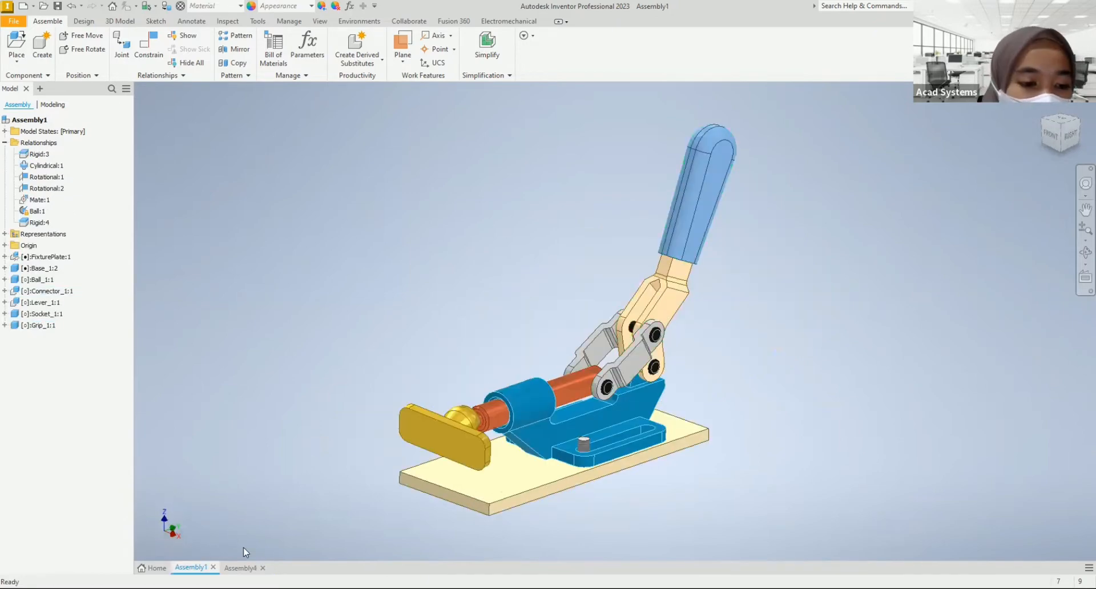
pyautogui.click(241, 567)
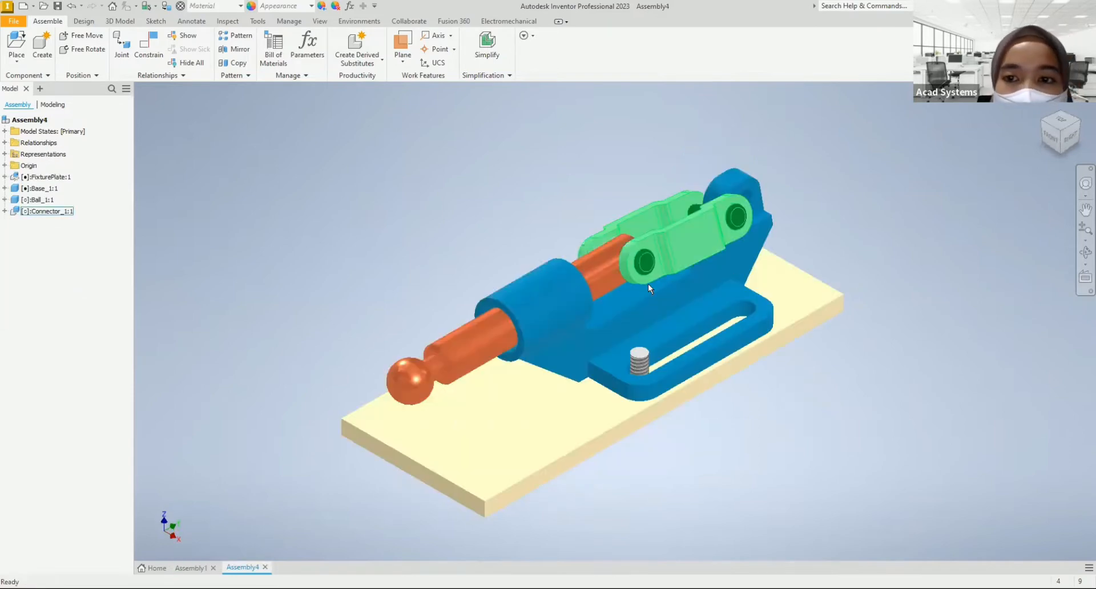
pyautogui.scroll(-3, 646, 276)
pyautogui.moveTo(639, 278); pyautogui.dragTo(611, 350, button='middle')
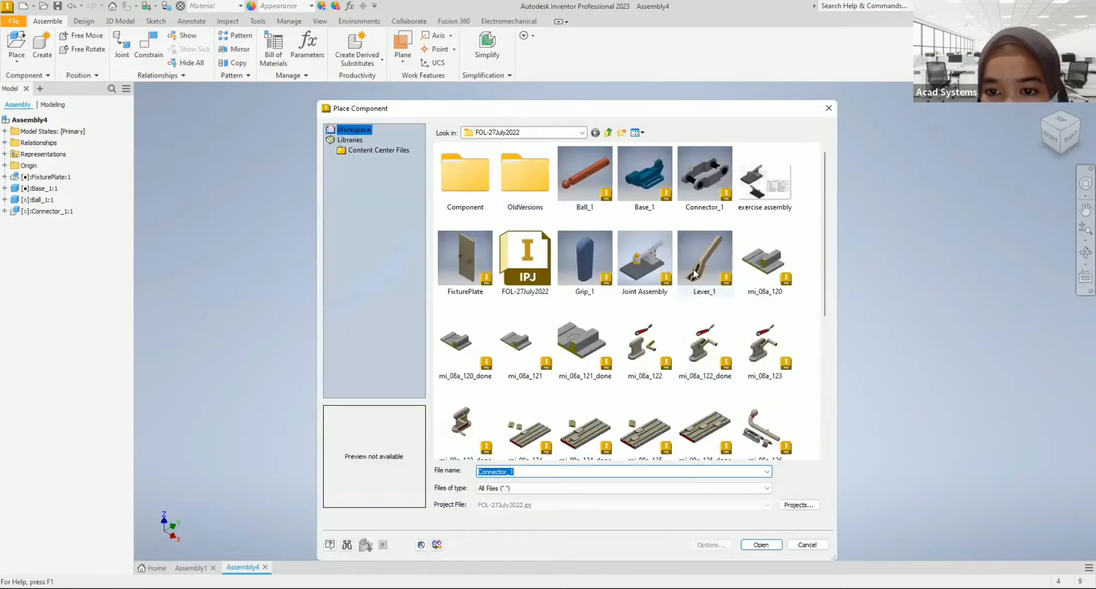
pyautogui.click(705, 251)
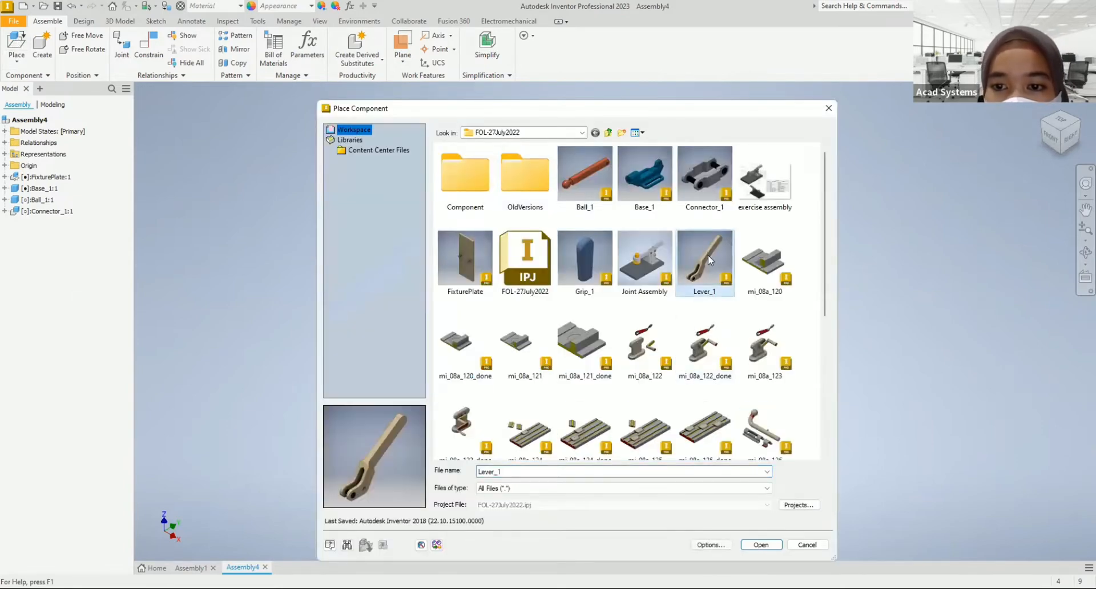
pyautogui.doubleClick(708, 254)
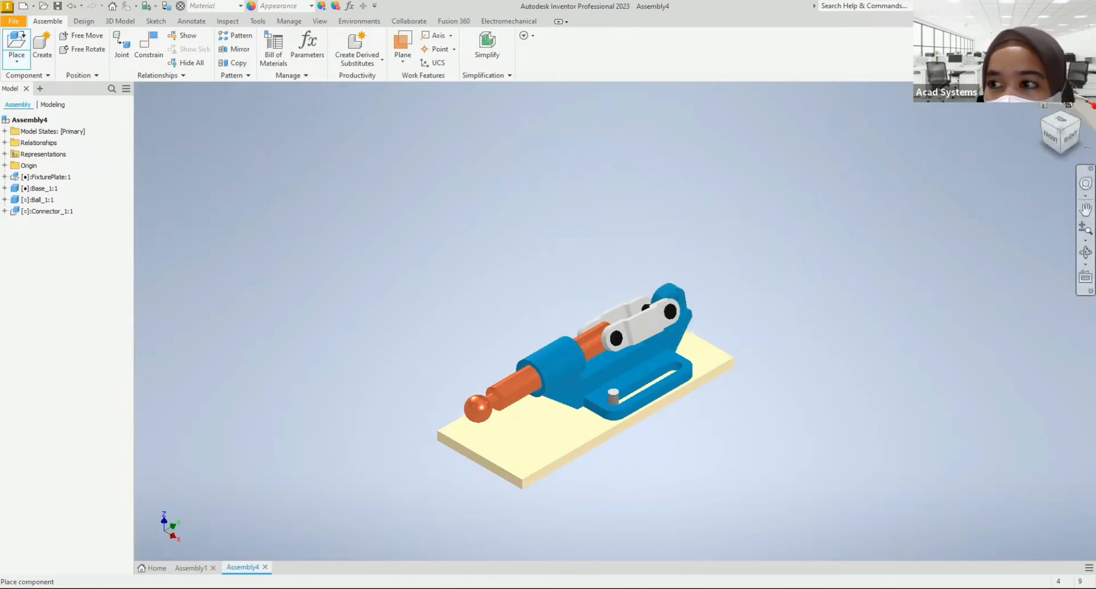
# Step: Rotate the lever 90° about Z twice and 90° about X once, and place one instance above the rear of the base
pyautogui.click(1059, 136)
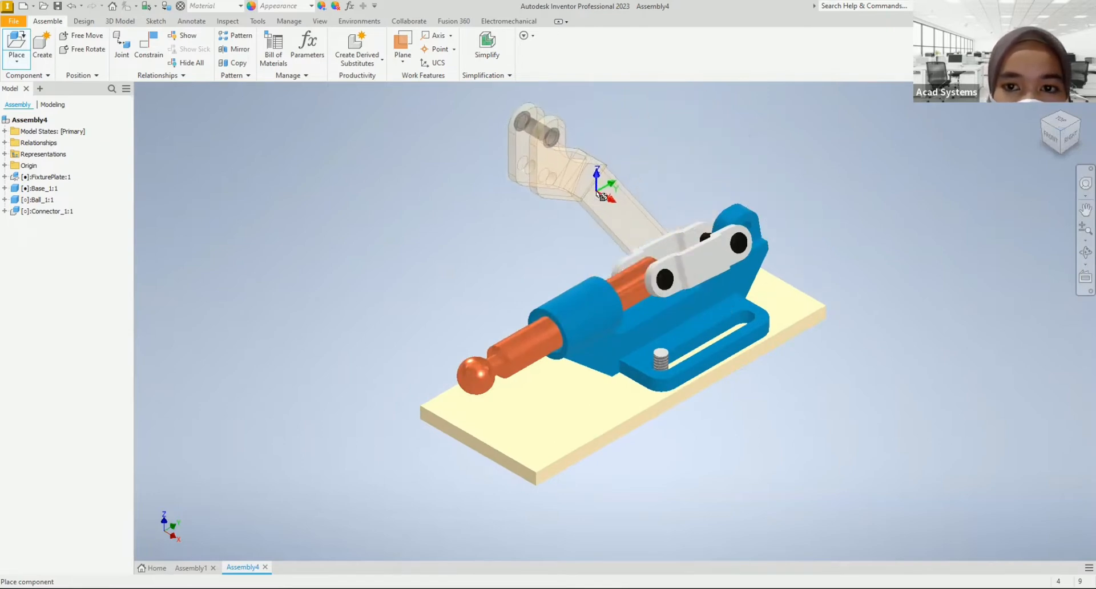
pyautogui.rightClick(597, 187)
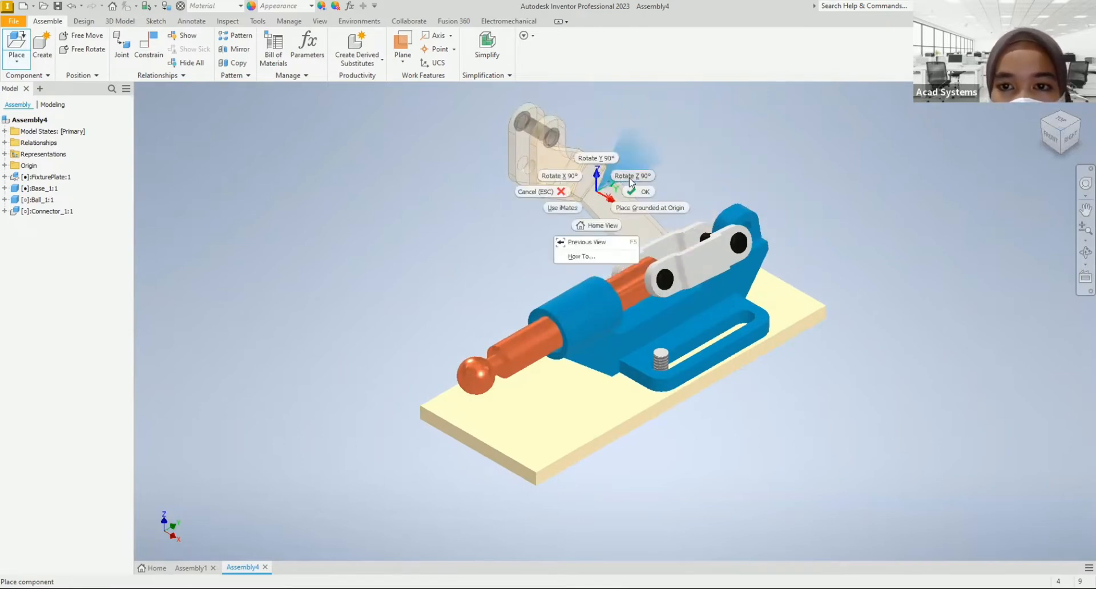
pyautogui.click(632, 176)
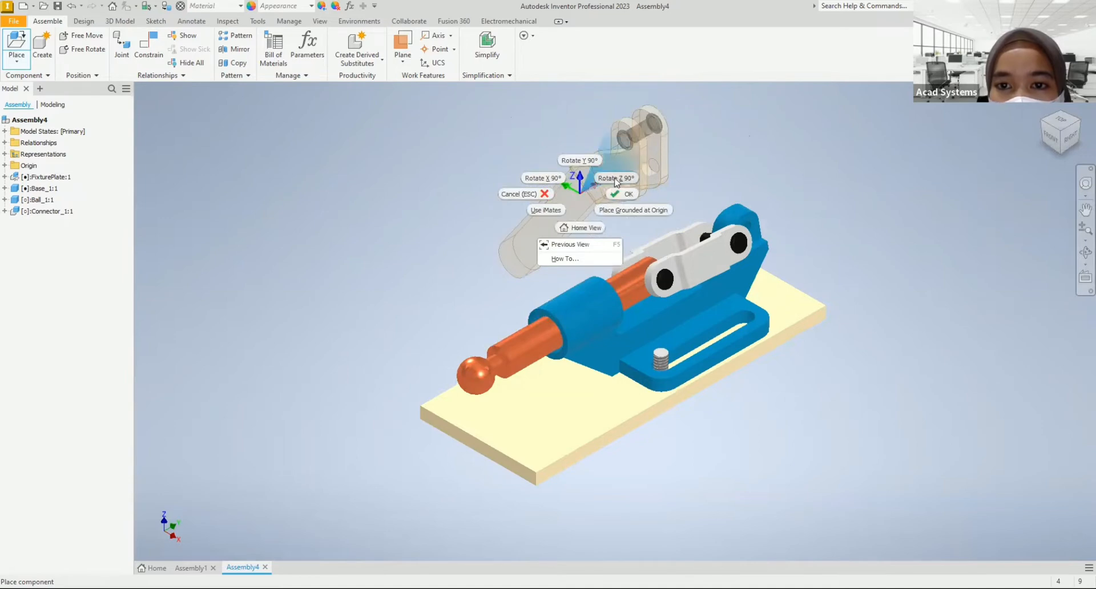
pyautogui.click(617, 178)
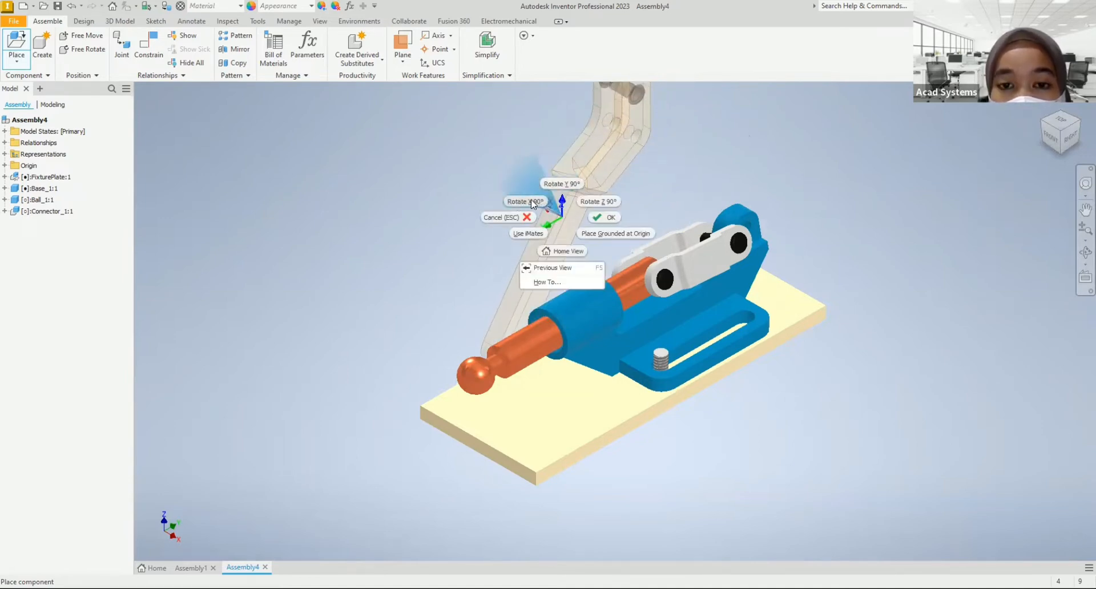
pyautogui.click(532, 203)
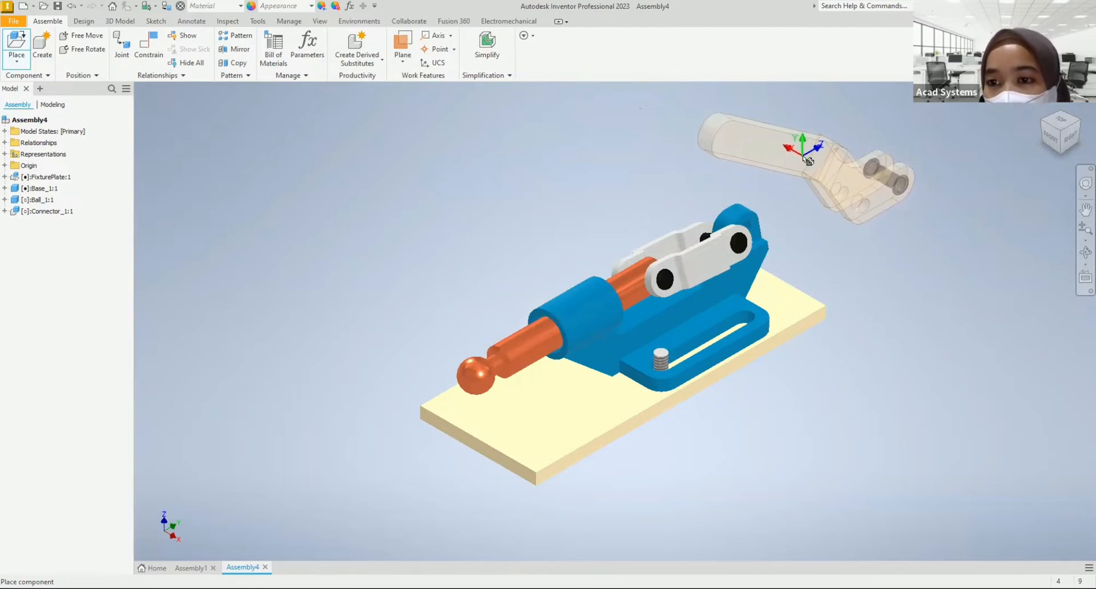
pyautogui.click(806, 162)
pyautogui.rightClick(867, 252)
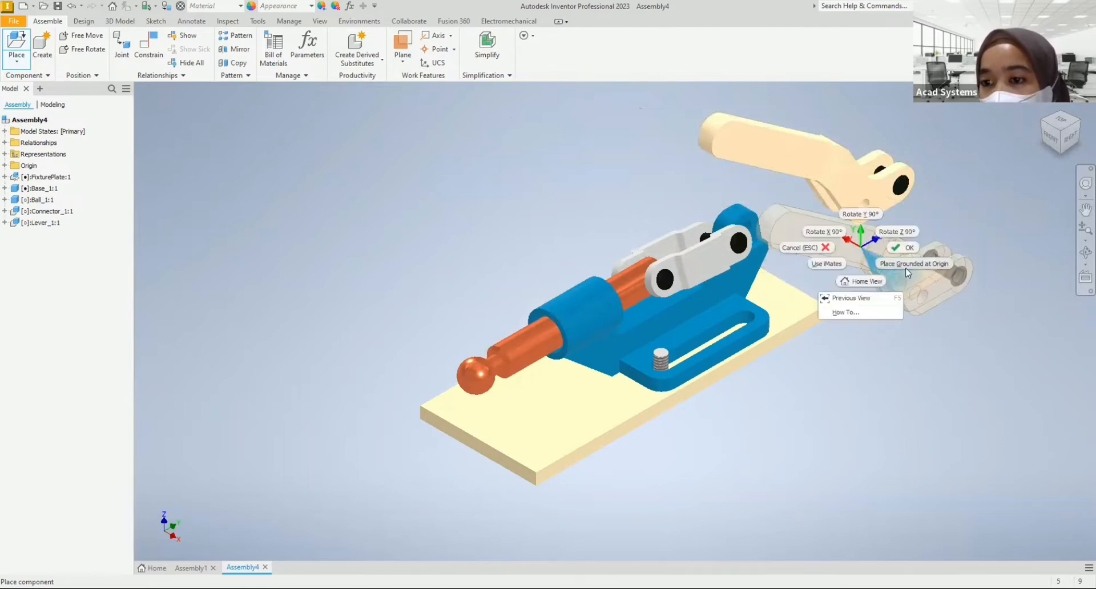
pyautogui.click(908, 252)
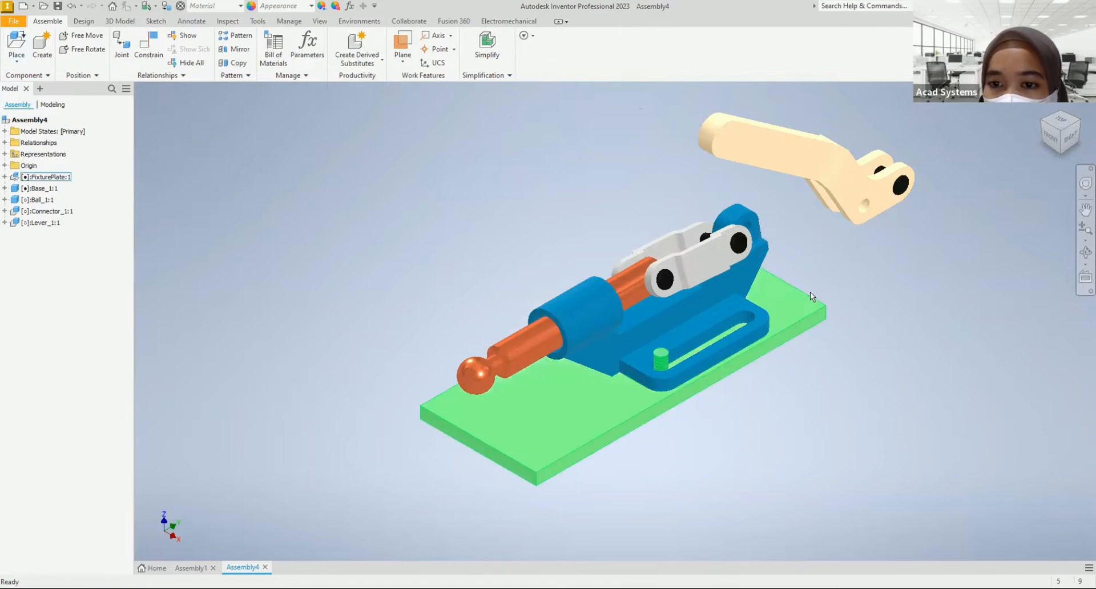
# Step: Examine the lever's fork and the connector's rear pin from several angles to find the geometry for their joint
pyautogui.moveTo(832, 317)
pyautogui.mouseDown(button='middle')
pyautogui.moveTo(817, 274)
pyautogui.moveTo(816, 308)
pyautogui.mouseUp(button='middle')
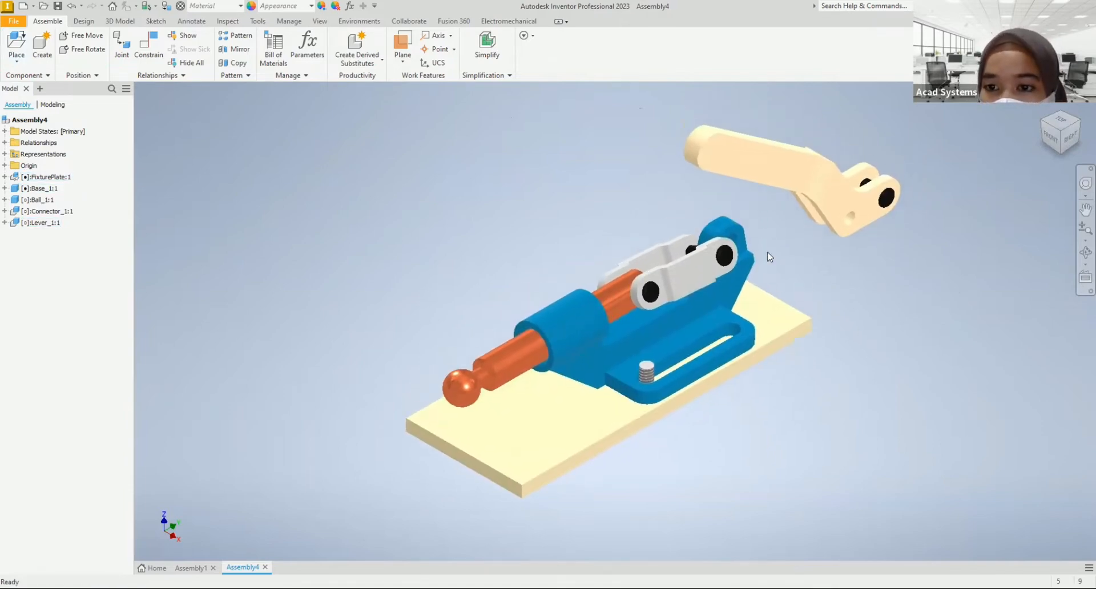
pyautogui.keyDown('shift'); pyautogui.moveTo(818, 288); pyautogui.dragTo(861, 285, button='middle'); pyautogui.keyUp('shift')
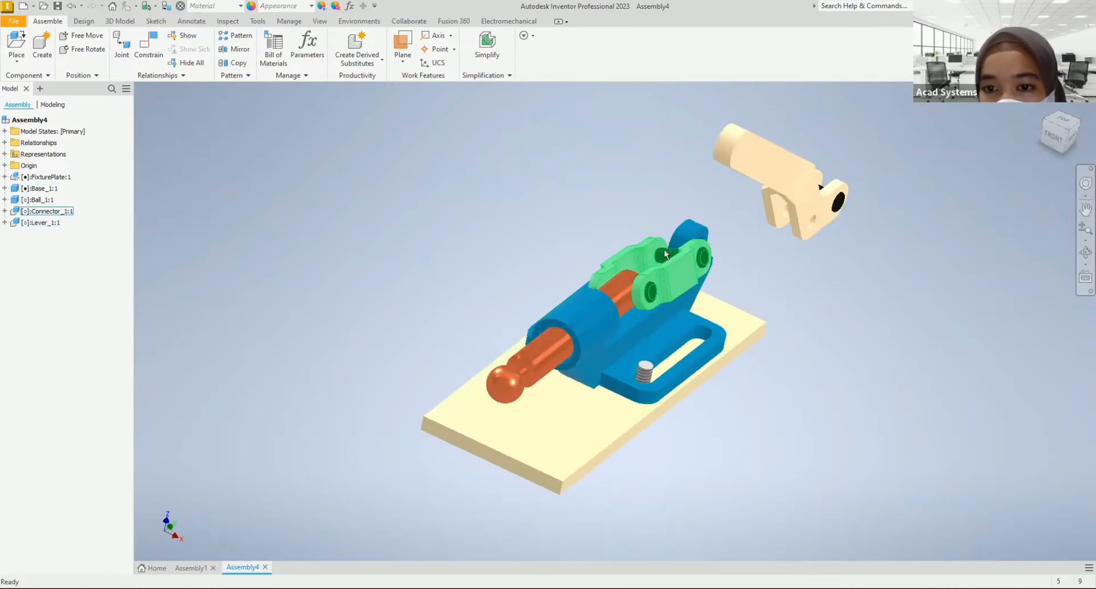
pyautogui.moveTo(738, 298)
pyautogui.keyDown('shift'); pyautogui.mouseDown(button='middle')
pyautogui.moveTo(718, 276)
pyautogui.moveTo(728, 300)
pyautogui.mouseUp(button='middle'); pyautogui.keyUp('shift')
pyautogui.moveTo(606, 207); pyautogui.dragTo(608, 231, button='middle')
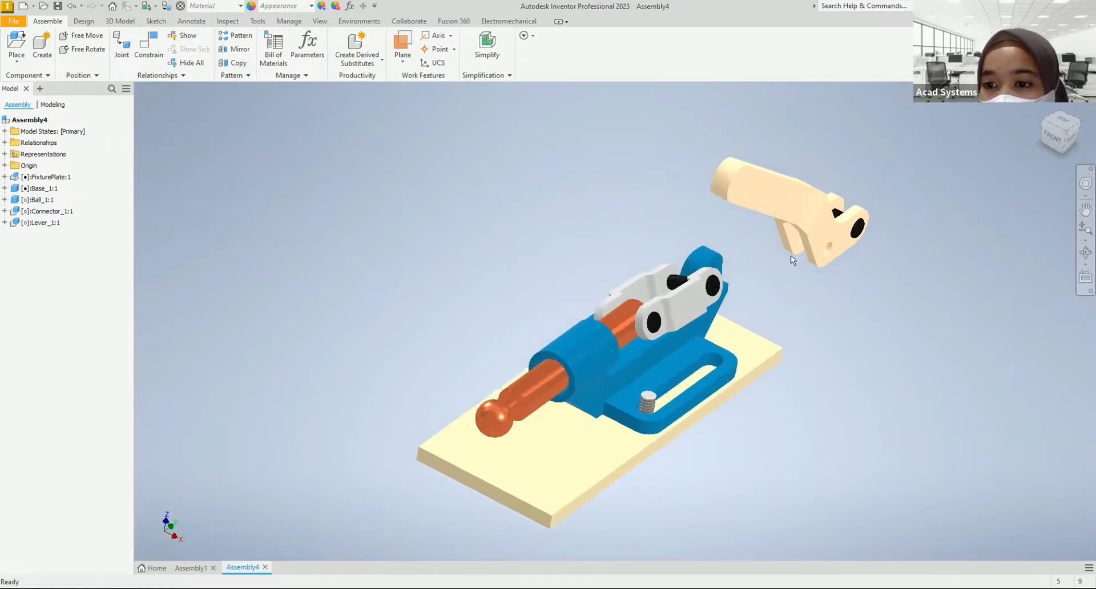
pyautogui.keyDown('shift'); pyautogui.moveTo(785, 292); pyautogui.dragTo(823, 281, button='middle'); pyautogui.keyUp('shift')
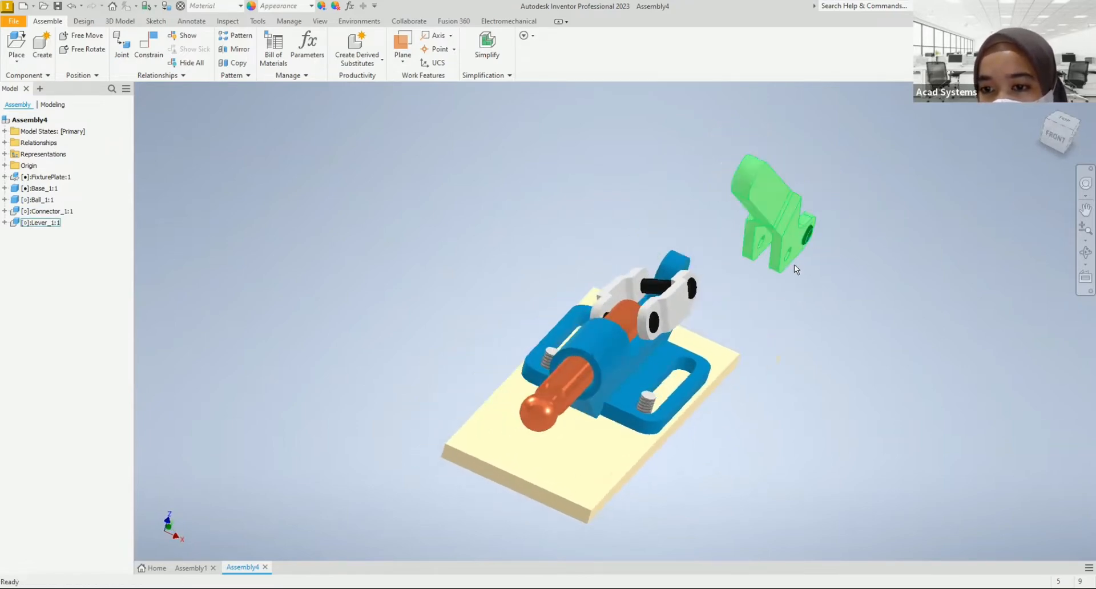
pyautogui.scroll(5, 794, 264)
pyautogui.moveTo(706, 255)
pyautogui.keyDown('shift'); pyautogui.mouseDown(button='middle')
pyautogui.moveTo(717, 252)
pyautogui.moveTo(626, 211)
pyautogui.mouseUp(button='middle'); pyautogui.keyUp('shift')
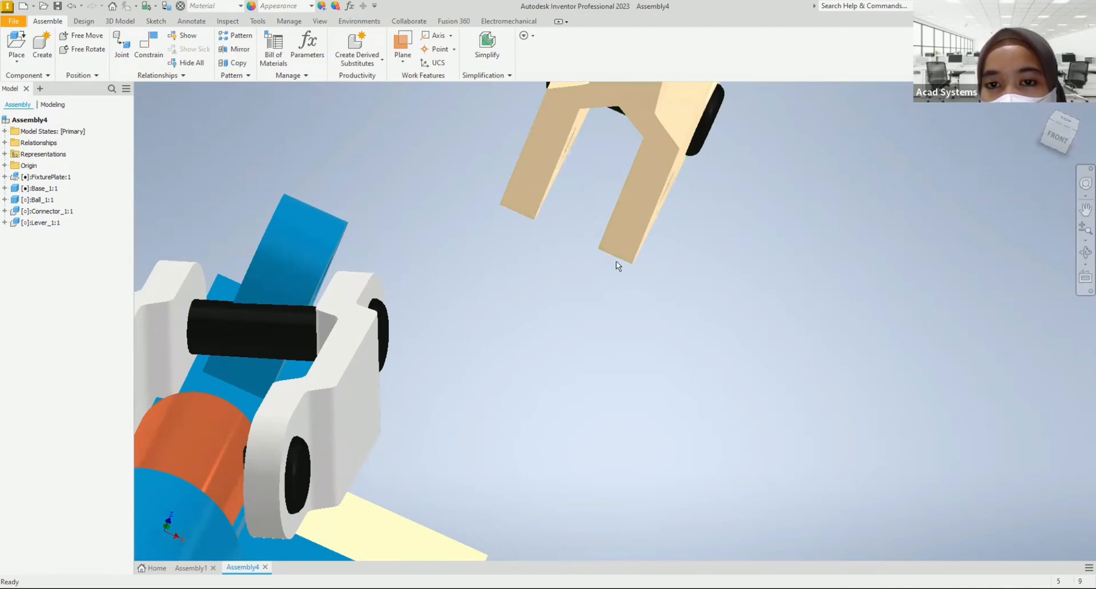
pyautogui.click(1044, 106)
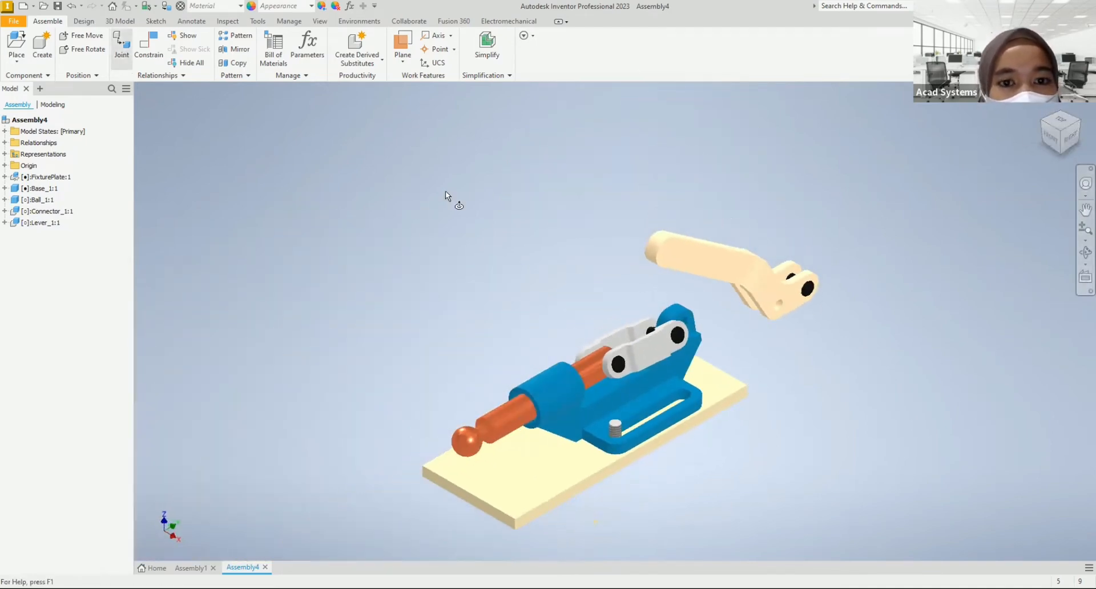
# Step: Start an automatic joint with its first origin between the two inner faces of the lever's fork, centred on the open hole
pyautogui.press('j')
pyautogui.rightClick(473, 296)
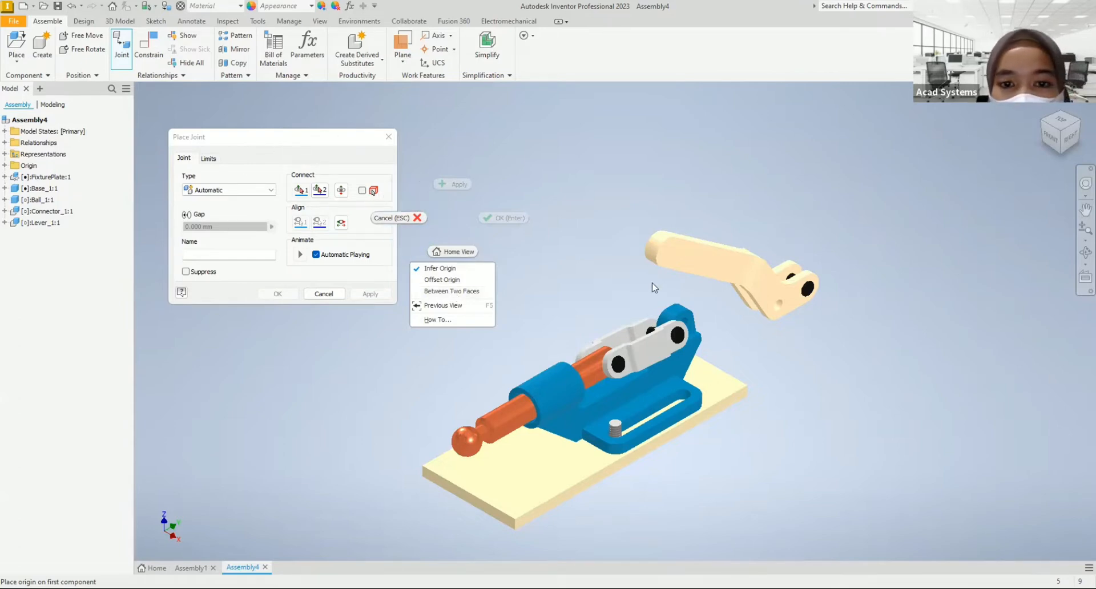
pyautogui.click(457, 292)
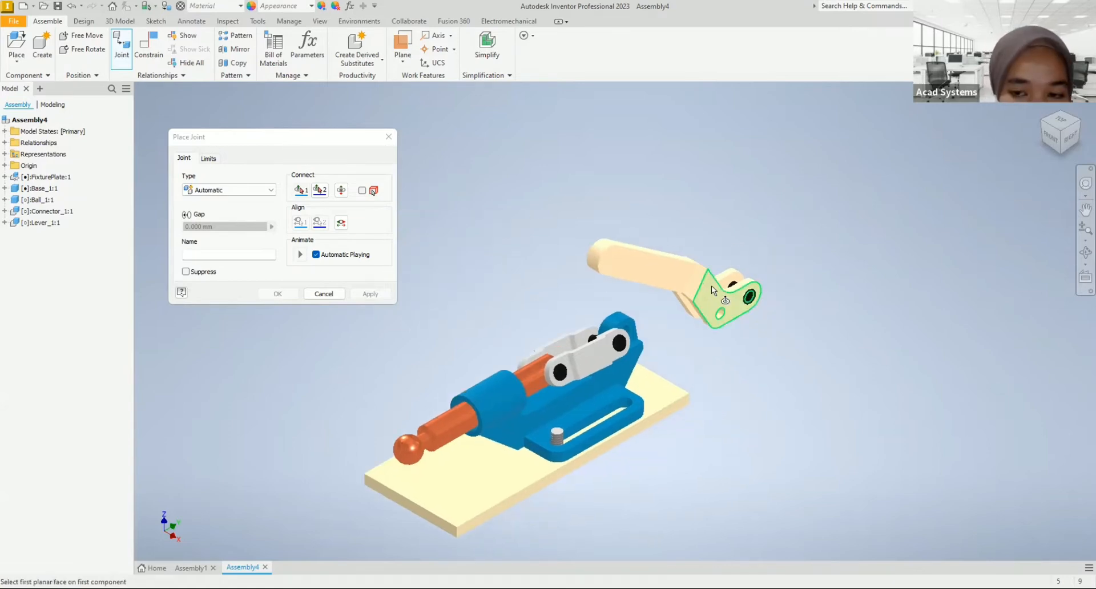
pyautogui.scroll(3, 710, 286)
pyautogui.keyDown('shift'); pyautogui.moveTo(640, 351); pyautogui.dragTo(586, 370, button='middle'); pyautogui.keyUp('shift')
pyautogui.scroll(5, 614, 325)
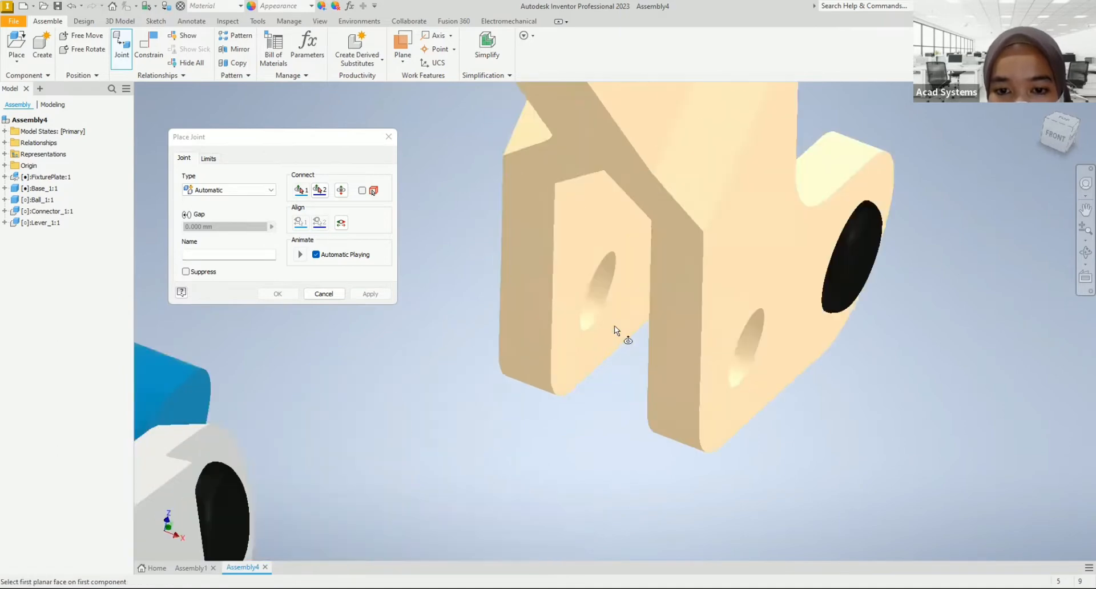
pyautogui.click(588, 228)
pyautogui.keyDown('shift'); pyautogui.moveTo(579, 434); pyautogui.dragTo(631, 351, button='middle'); pyautogui.keyUp('shift')
pyautogui.scroll(5, 645, 353)
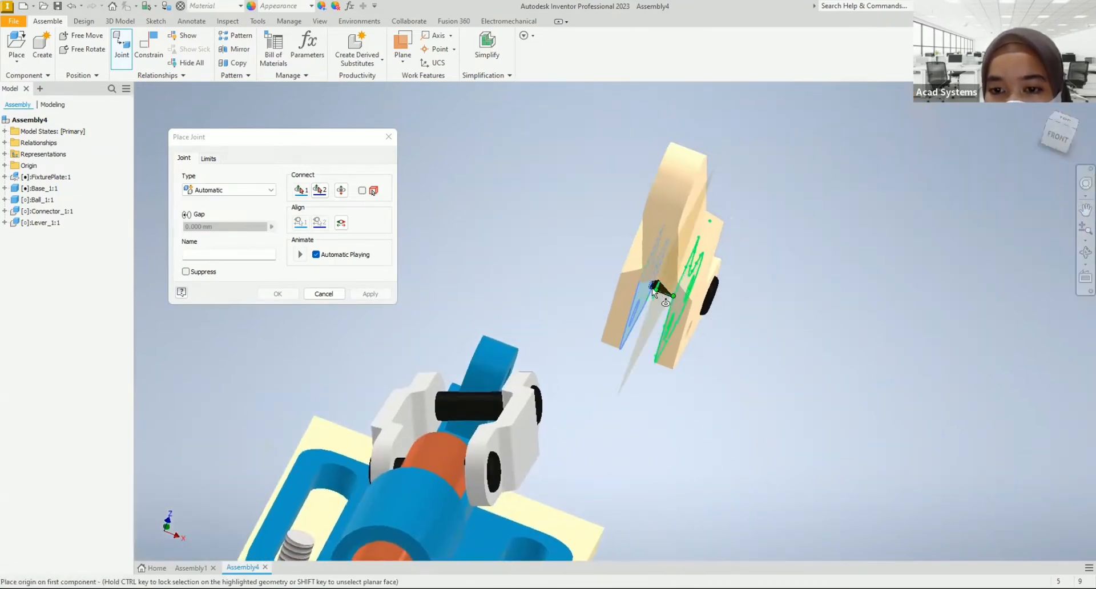
pyautogui.scroll(-3, 668, 332)
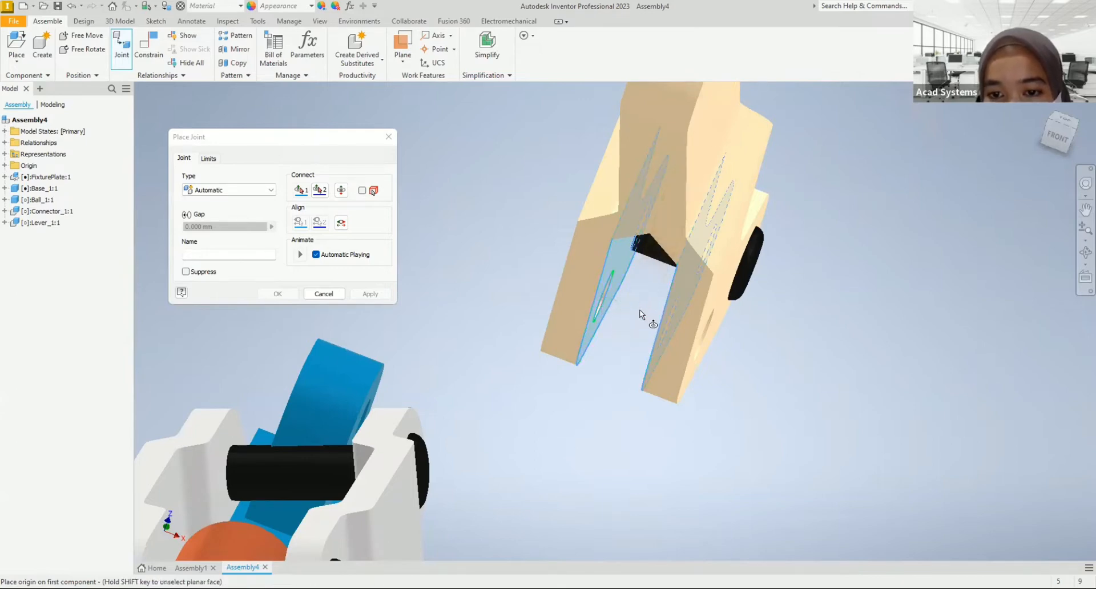
pyautogui.click(602, 308)
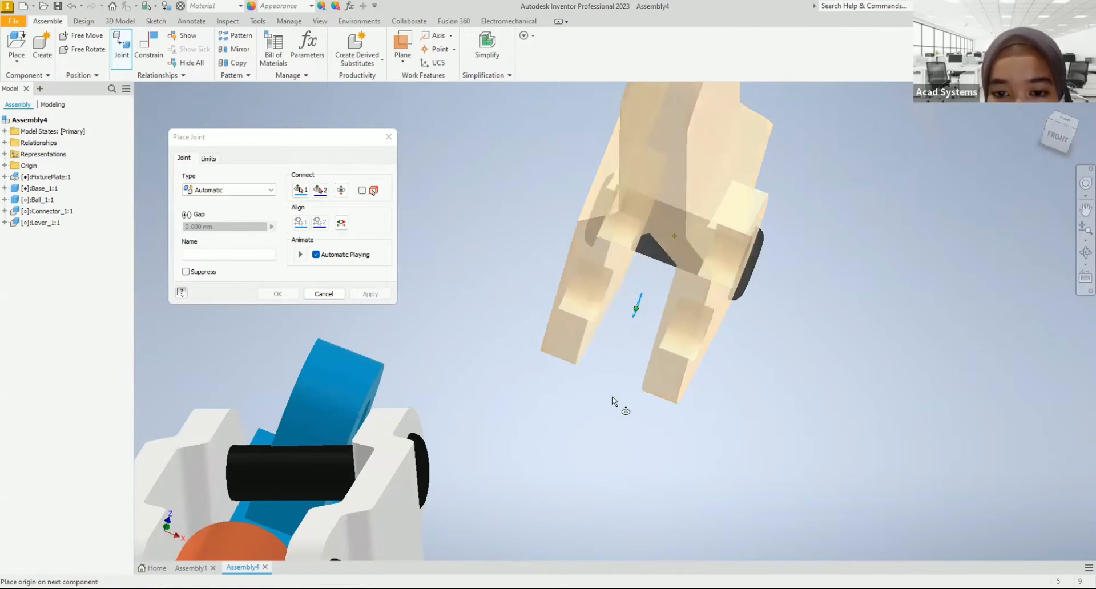
# Step: Connect the lever's joint to the middle of the connector's rear pin and change the joint type to Rotational
pyautogui.scroll(-3, 614, 392)
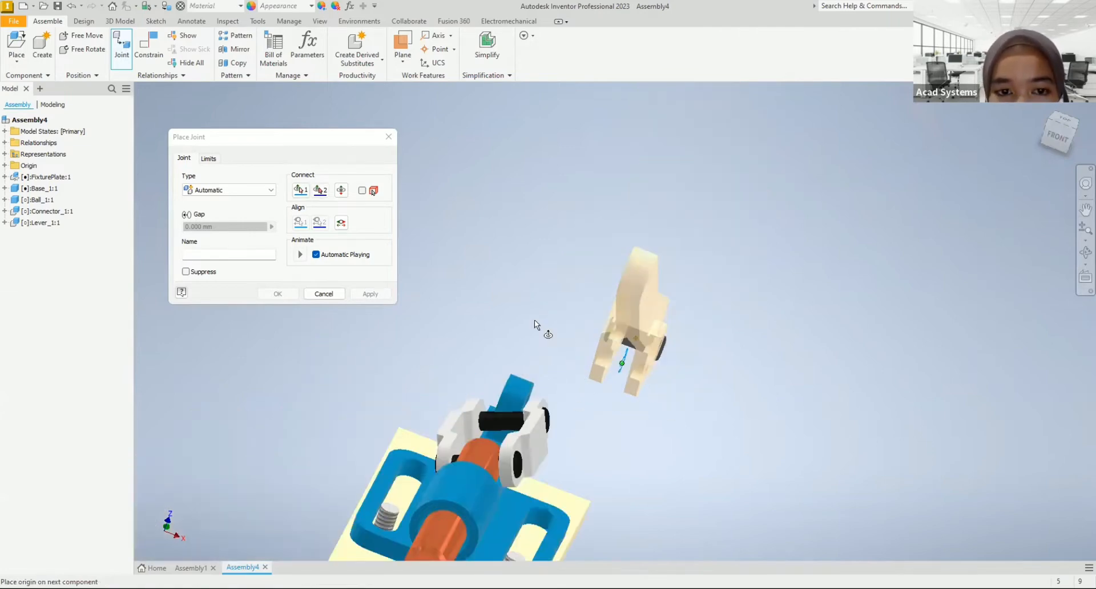
pyautogui.scroll(3, 534, 320)
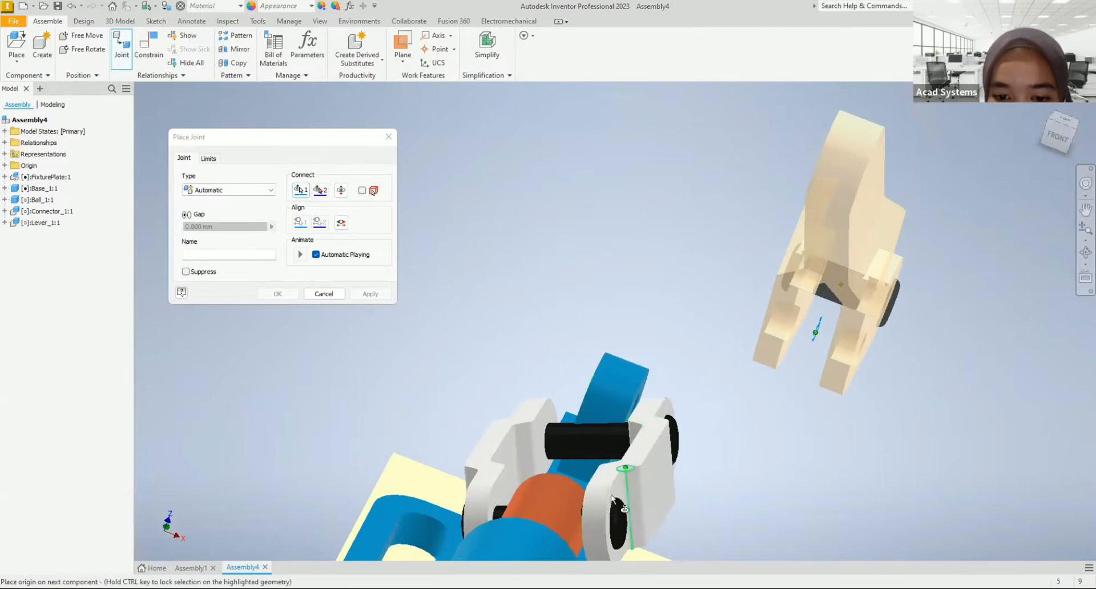
pyautogui.click(602, 442)
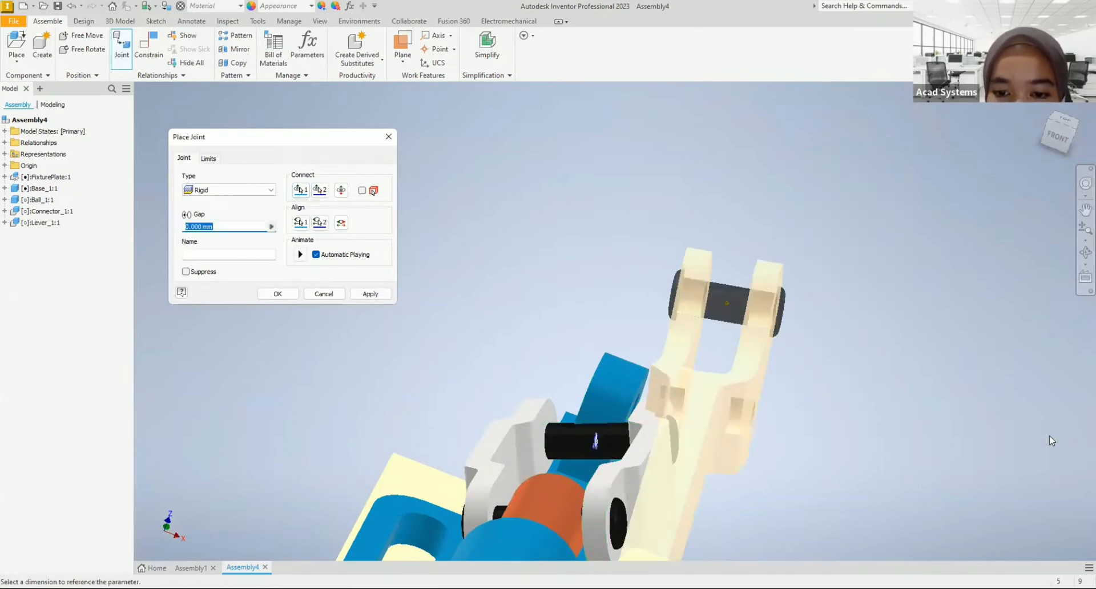
pyautogui.click(1044, 103)
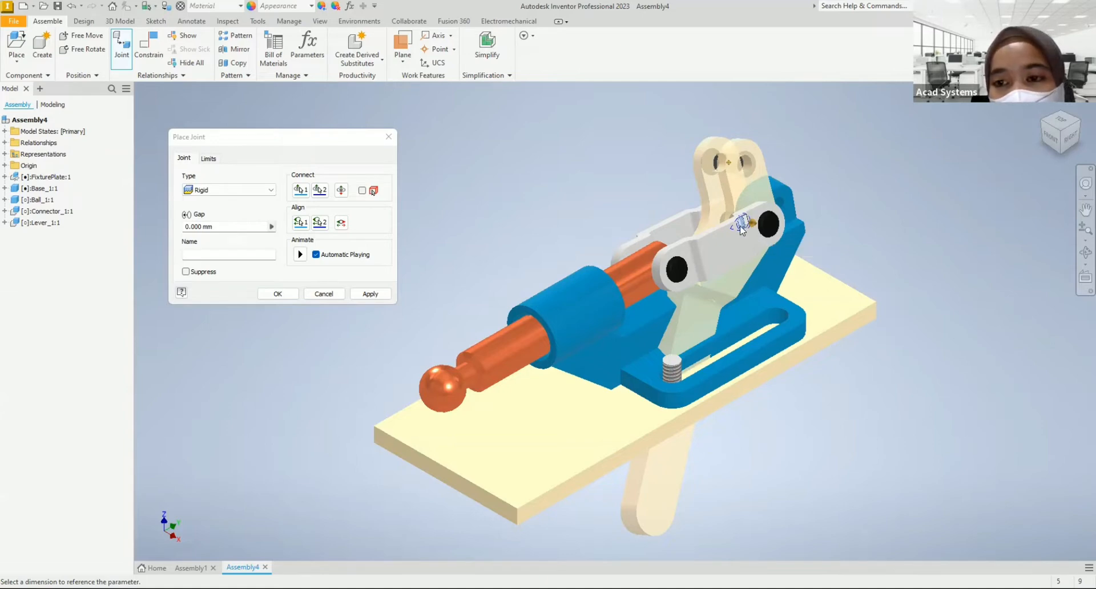
pyautogui.click(226, 190)
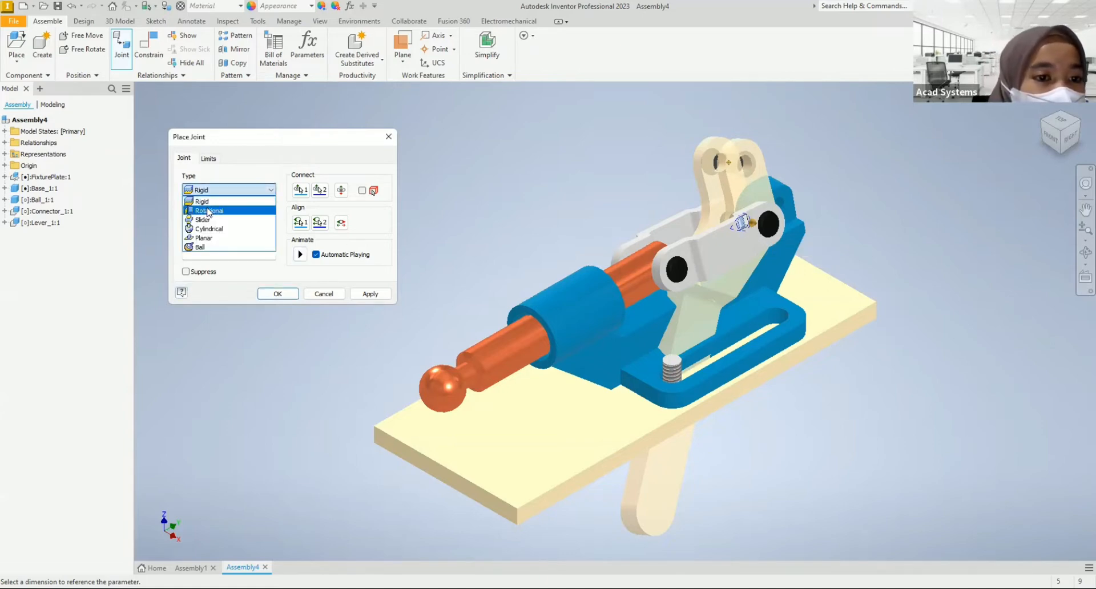
pyautogui.click(209, 210)
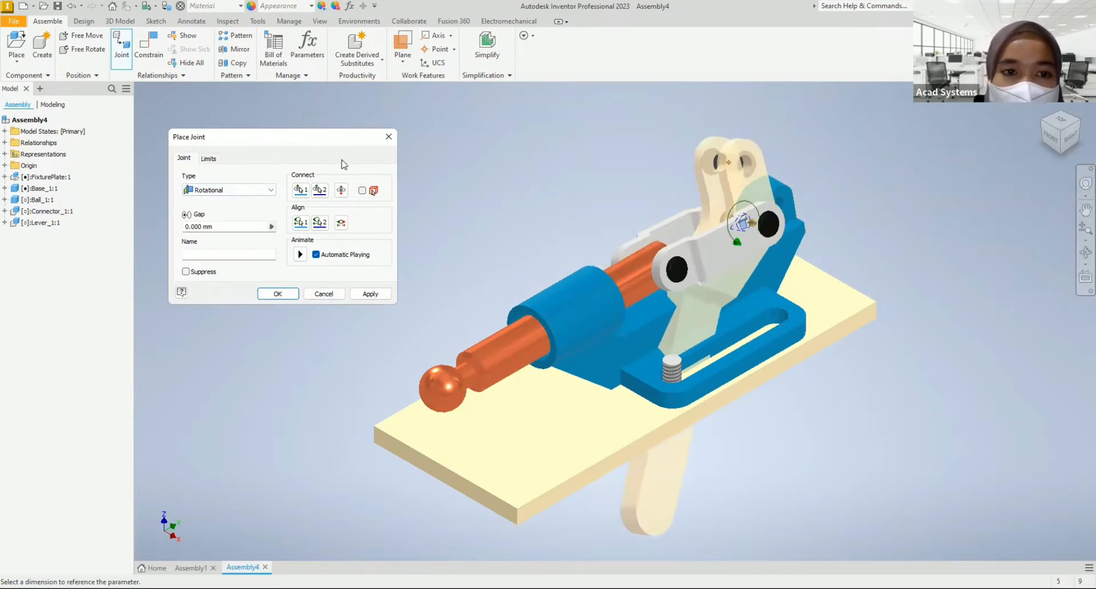
# Step: Create the rotational joint between the lever's fork and the connector's rear pin
pyautogui.click(276, 294)
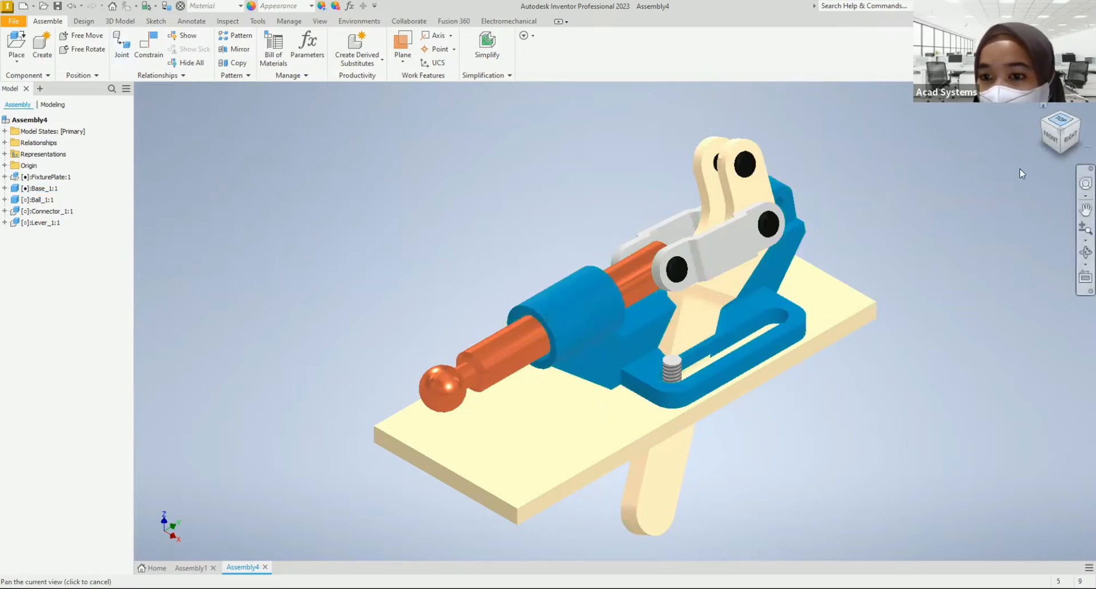
# Step: Try to mate the axis of the lever's upper pin with the axis of the hole at the base's rear, with zero offset
pyautogui.moveTo(797, 366)
pyautogui.mouseDown(button='middle')
pyautogui.moveTo(750, 386)
pyautogui.moveTo(698, 385)
pyautogui.moveTo(672, 405)
pyautogui.moveTo(762, 208)
pyautogui.moveTo(670, 228)
pyautogui.moveTo(674, 266)
pyautogui.moveTo(727, 262)
pyautogui.moveTo(751, 233)
pyautogui.moveTo(511, 154)
pyautogui.moveTo(204, 87)
pyautogui.mouseUp(button='middle')
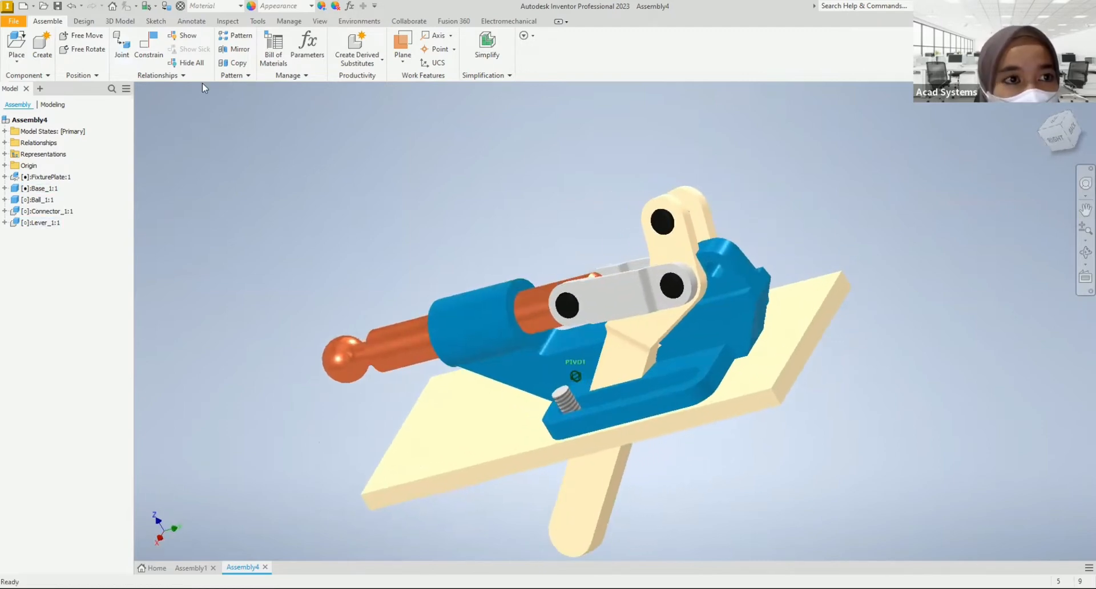
pyautogui.click(143, 49)
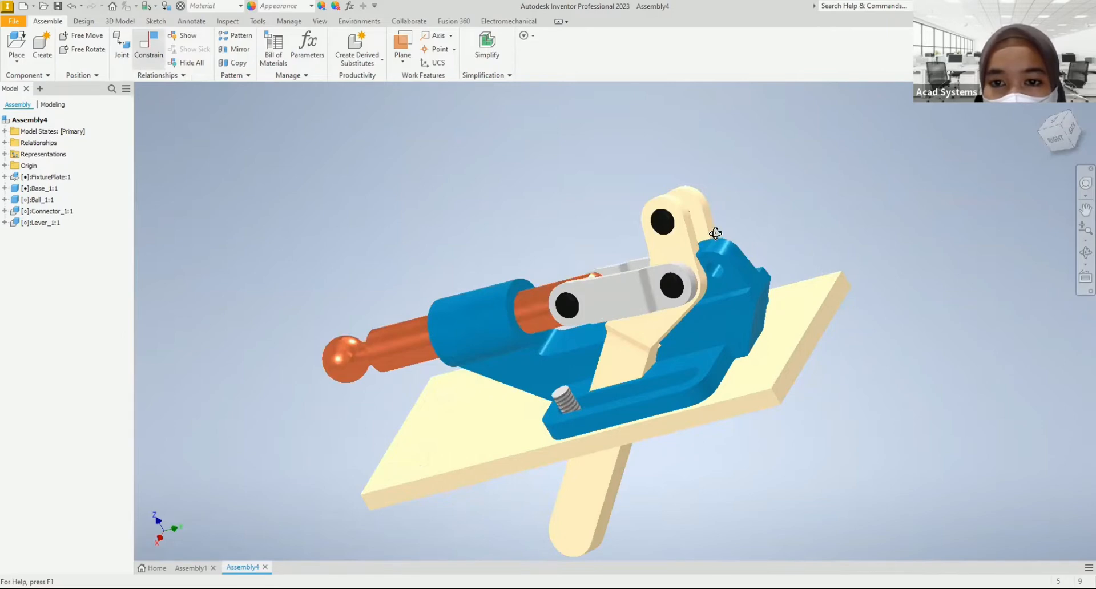
pyautogui.click(621, 223)
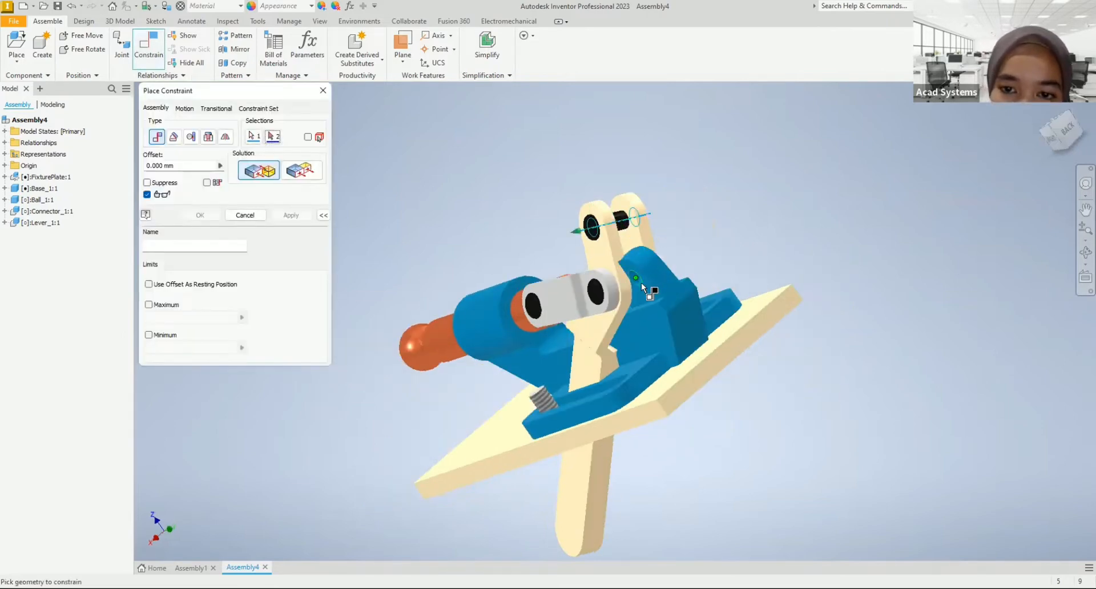
pyautogui.scroll(-3, 630, 291)
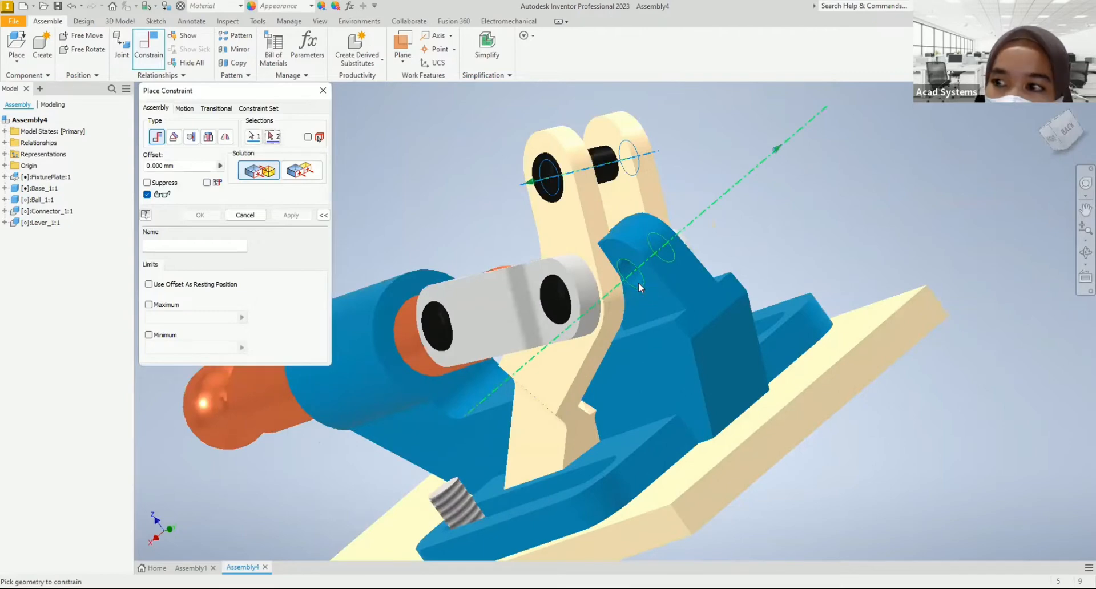
pyautogui.click(638, 282)
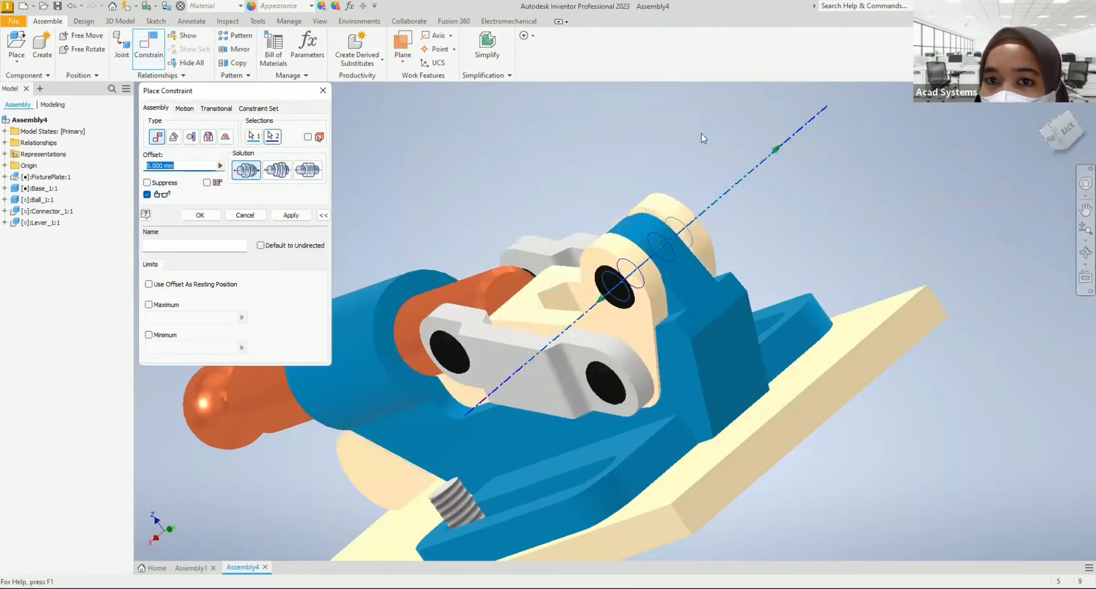
pyautogui.click(200, 215)
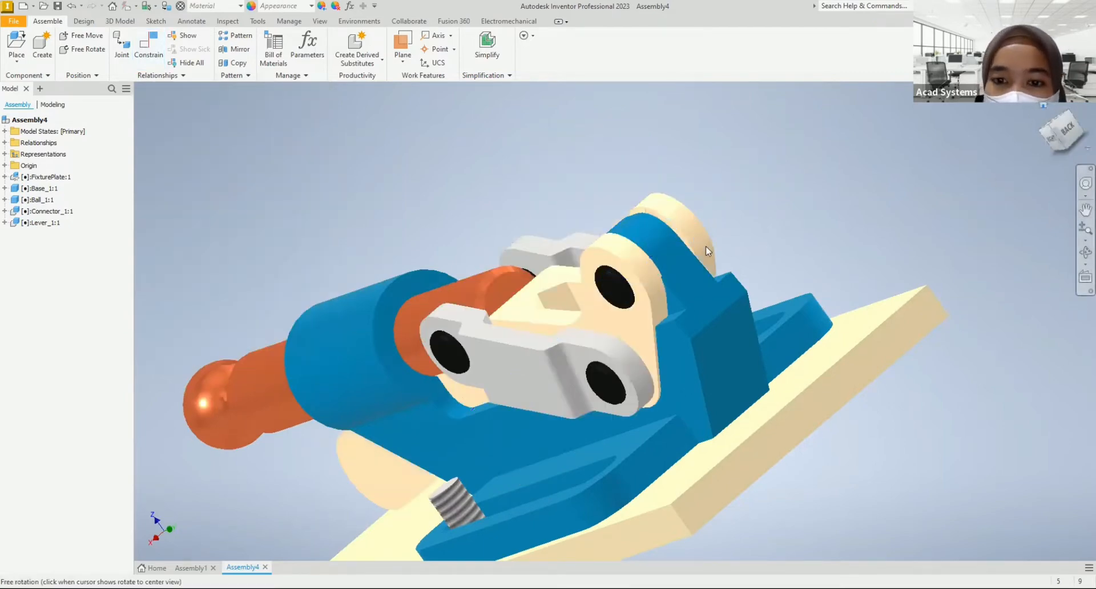
# Step: Test the clamp's motion in the isometric view by trying to move the base, connector and ball rod
pyautogui.press('F6')
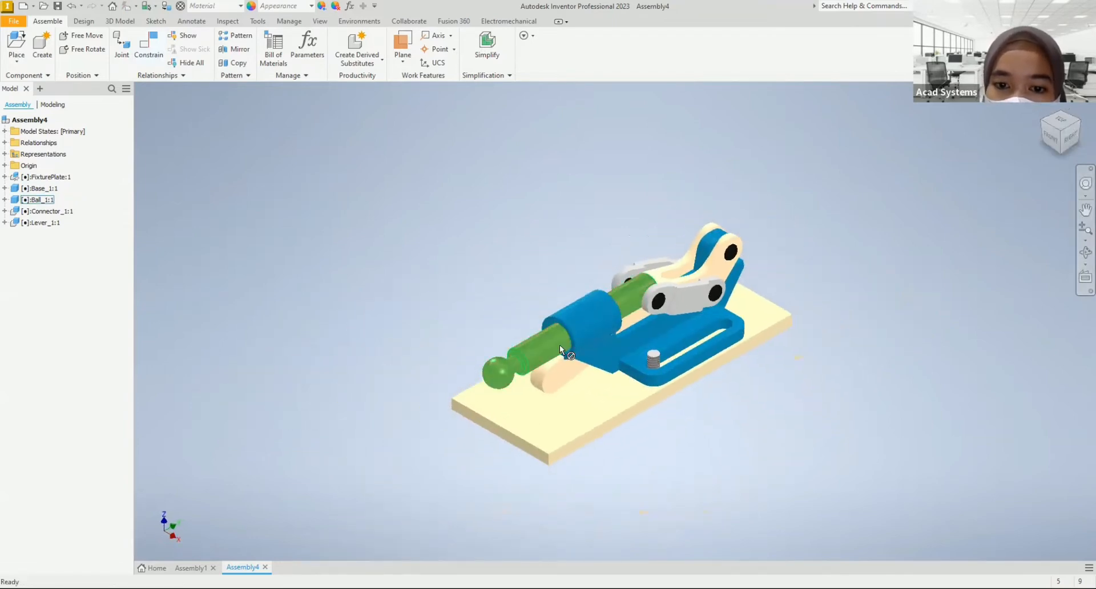
pyautogui.click(664, 340)
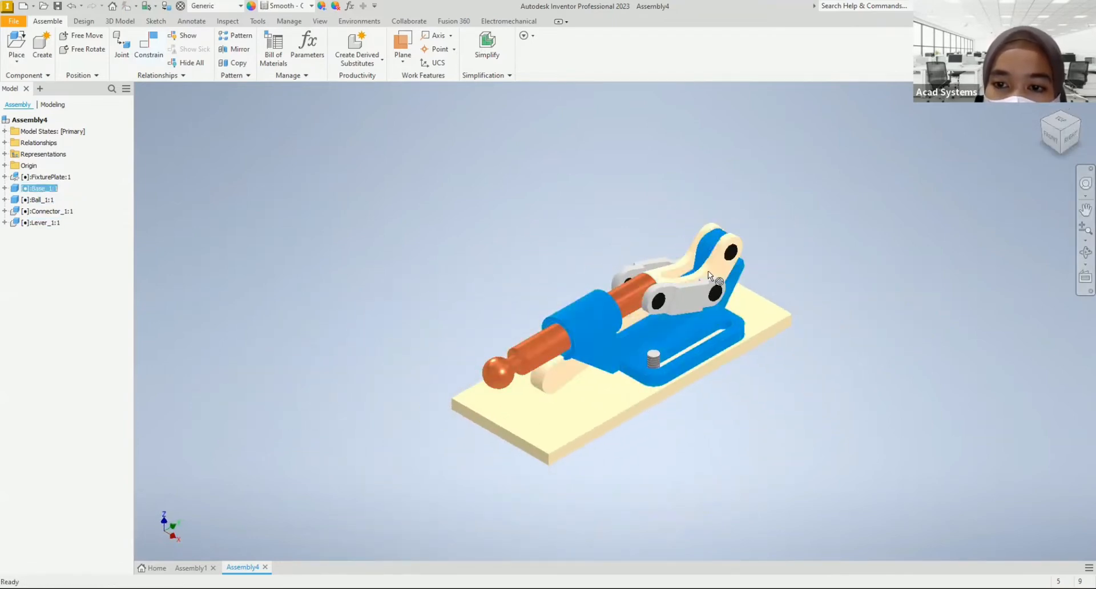
pyautogui.click(674, 300)
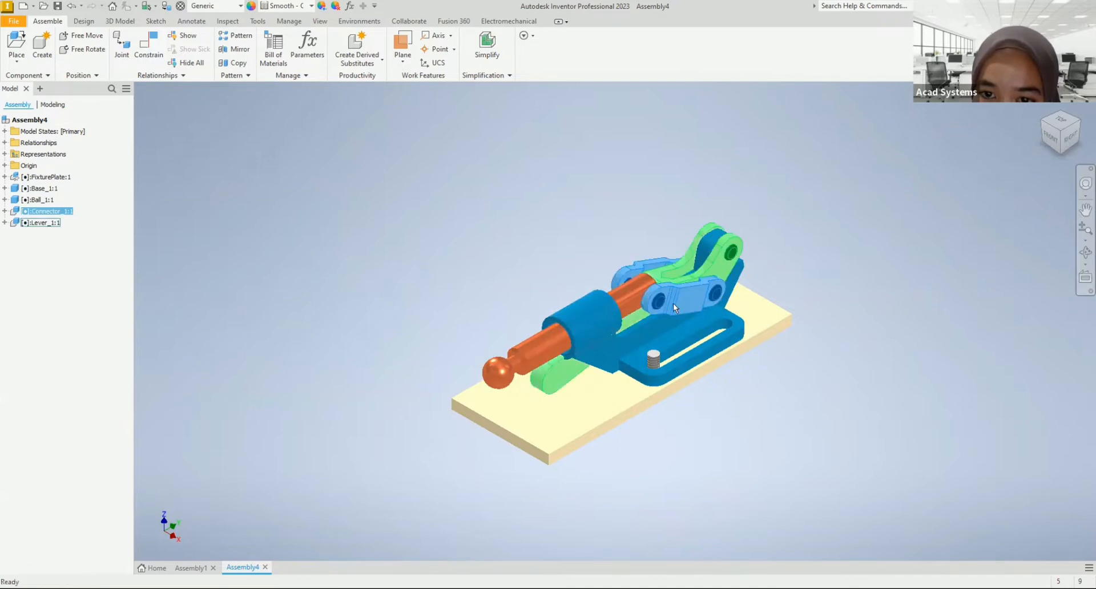
pyautogui.moveTo(706, 325); pyautogui.dragTo(652, 330, button='middle')
pyautogui.moveTo(611, 301); pyautogui.dragTo(565, 321)
pyautogui.click(454, 365)
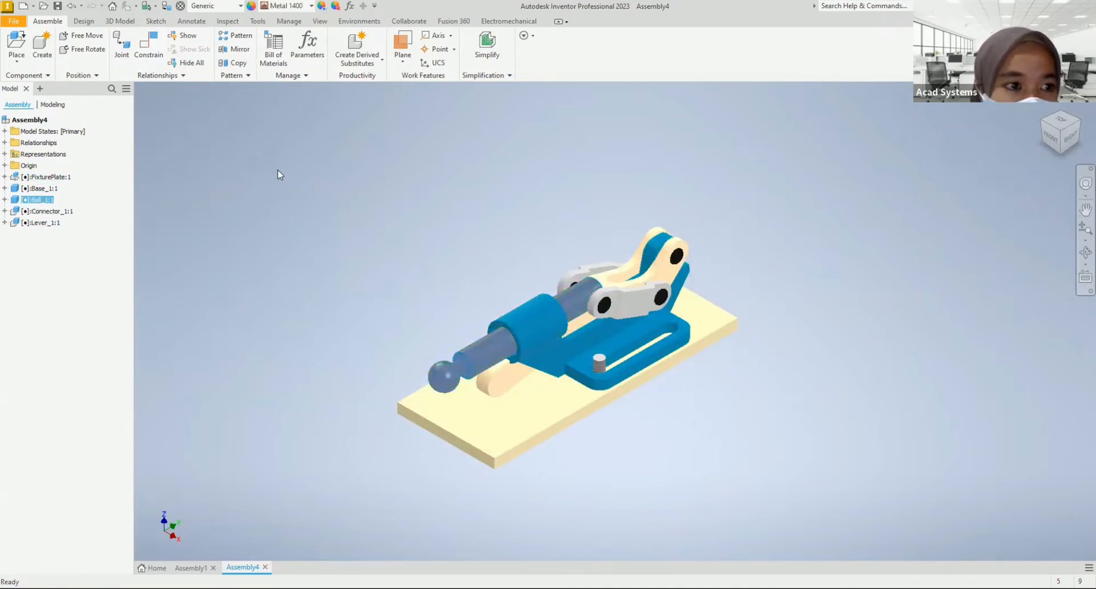
pyautogui.rightClick(292, 175)
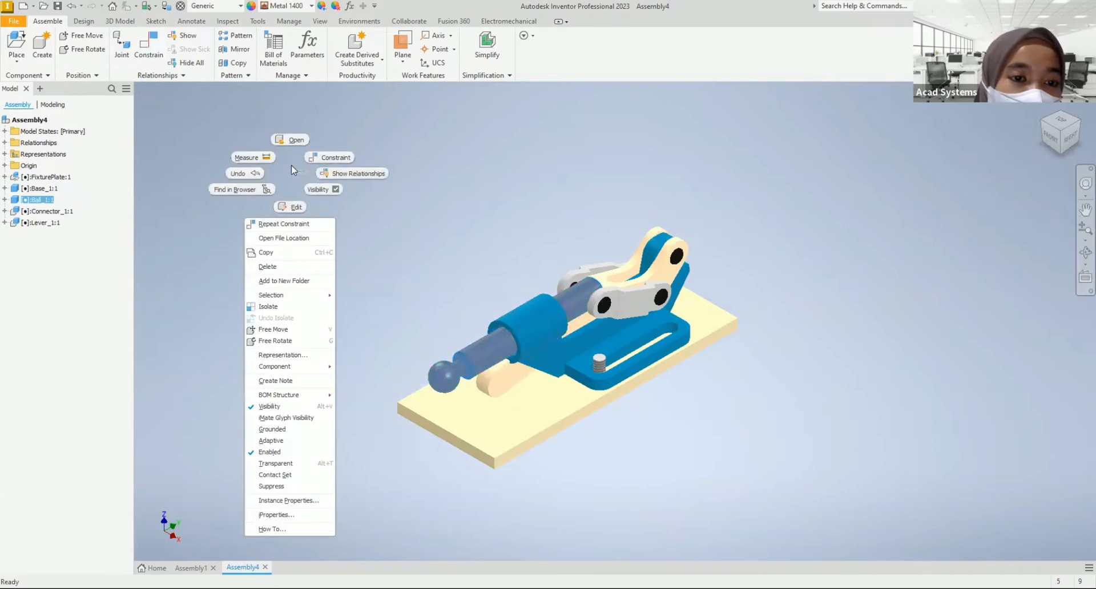
pyautogui.click(552, 216)
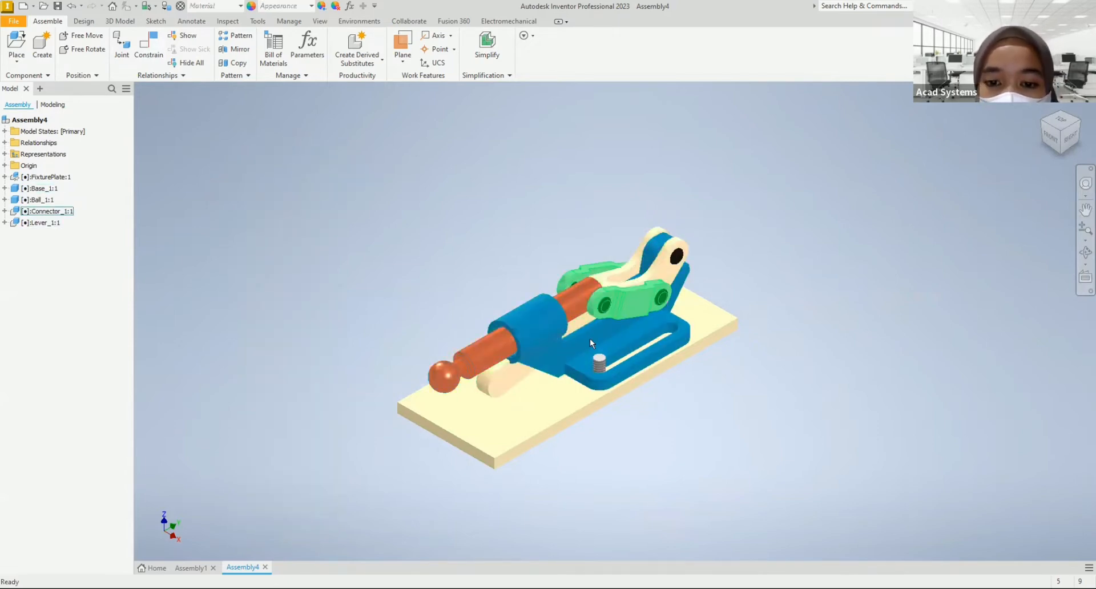
pyautogui.click(460, 363)
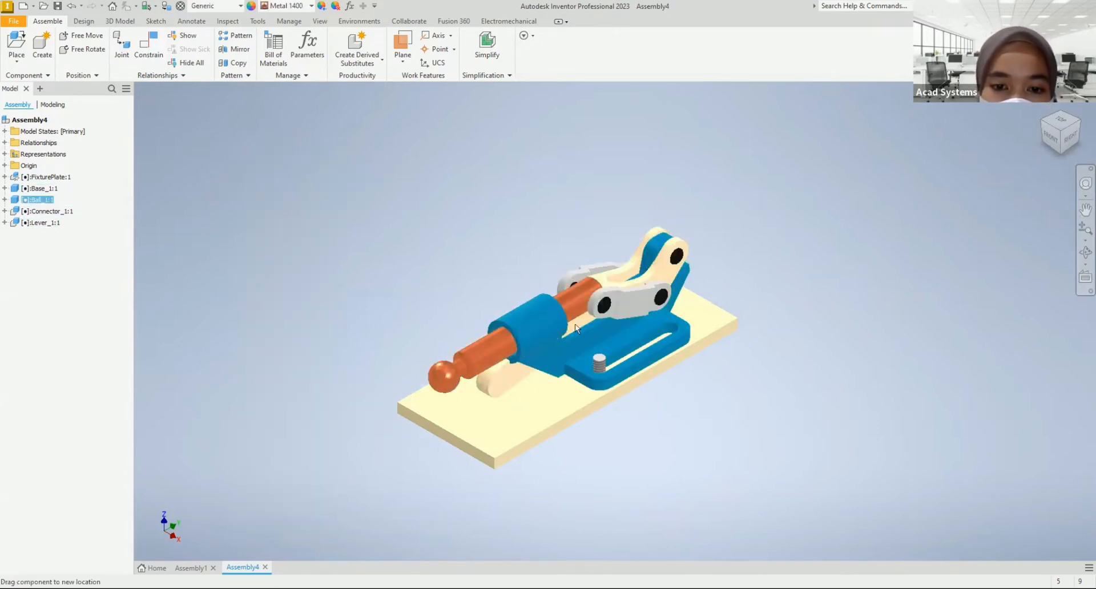
pyautogui.click(608, 306)
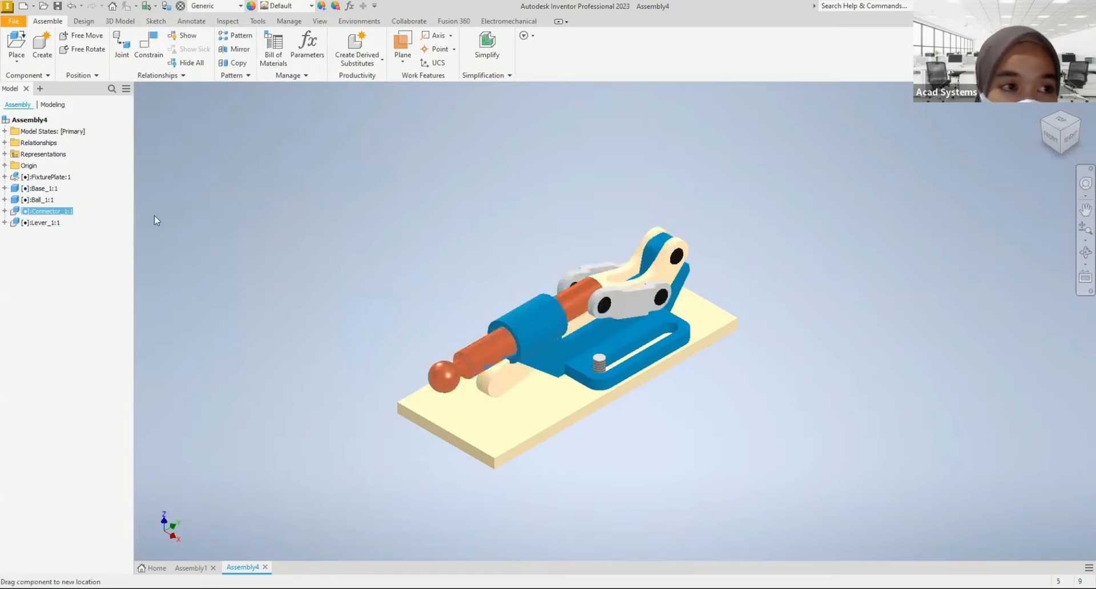
# Step: Look through the assembly's relationships and delete the mate between the lever and the base
pyautogui.click(4, 143)
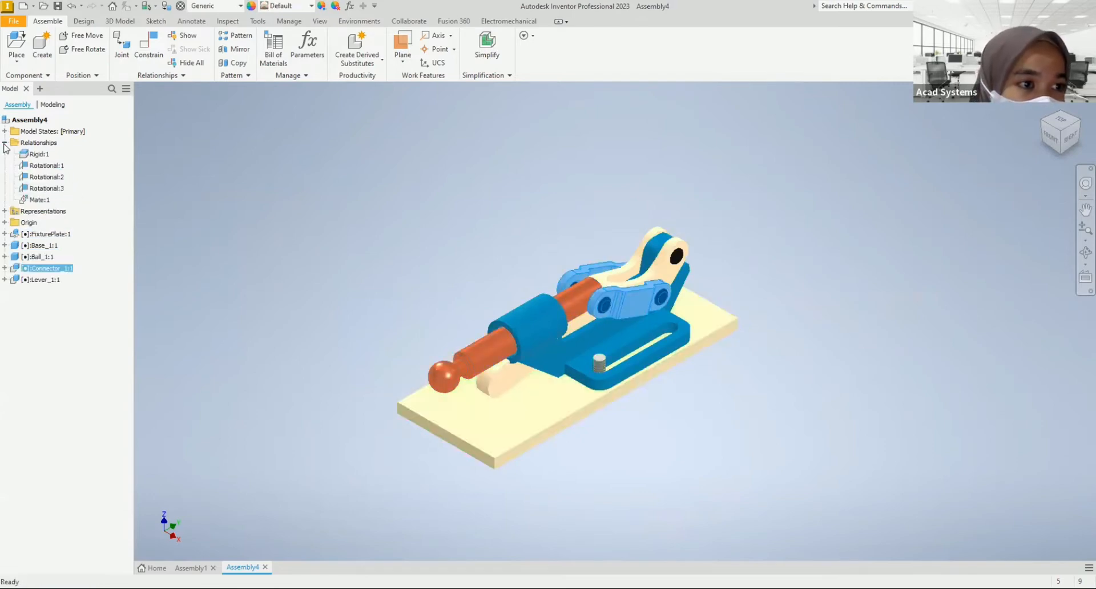
pyautogui.click(58, 188)
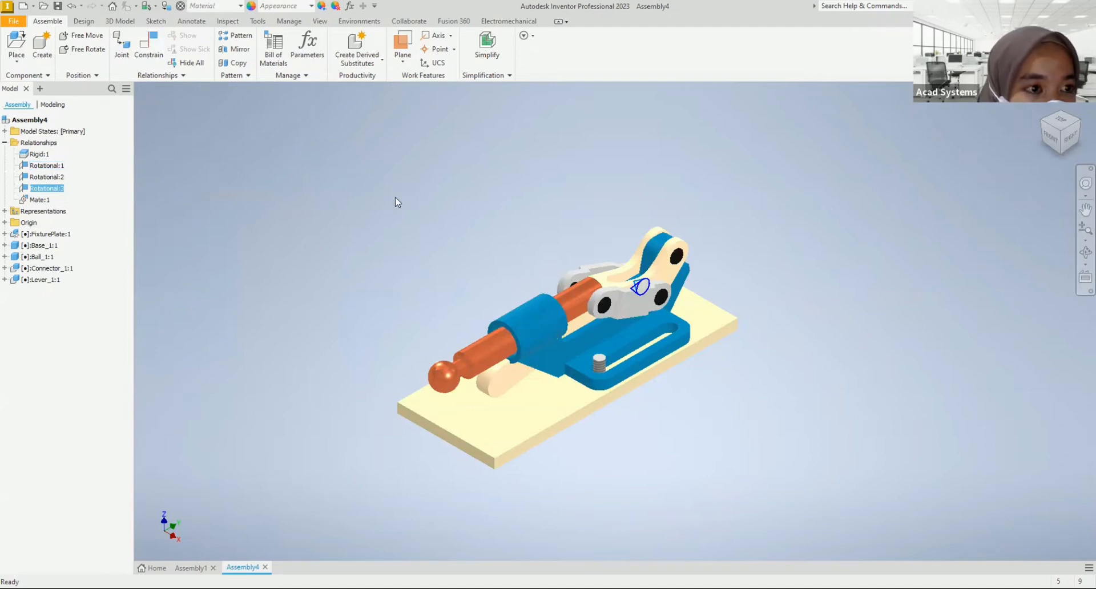
pyautogui.click(660, 305)
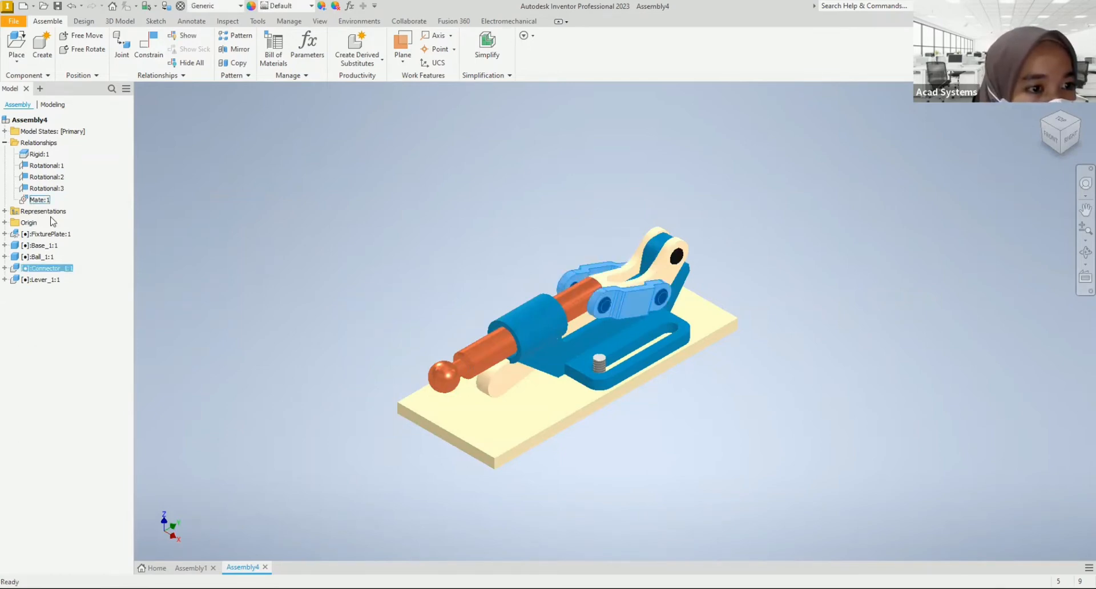
pyautogui.click(44, 200)
pyautogui.press('Delete')
# Step: Swing the lever up above the base and mate its free pin's axis with the hole at the base's rear, with zero offset
pyautogui.moveTo(496, 374); pyautogui.dragTo(475, 170)
pyautogui.click(812, 209)
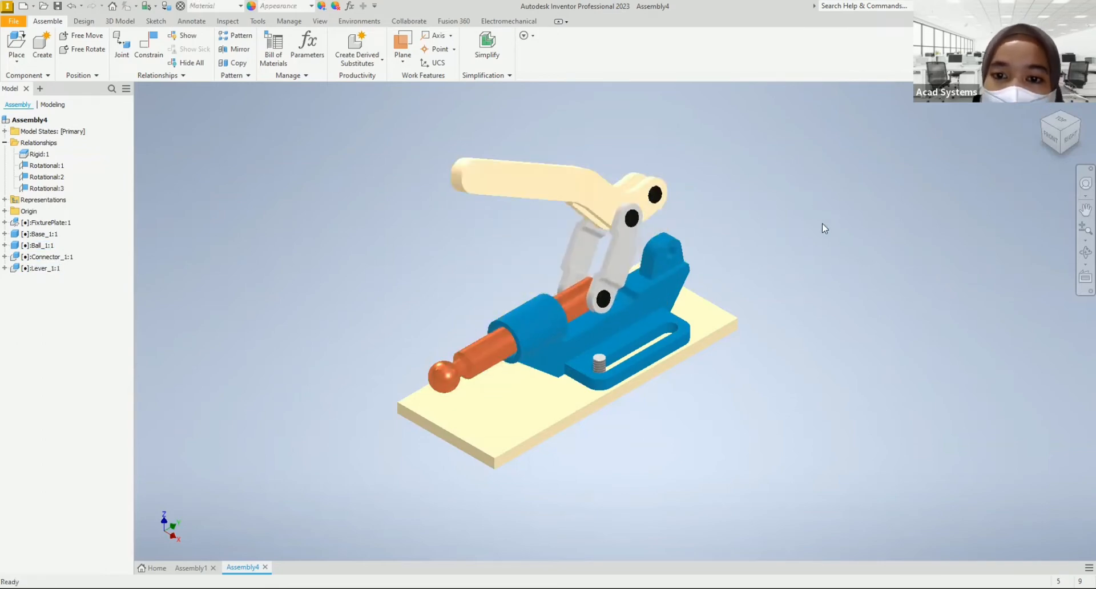
pyautogui.click(148, 50)
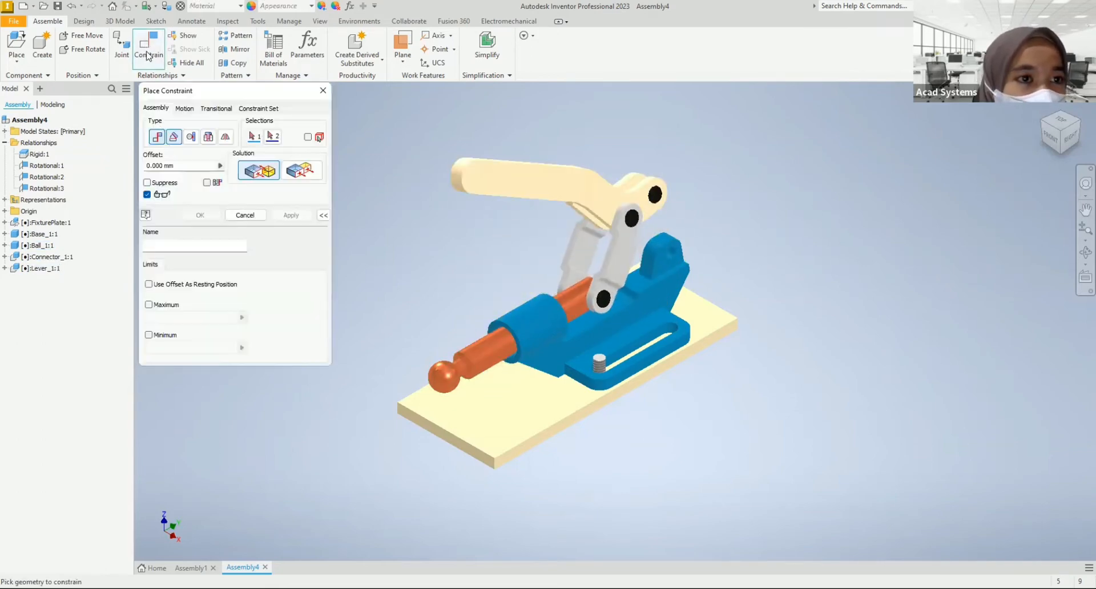
pyautogui.keyDown('shift'); pyautogui.moveTo(695, 290); pyautogui.dragTo(651, 268, button='middle'); pyautogui.keyUp('shift')
pyautogui.scroll(5, 640, 205)
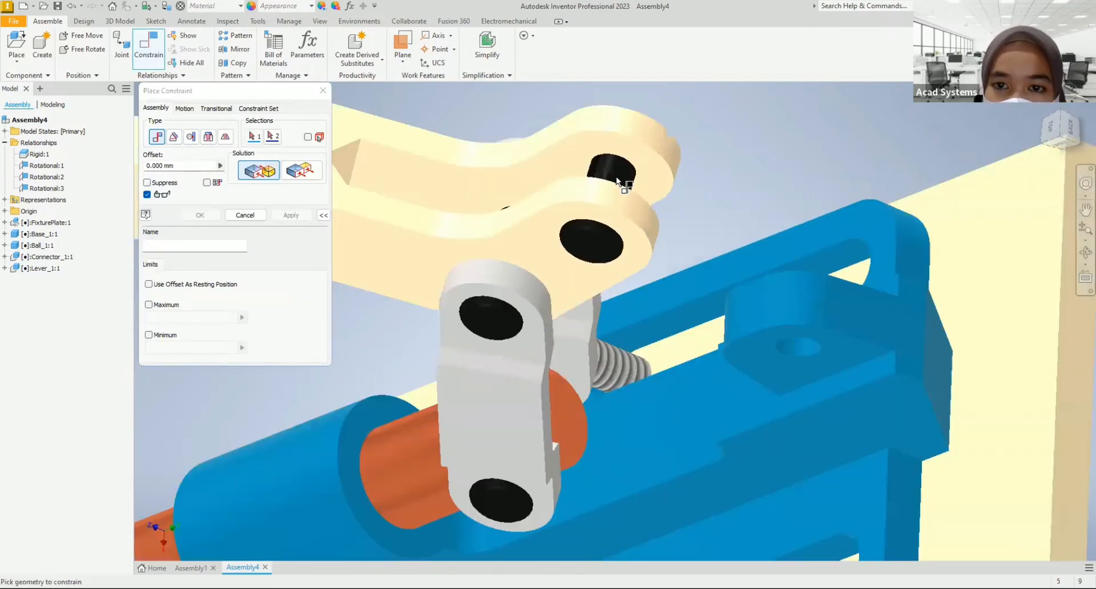
pyautogui.click(617, 182)
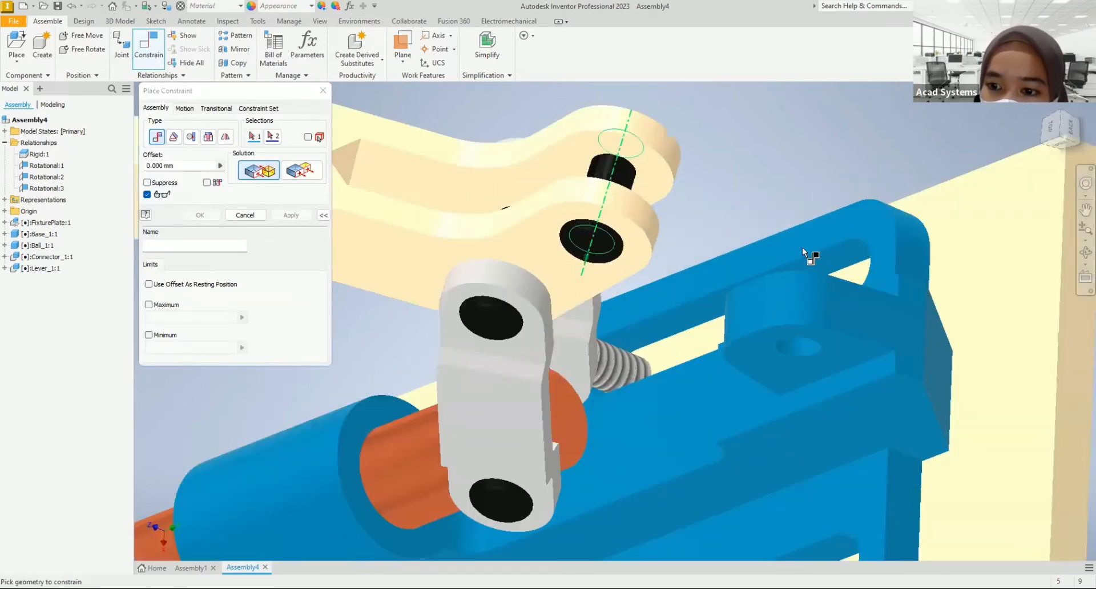
pyautogui.click(801, 347)
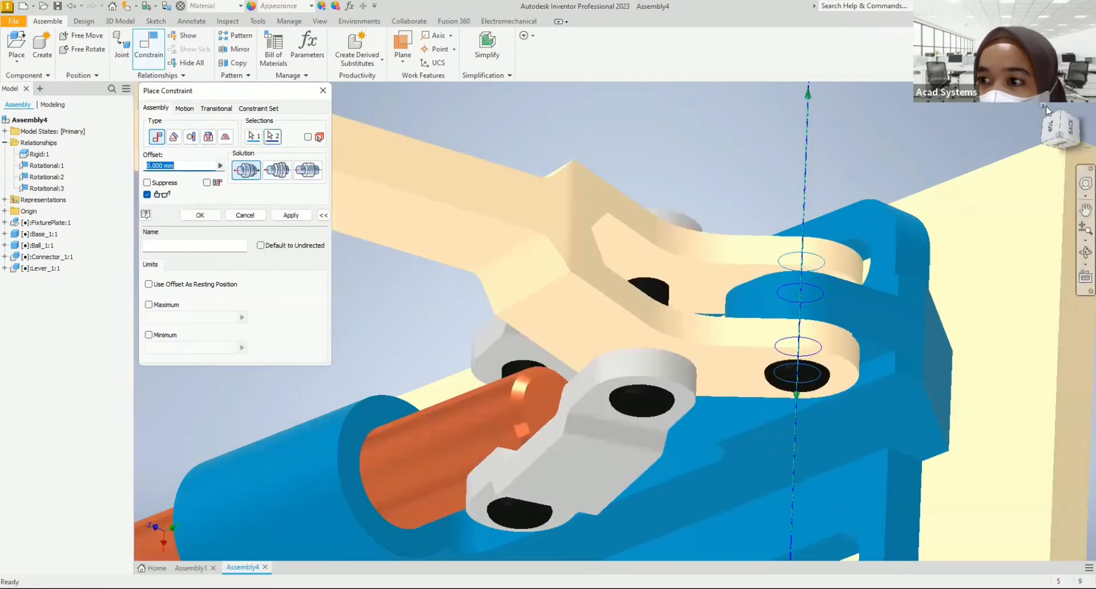
pyautogui.click(1044, 107)
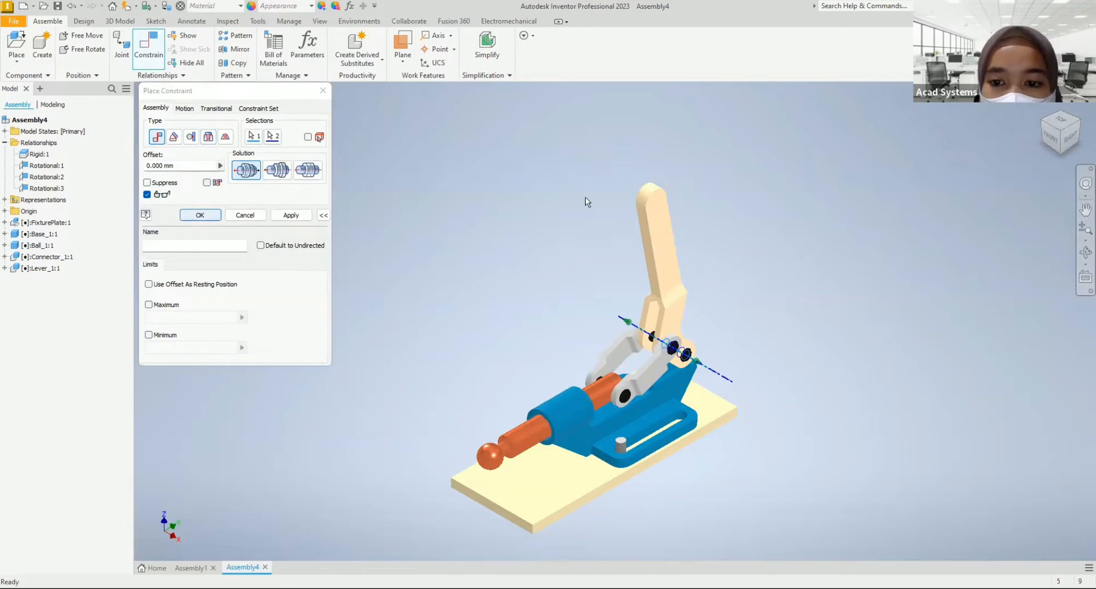
pyautogui.press('Return')
# Step: Test whether the lever and ball rod move, viewing the clamp from its right side and checking the lever-connector joint
pyautogui.click(657, 225)
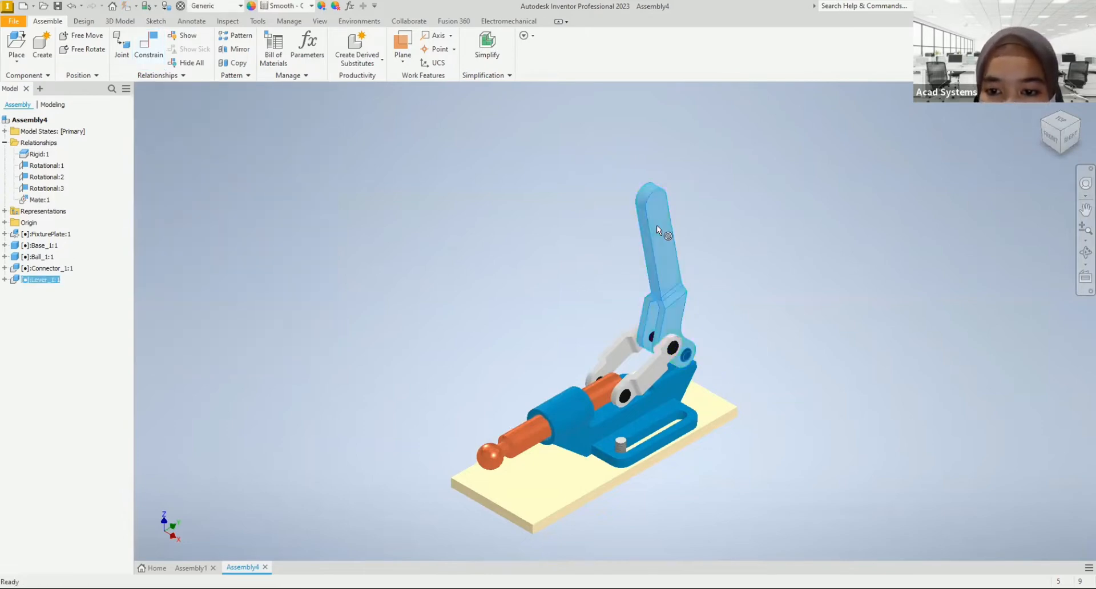
pyautogui.moveTo(646, 265); pyautogui.dragTo(666, 276)
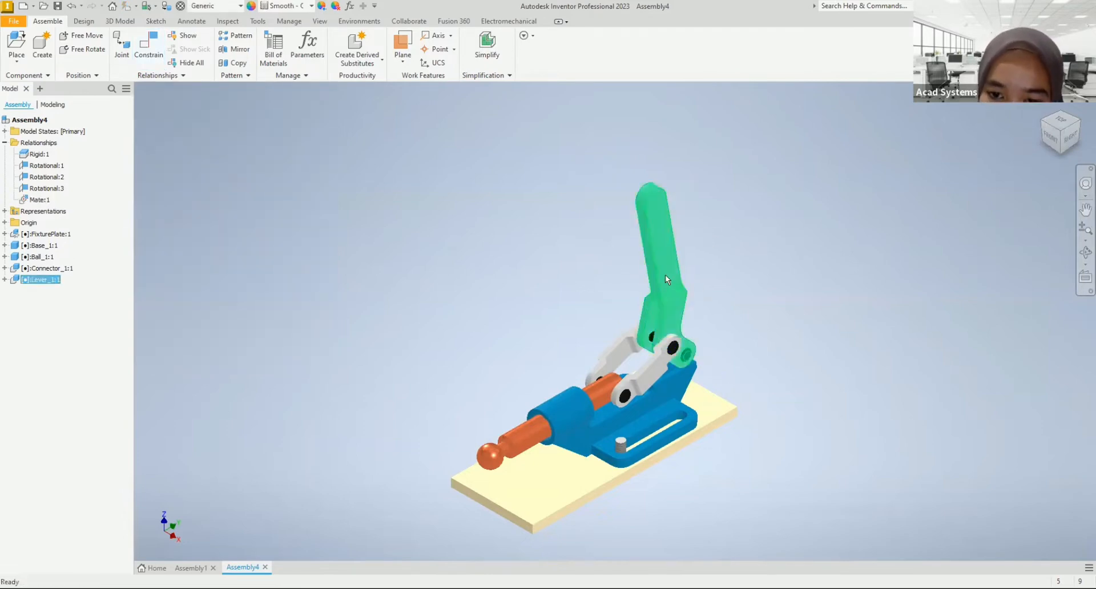
pyautogui.click(512, 450)
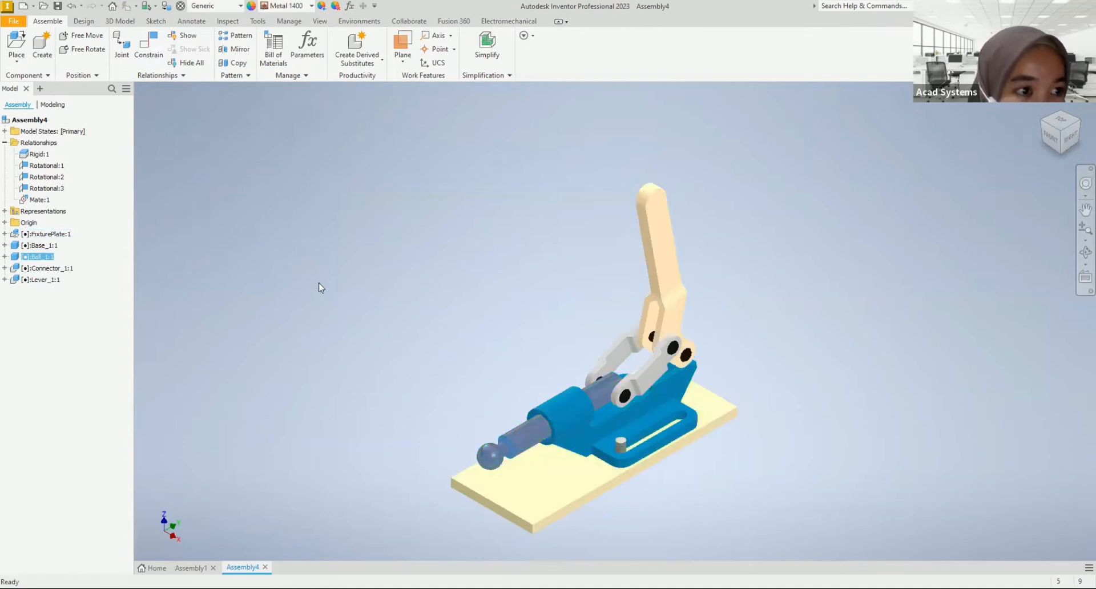
pyautogui.click(48, 189)
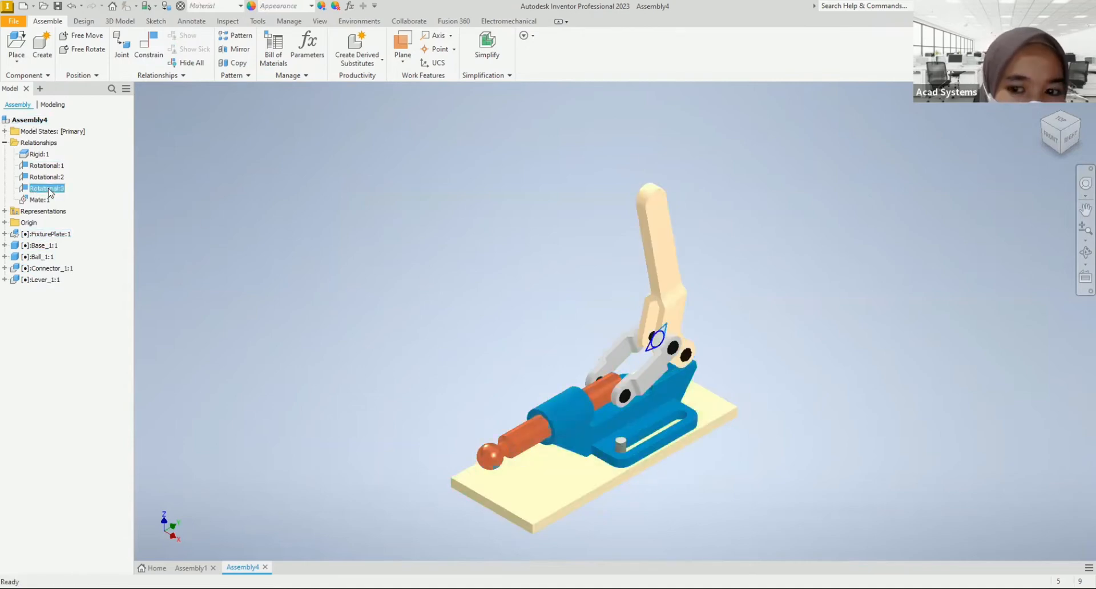
pyautogui.moveTo(623, 372)
pyautogui.keyDown('shift'); pyautogui.mouseDown(button='middle')
pyautogui.moveTo(677, 379)
pyautogui.moveTo(540, 367)
pyautogui.mouseUp(button='middle'); pyautogui.keyUp('shift')
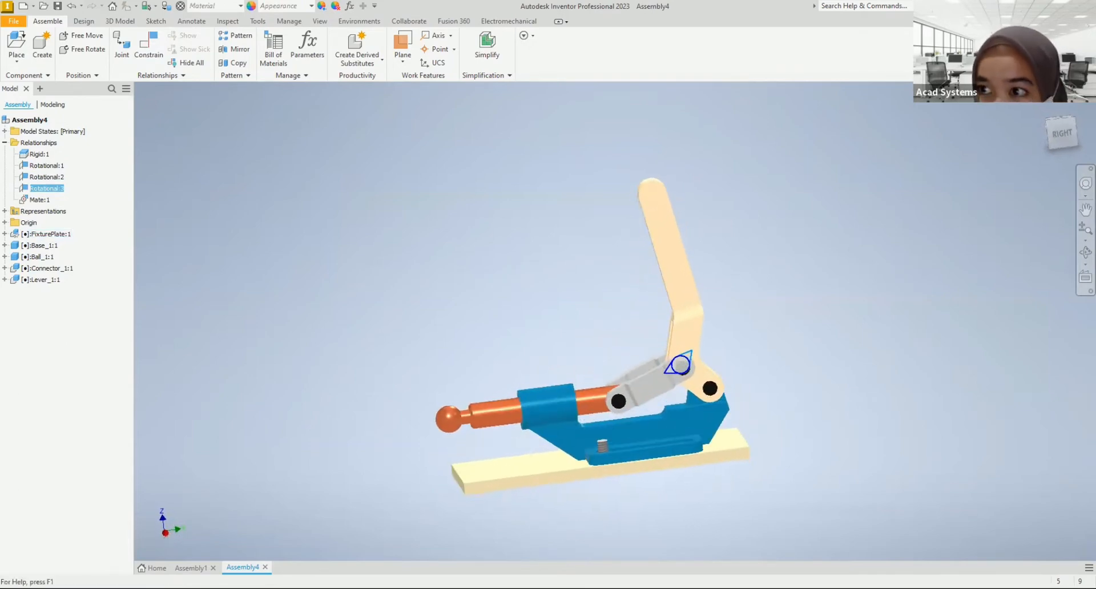
pyautogui.moveTo(662, 254); pyautogui.dragTo(645, 269)
pyautogui.moveTo(665, 221); pyautogui.dragTo(630, 302)
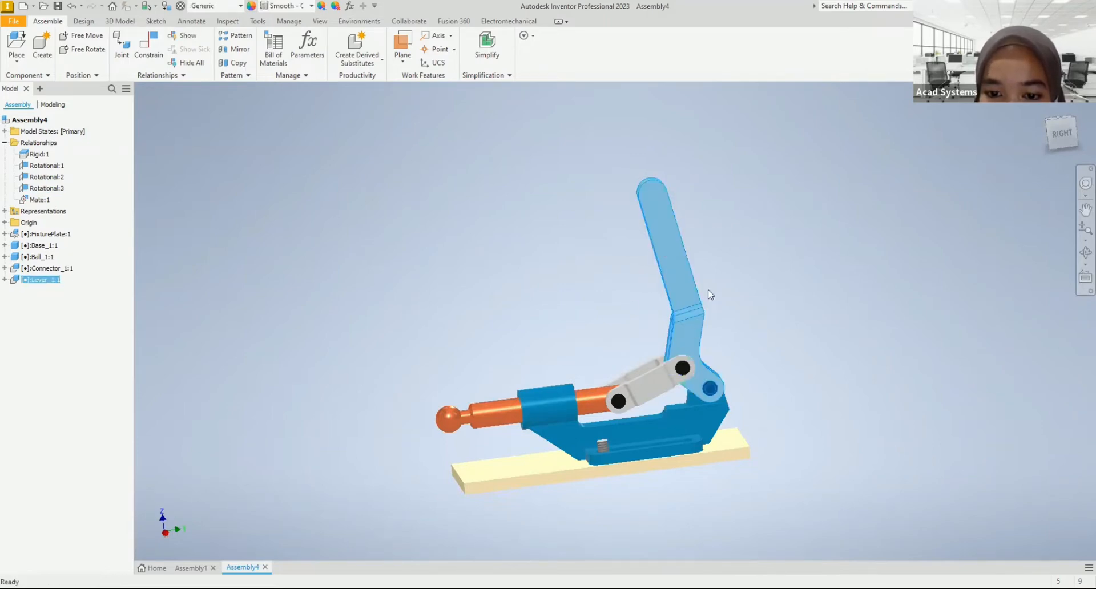
pyautogui.click(492, 410)
pyautogui.click(669, 258)
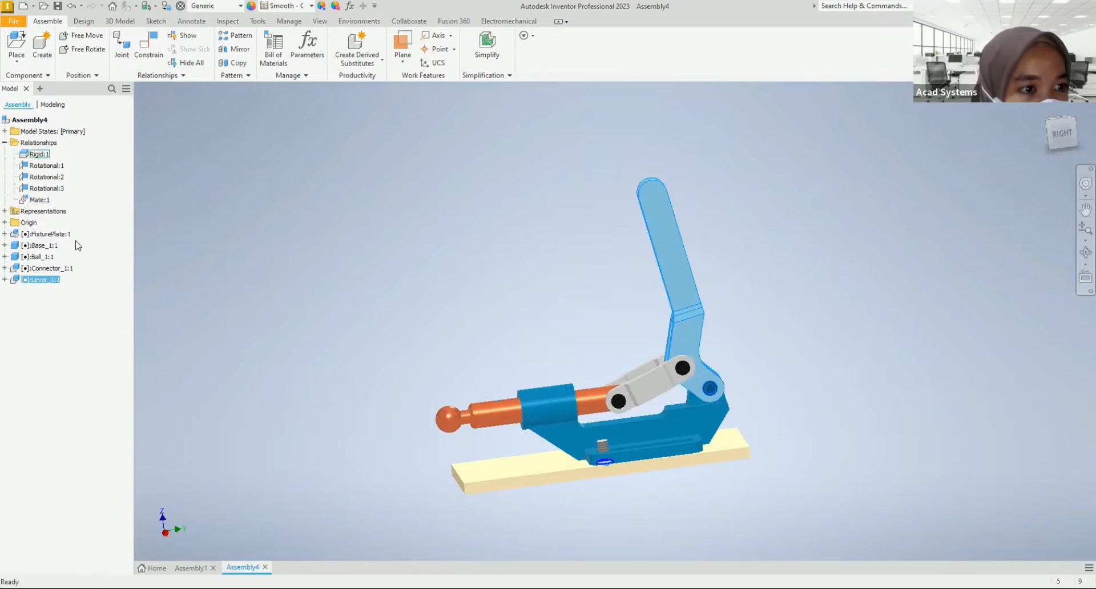
# Step: Compare with the Assembly1 model, then change the joint between the ball rod and the base to Cylindrical and preview its motion
pyautogui.click(191, 567)
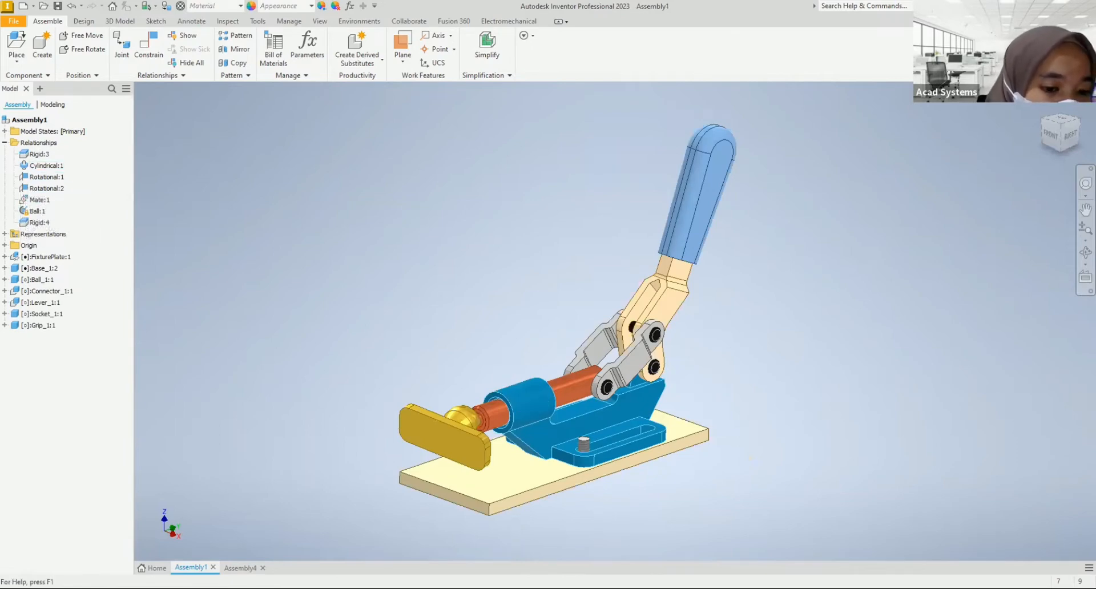
pyautogui.click(241, 568)
pyautogui.click(40, 166)
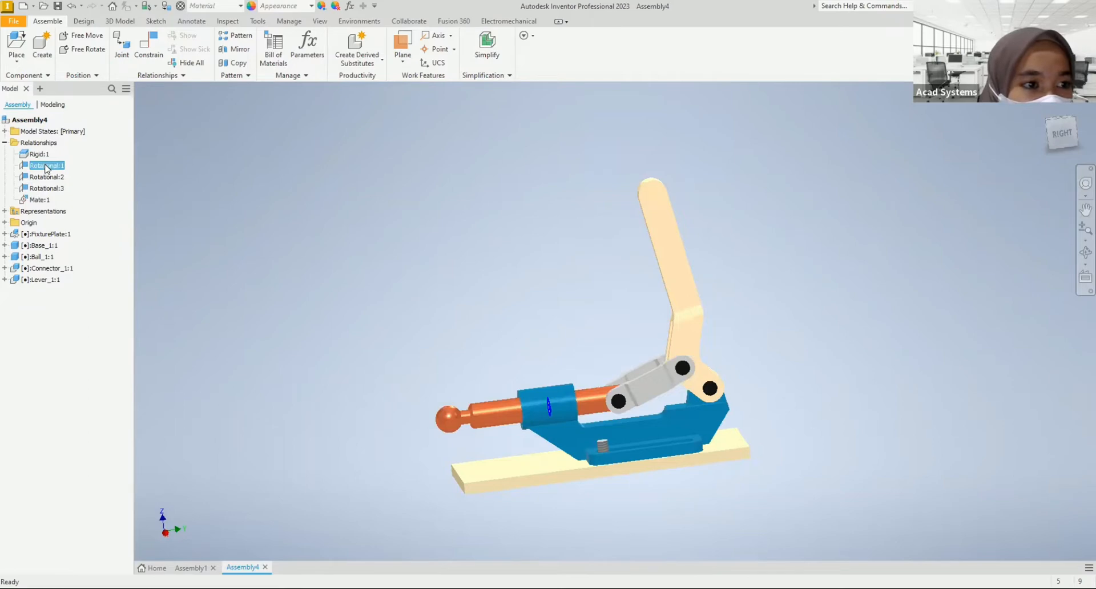
pyautogui.rightClick(46, 167)
pyautogui.click(82, 215)
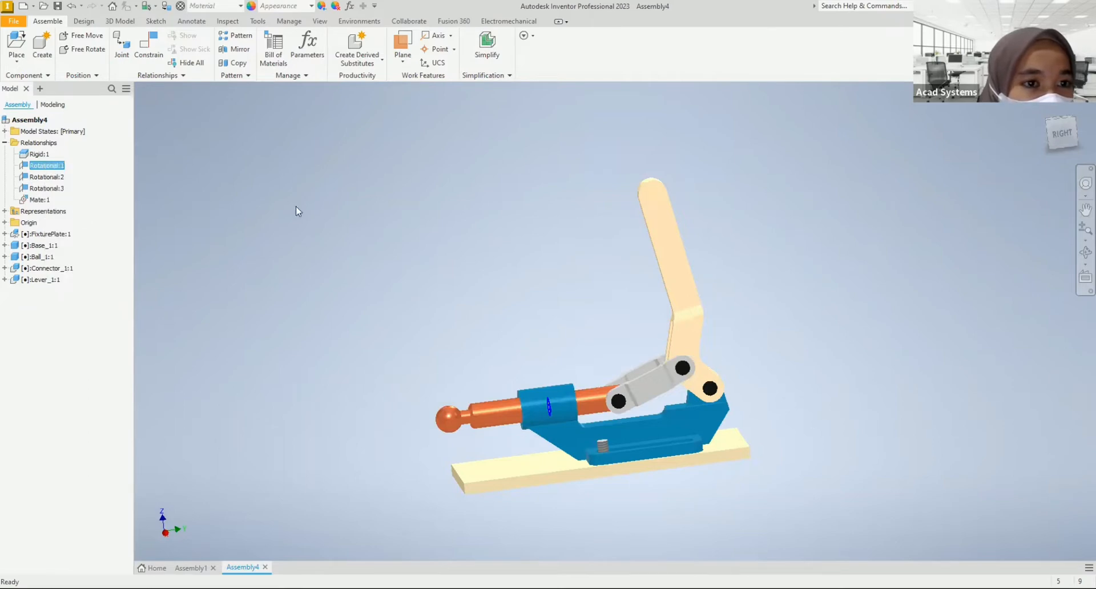
pyautogui.click(216, 190)
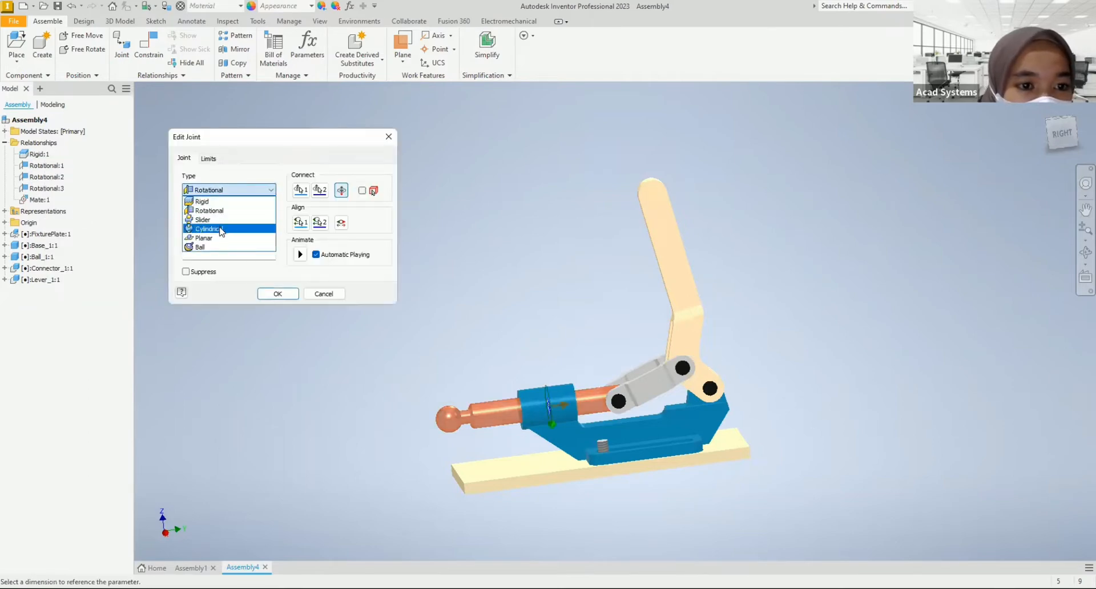
pyautogui.click(220, 229)
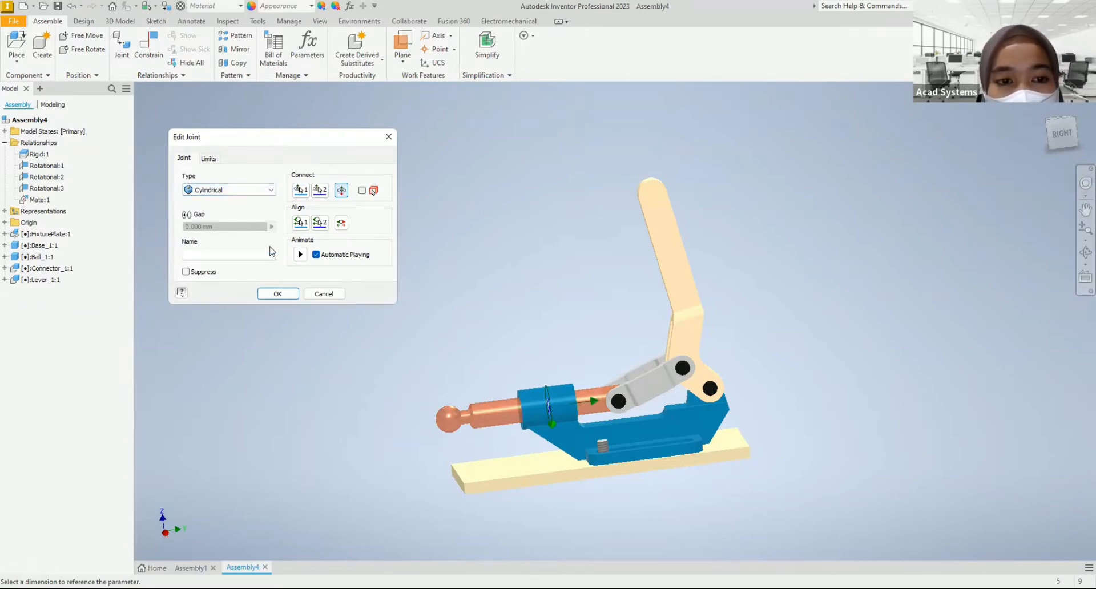
pyautogui.click(301, 256)
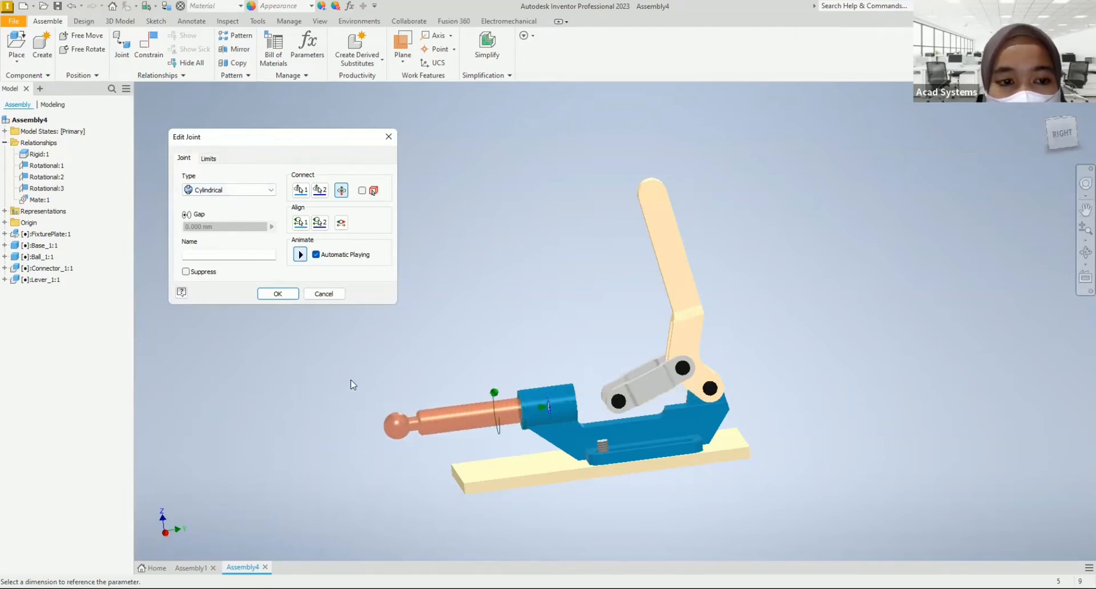
pyautogui.click(276, 294)
# Step: Test the clamp's motion by swinging the lever, viewing the mechanism from the front and from behind
pyautogui.moveTo(667, 218); pyautogui.dragTo(686, 262)
pyautogui.click(585, 256)
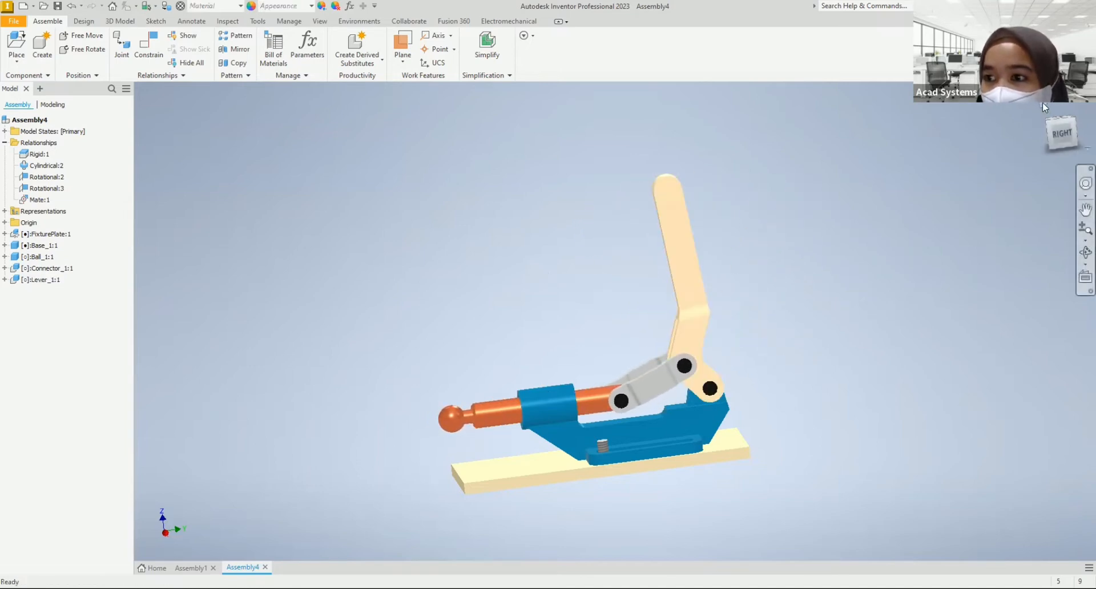
pyautogui.keyDown('shift'); pyautogui.moveTo(674, 252); pyautogui.dragTo(714, 359, button='middle'); pyautogui.keyUp('shift')
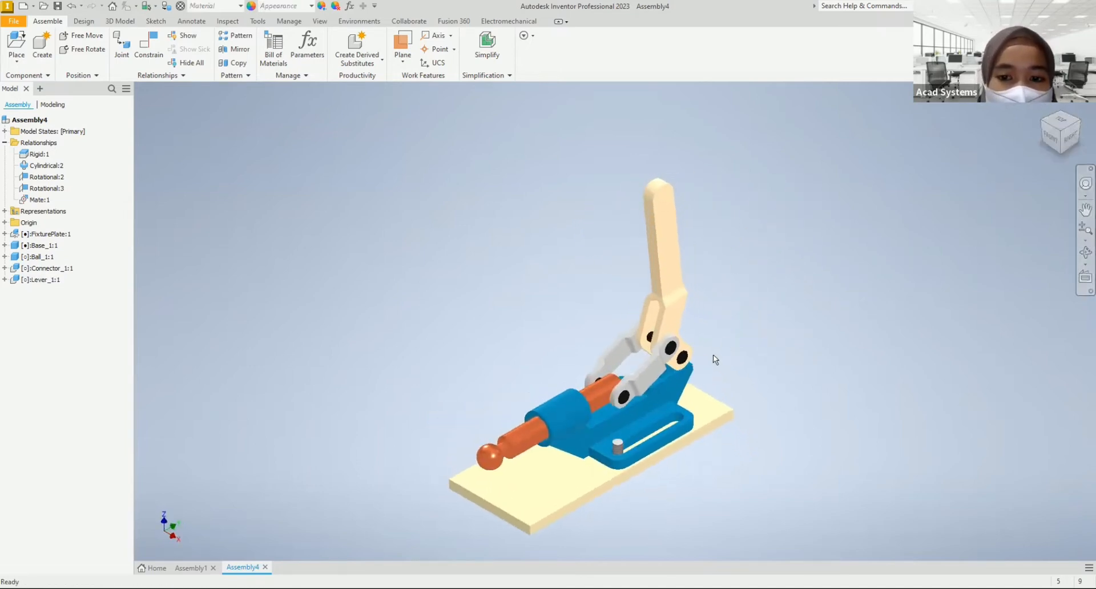
pyautogui.keyDown('shift'); pyautogui.moveTo(536, 298); pyautogui.dragTo(517, 264, button='middle'); pyautogui.keyUp('shift')
pyautogui.moveTo(701, 278); pyautogui.dragTo(756, 255, button='middle')
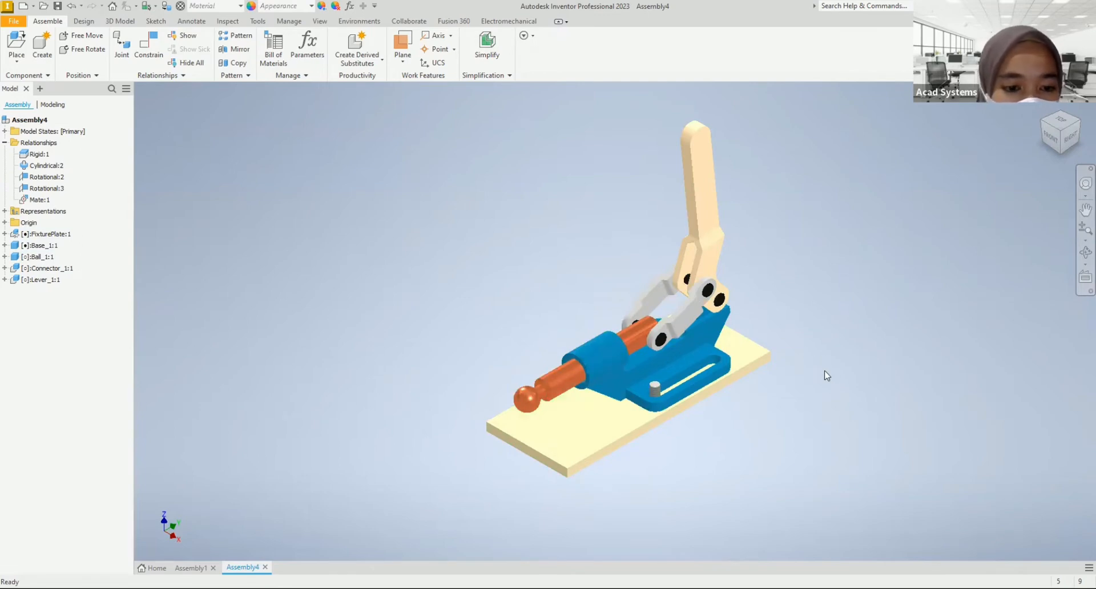
pyautogui.keyDown('shift'); pyautogui.moveTo(786, 452); pyautogui.dragTo(675, 376, button='middle'); pyautogui.keyUp('shift')
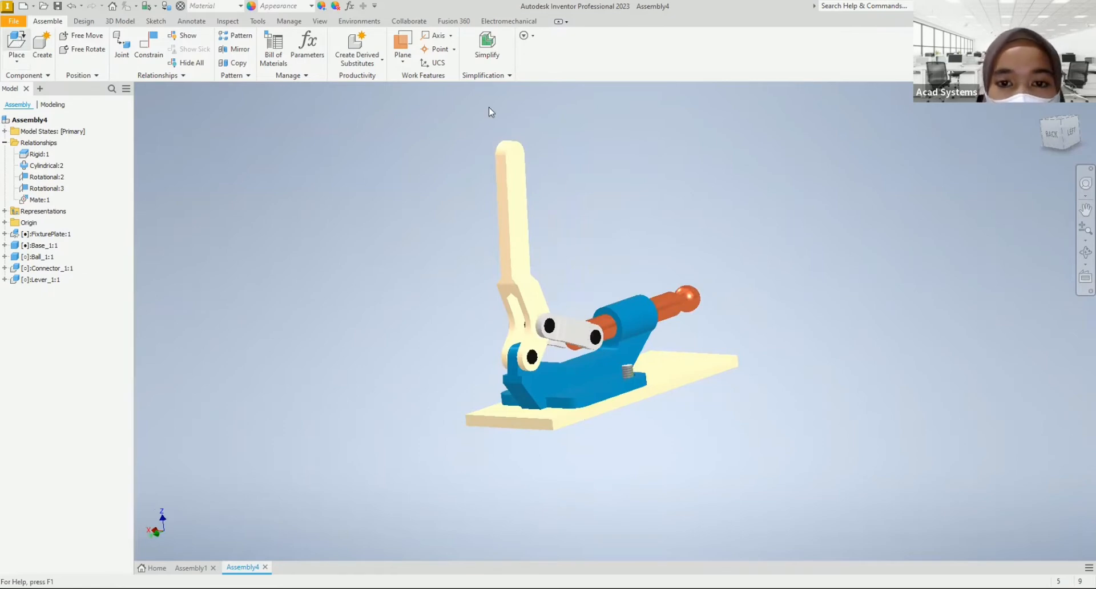
# Step: Place one Socket_1 component near the ball end of the rod, rotated 90° about X
pyautogui.press('p')
pyautogui.scroll(-3, 636, 315)
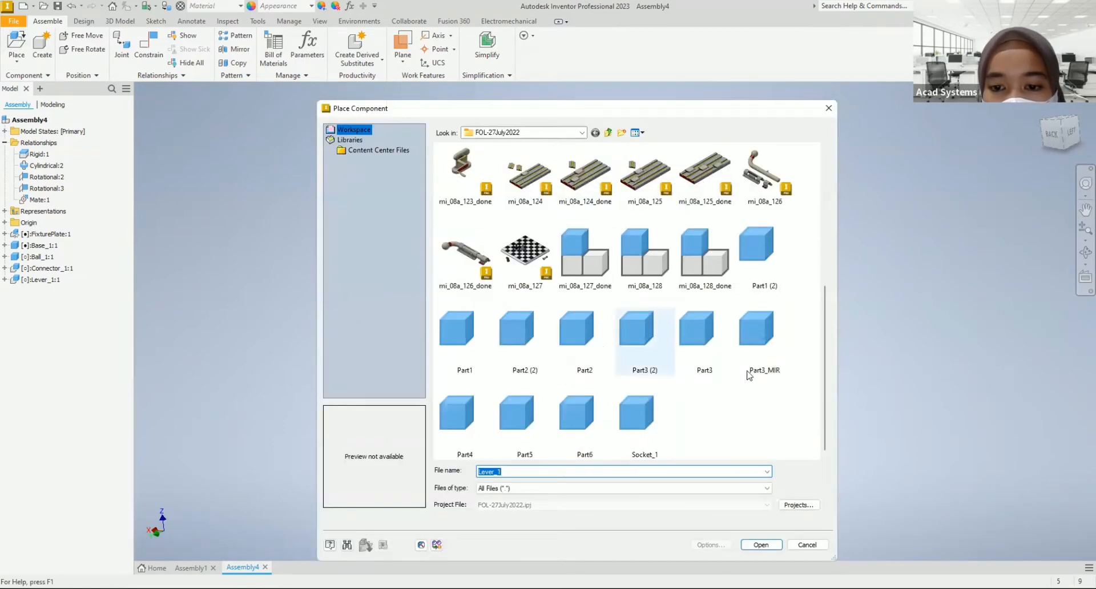
pyautogui.click(637, 421)
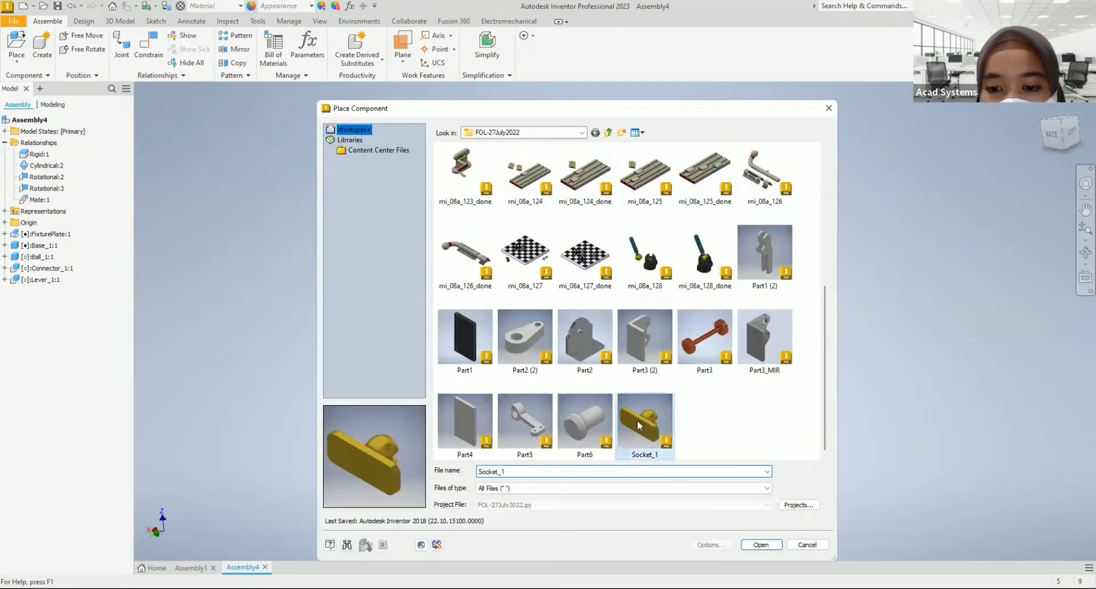
pyautogui.press('Return')
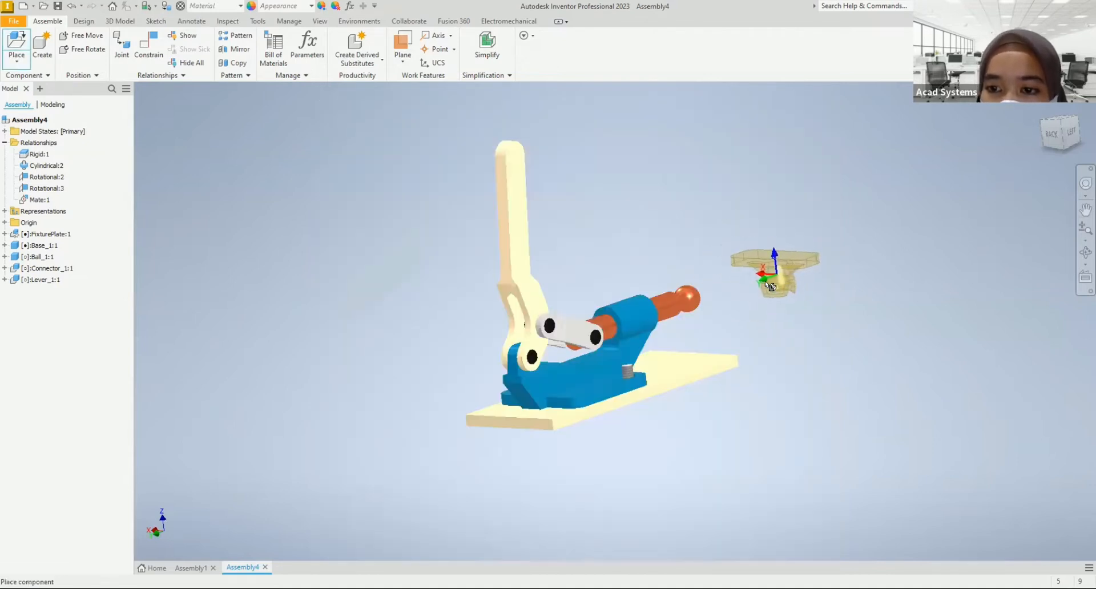
pyautogui.rightClick(766, 287)
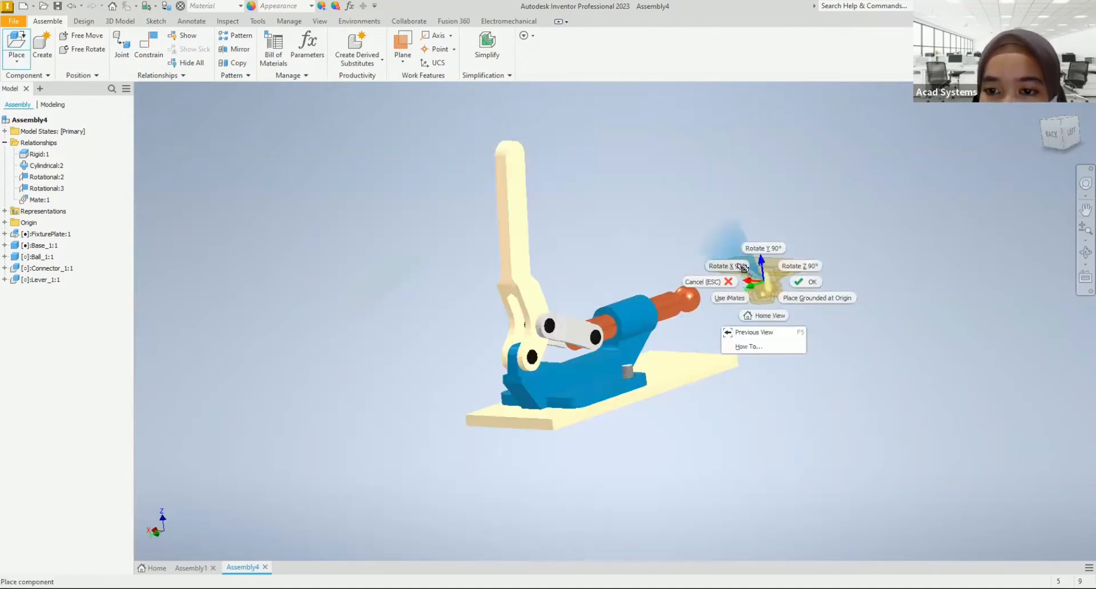
pyautogui.click(742, 267)
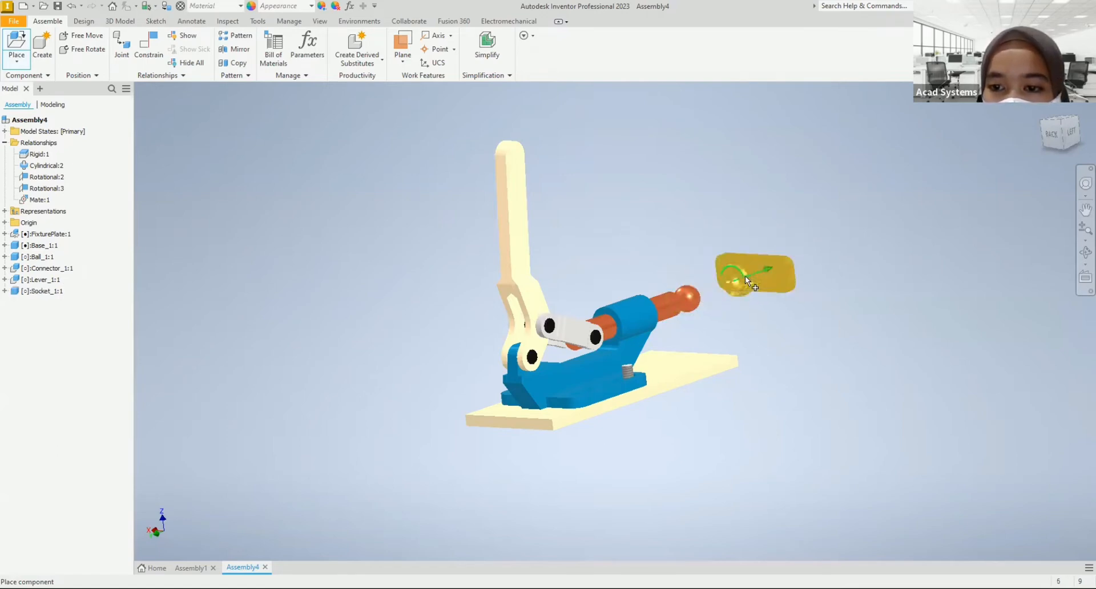
pyautogui.click(749, 278)
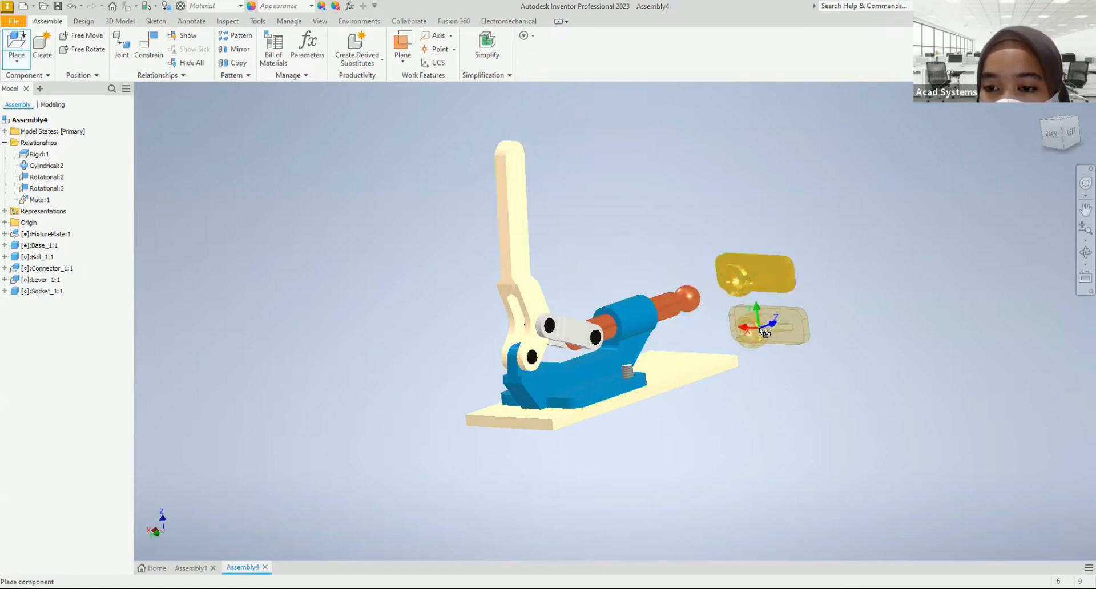
pyautogui.rightClick(761, 333)
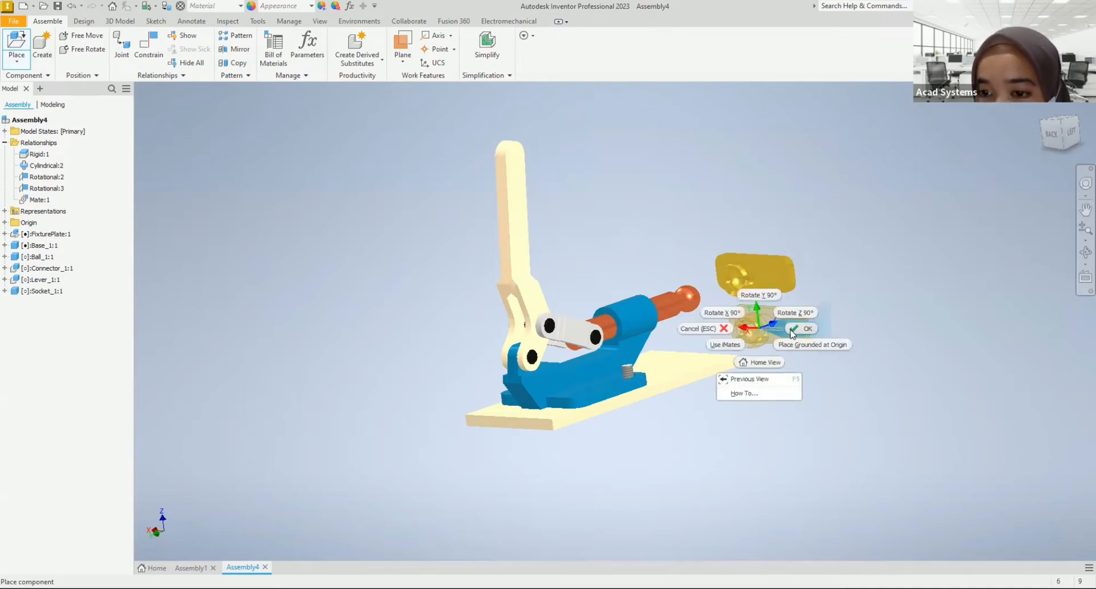
pyautogui.click(796, 330)
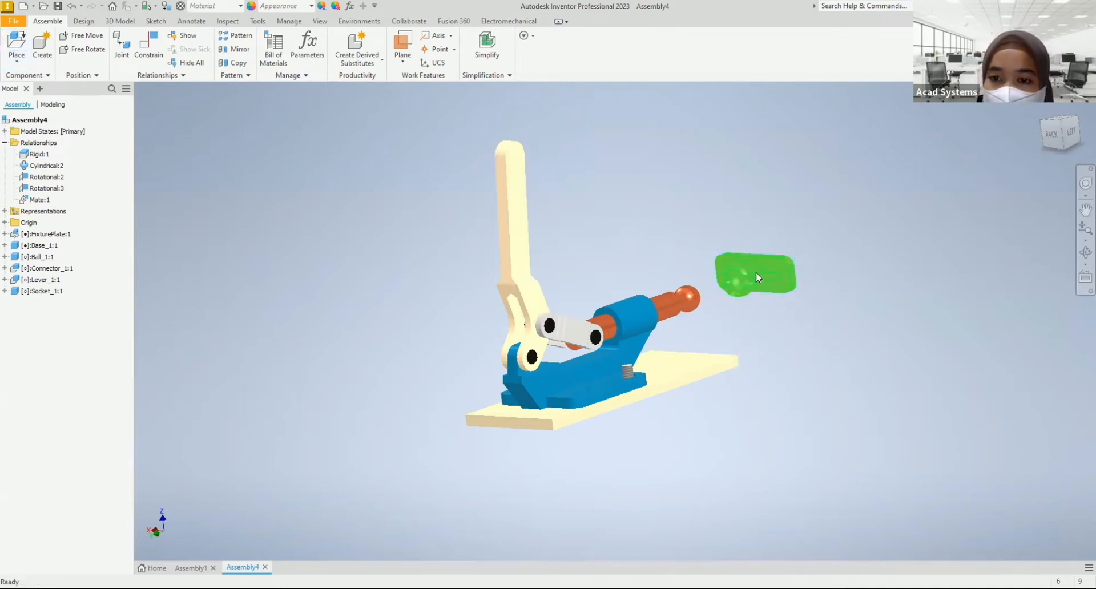
# Step: Change the visual style so the clamp's parts are shaded with visible edges
pyautogui.scroll(5, 758, 273)
pyautogui.click(320, 22)
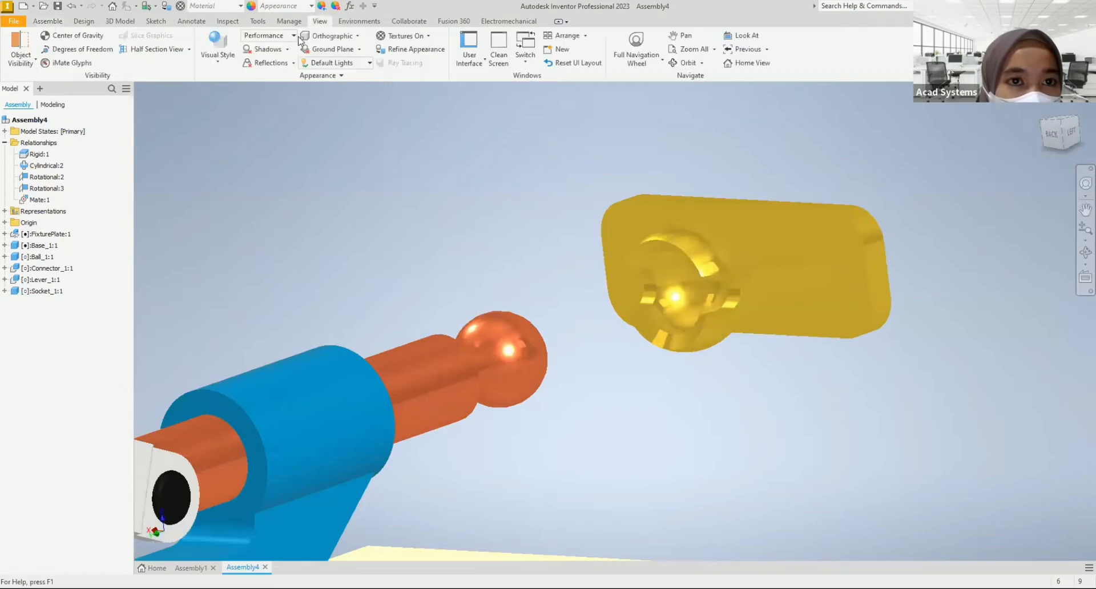
pyautogui.click(214, 62)
pyautogui.click(251, 123)
pyautogui.scroll(-3, 516, 278)
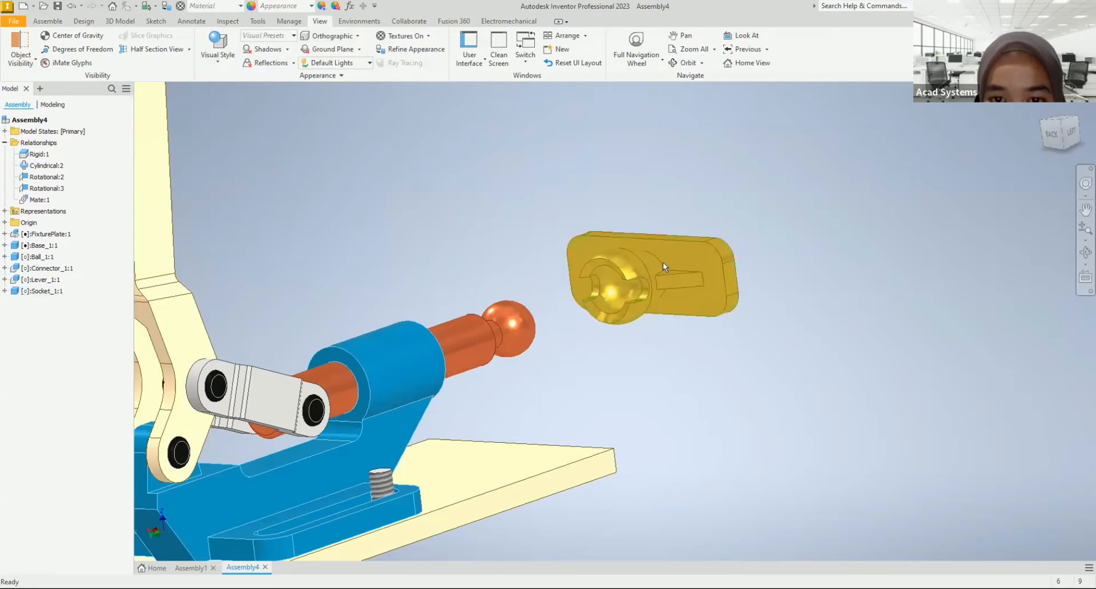
# Step: Create a Ball joint connecting the centre of the socket's spherical cavity to the centre of the ball rod's ball
pyautogui.click(47, 21)
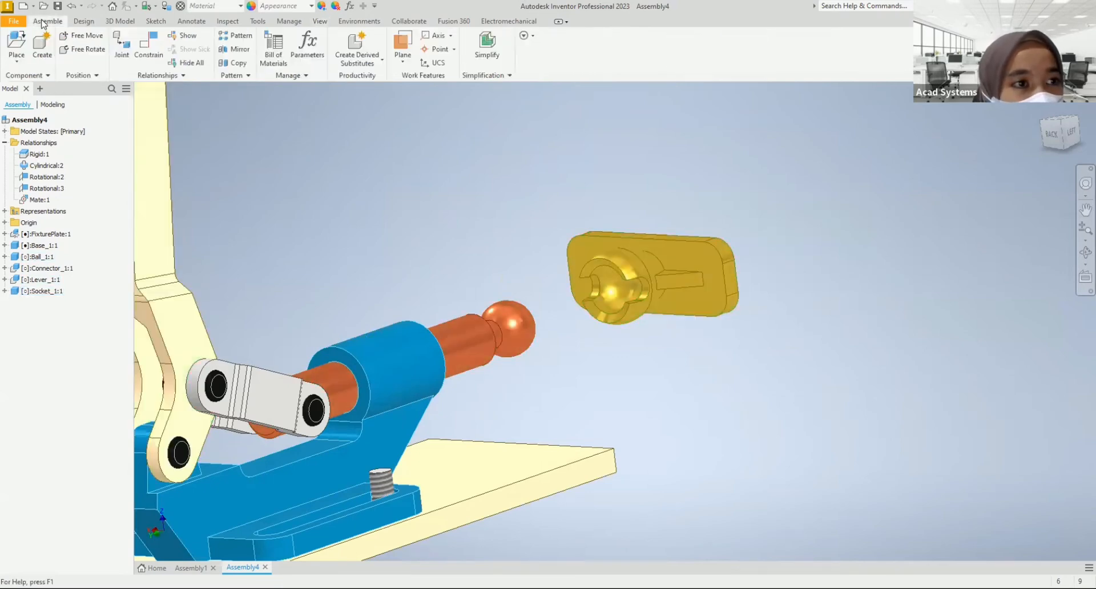
pyautogui.click(125, 50)
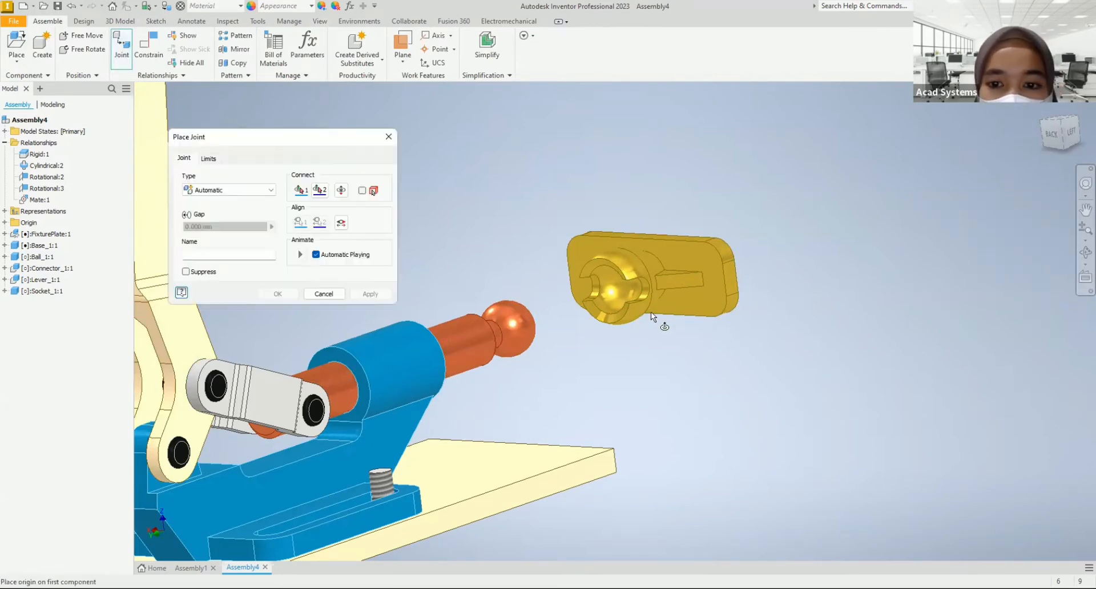
pyautogui.scroll(2, 615, 287)
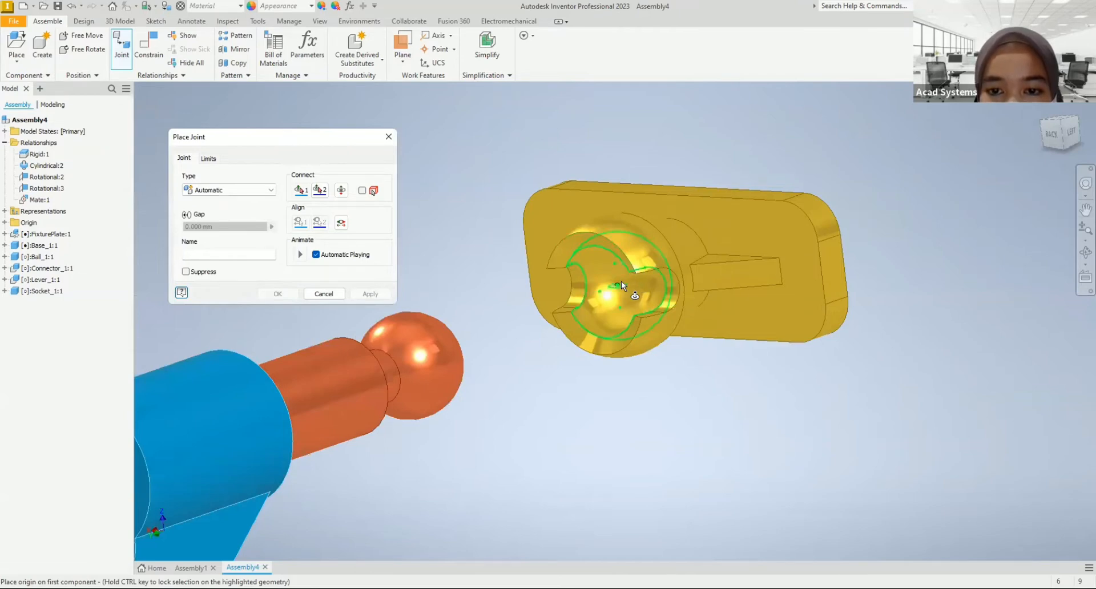
pyautogui.click(622, 281)
pyautogui.scroll(-3, 543, 345)
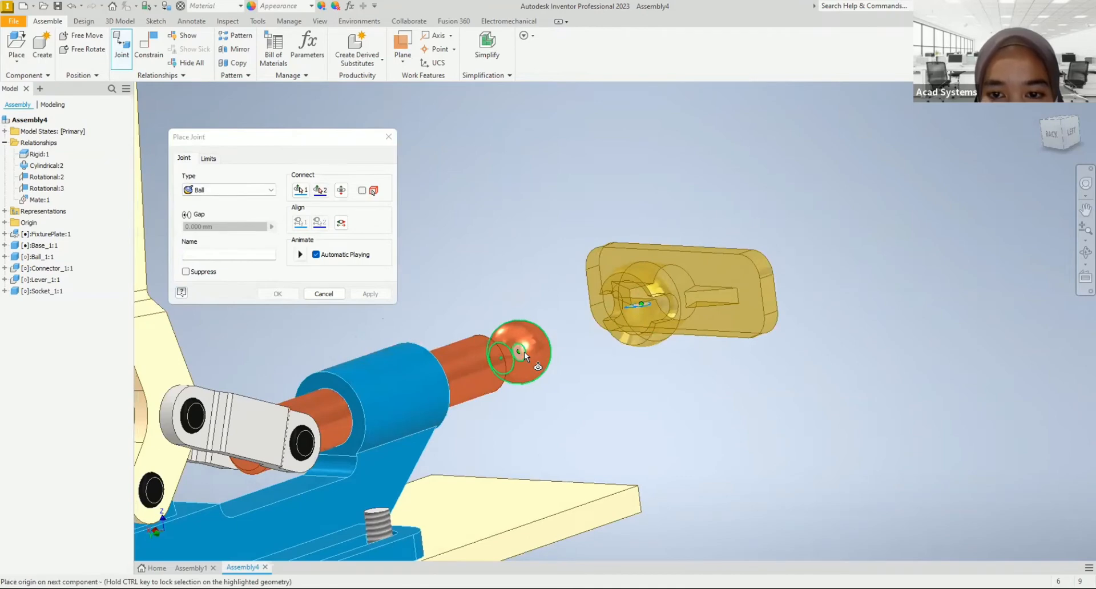
pyautogui.click(524, 351)
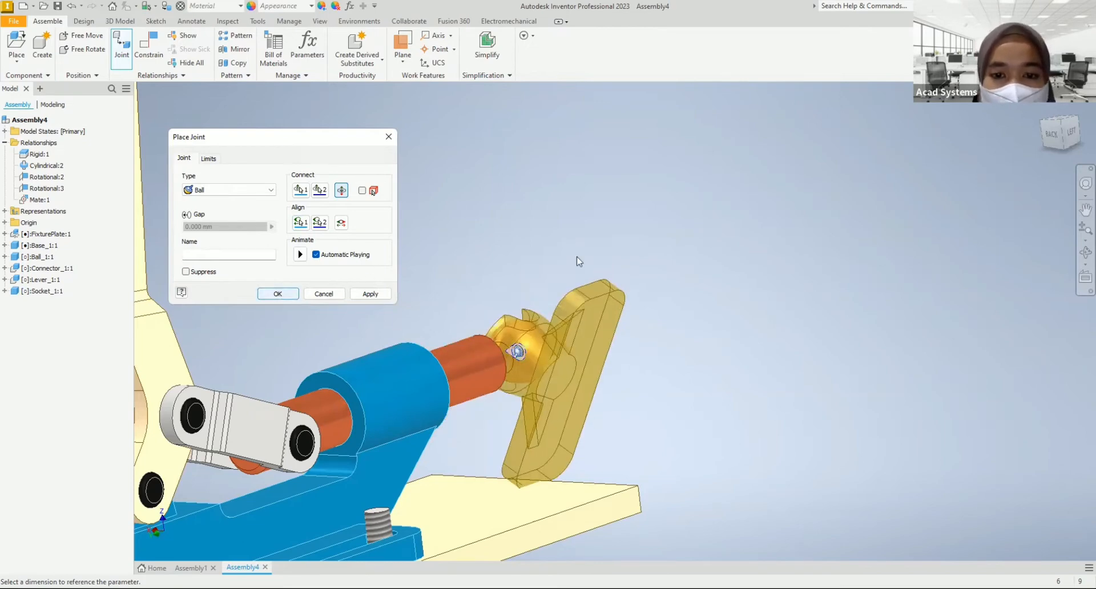
pyautogui.scroll(-3, 571, 243)
# Step: Test how the lever and socket move, and look over the options offered for the rigid and ball joints
pyautogui.moveTo(571, 244); pyautogui.dragTo(668, 243, button='middle')
pyautogui.moveTo(665, 299); pyautogui.dragTo(629, 192)
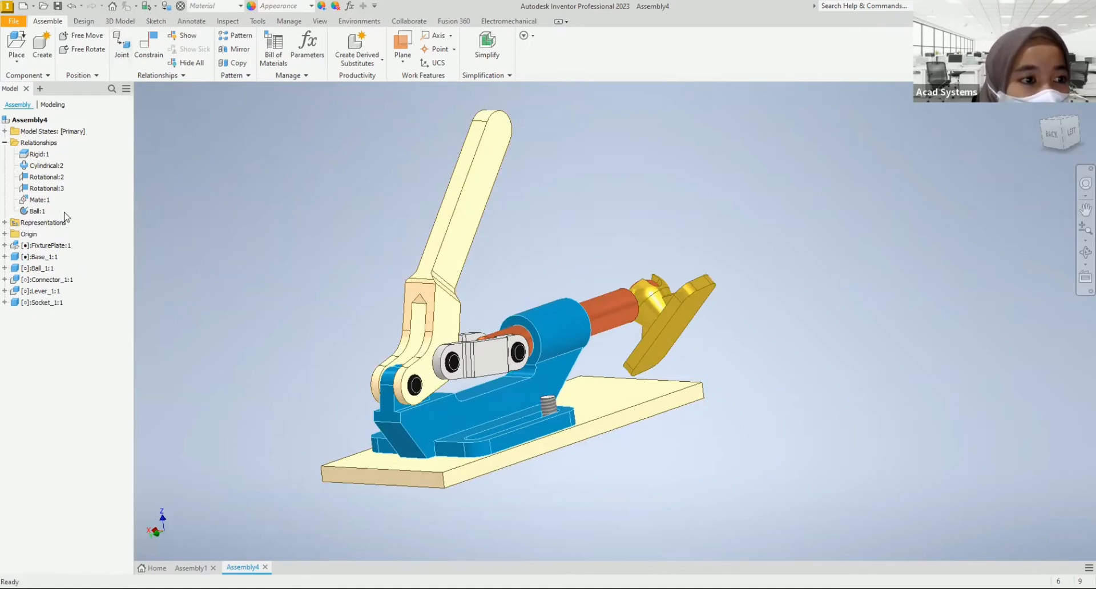
pyautogui.rightClick(45, 158)
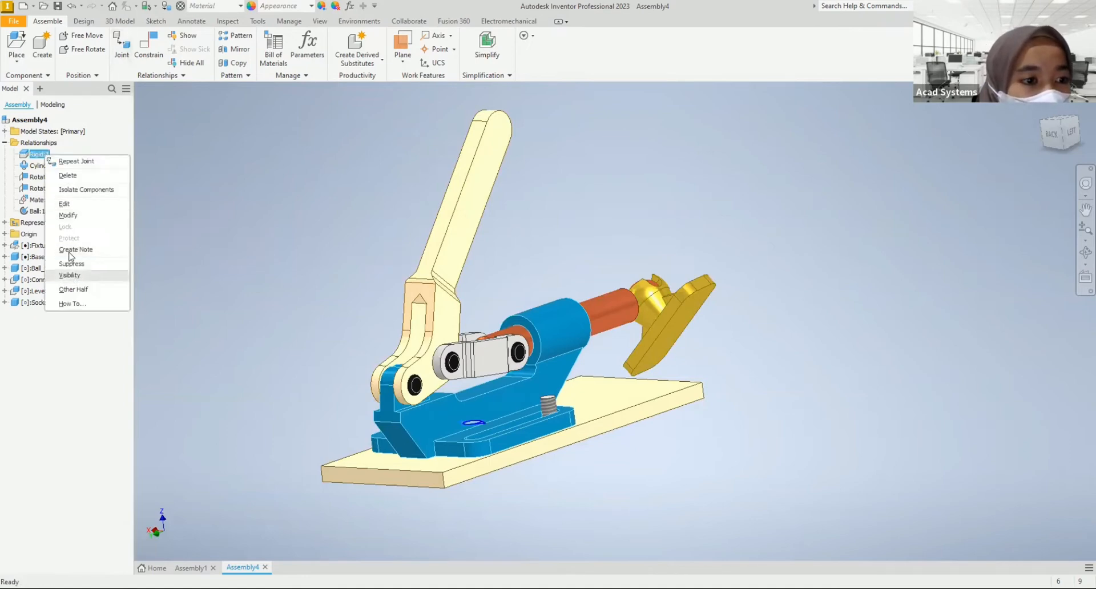
pyautogui.click(174, 227)
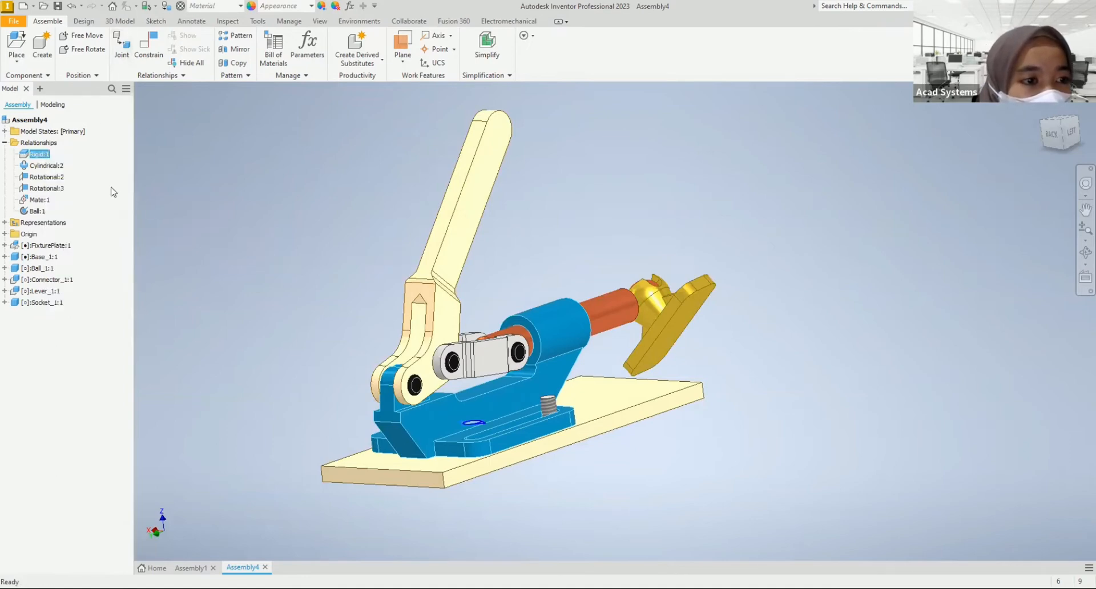
pyautogui.rightClick(41, 213)
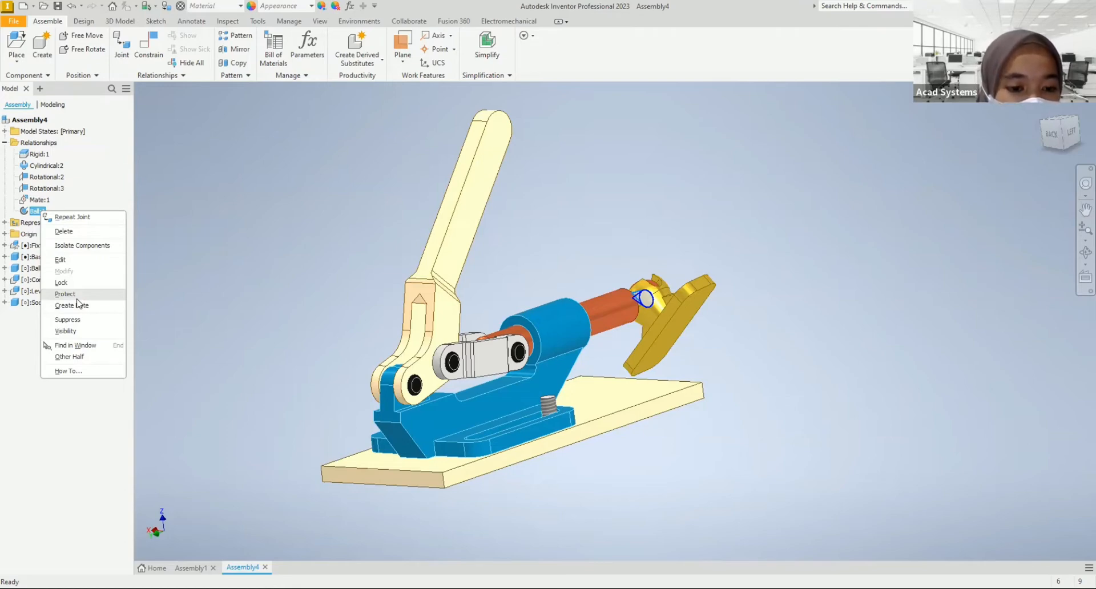
pyautogui.click(288, 172)
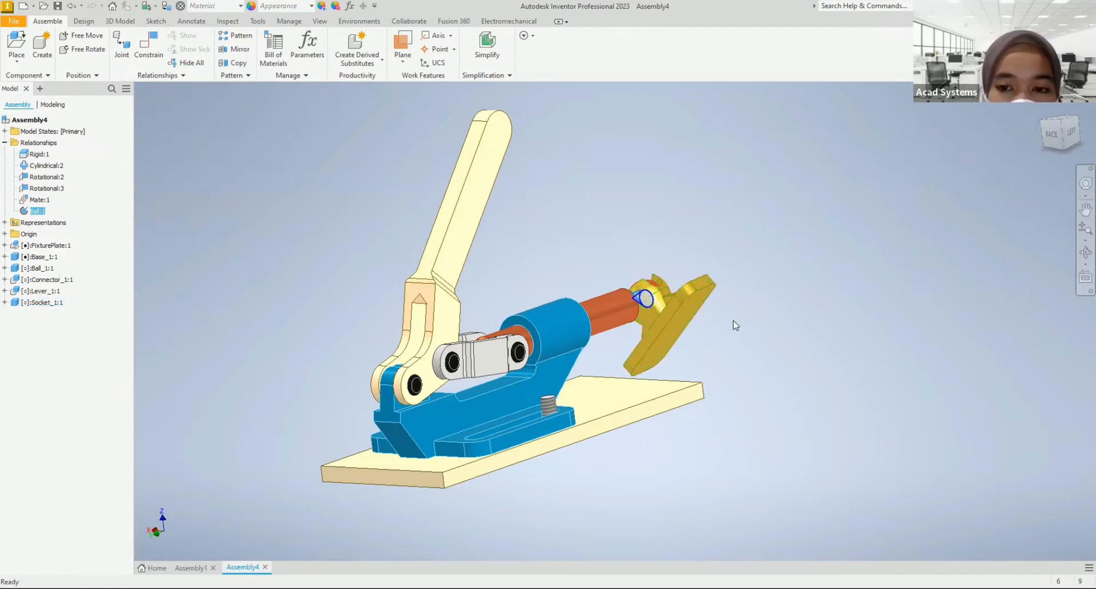
pyautogui.moveTo(690, 317); pyautogui.dragTo(734, 291)
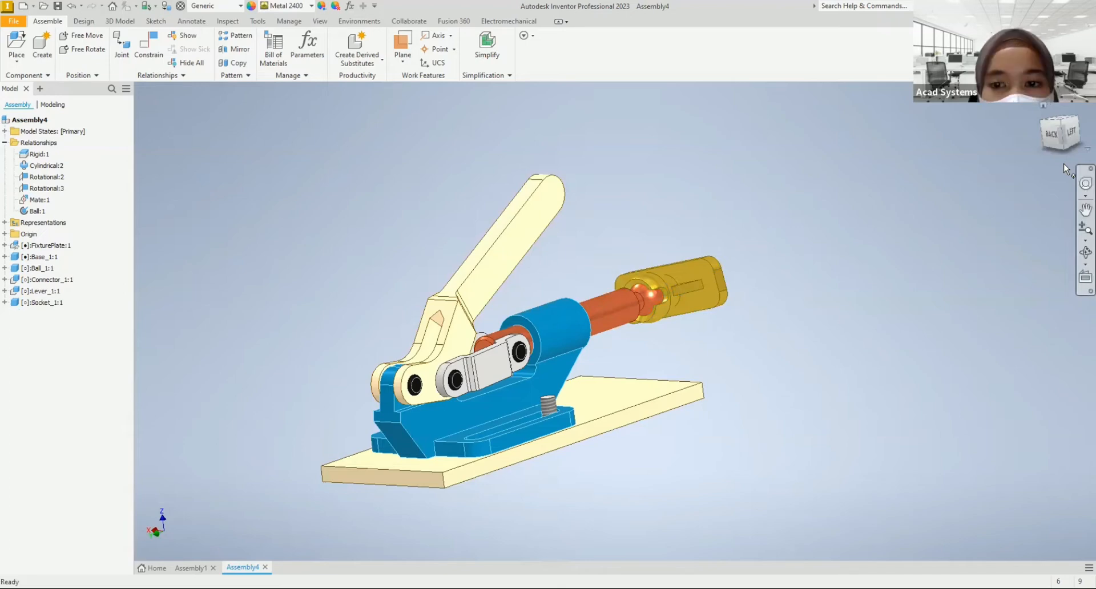
# Step: Edit the socket's ball joint to align the socket plate with the flat face at the ball rod's connector end
pyautogui.click(37, 211)
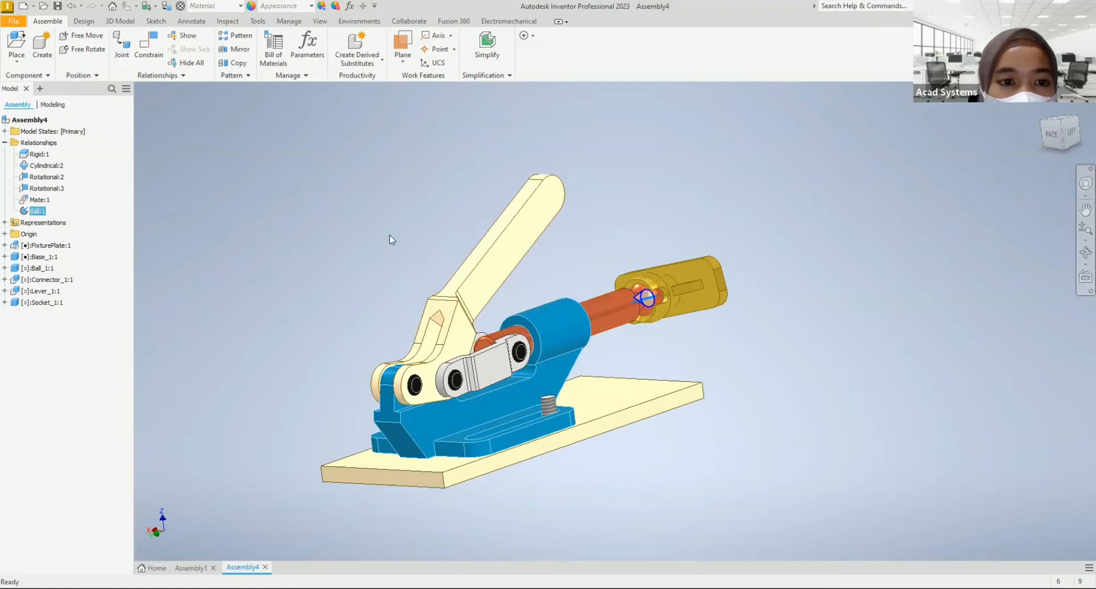
pyautogui.rightClick(301, 225)
pyautogui.click(298, 226)
pyautogui.click(299, 225)
pyautogui.click(656, 345)
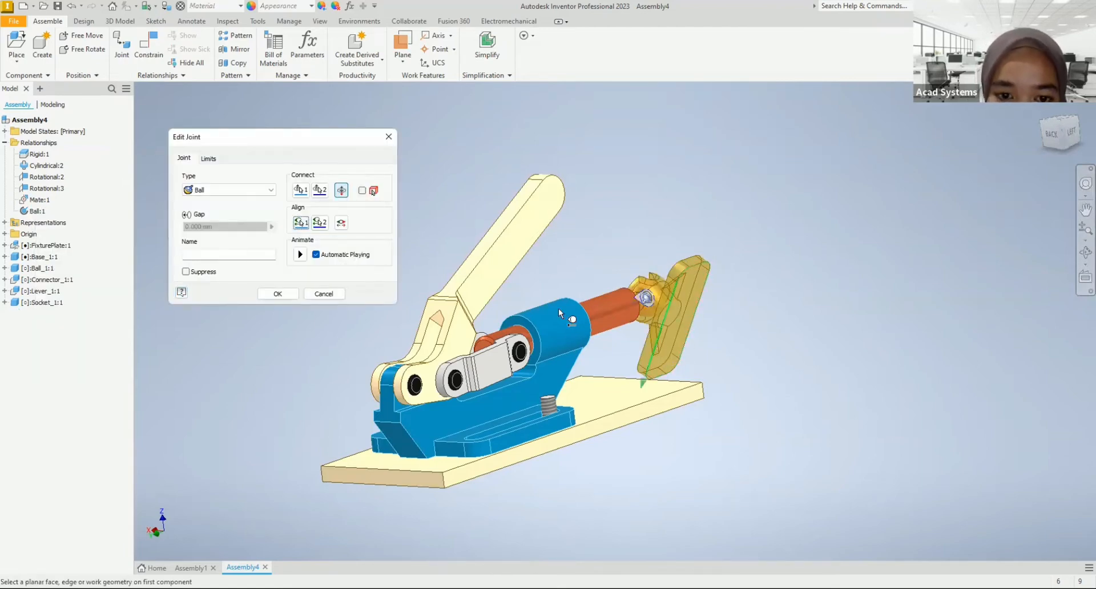
pyautogui.click(485, 350)
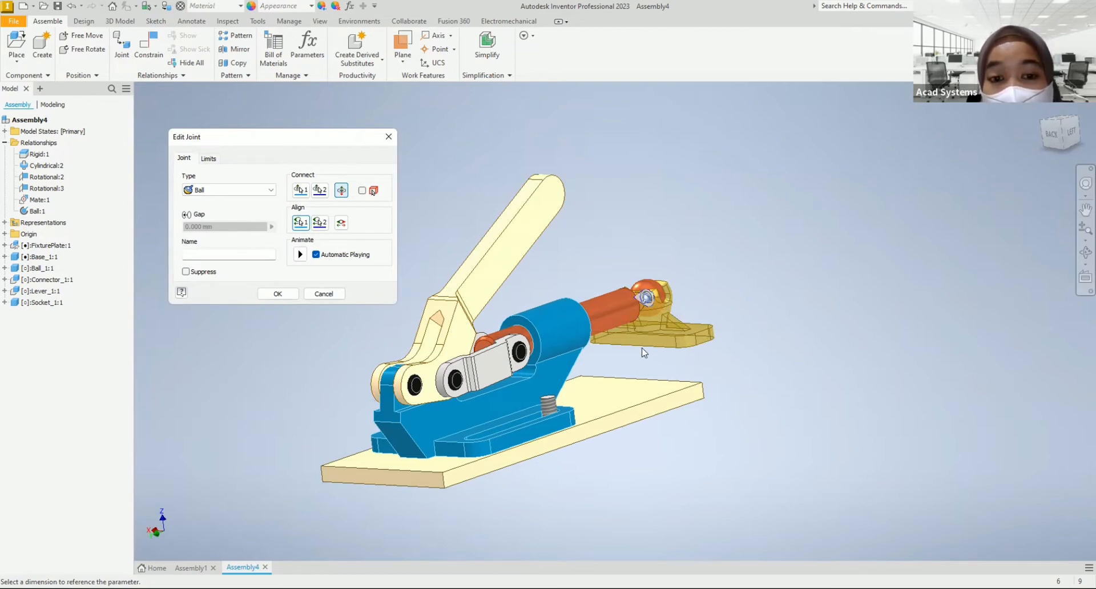
pyautogui.click(279, 295)
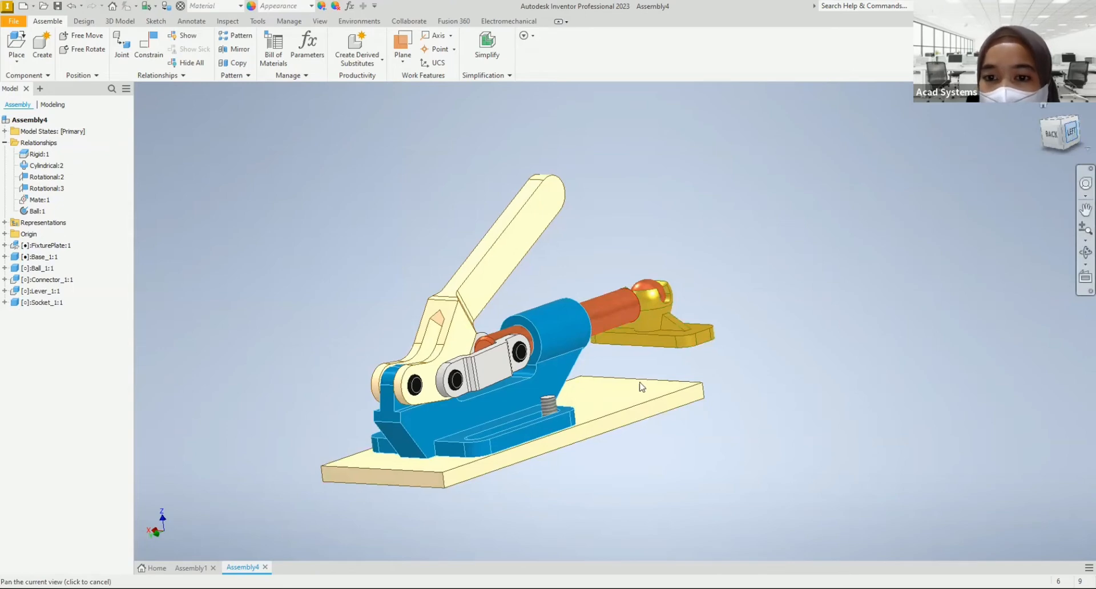
# Step: Free-rotate the socket about the ball rod's ball so its plate faces away from the rod
pyautogui.moveTo(625, 269); pyautogui.dragTo(548, 239)
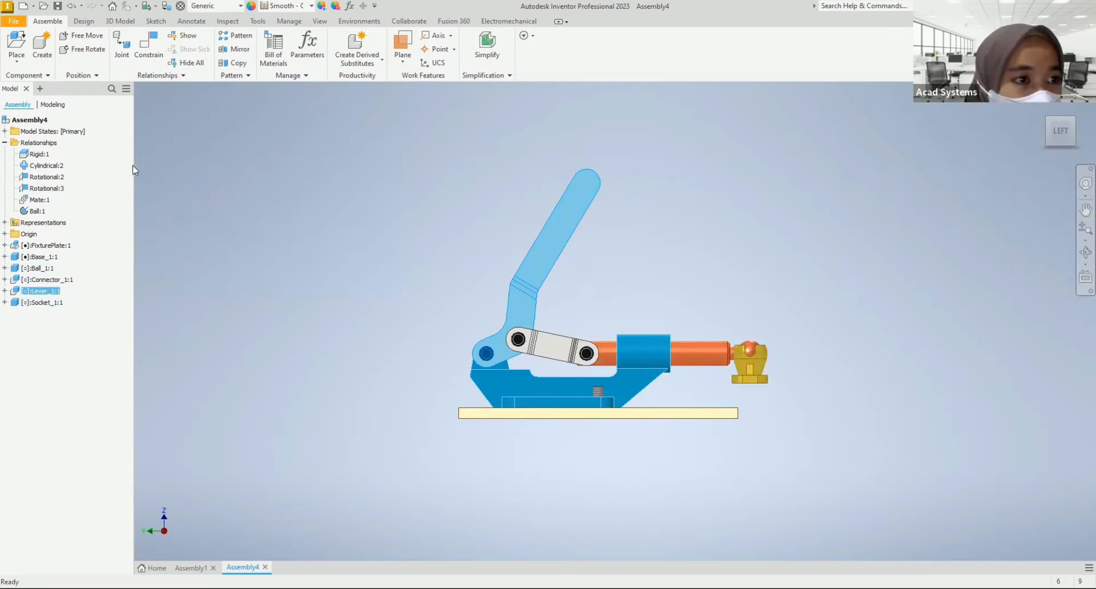
pyautogui.click(752, 368)
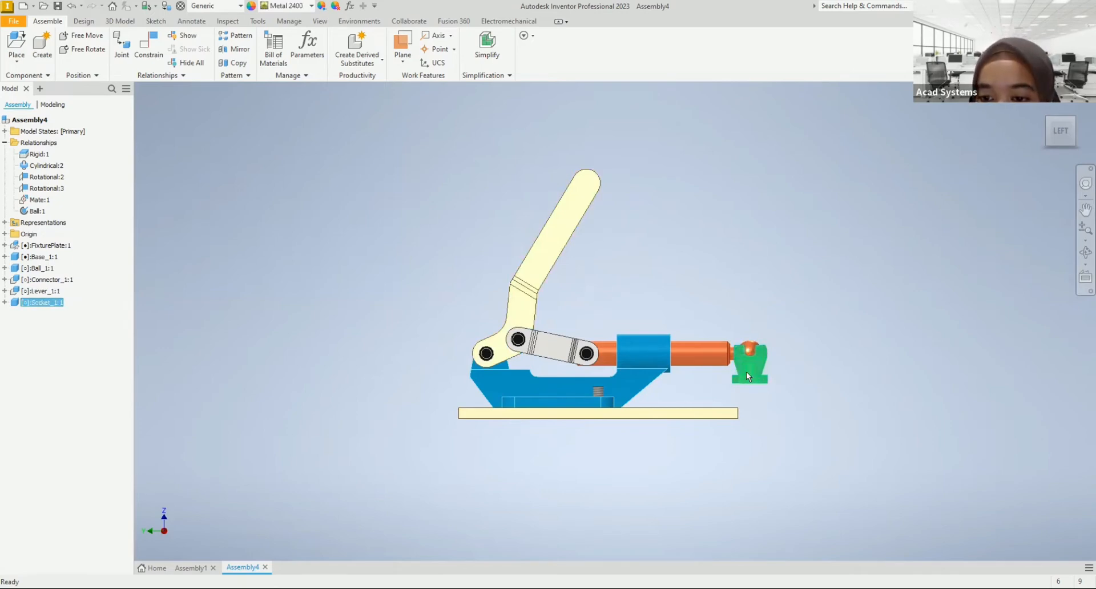
pyautogui.rightClick(746, 371)
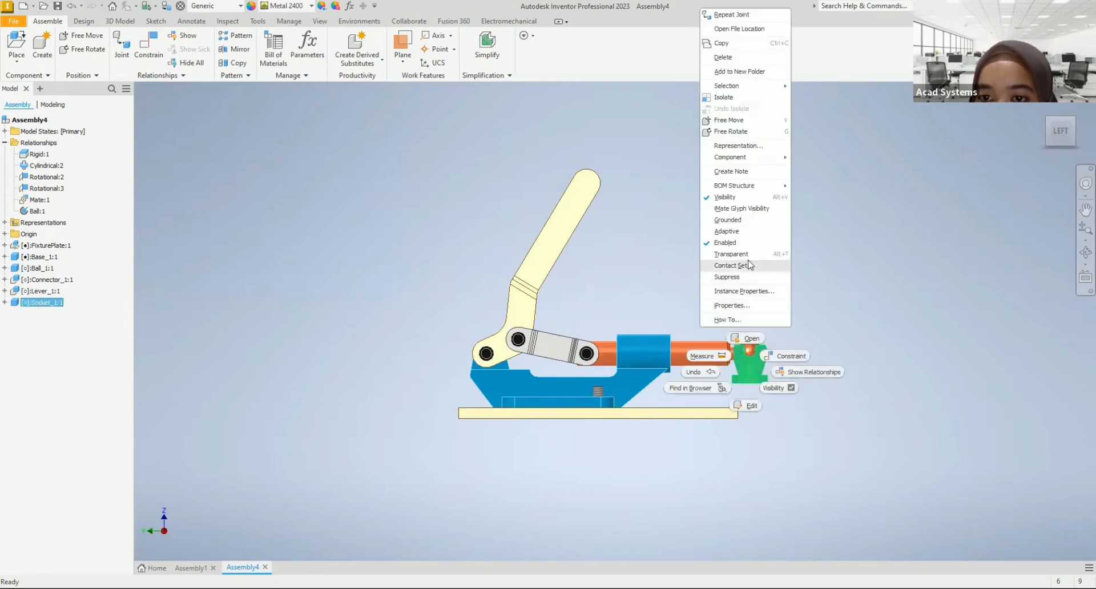
pyautogui.click(729, 132)
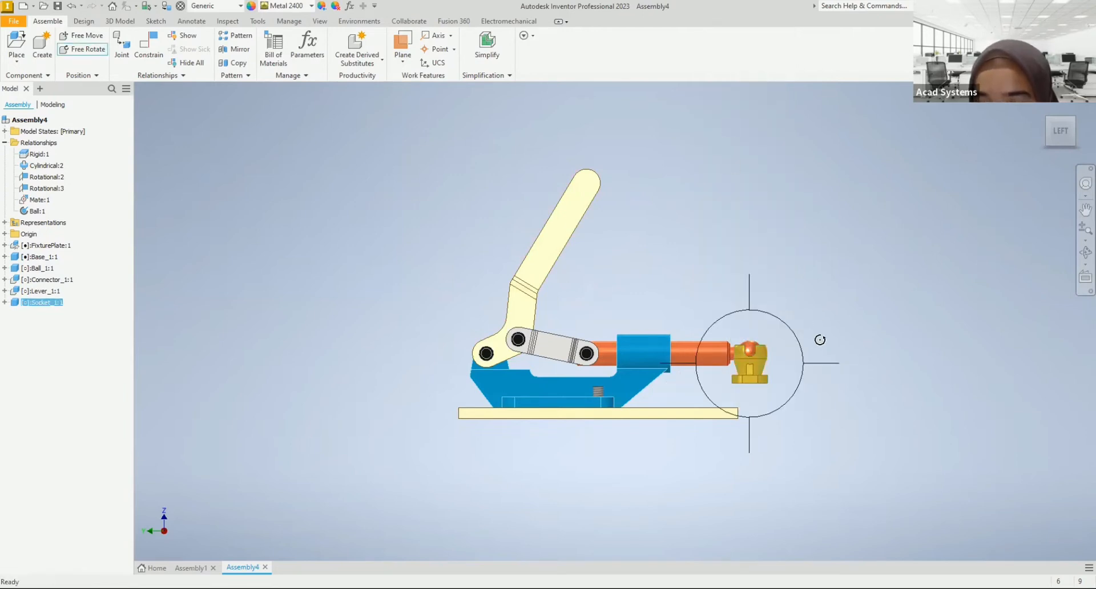
pyautogui.moveTo(820, 334); pyautogui.dragTo(722, 274)
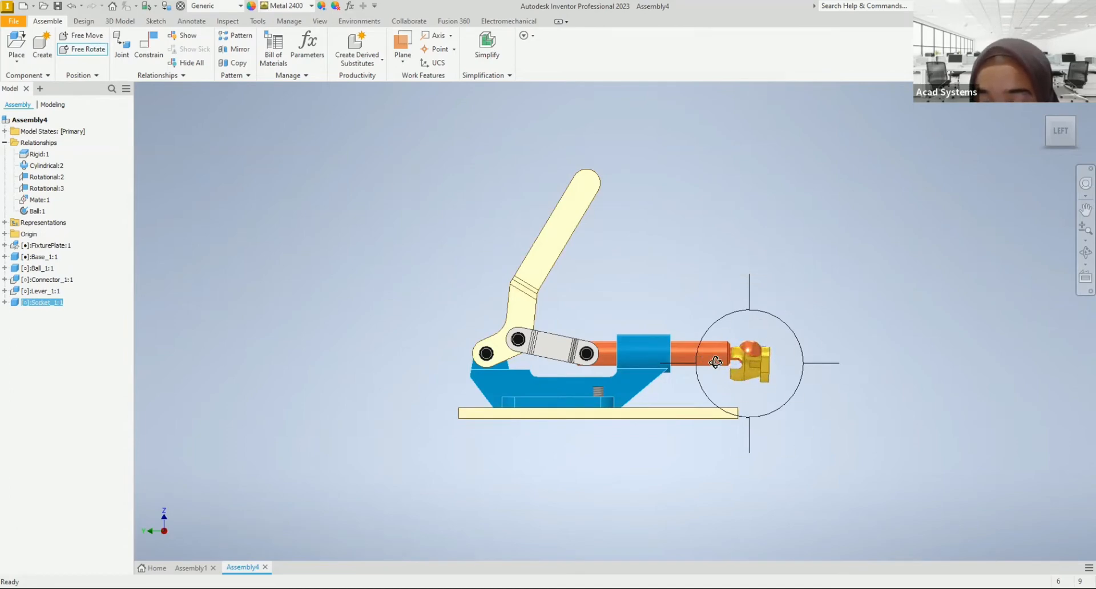
pyautogui.rightClick(835, 205)
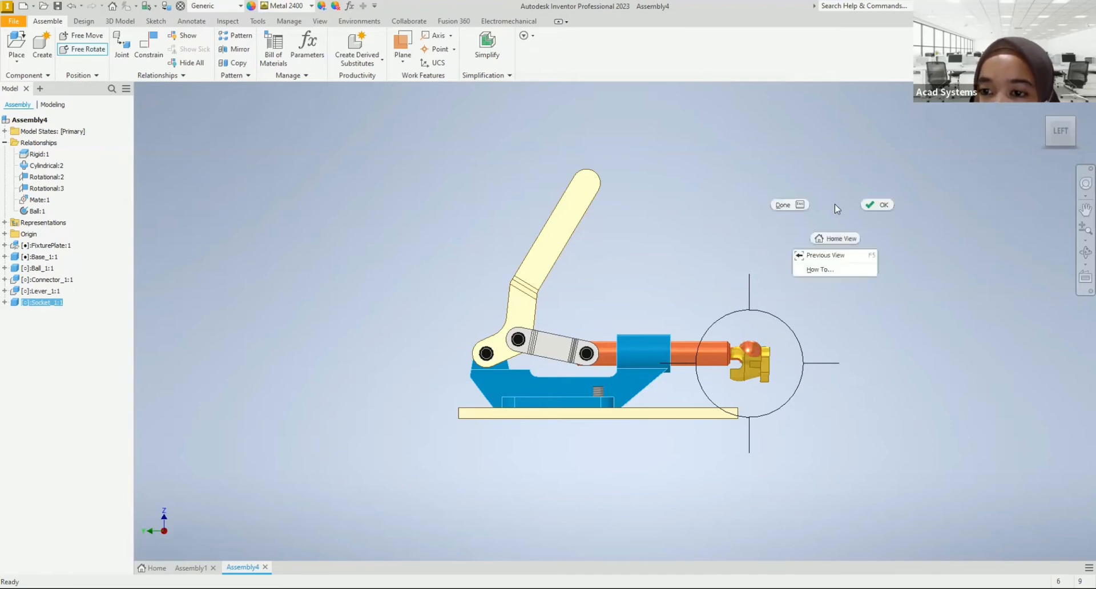
pyautogui.click(791, 204)
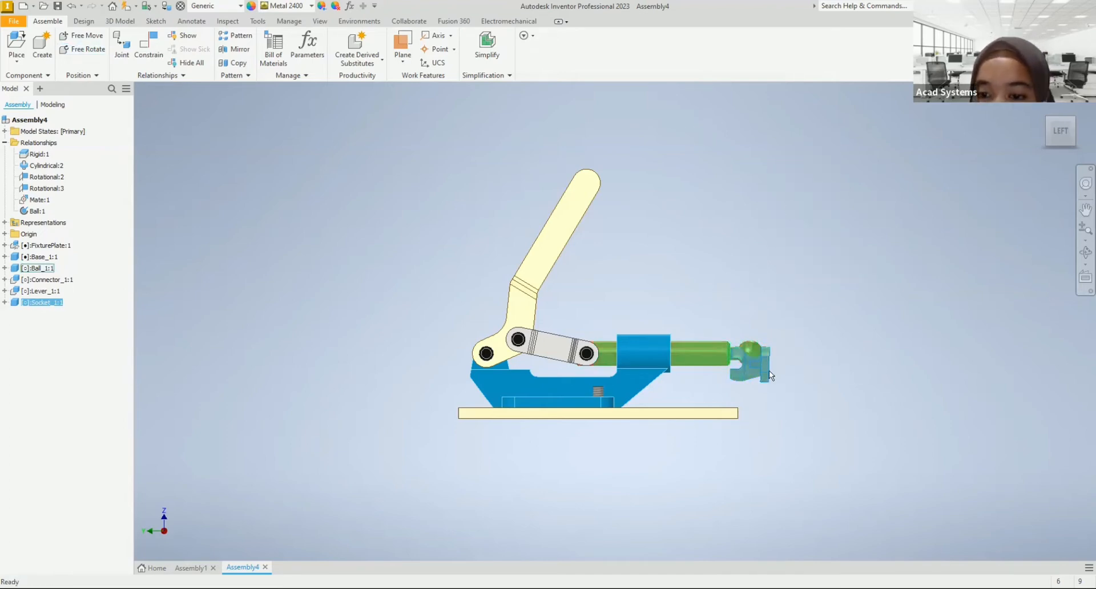
# Step: Move the socket and lever until the socket lines up with the ball rod's axis
pyautogui.scroll(3, 788, 404)
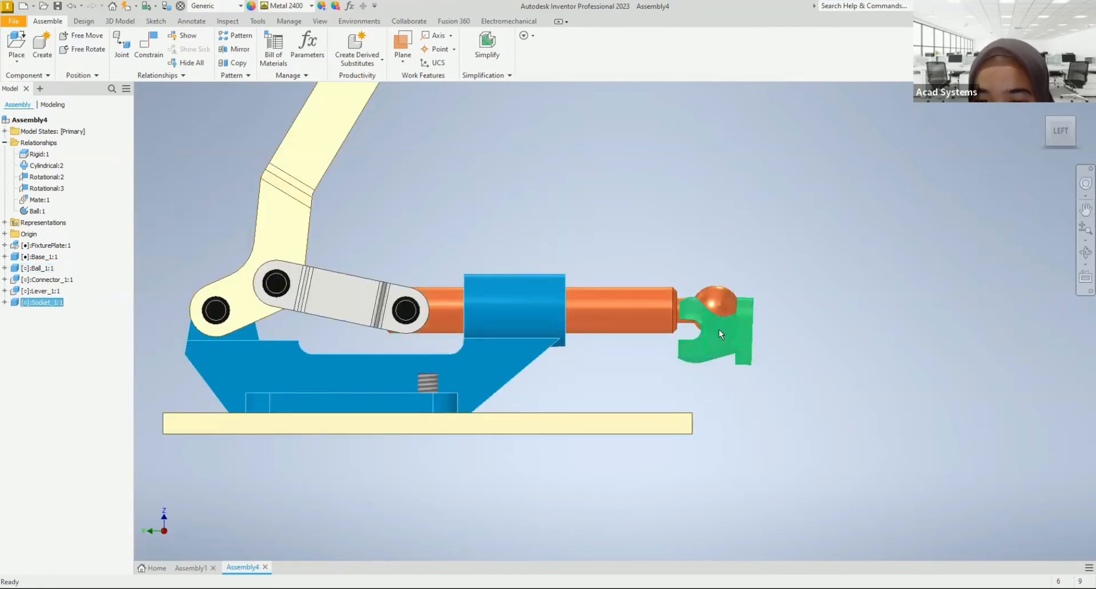
pyautogui.scroll(-5, 718, 330)
pyautogui.scroll(3, 712, 295)
pyautogui.moveTo(736, 298); pyautogui.dragTo(760, 317, button='middle')
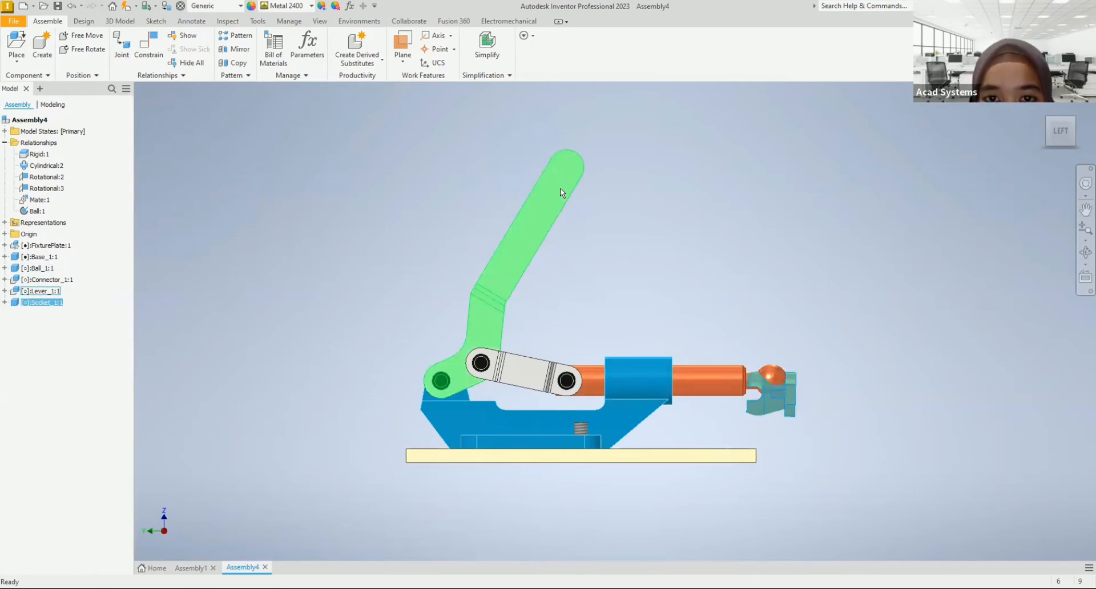
pyautogui.moveTo(560, 187); pyautogui.dragTo(479, 127)
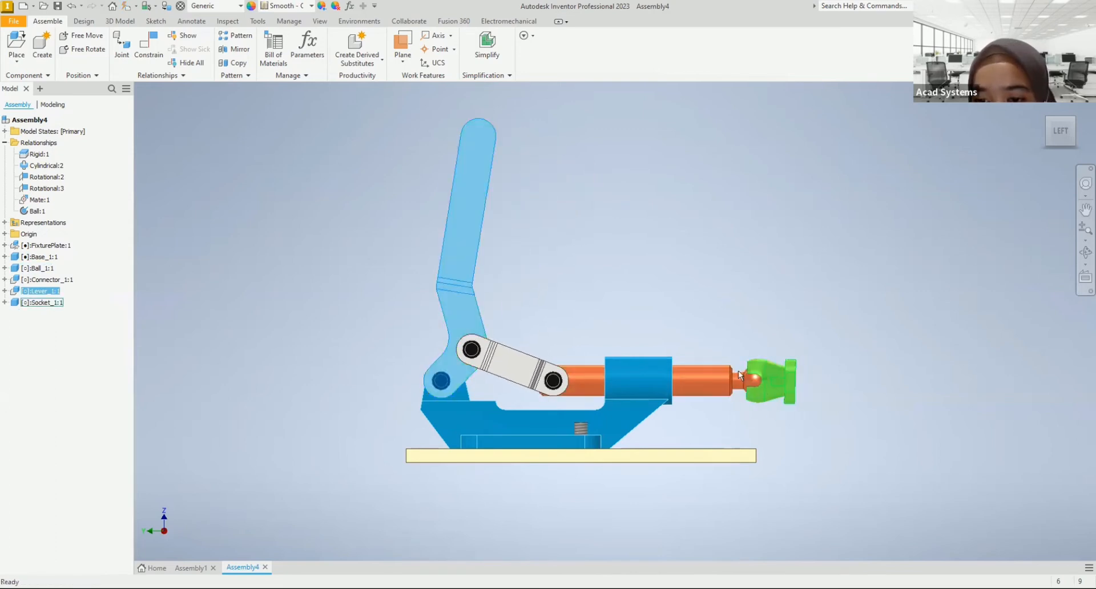
pyautogui.moveTo(468, 172); pyautogui.dragTo(488, 188)
pyautogui.click(594, 235)
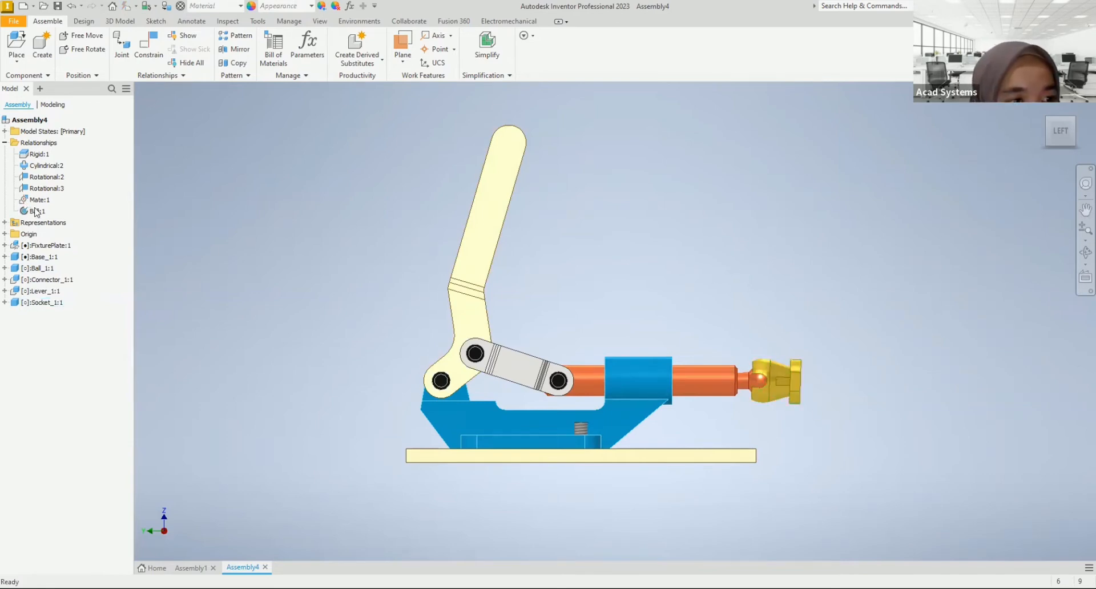
# Step: Lock the ball joint between the socket and the ball rod
pyautogui.click(4, 143)
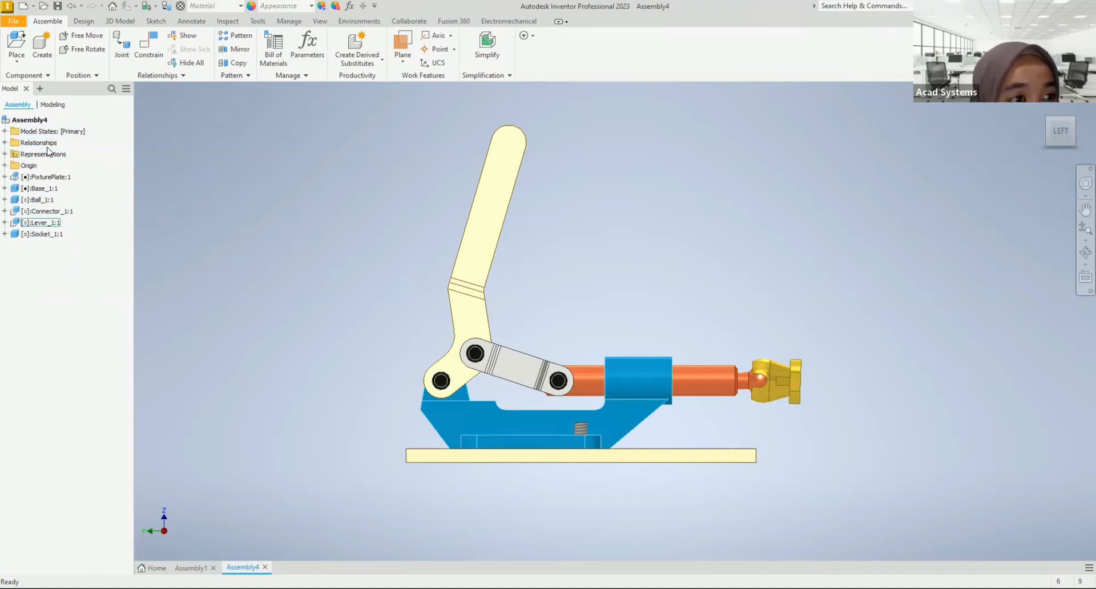
pyautogui.click(5, 143)
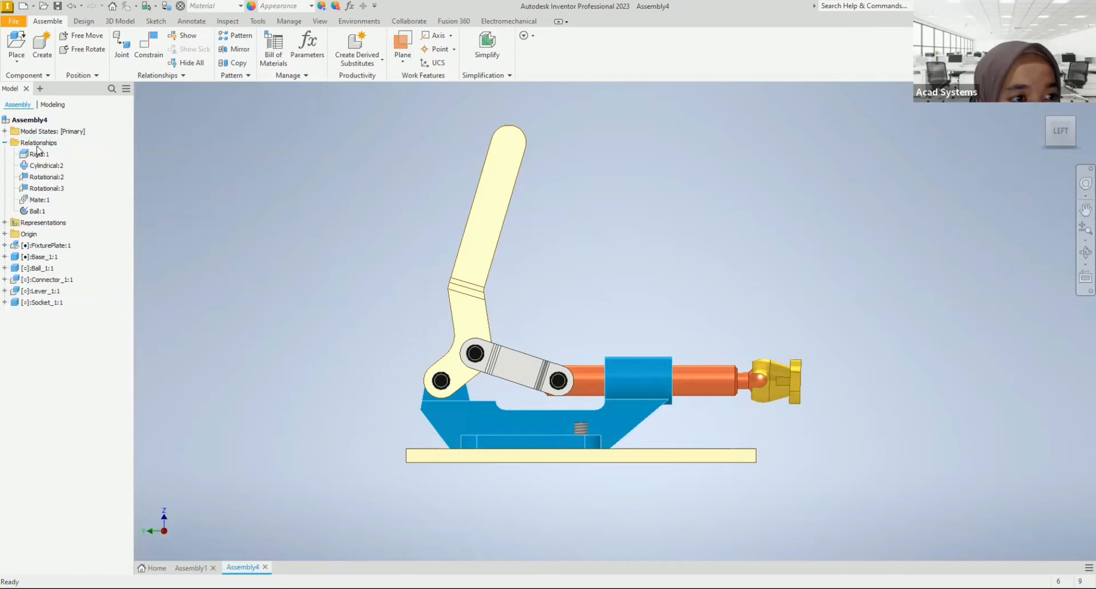
pyautogui.click(36, 211)
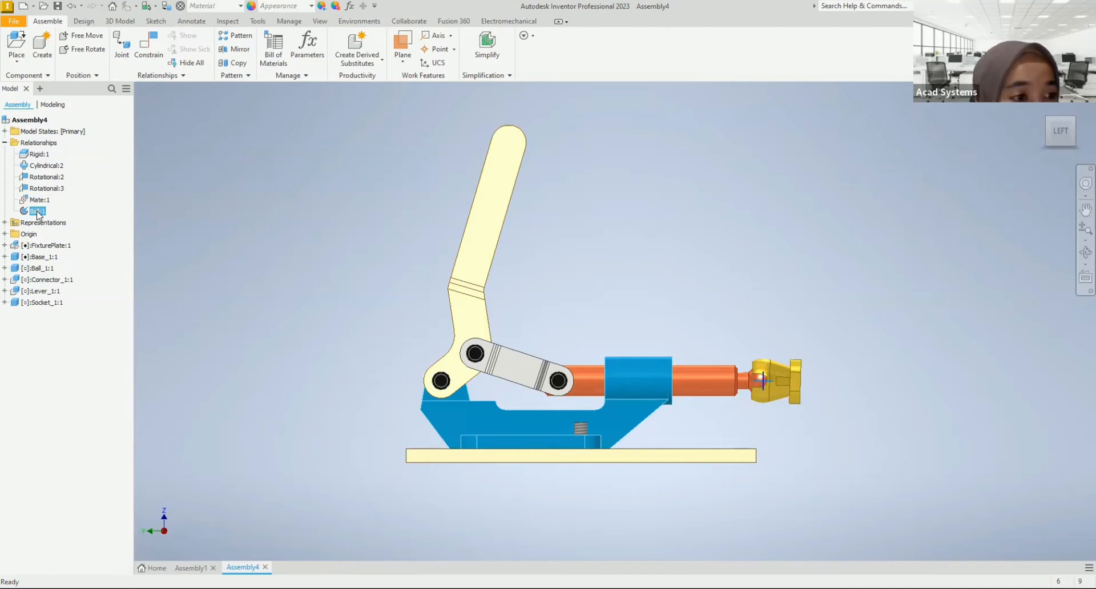
pyautogui.rightClick(37, 212)
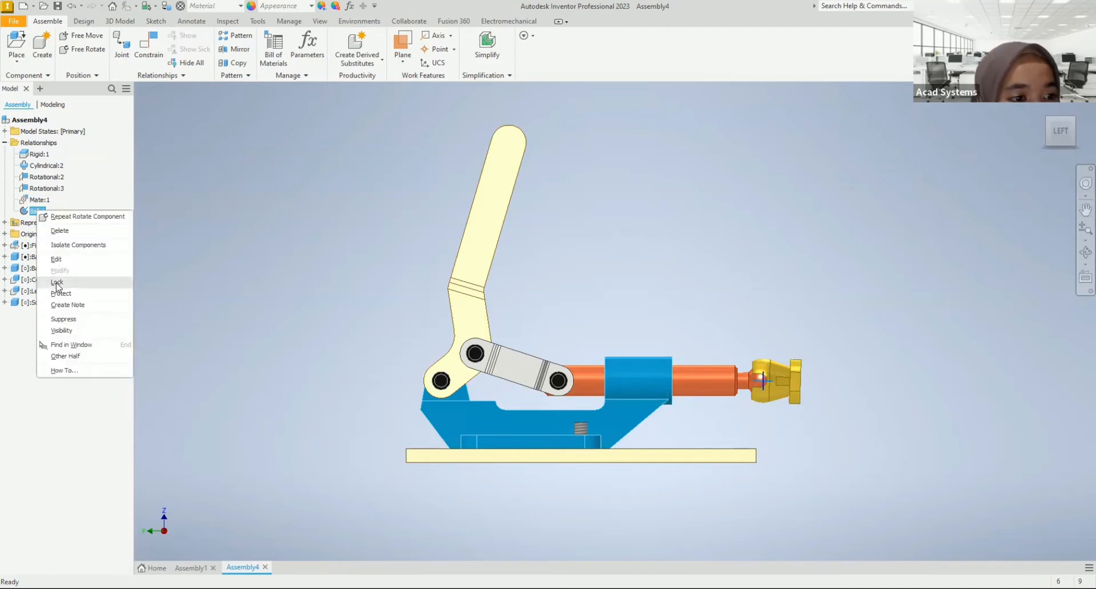
pyautogui.click(63, 282)
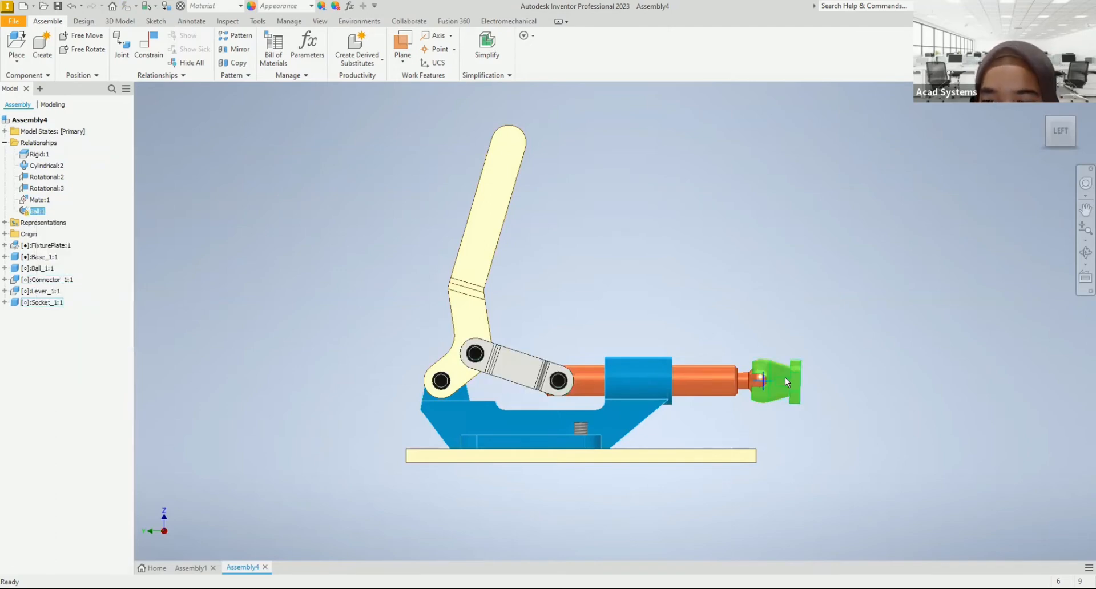
# Step: Test the clamp's motion with the locked socket by moving the socket and the lever
pyautogui.moveTo(793, 377); pyautogui.dragTo(783, 365)
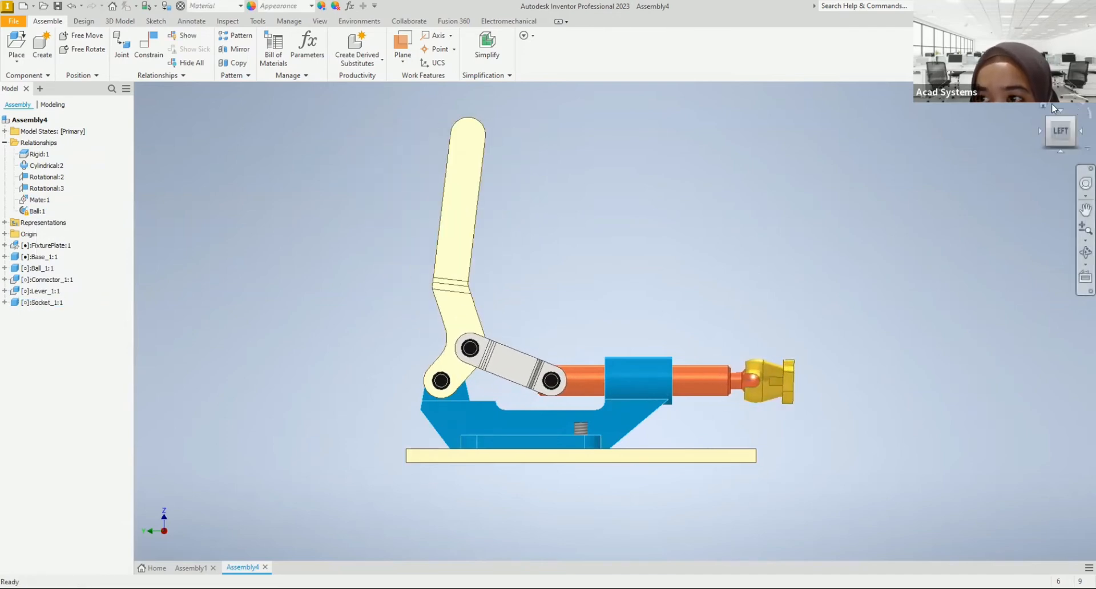
pyautogui.click(1046, 103)
pyautogui.moveTo(515, 437); pyautogui.dragTo(476, 462)
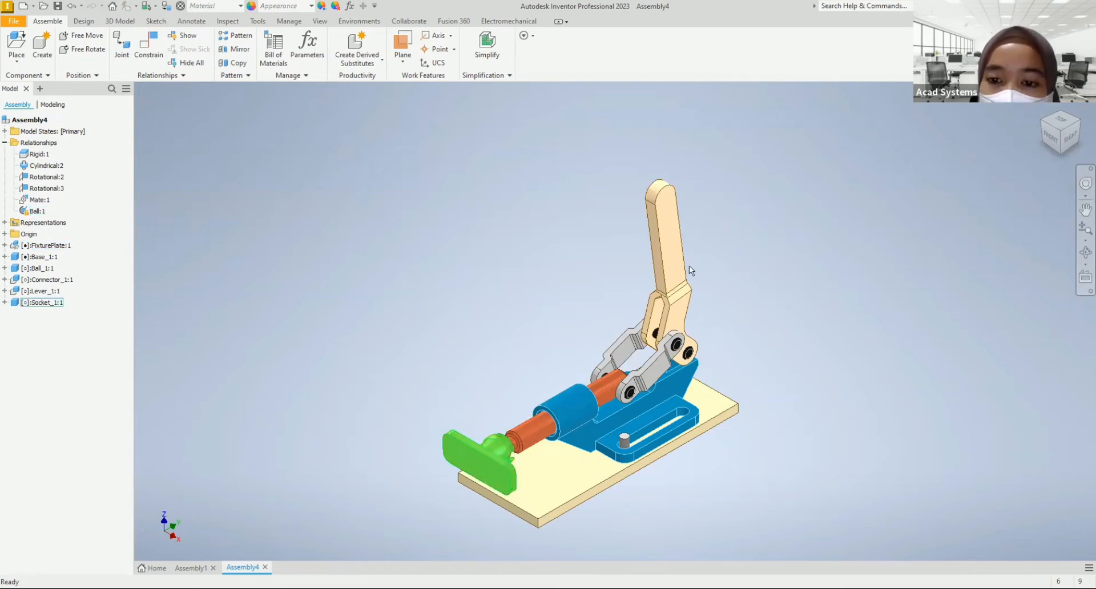
pyautogui.moveTo(660, 203); pyautogui.dragTo(673, 211)
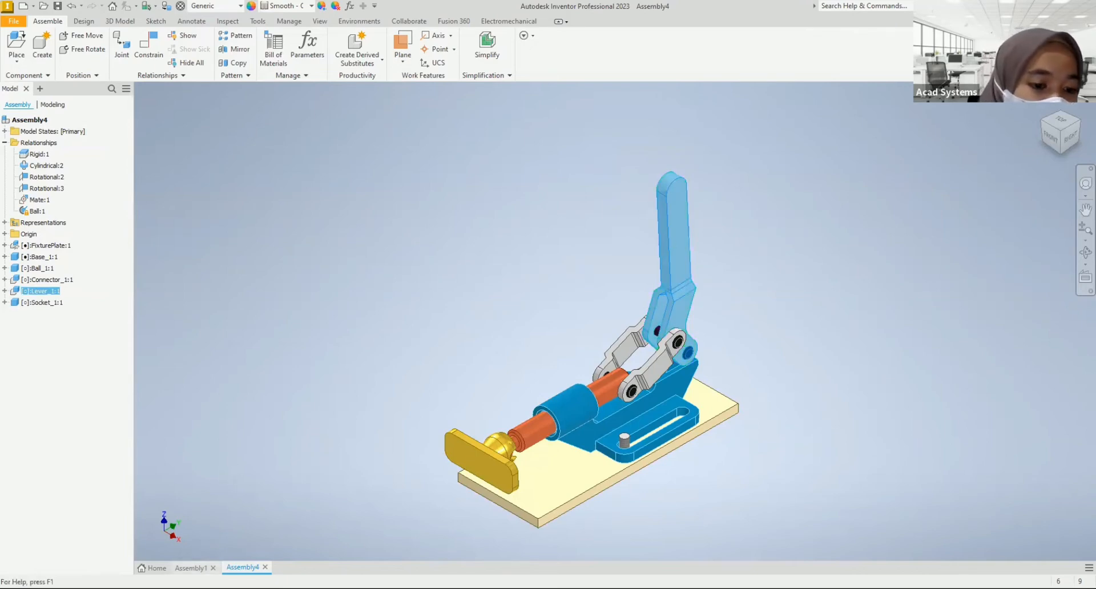
# Step: Check the finished Assembly1 for reference, then place one Grip_1 in Assembly4 beside the lever, rotated 90° about X
pyautogui.click(190, 568)
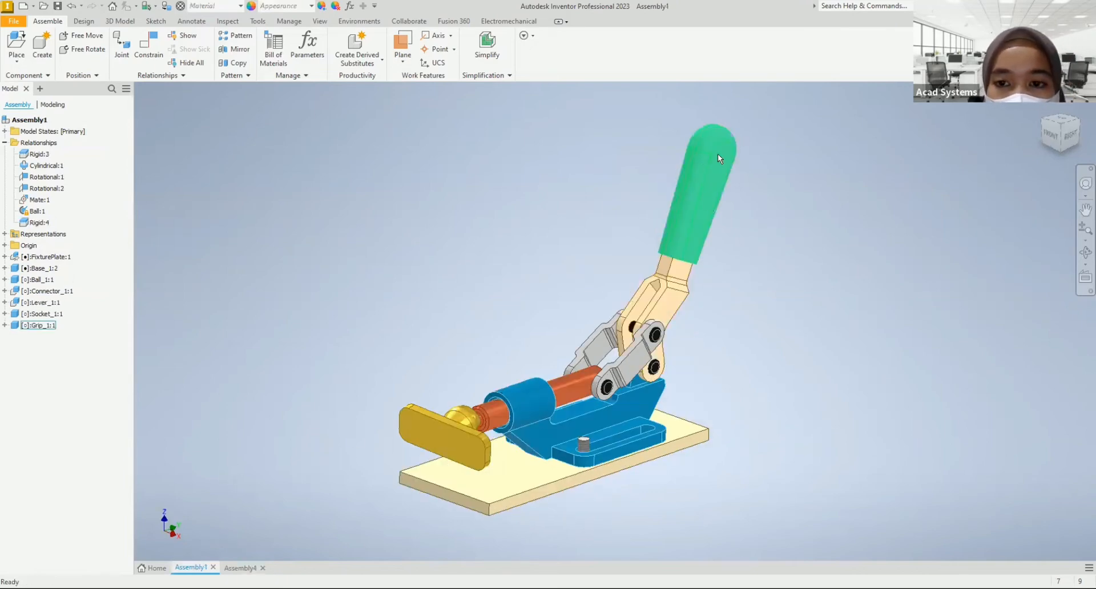
pyautogui.click(241, 567)
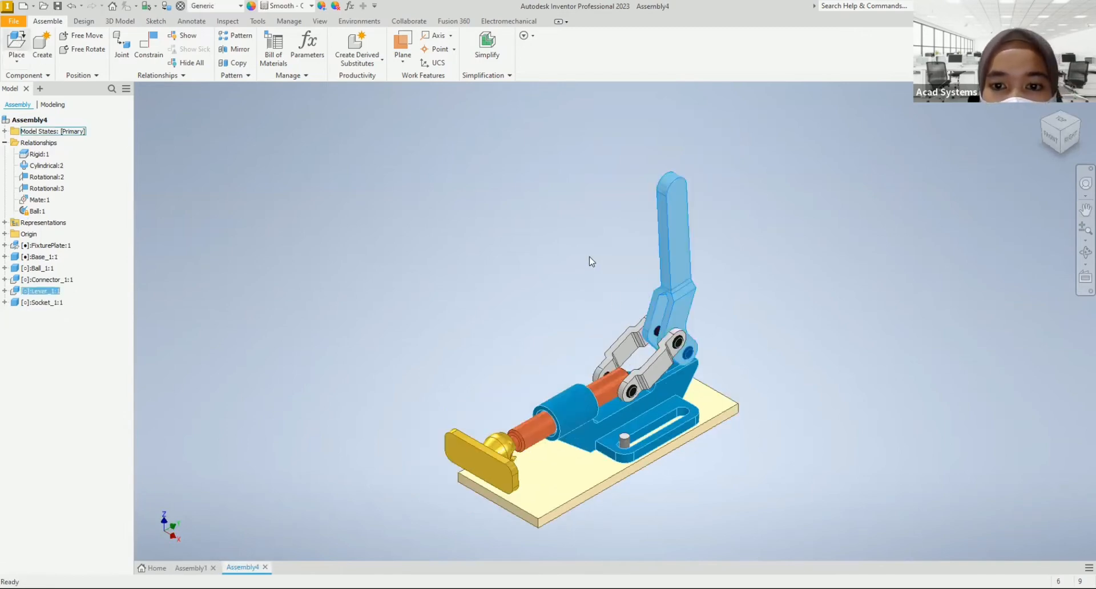
pyautogui.press('p')
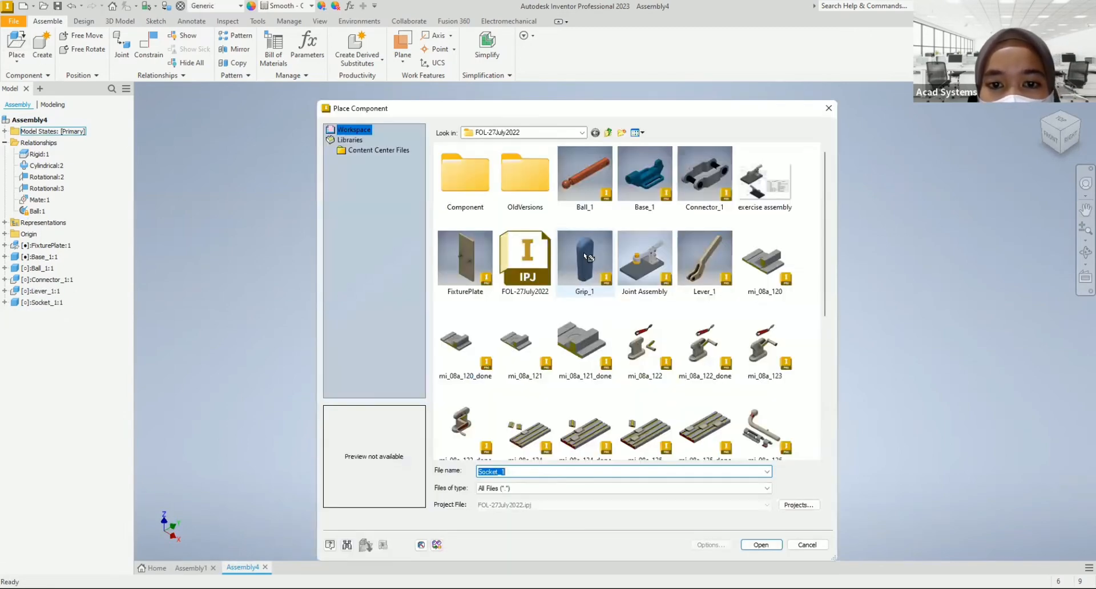
pyautogui.doubleClick(583, 252)
pyautogui.rightClick(521, 269)
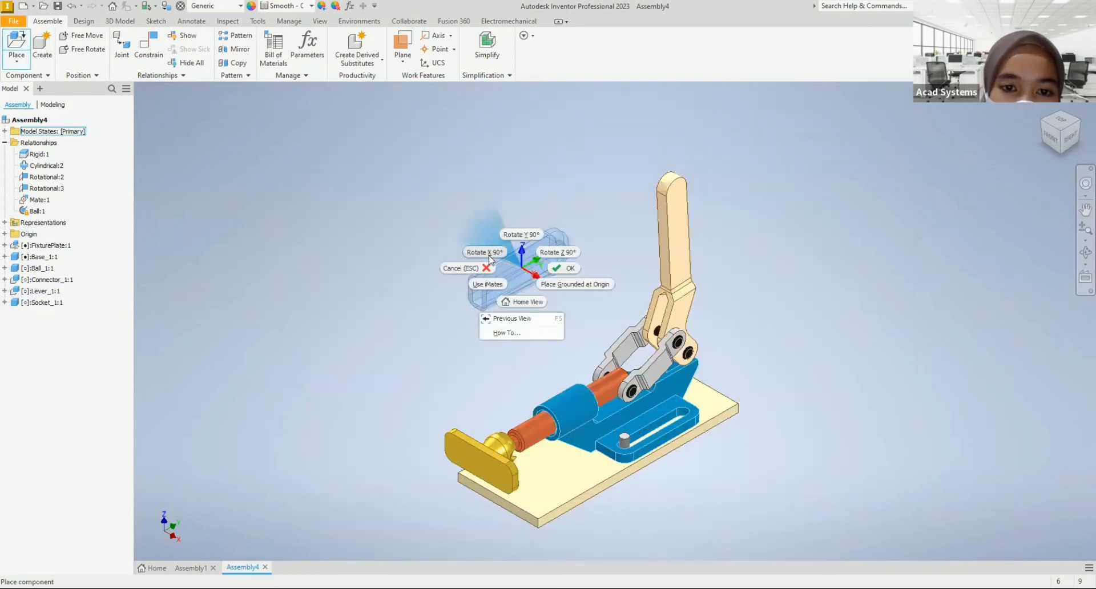
pyautogui.click(494, 256)
pyautogui.click(521, 249)
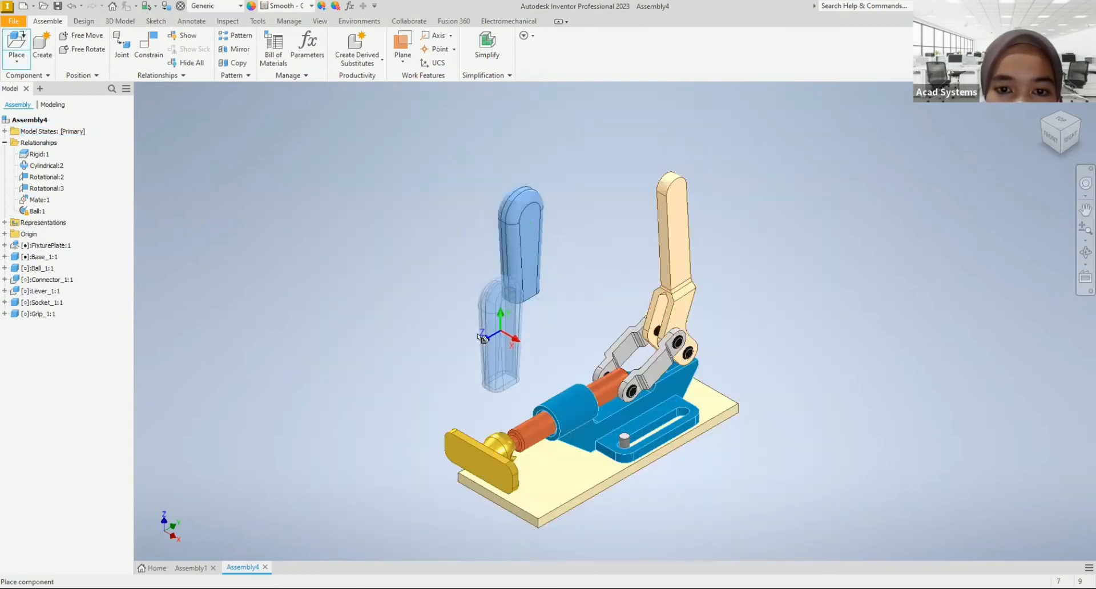
pyautogui.rightClick(477, 339)
pyautogui.click(518, 335)
pyautogui.click(530, 272)
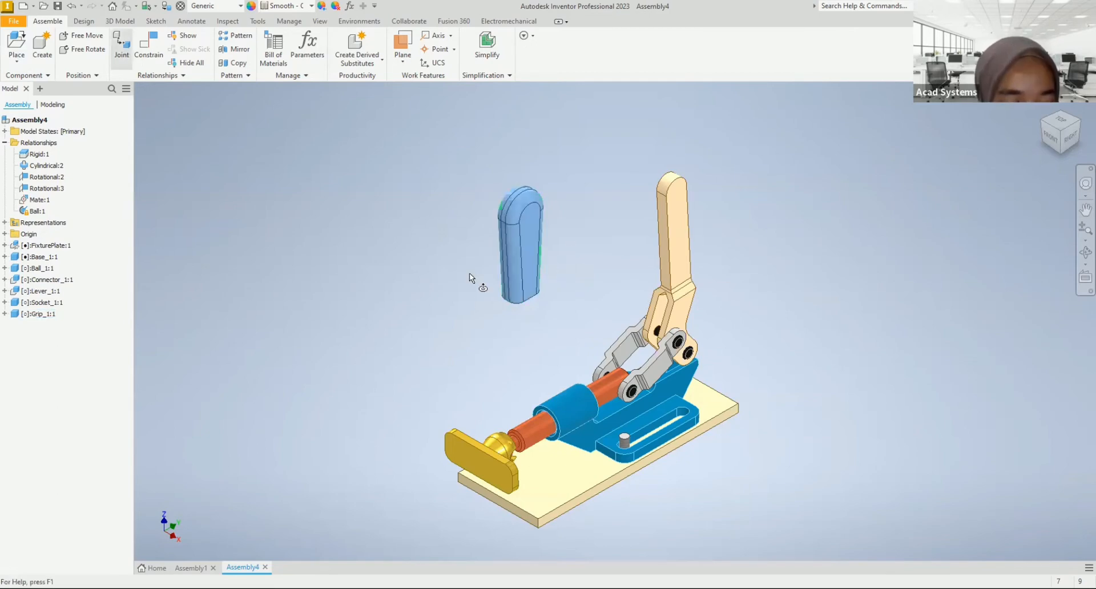
pyautogui.scroll(4, 477, 278)
pyautogui.scroll(-3, 452, 245)
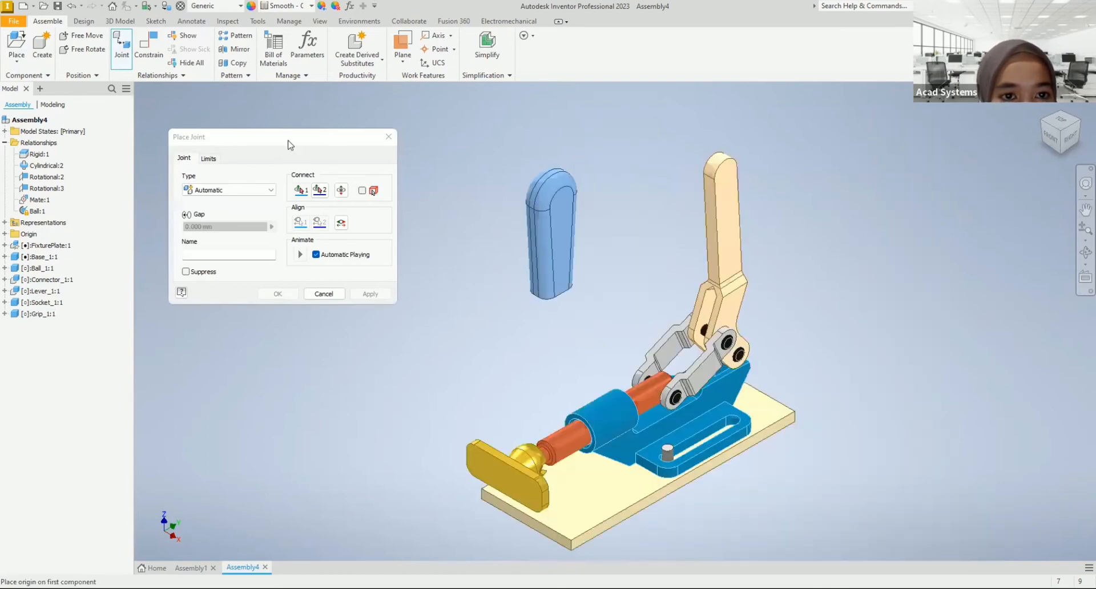
pyautogui.click(389, 136)
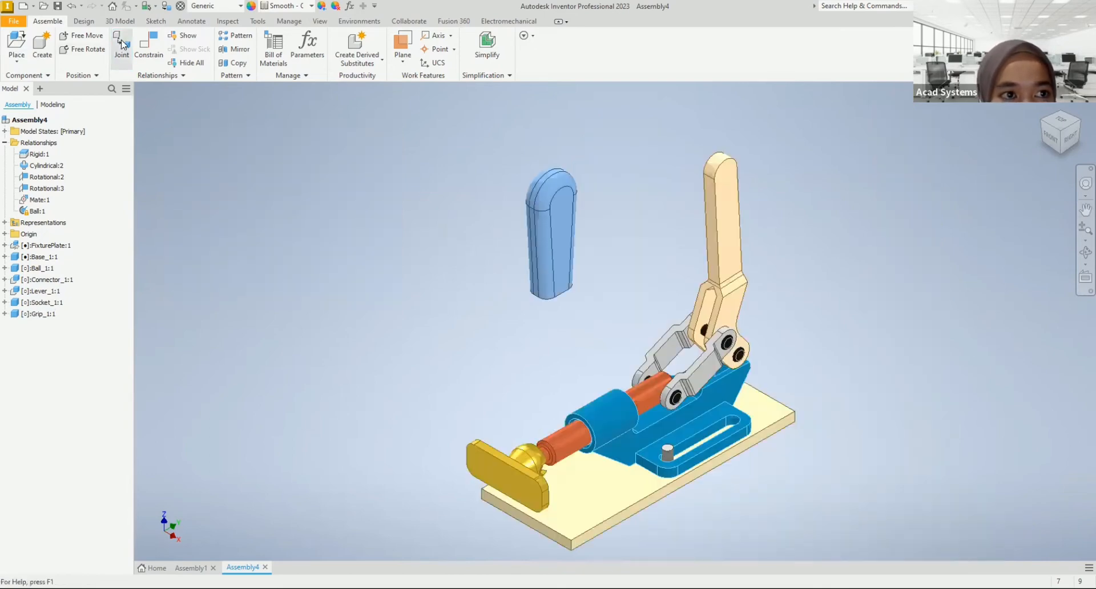
# Step: Start a joint and place its first origin midway between the grip's two flat side faces, at the rounded end's centre
pyautogui.click(122, 44)
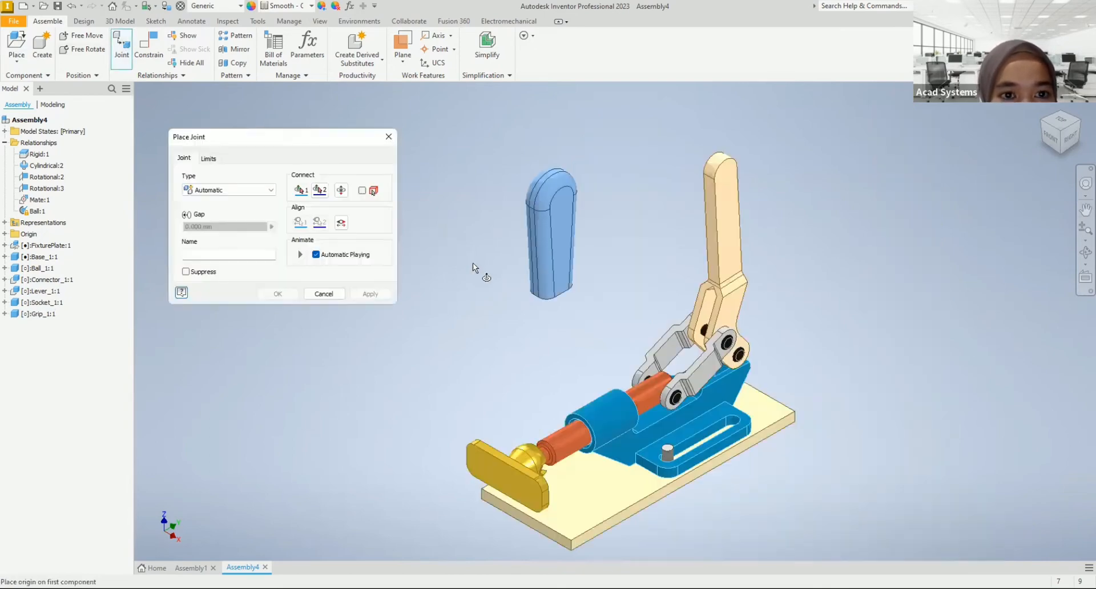
pyautogui.rightClick(440, 255)
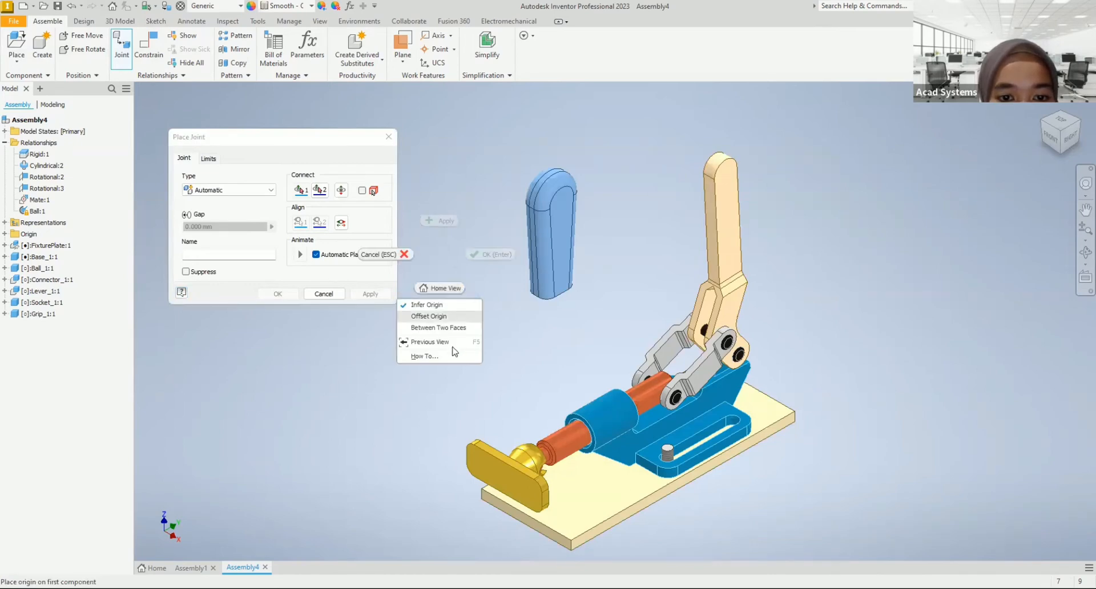
pyautogui.click(439, 328)
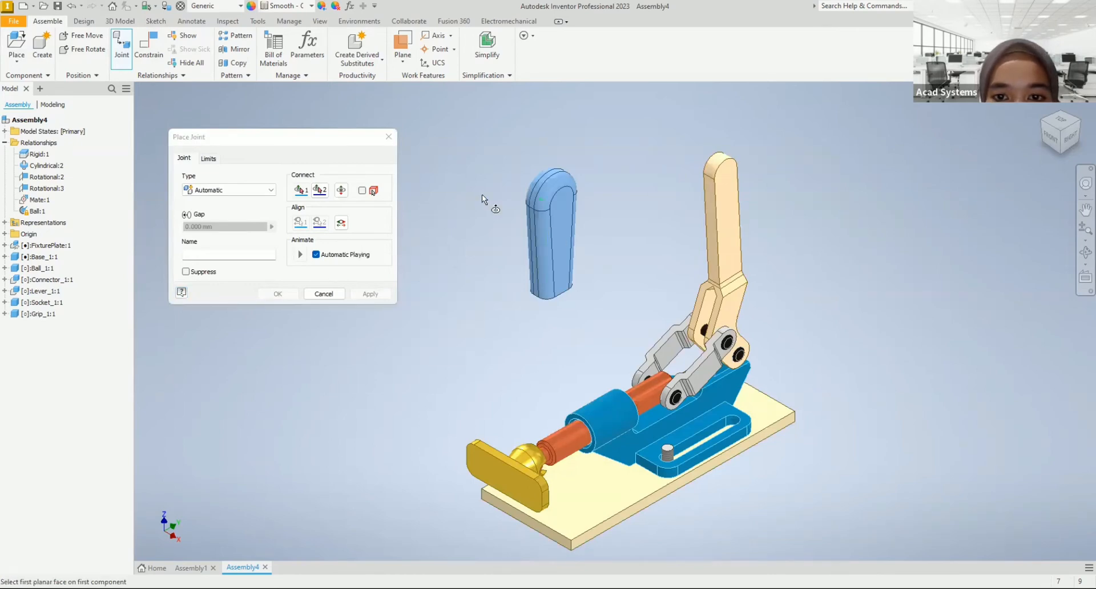
pyautogui.scroll(-3, 481, 190)
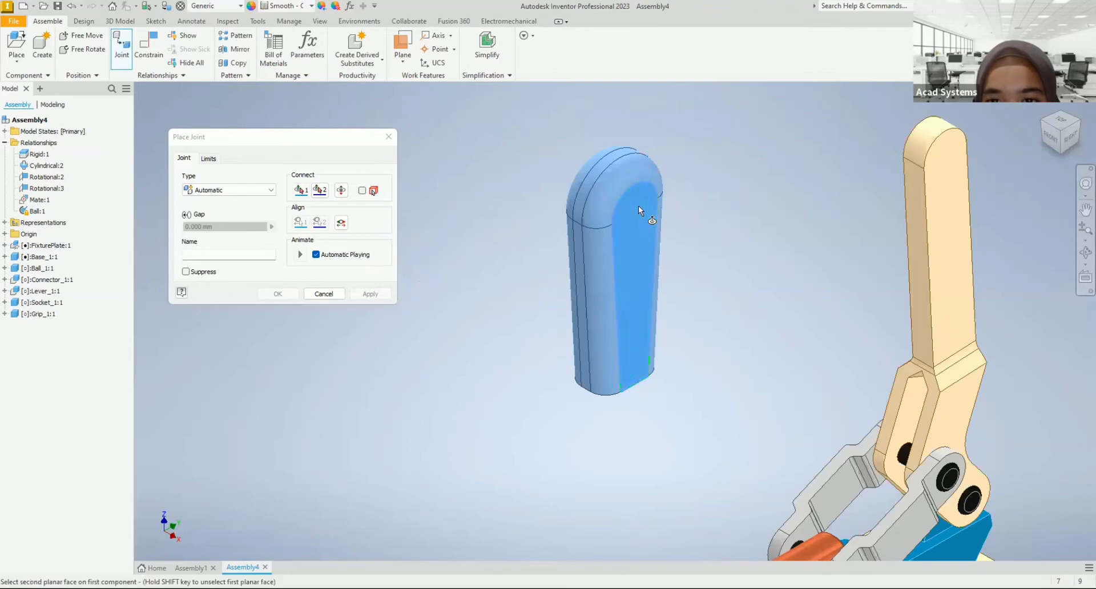
pyautogui.moveTo(553, 262)
pyautogui.keyDown('shift'); pyautogui.mouseDown(button='middle')
pyautogui.moveTo(773, 298)
pyautogui.moveTo(737, 299)
pyautogui.moveTo(779, 271)
pyautogui.mouseUp(button='middle'); pyautogui.keyUp('shift')
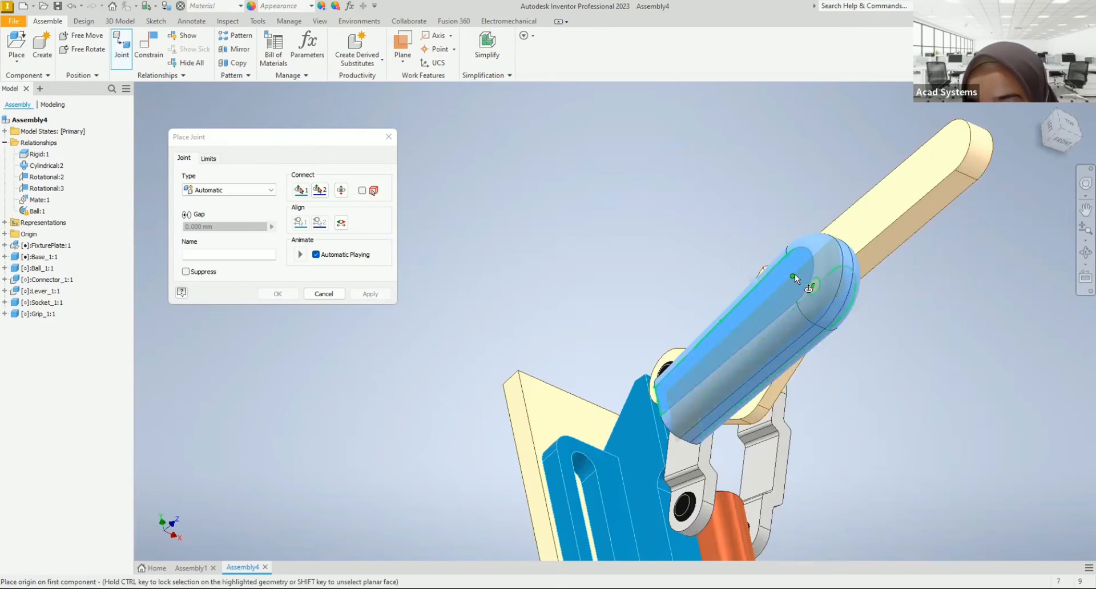
pyautogui.click(798, 278)
pyautogui.scroll(-5, 710, 274)
# Step: Place the joint's second origin midway between the lever's two flat side faces, at the centre of its rounded upper end
pyautogui.moveTo(686, 287)
pyautogui.keyDown('shift'); pyautogui.mouseDown(button='middle')
pyautogui.moveTo(582, 254)
pyautogui.moveTo(560, 269)
pyautogui.moveTo(673, 294)
pyautogui.mouseUp(button='middle'); pyautogui.keyUp('shift')
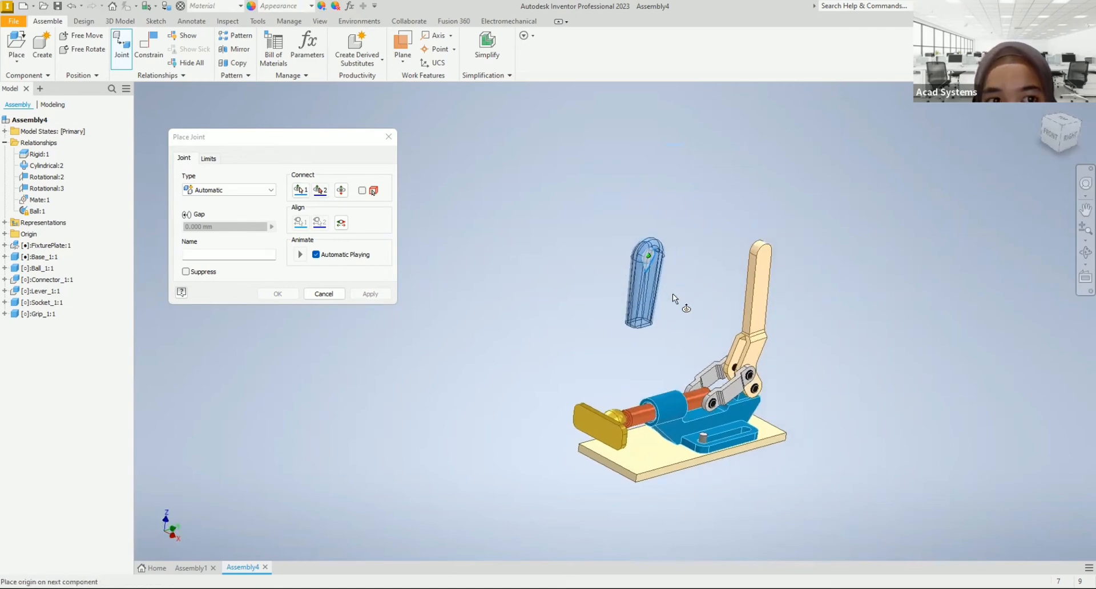
pyautogui.scroll(3, 673, 294)
pyautogui.rightClick(730, 283)
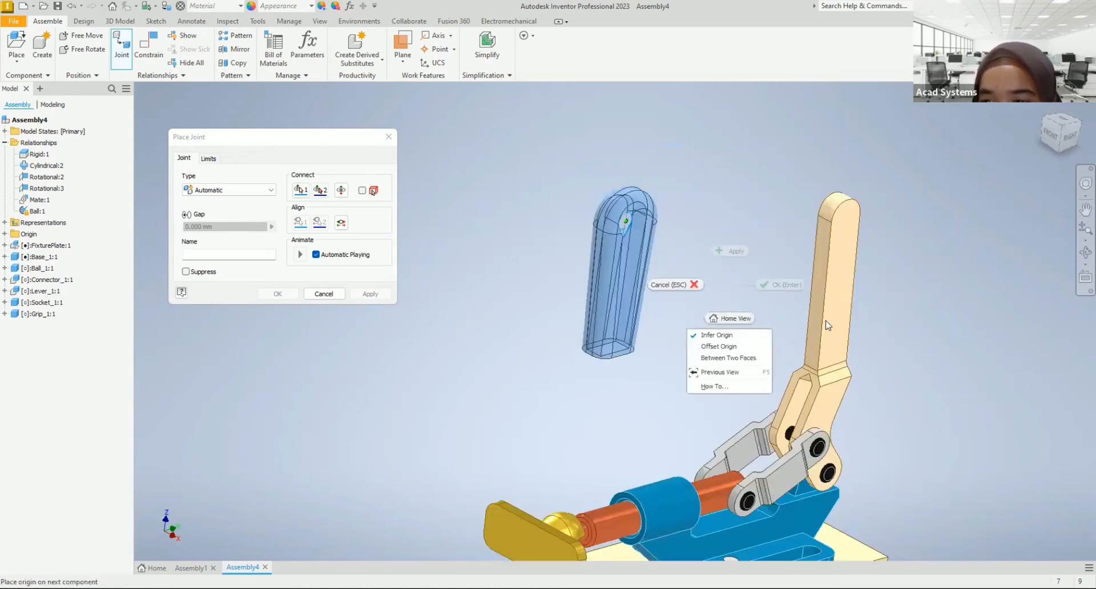
pyautogui.click(719, 358)
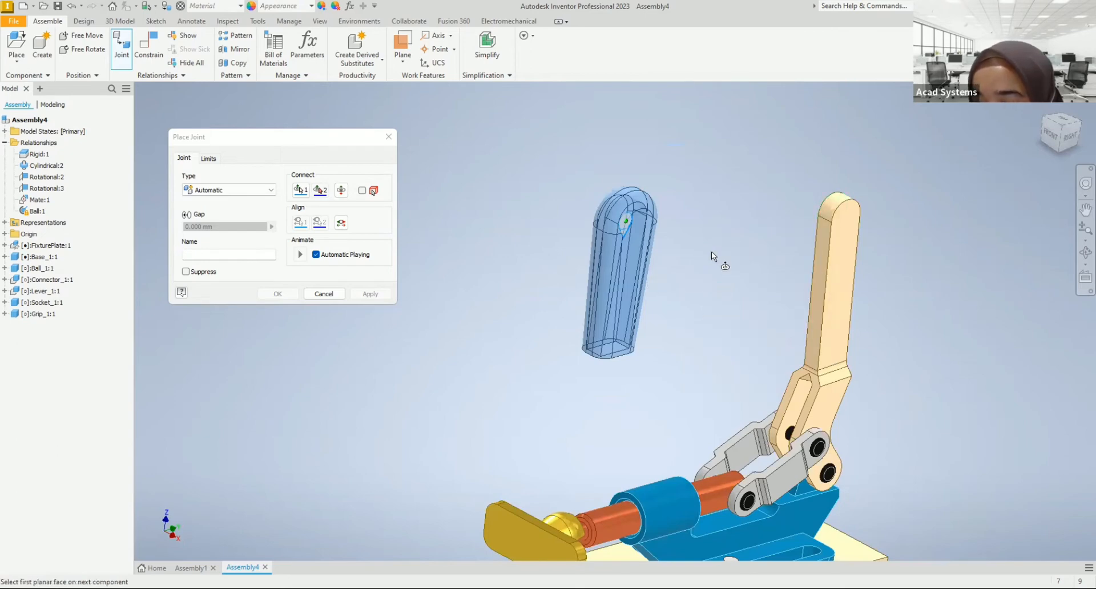
pyautogui.click(845, 240)
pyautogui.scroll(3, 768, 243)
pyautogui.keyDown('shift'); pyautogui.moveTo(791, 246); pyautogui.dragTo(856, 197, button='middle'); pyautogui.keyUp('shift')
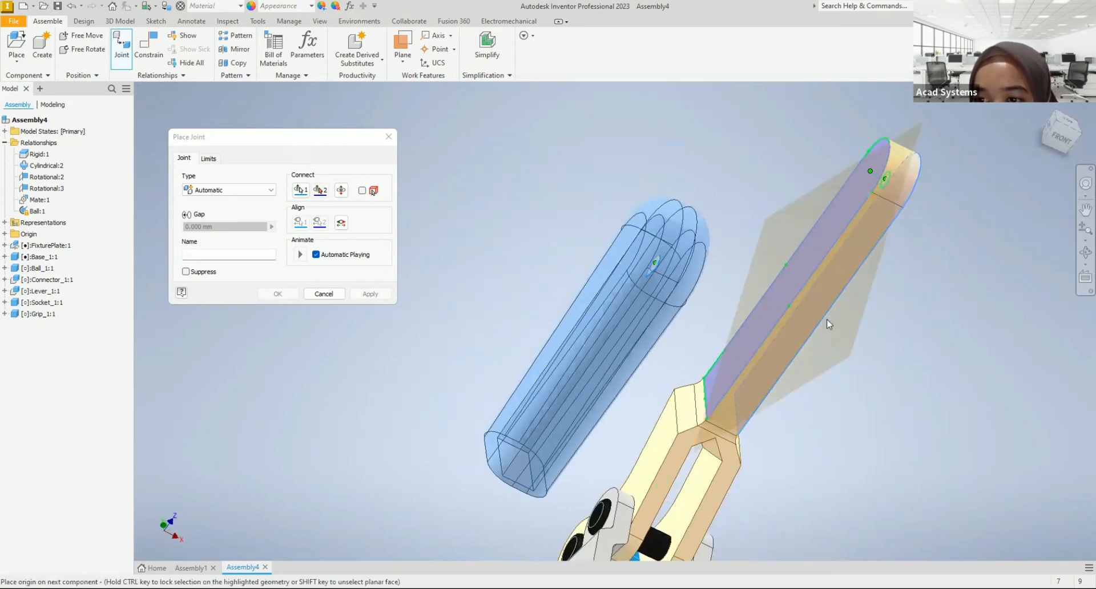
pyautogui.click(786, 319)
pyautogui.scroll(-5, 788, 331)
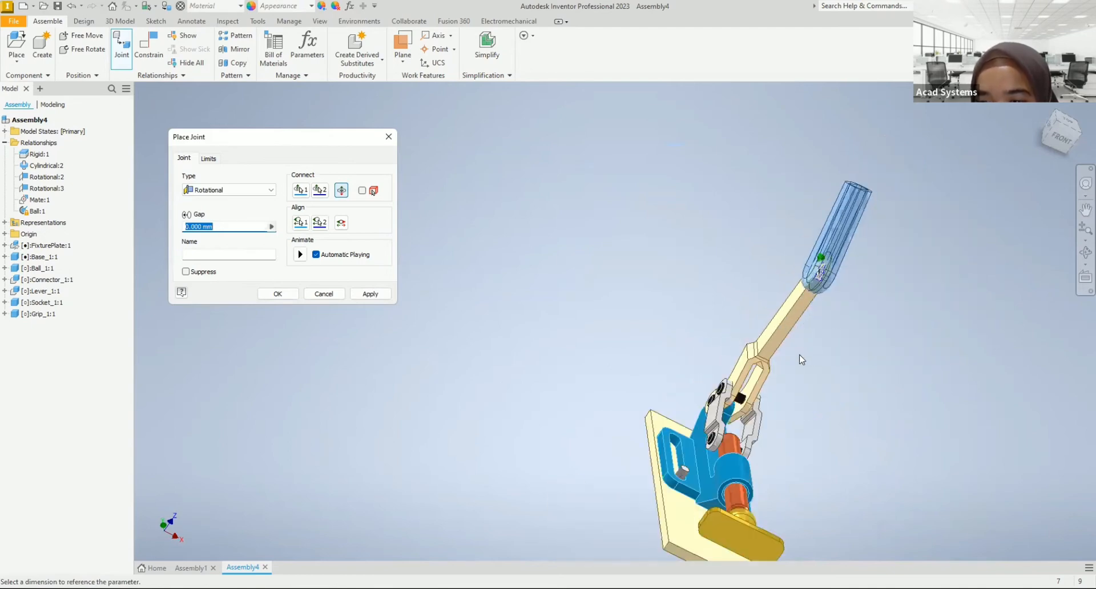
pyautogui.keyDown('shift'); pyautogui.moveTo(801, 355); pyautogui.dragTo(850, 255, button='middle'); pyautogui.keyUp('shift')
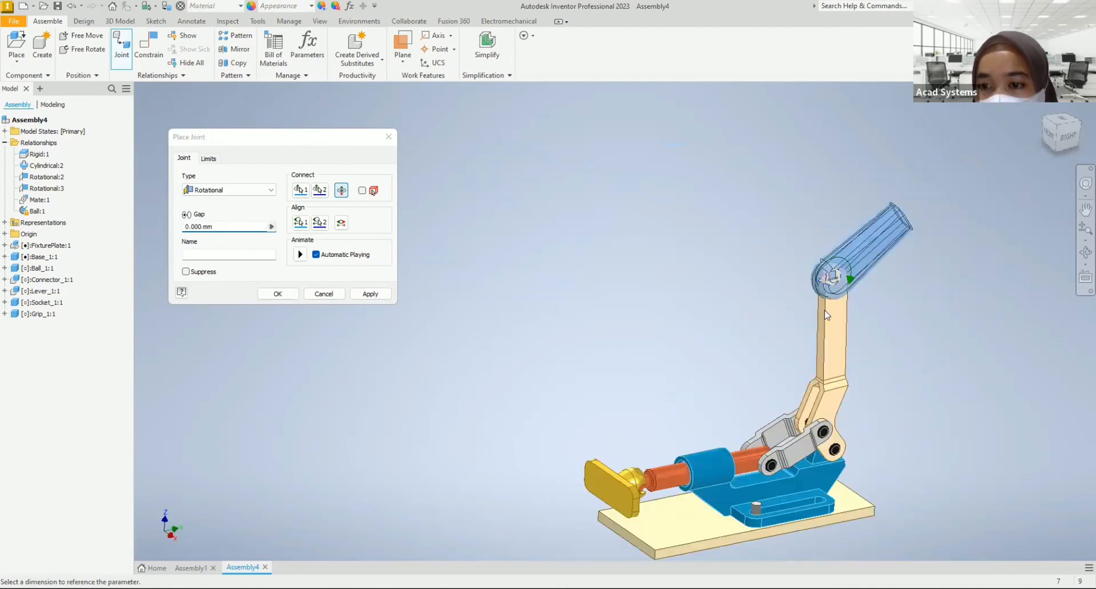
pyautogui.click(736, 431)
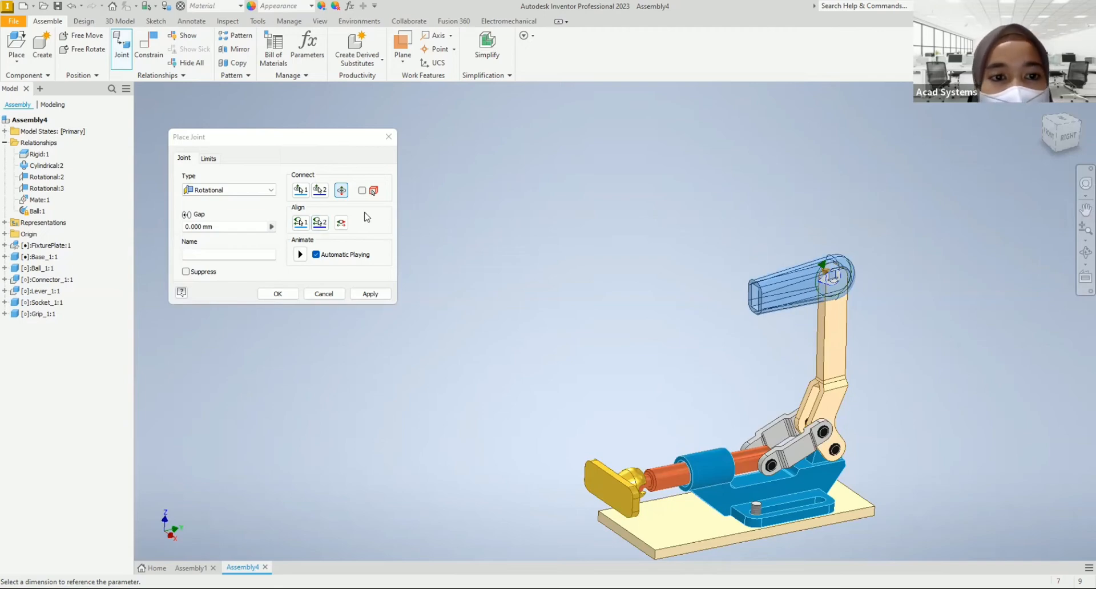
# Step: Align the grip lengthwise over the lever arm, create the rotational joint with a 0 mm gap, and test the grip's rotation
pyautogui.click(301, 222)
pyautogui.click(764, 300)
pyautogui.click(823, 363)
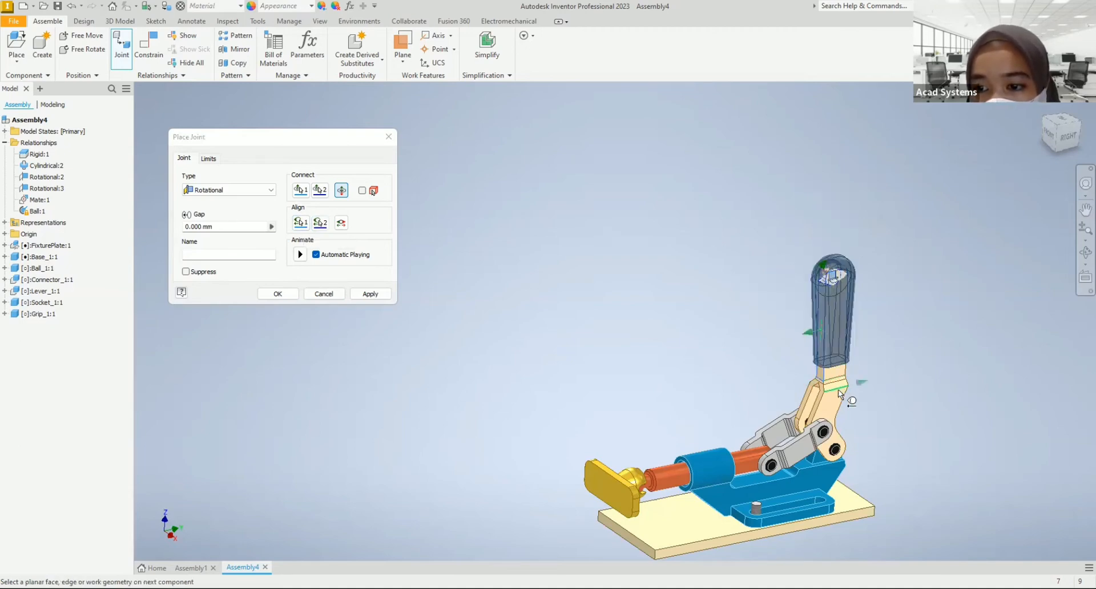
pyautogui.click(839, 391)
pyautogui.scroll(-3, 825, 341)
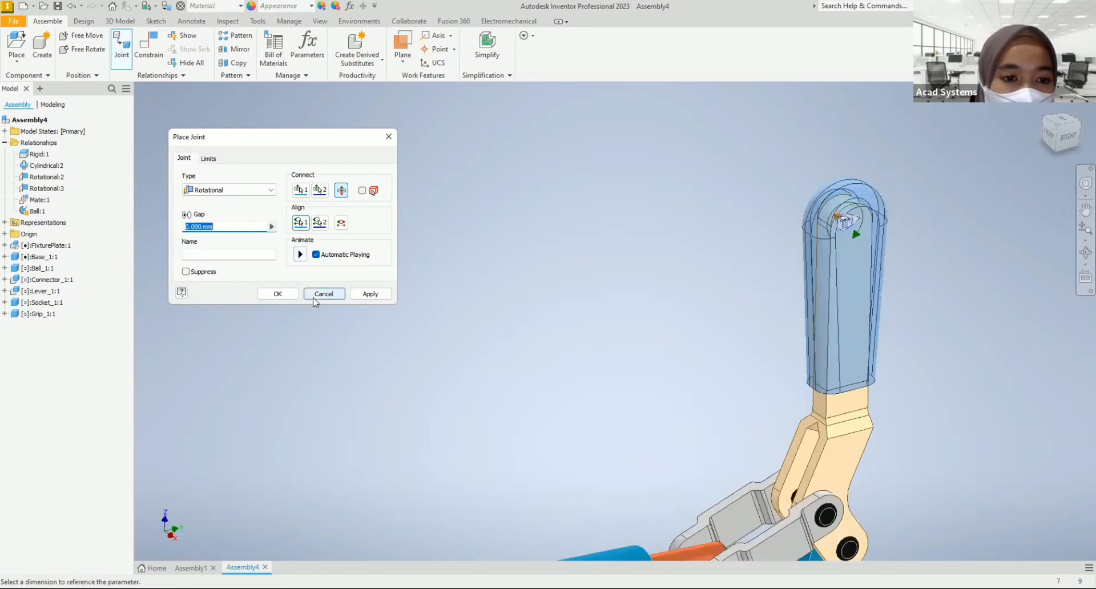
pyautogui.click(288, 296)
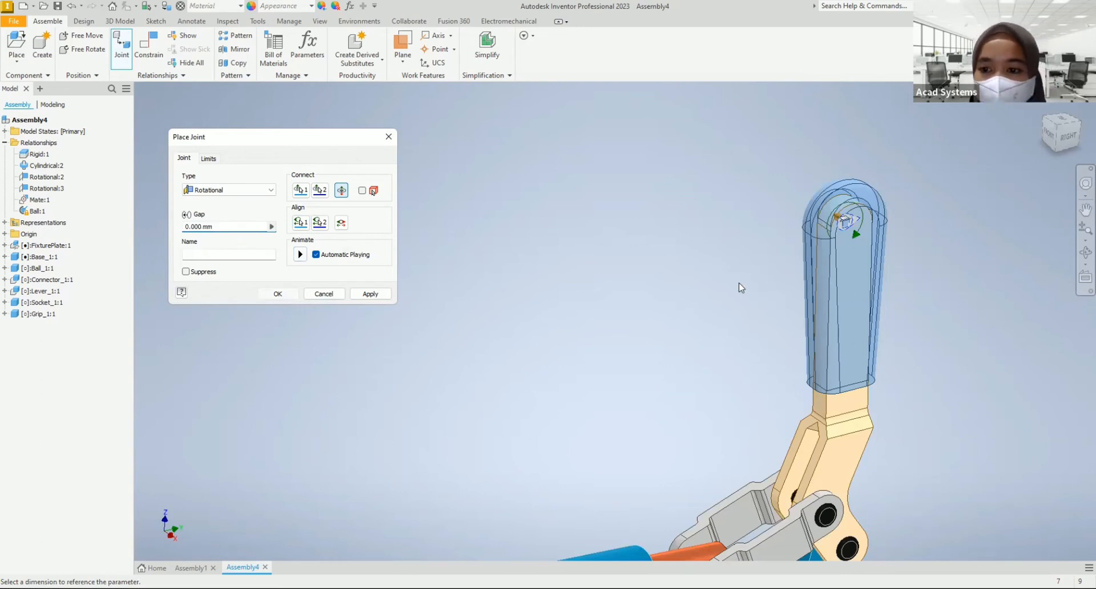
pyautogui.scroll(5, 732, 277)
pyautogui.moveTo(779, 263); pyautogui.dragTo(768, 286)
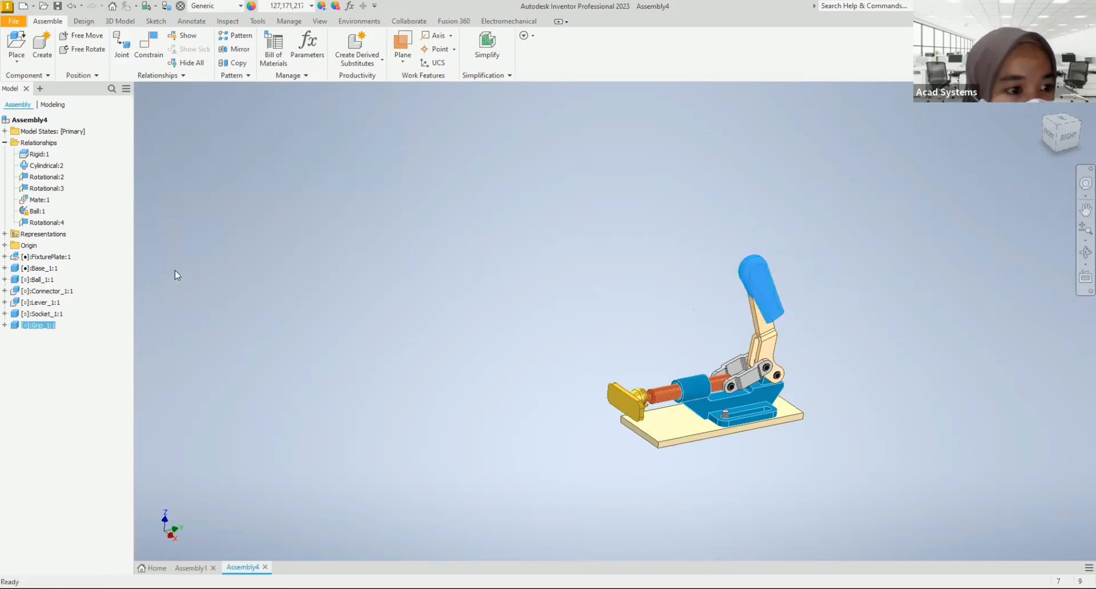
# Step: Edit the rotational joint between the grip and the lever and change its type to Rigid
pyautogui.click(40, 222)
pyautogui.rightClick(37, 222)
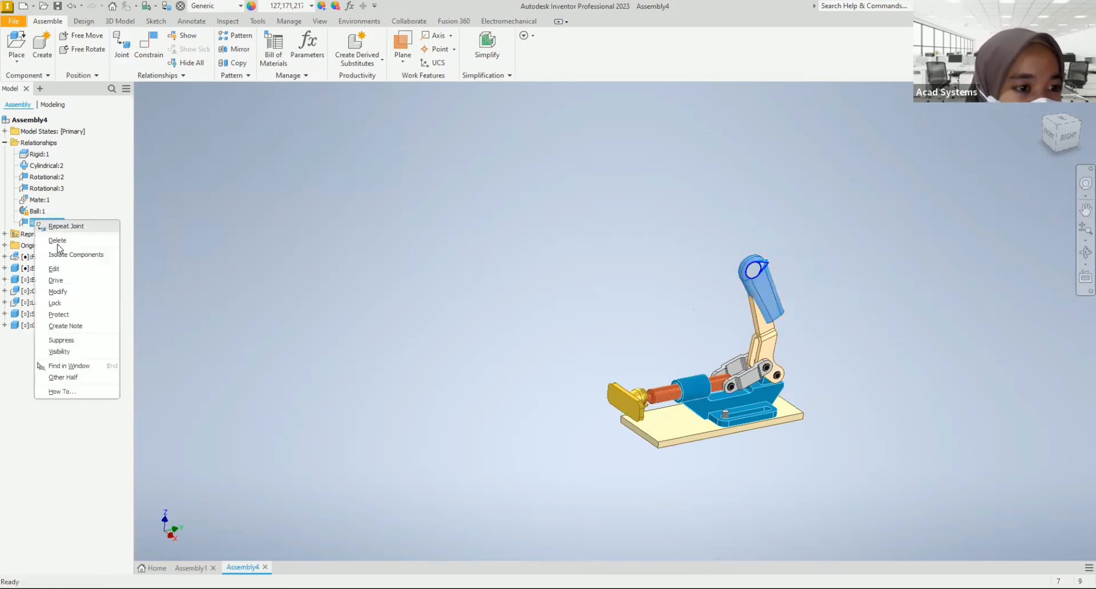
pyautogui.click(54, 268)
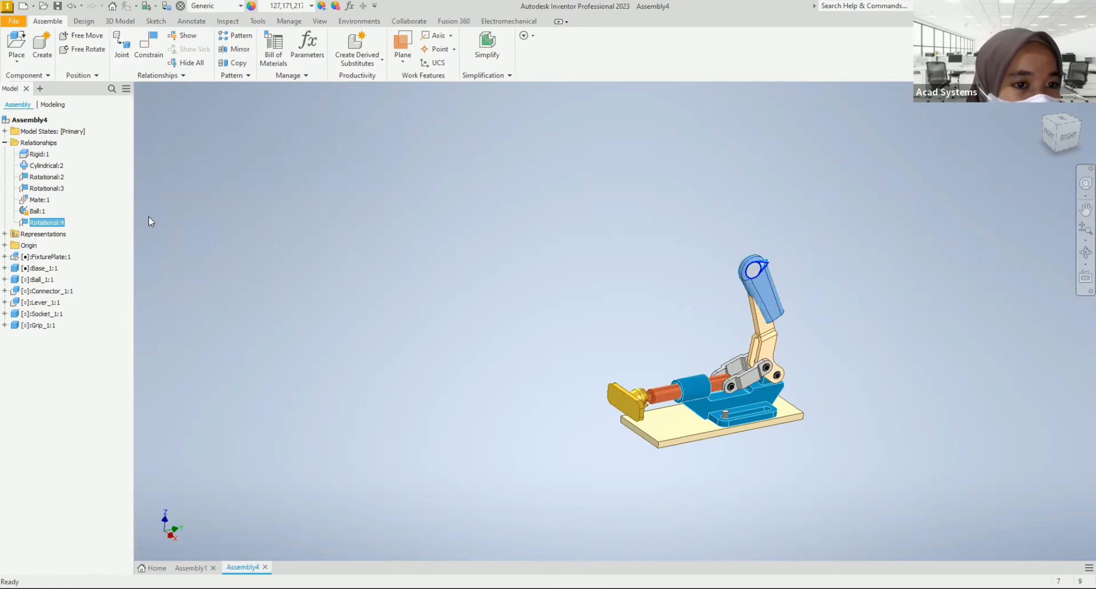
pyautogui.click(209, 191)
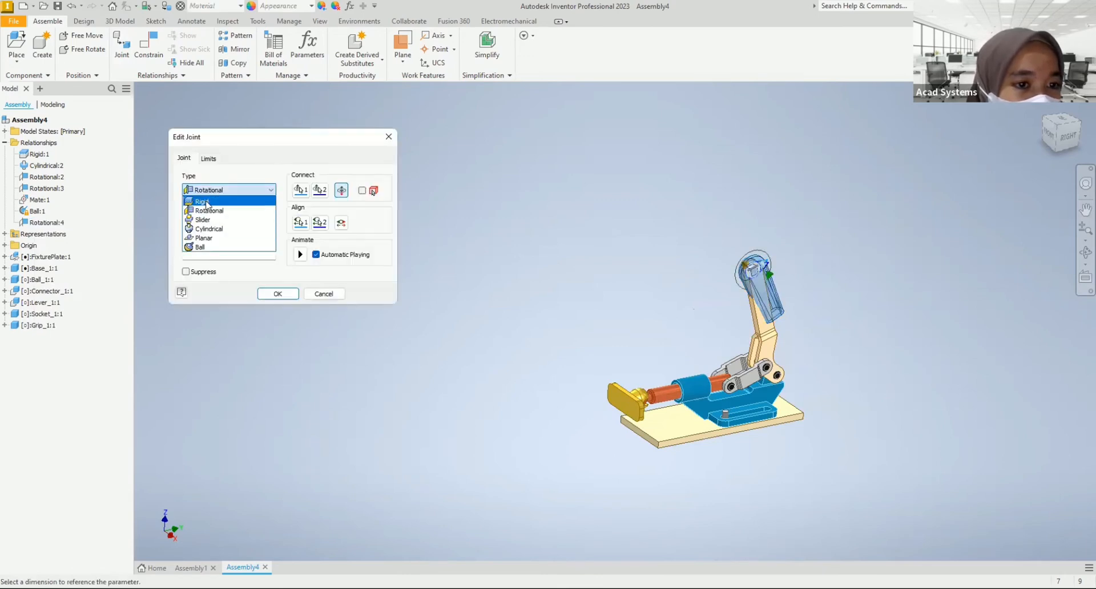
pyautogui.click(206, 201)
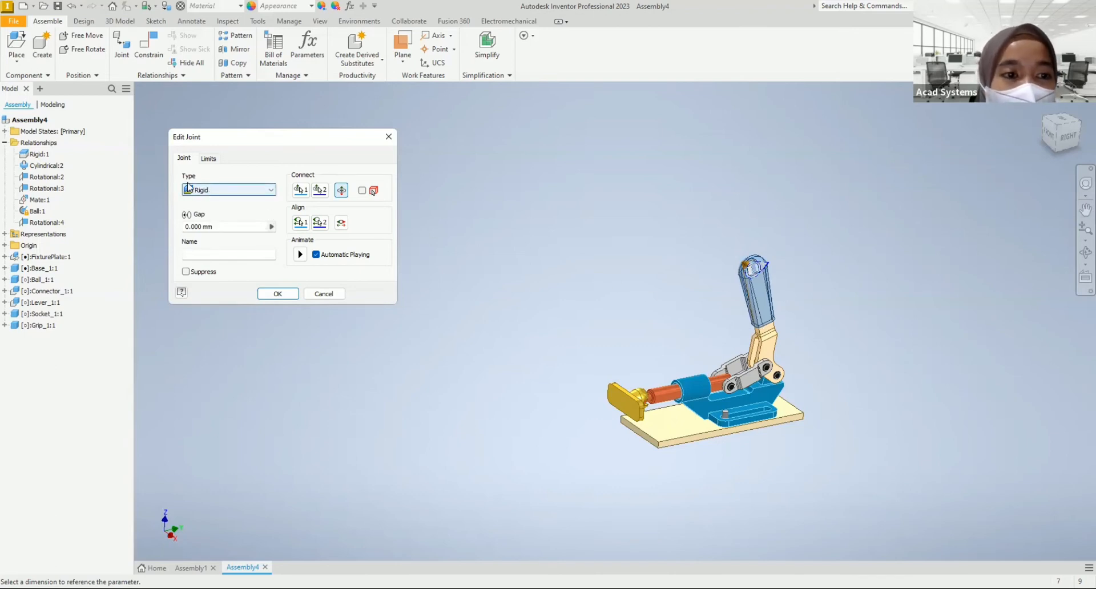
pyautogui.click(214, 192)
pyautogui.click(218, 201)
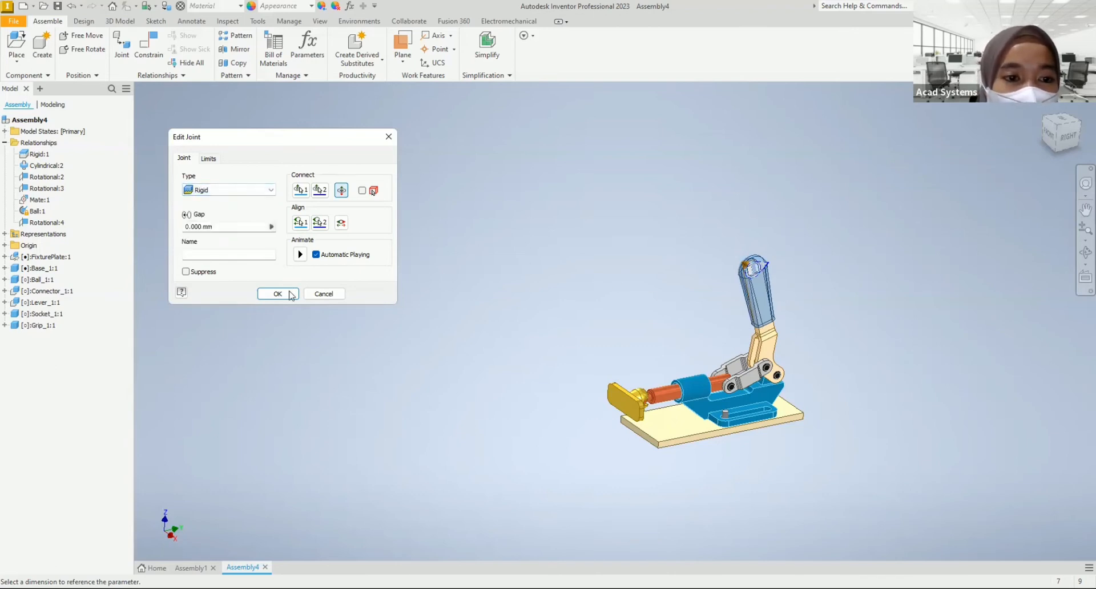
# Step: Test the clamp's motion by swinging the grip and lever down toward the ball rod, and restore the home view
pyautogui.moveTo(753, 296); pyautogui.dragTo(681, 307)
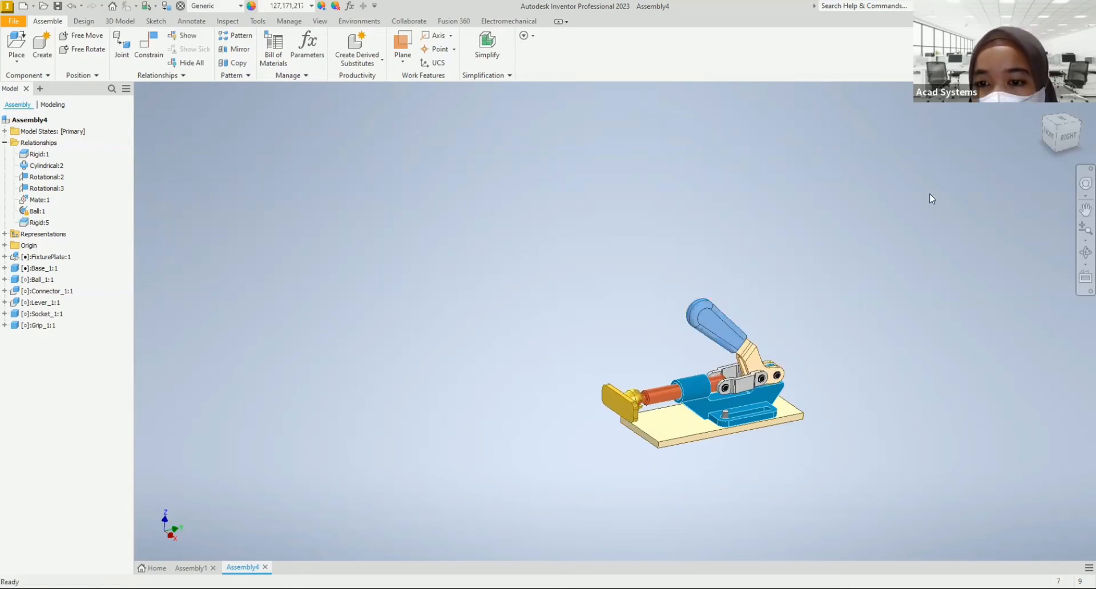
pyautogui.click(1045, 110)
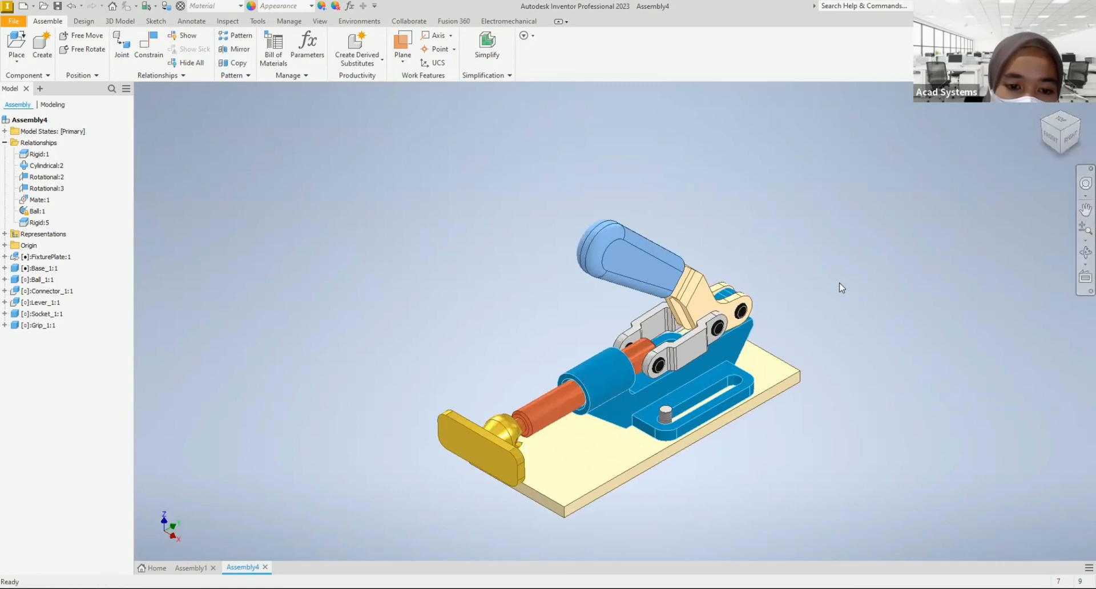
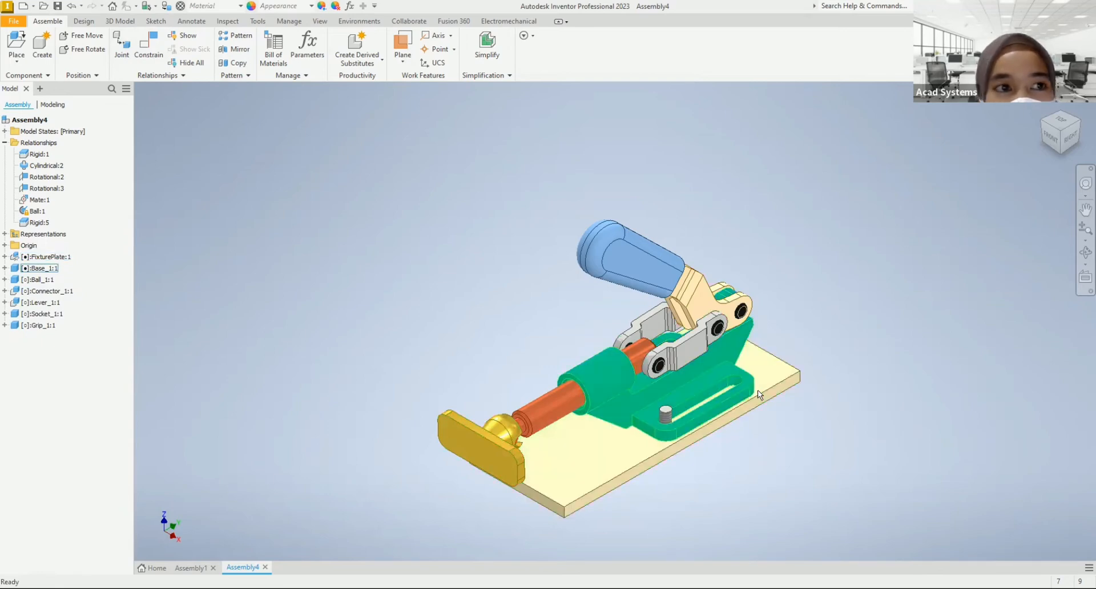
# Step: Review the assembly and motion constraint types, and leave the constraint and joint commands without placing anything
pyautogui.click(162, 59)
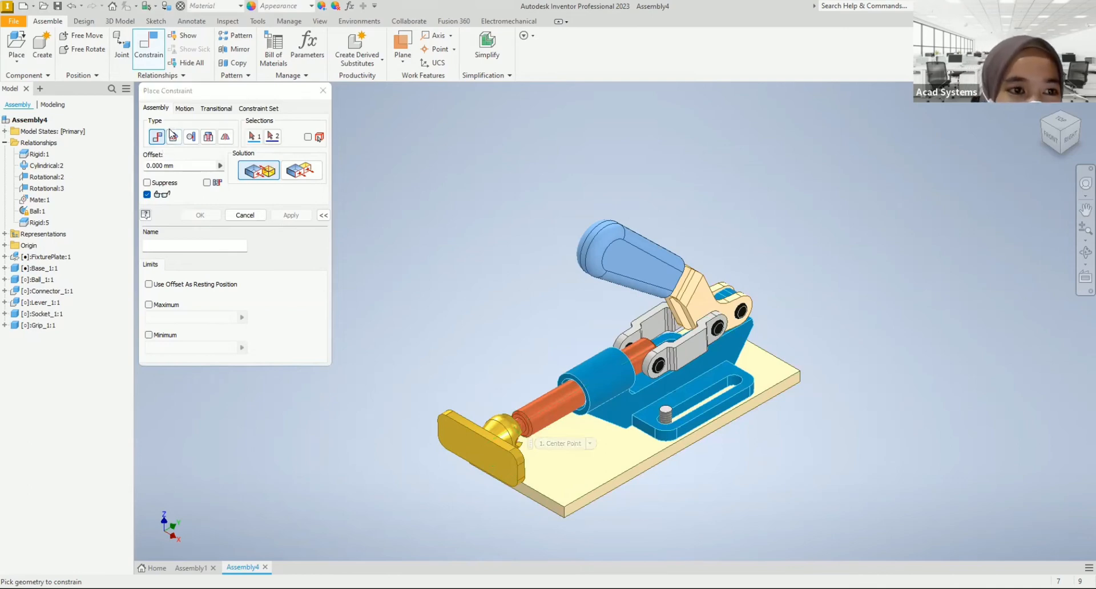
pyautogui.click(184, 109)
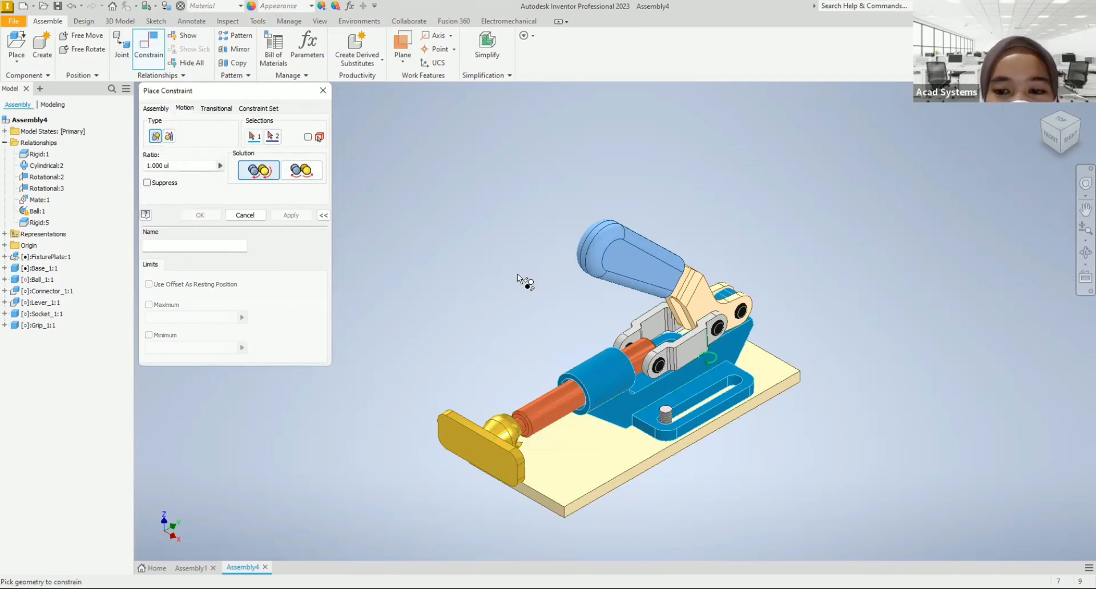
pyautogui.click(157, 109)
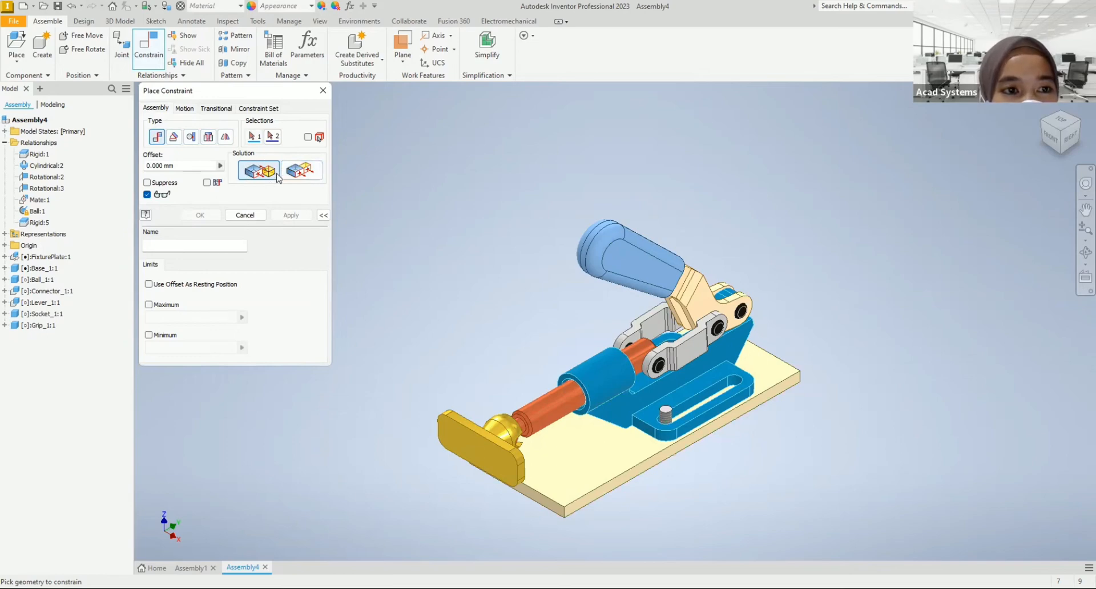
pyautogui.click(324, 90)
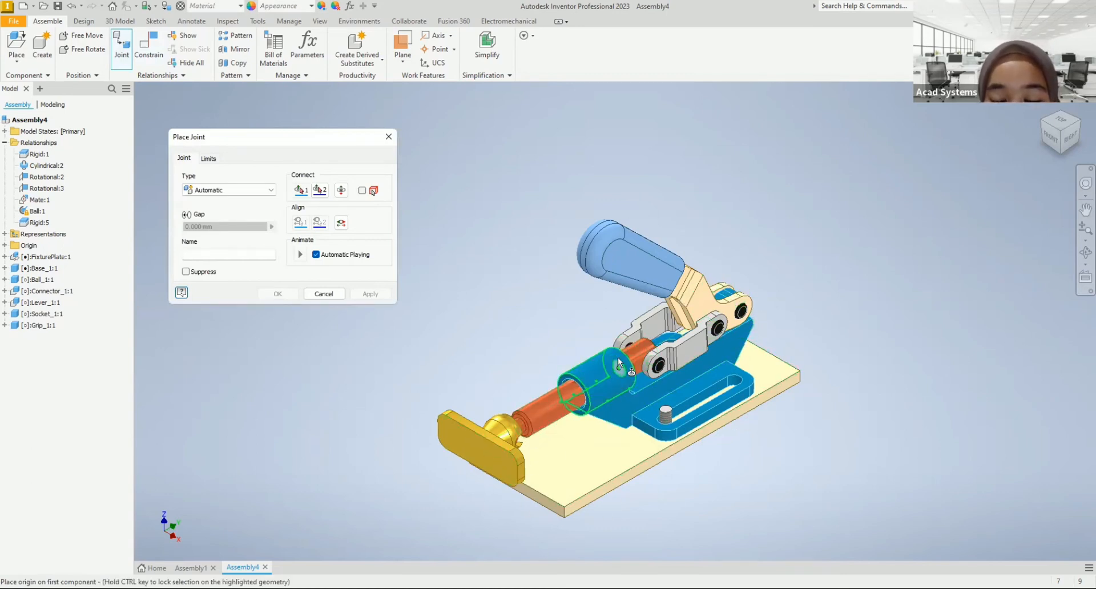
pyautogui.click(323, 295)
# Step: Swing the grip and lever up and back down to test the clamp's motion, and review the available joint types without placing one
pyautogui.moveTo(653, 279); pyautogui.dragTo(669, 244)
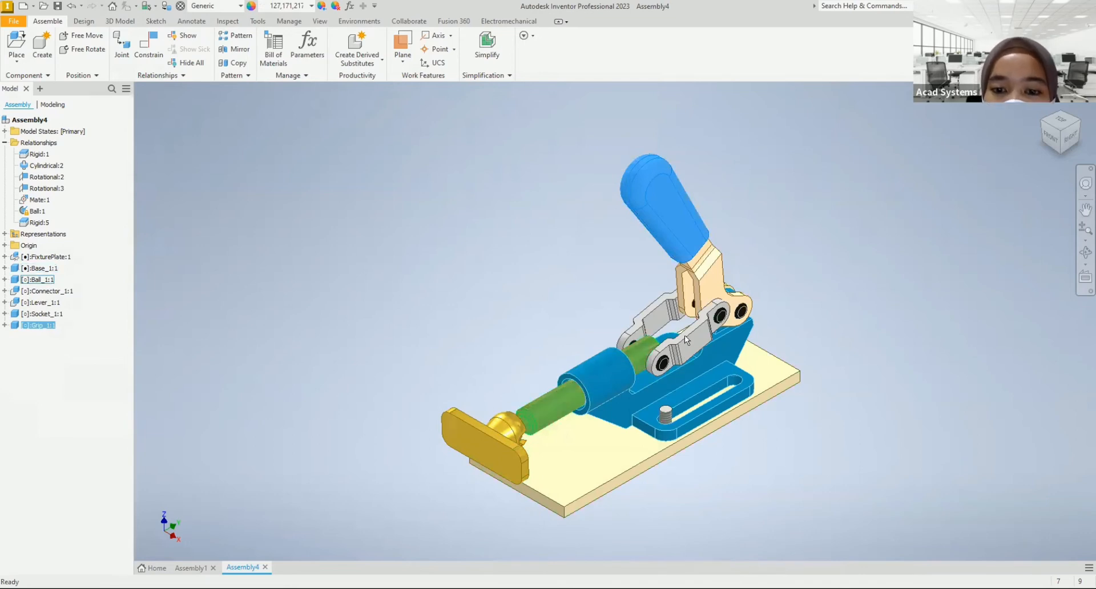
pyautogui.moveTo(680, 218); pyautogui.dragTo(472, 255)
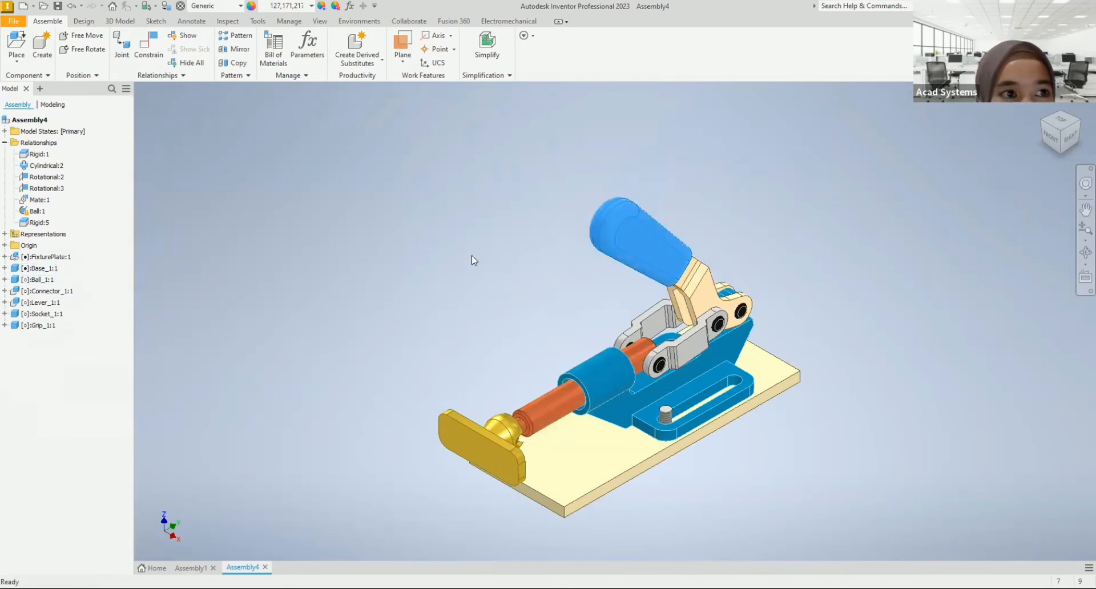
pyautogui.click(121, 50)
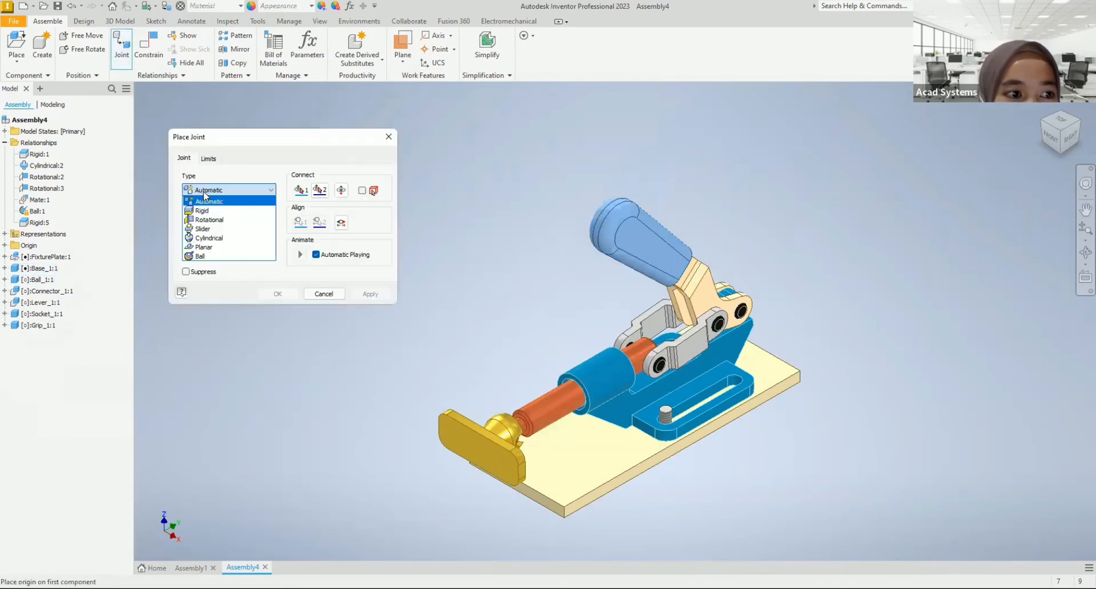
pyautogui.click(390, 138)
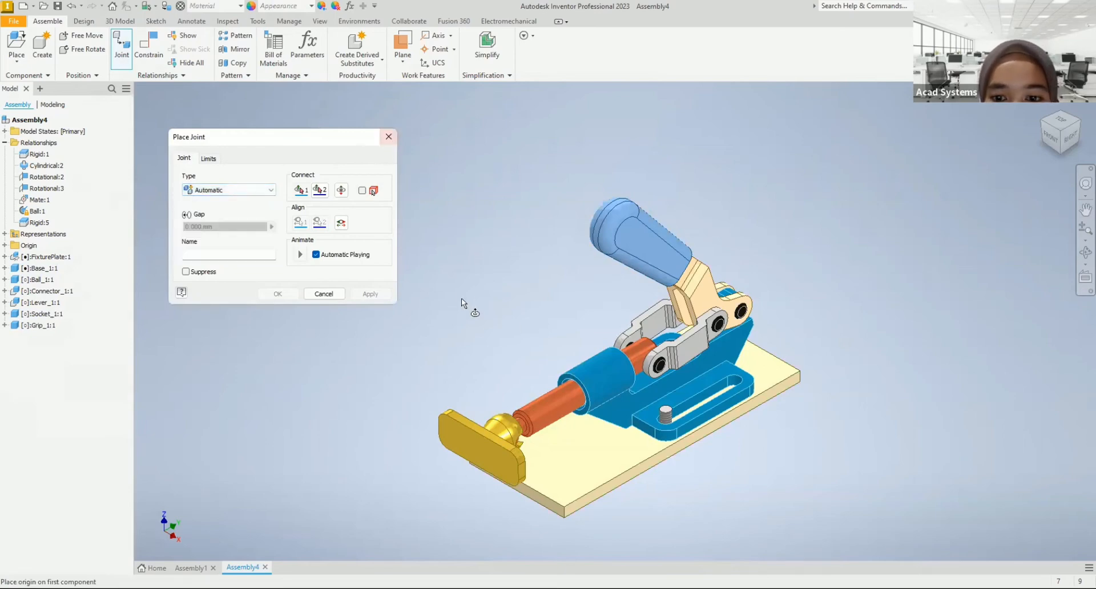
pyautogui.click(390, 137)
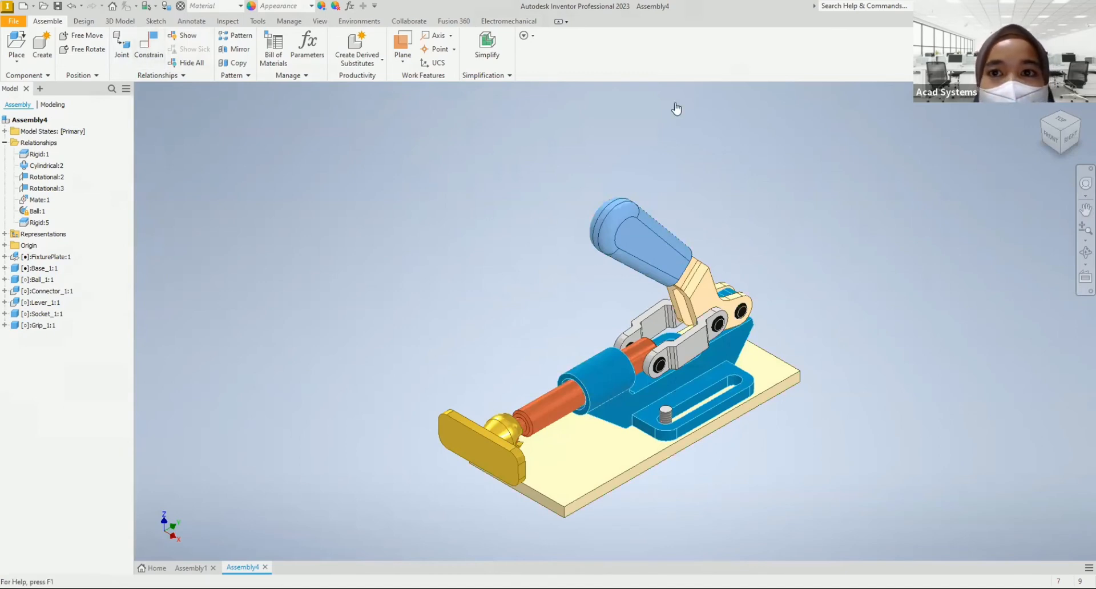
# Step: Switch to the Chrome browser and open acadsystems.com in a new tab
pyautogui.hotkey('alt', 'Tab')
pyautogui.hotkey('ctrl', 't')
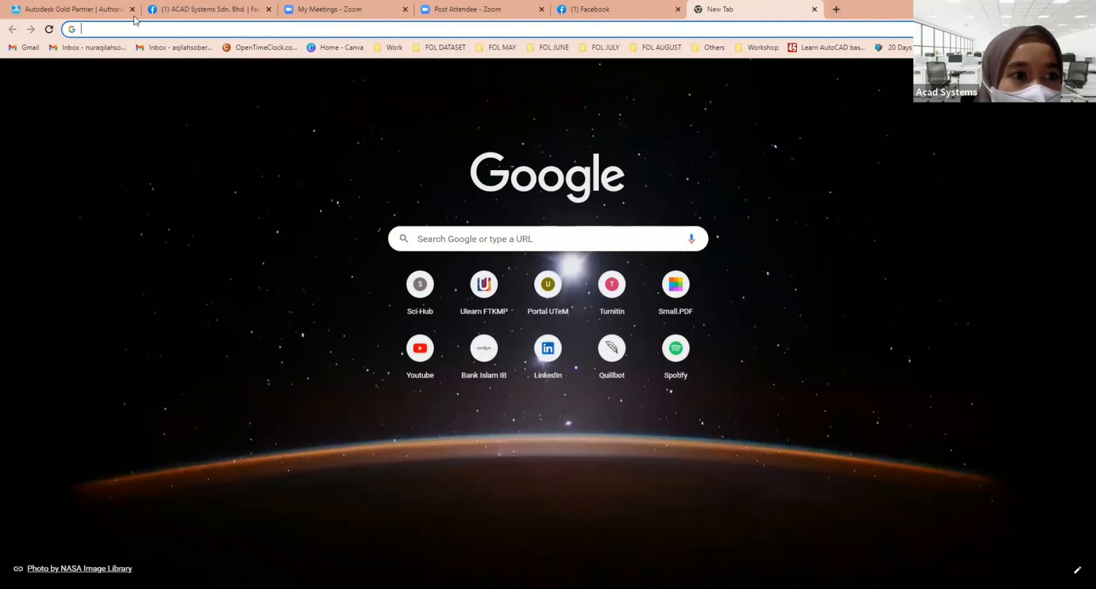
pyautogui.click(112, 29)
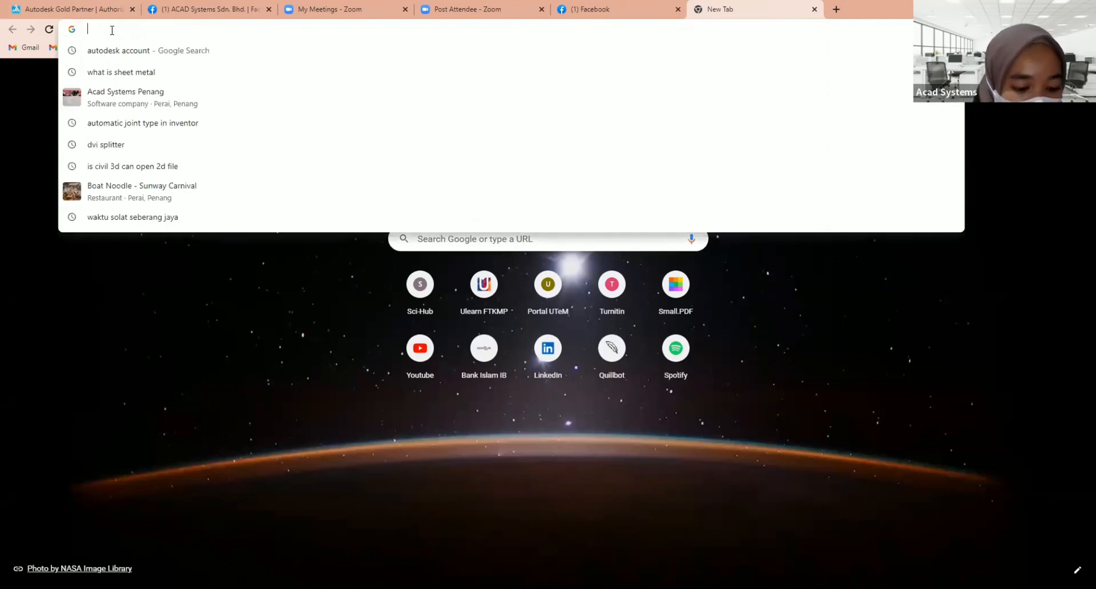
pyautogui.write('acad')
pyautogui.write('systems.com')
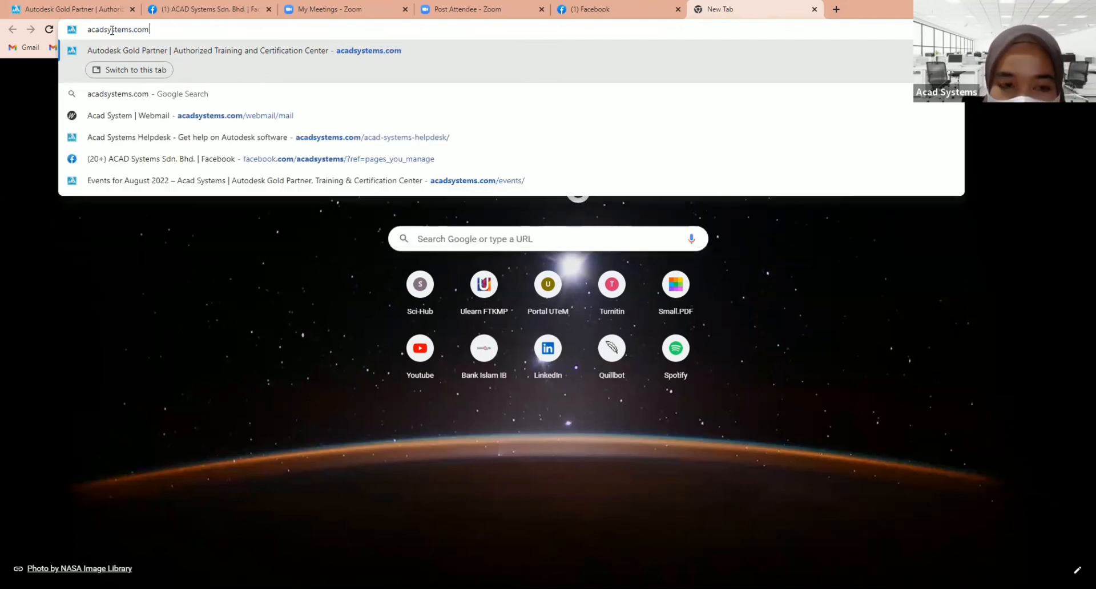
pyautogui.press('Return')
# Step: Open the Acad Systems YouTube channel from the website's footer and show its uploaded videos
pyautogui.scroll(-1, 709, 314)
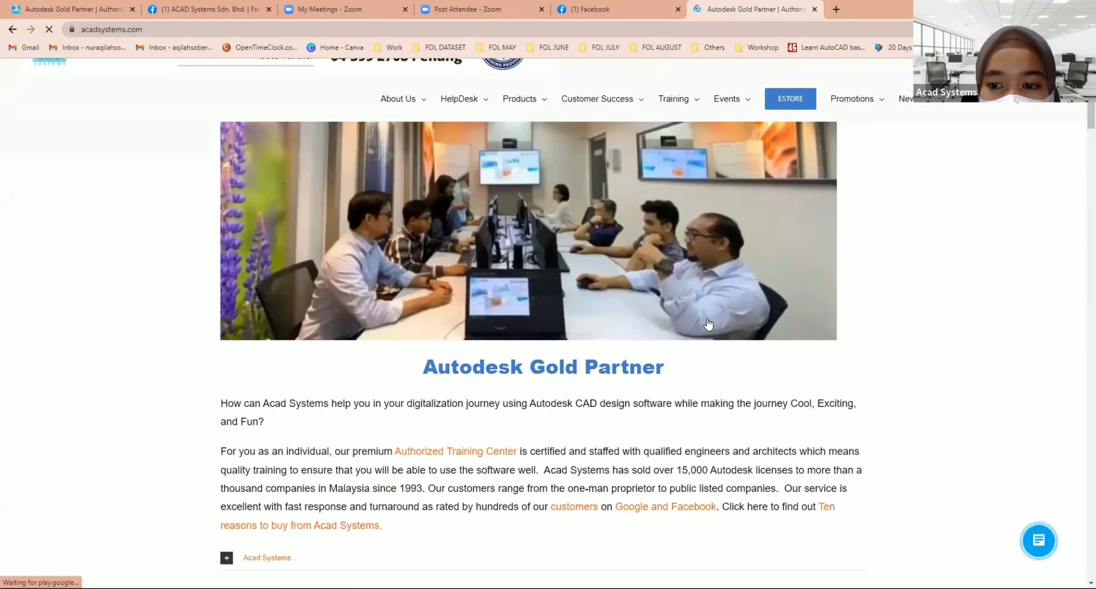
pyautogui.scroll(-15, 1080, 551)
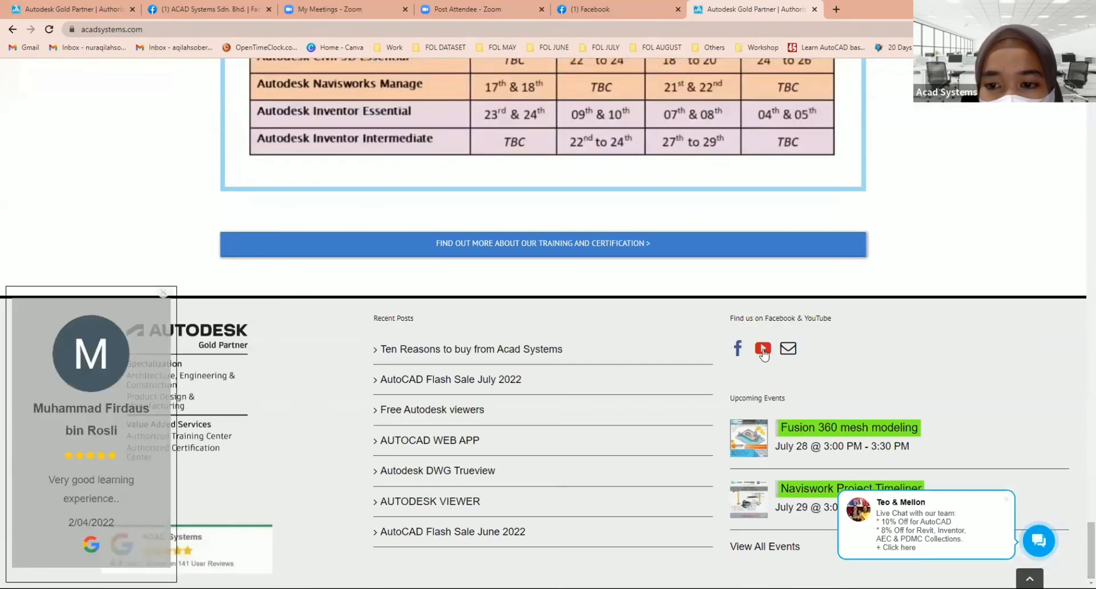
pyautogui.click(762, 349)
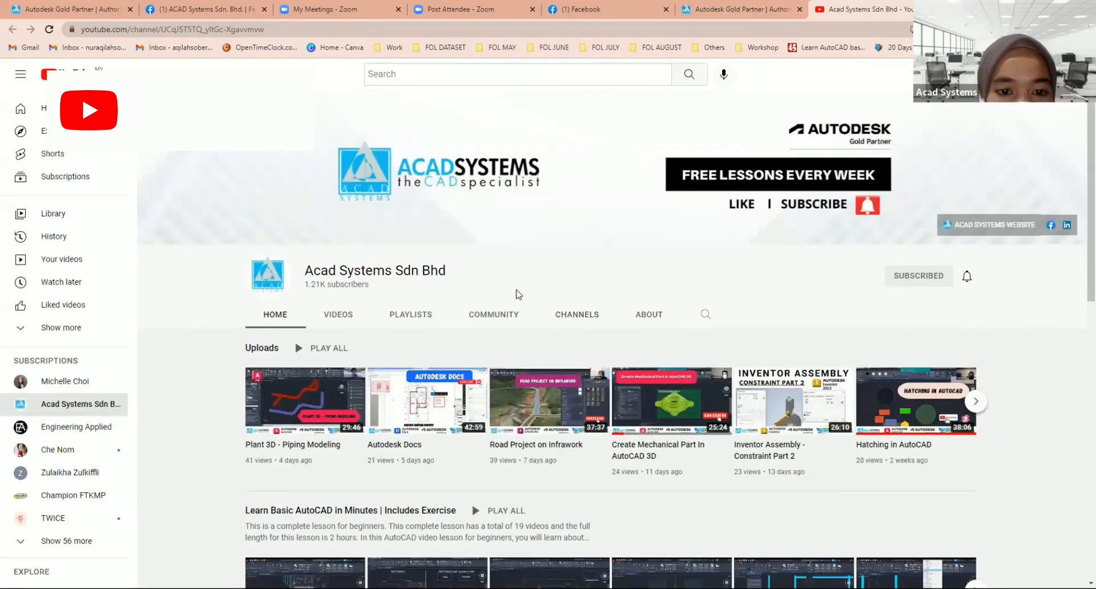
pyautogui.click(340, 317)
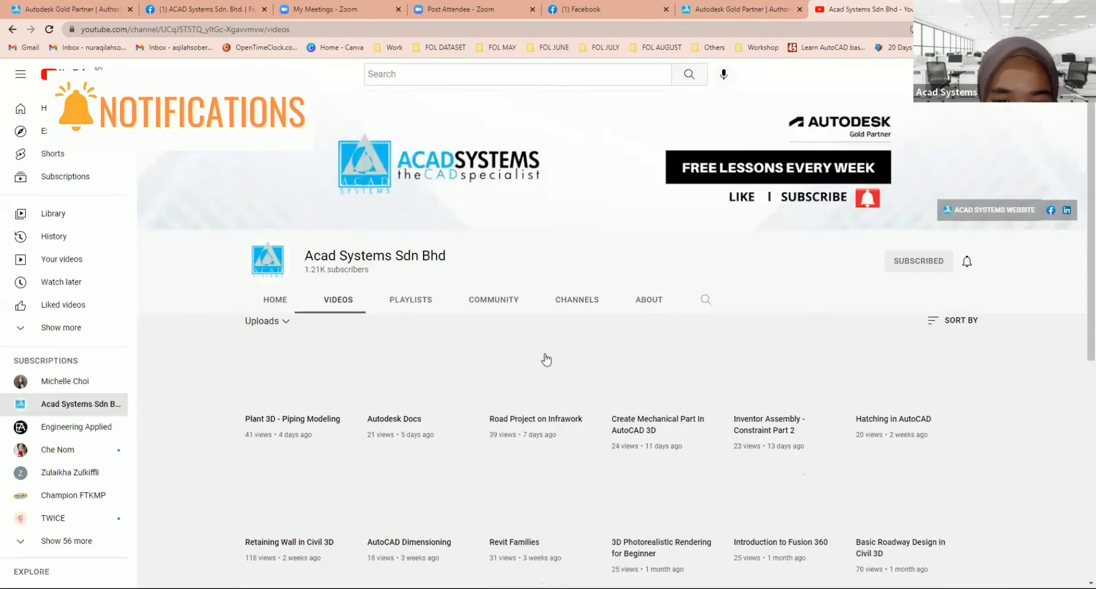
# Step: Look through the channel's uploaded videos, including the Inventor assembly lessons
pyautogui.scroll(-4, 525, 483)
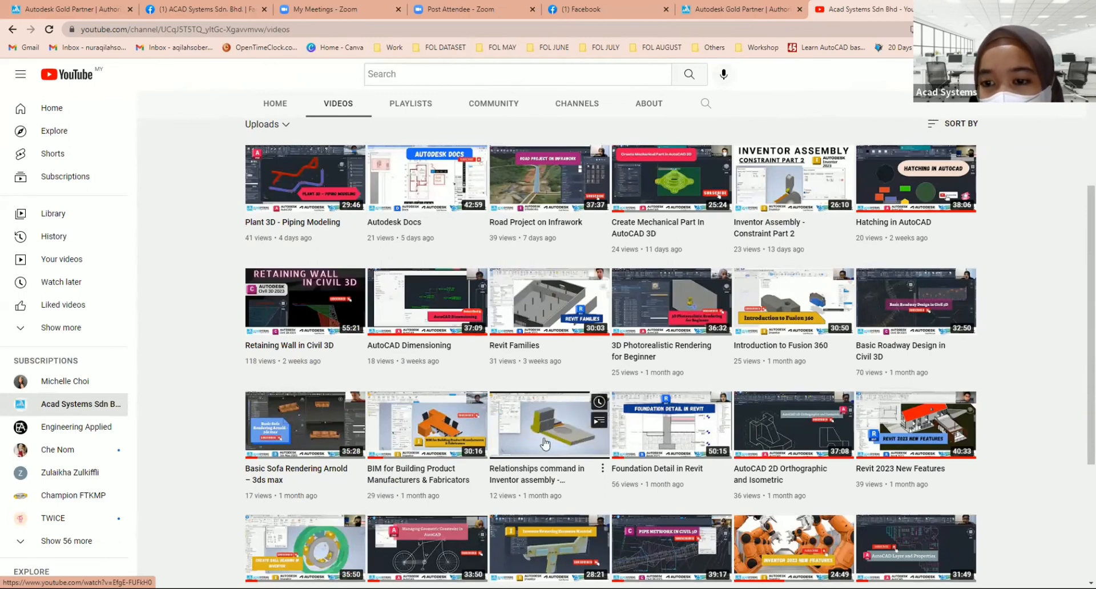
pyautogui.moveTo(791, 183)
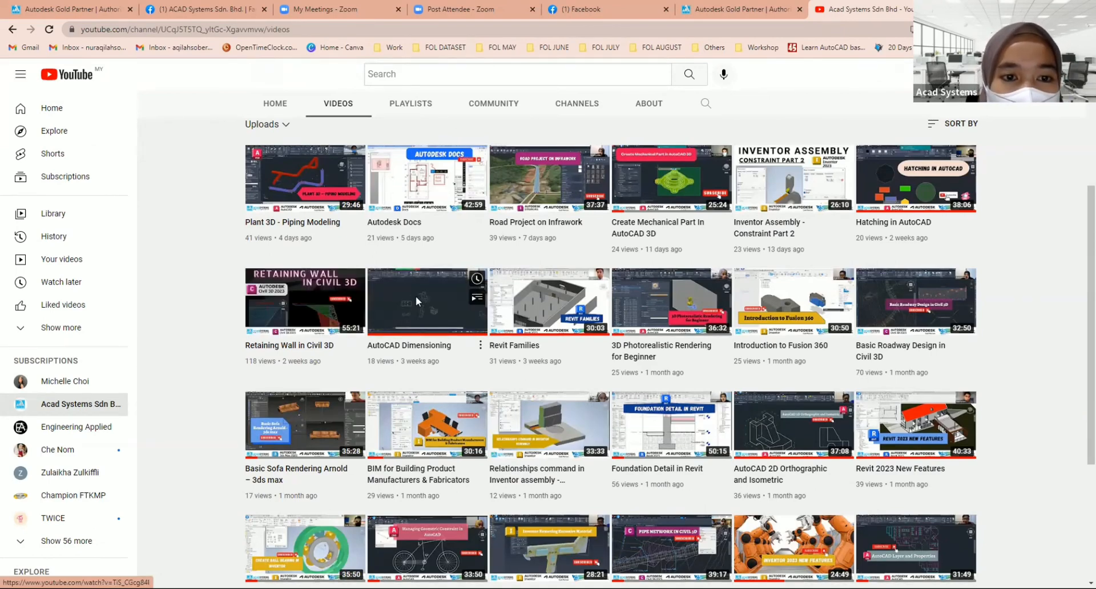
pyautogui.scroll(4, 416, 296)
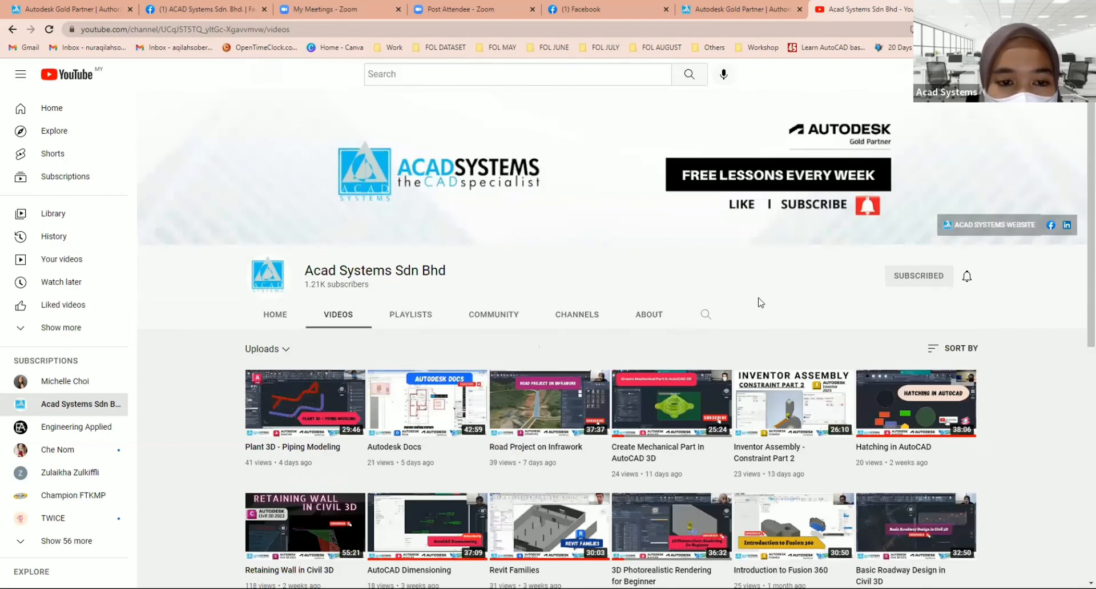
pyautogui.scroll(-3, 400, 320)
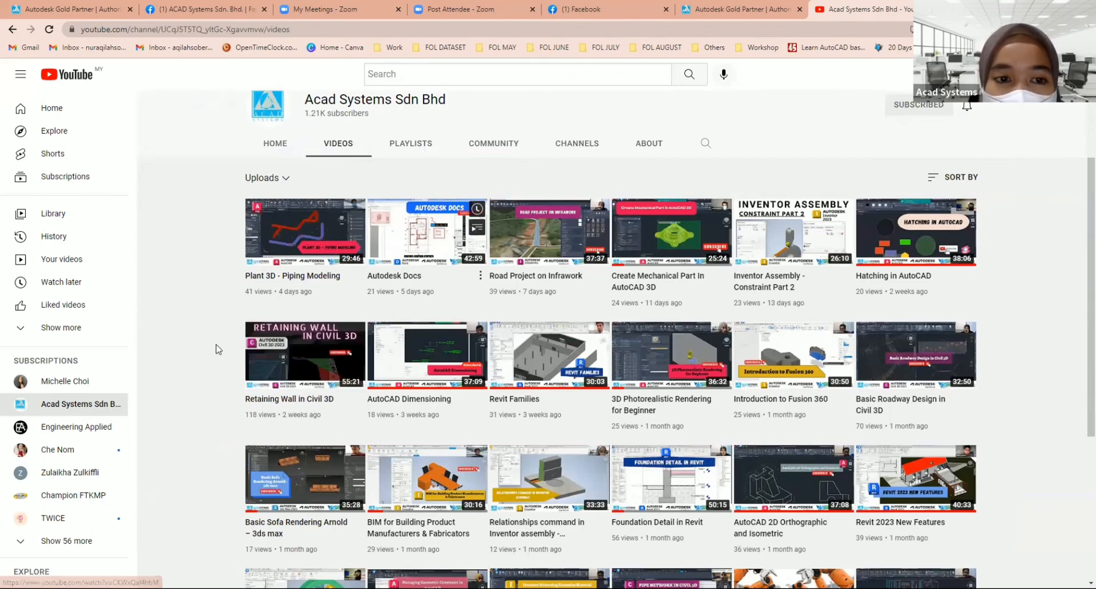
pyautogui.scroll(-1, 143, 359)
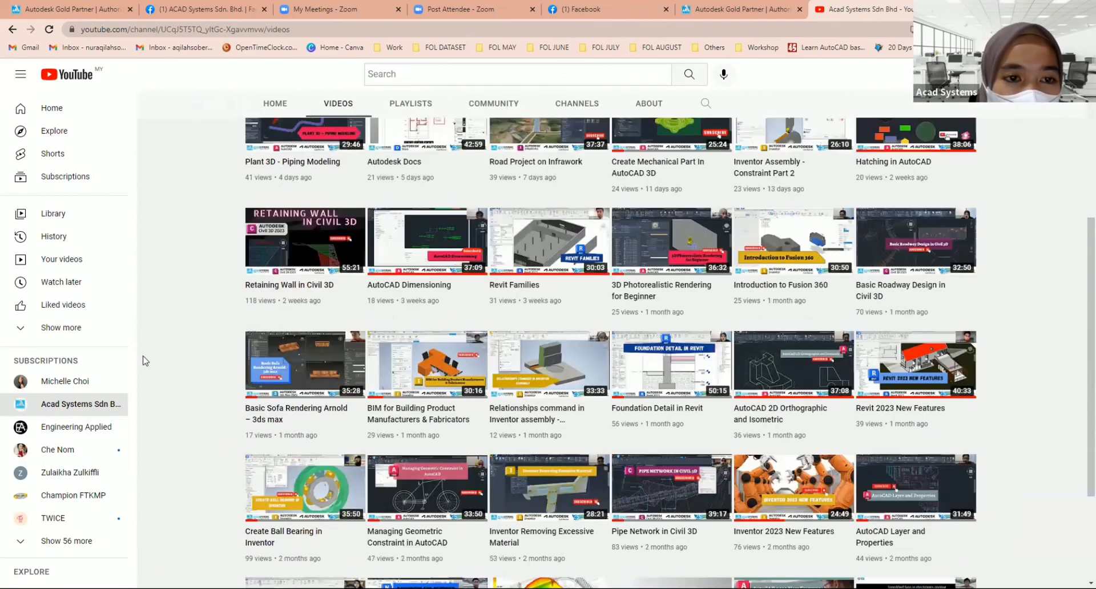
pyautogui.scroll(1, 432, 215)
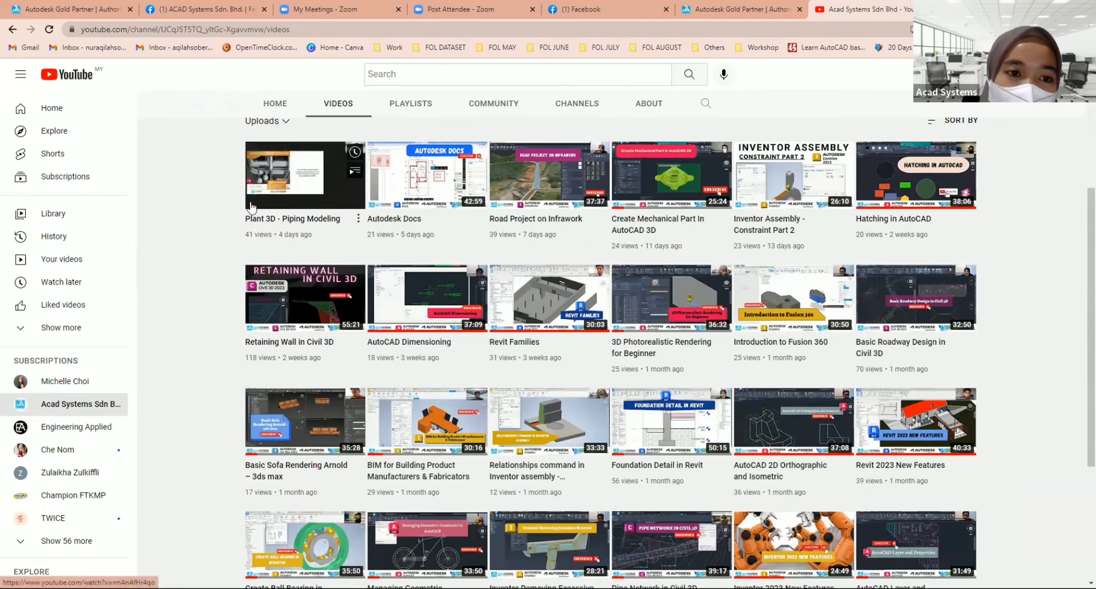
pyautogui.scroll(1, 297, 271)
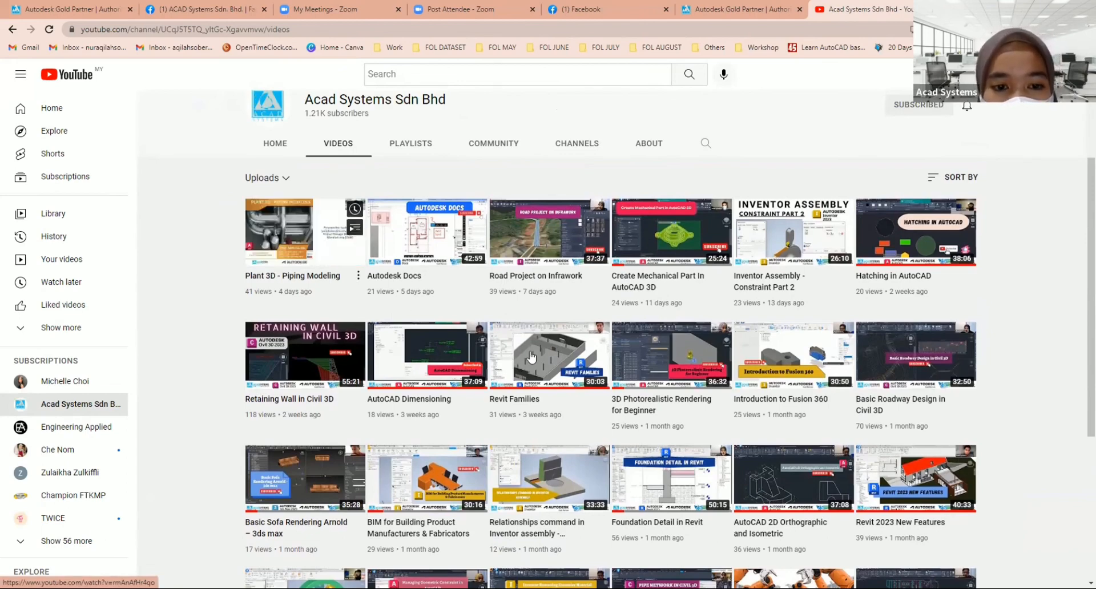
pyautogui.scroll(-3, 531, 357)
pyautogui.scroll(6, 532, 358)
# Step: Open the channel's home page and look through its video collections down to Architecture, Engineering & Construction
pyautogui.click(278, 312)
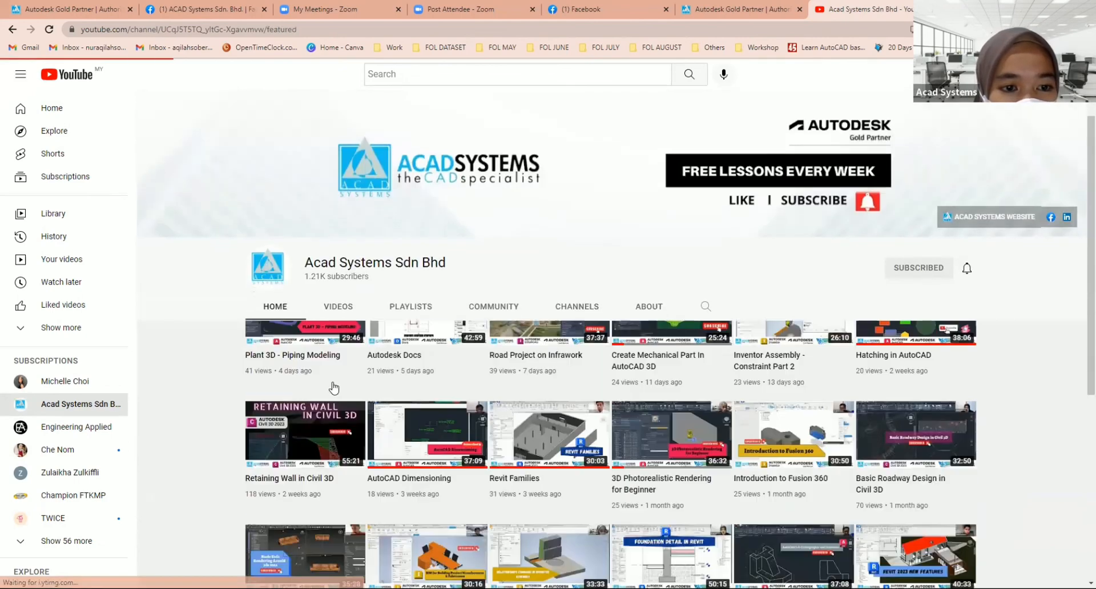
pyautogui.scroll(-2, 305, 179)
pyautogui.scroll(-4, 305, 179)
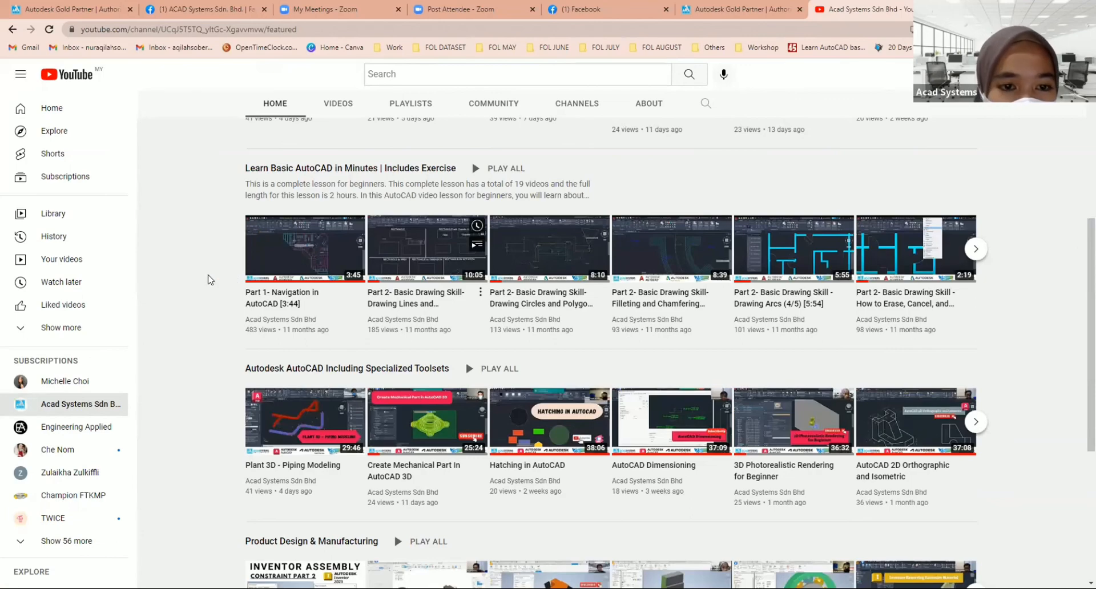
pyautogui.scroll(-4, 382, 297)
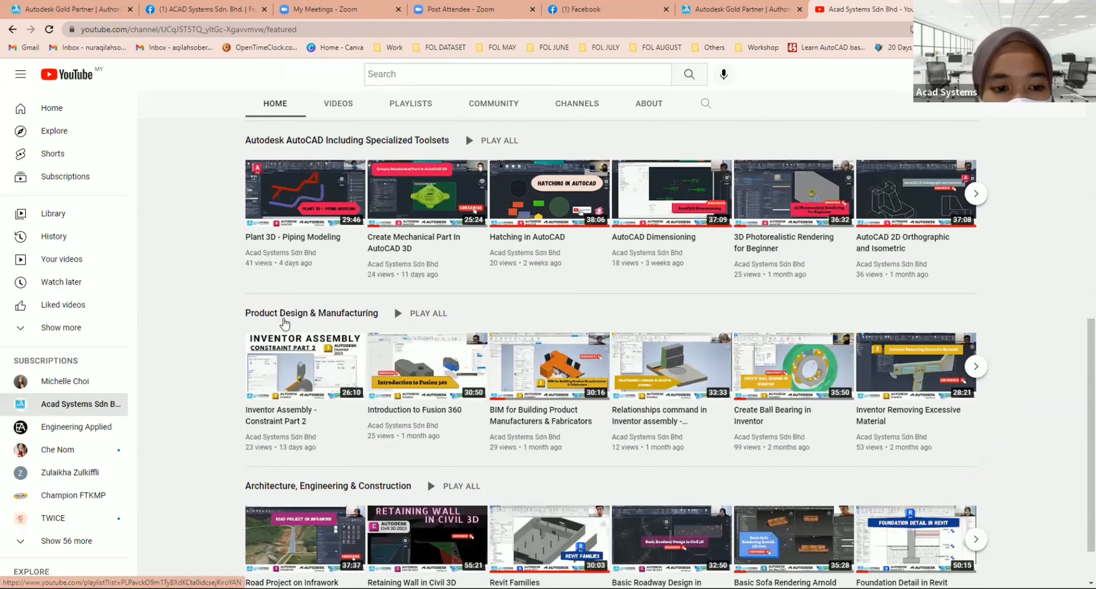
pyautogui.scroll(-1, 284, 324)
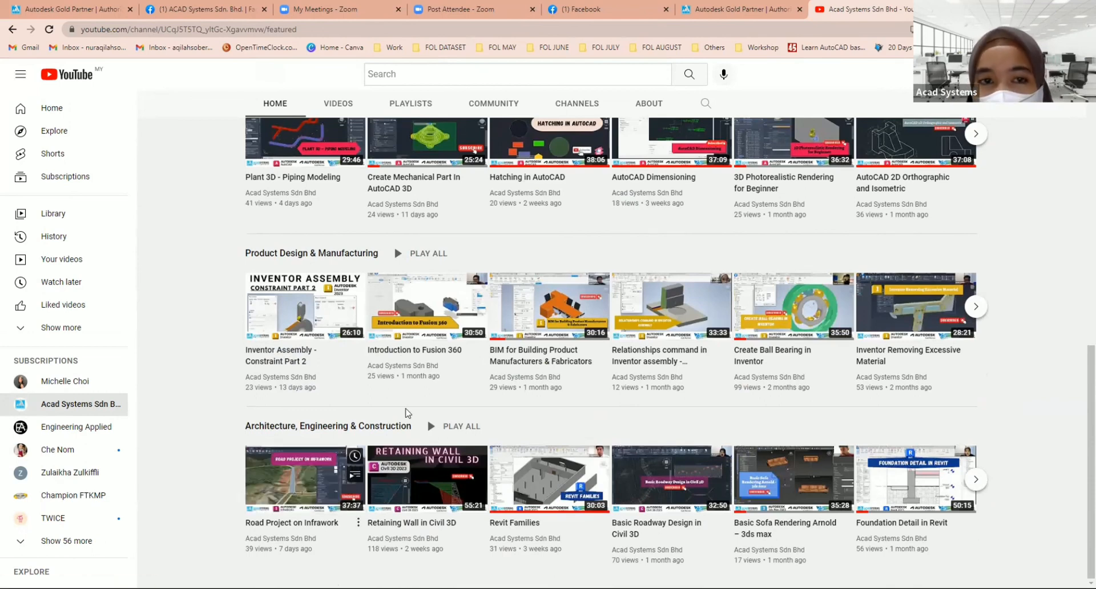
# Step: Return to the channel's full list of uploaded videos and look over the most recent lessons
pyautogui.scroll(10, 408, 412)
pyautogui.click(342, 315)
pyautogui.scroll(-3, 308, 295)
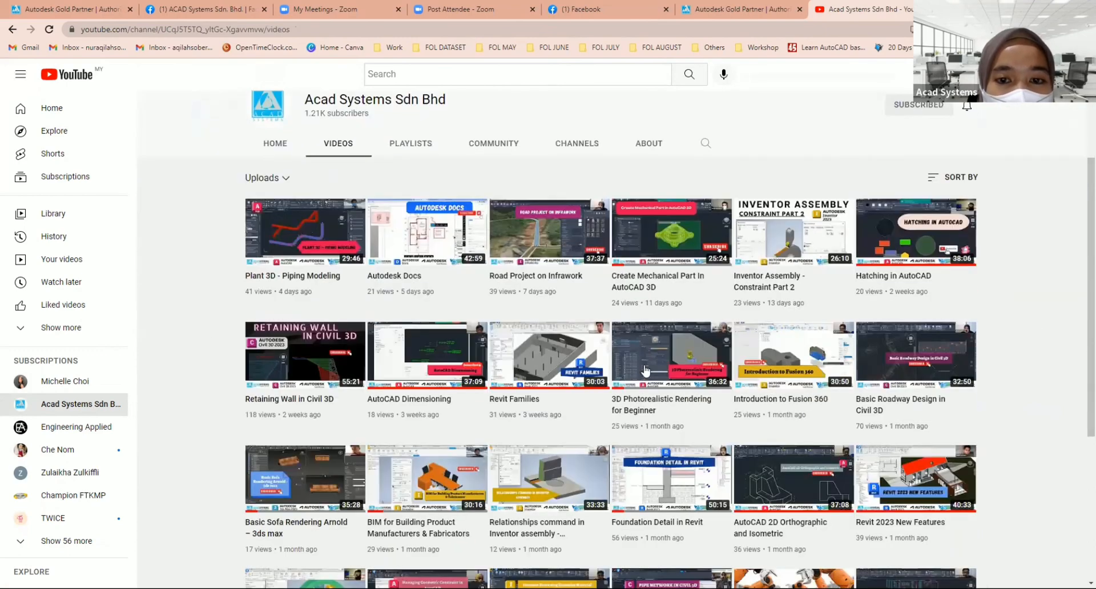
pyautogui.scroll(3, 220, 361)
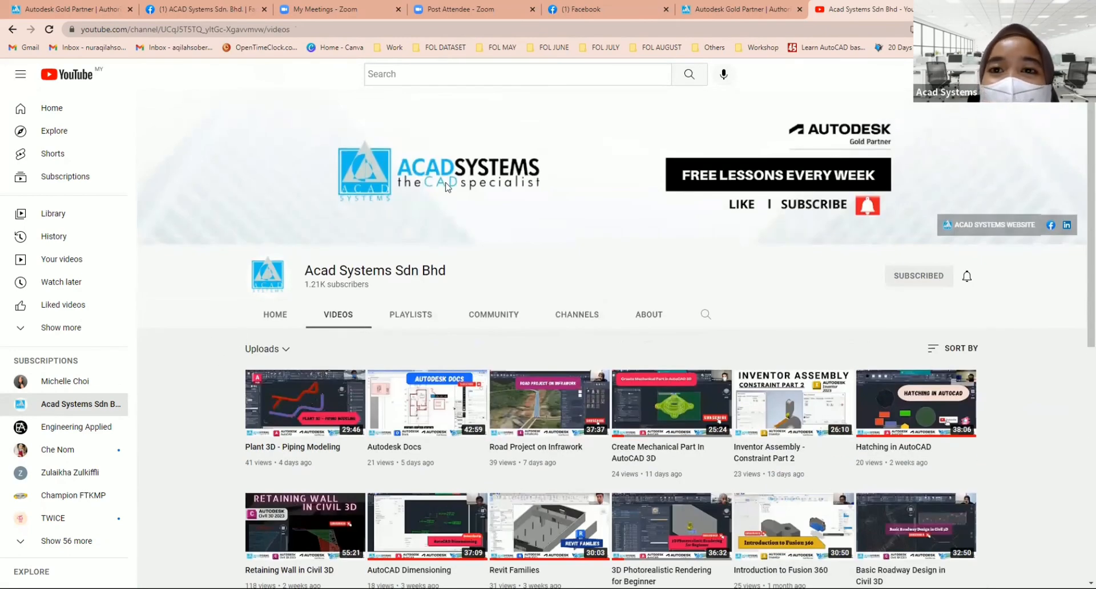
# Step: Go back to the Acad Systems website and look over its training schedule, upcoming events and promotions up to the page header
pyautogui.hotkey('ctrl', 'shift', 'Tab')
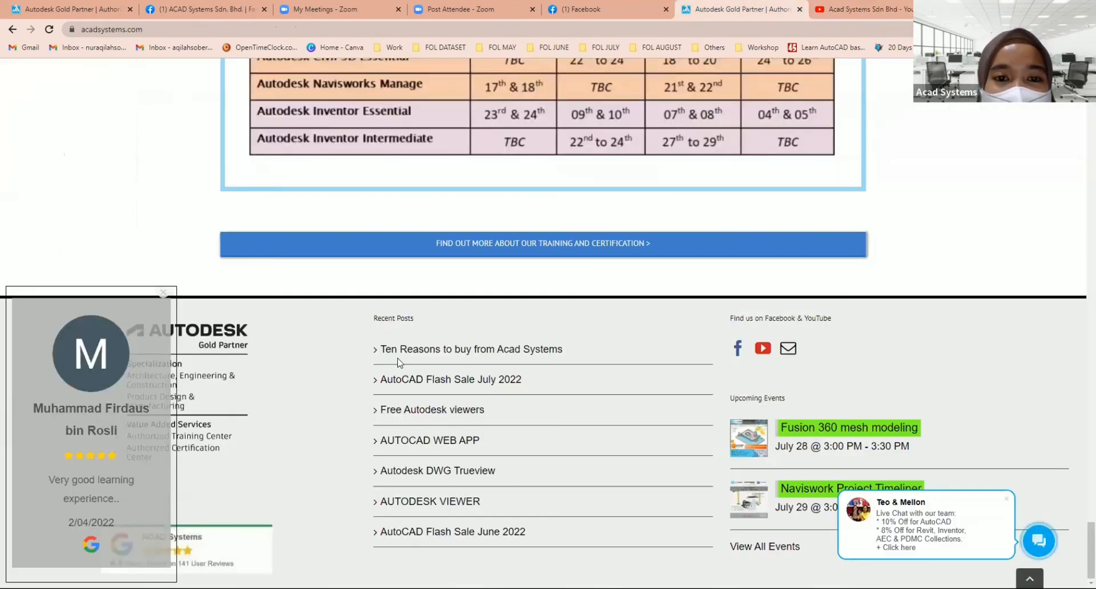
pyautogui.scroll(5, 400, 360)
pyautogui.scroll(12, 211, 331)
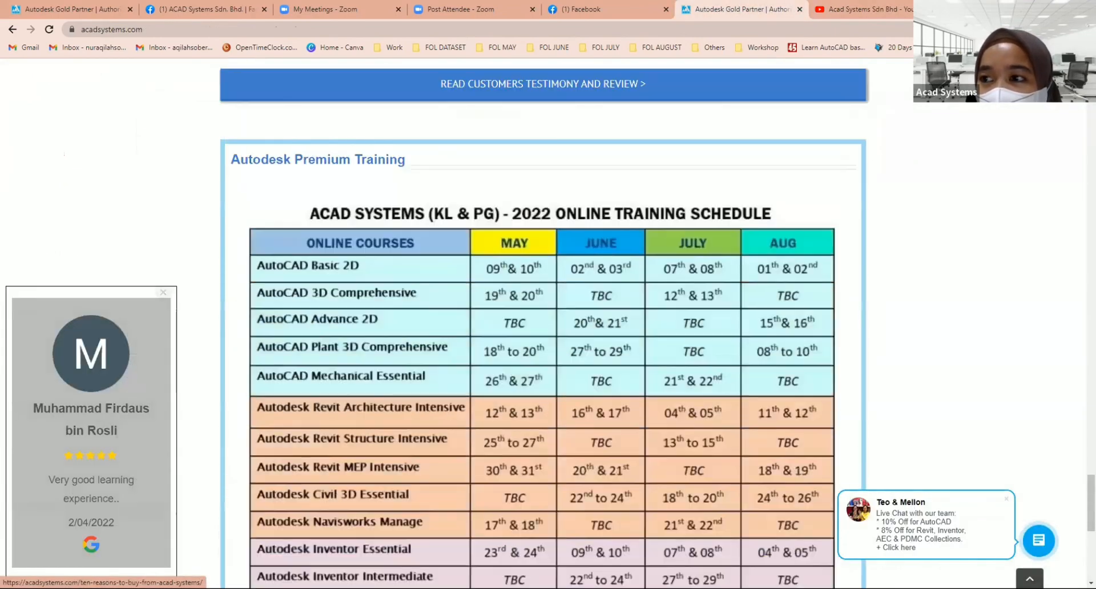
pyautogui.scroll(15, 212, 331)
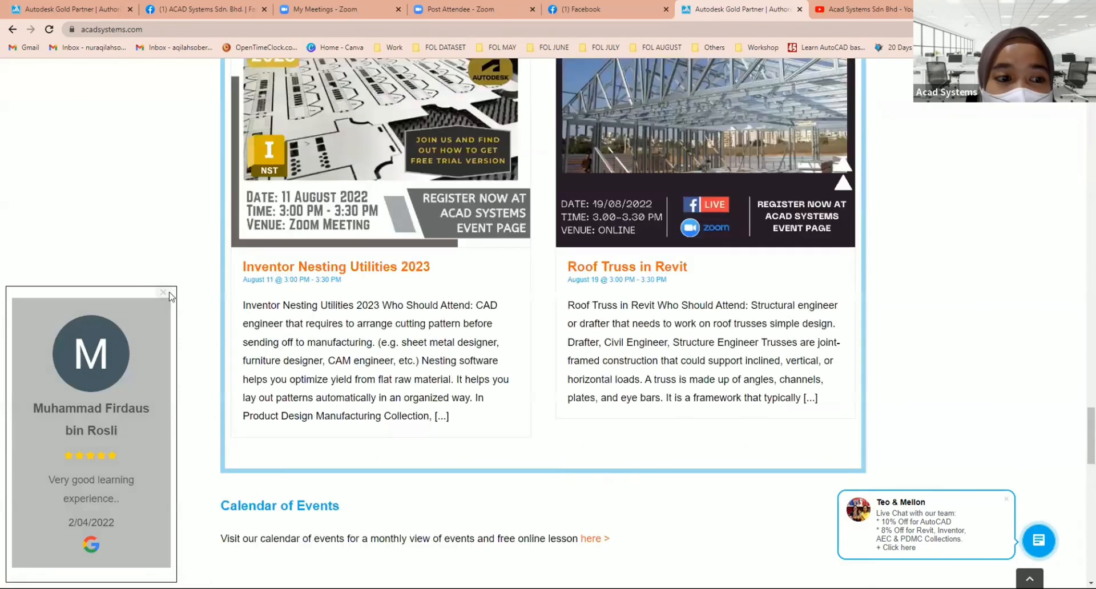
pyautogui.scroll(15, 475, 493)
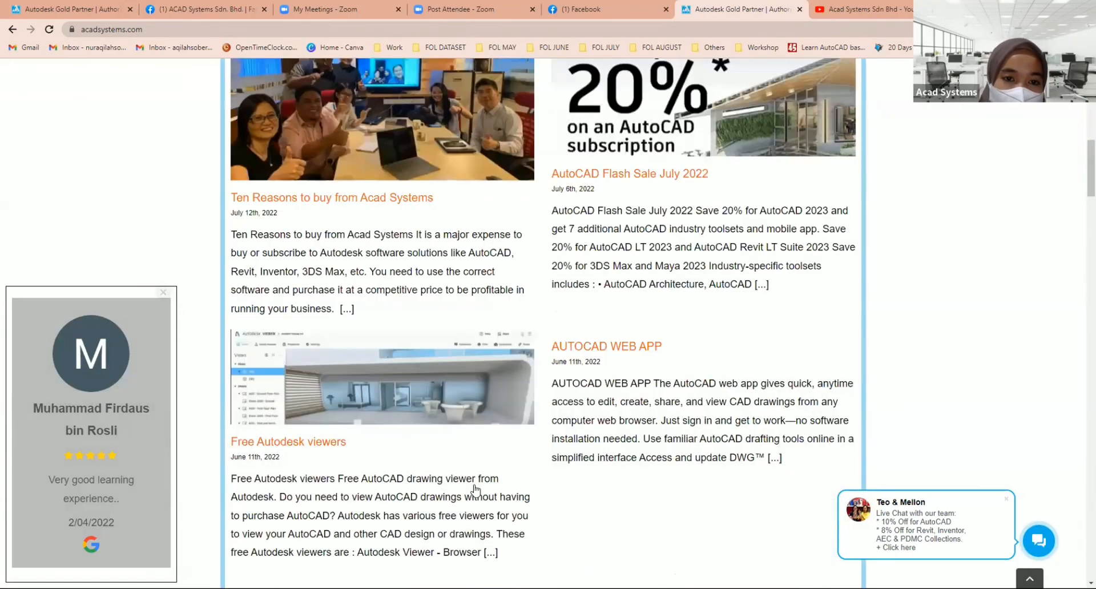
pyautogui.scroll(-3, 594, 388)
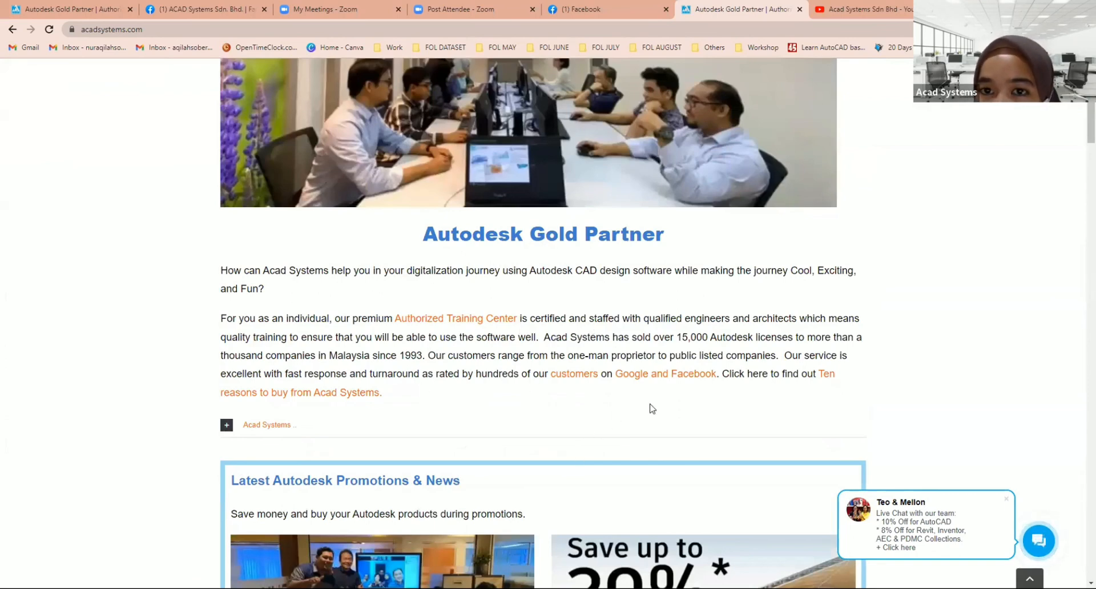
pyautogui.scroll(3, 652, 408)
pyautogui.moveTo(524, 139)
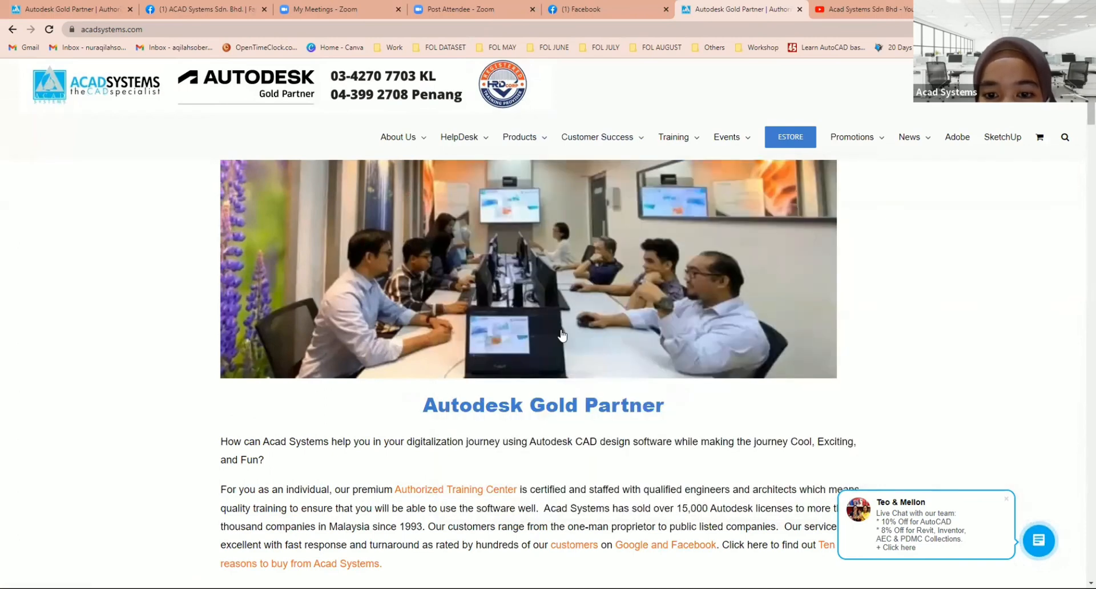
# Step: Look over the home page's company introduction and its Latest Autodesk Promotions & News section
pyautogui.moveTo(586, 348)
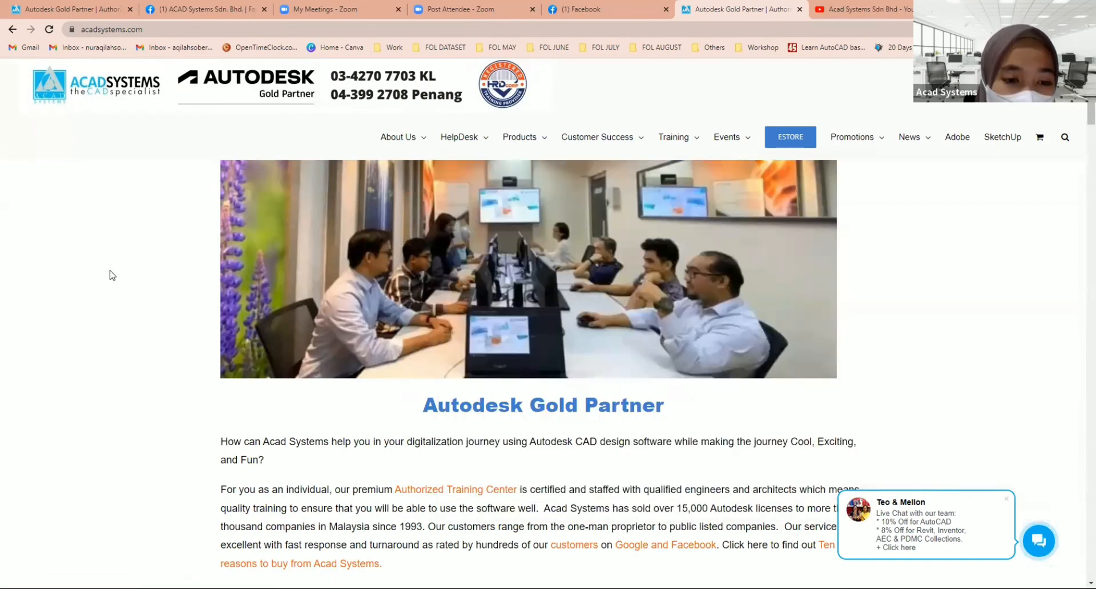
pyautogui.scroll(-4, 107, 266)
pyautogui.scroll(-2, 135, 289)
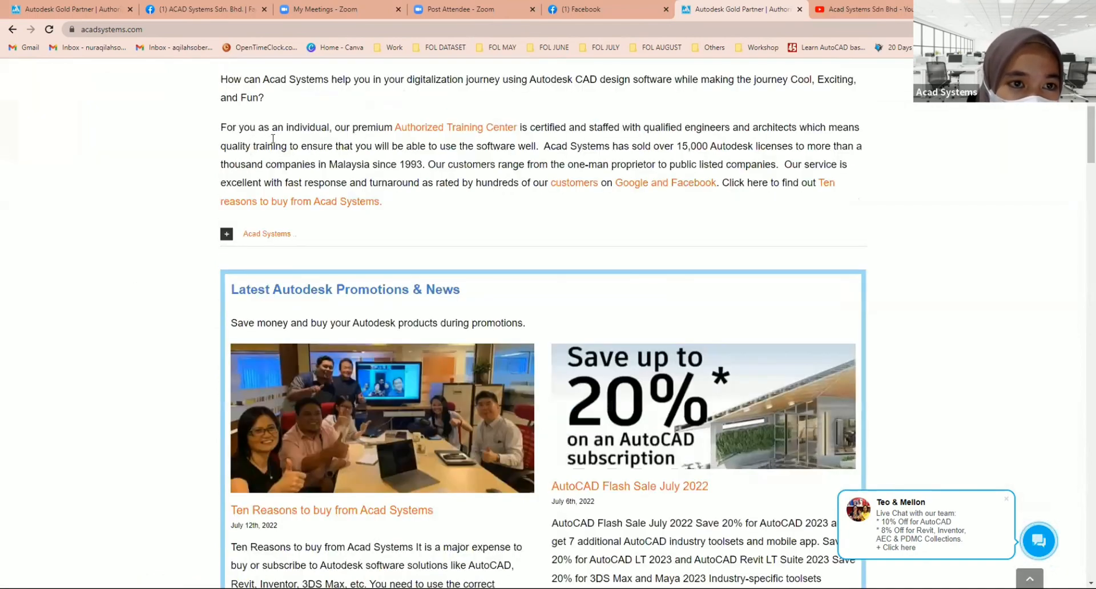
pyautogui.scroll(-5, 320, 161)
pyautogui.scroll(-4, 103, 323)
pyautogui.scroll(1, 122, 327)
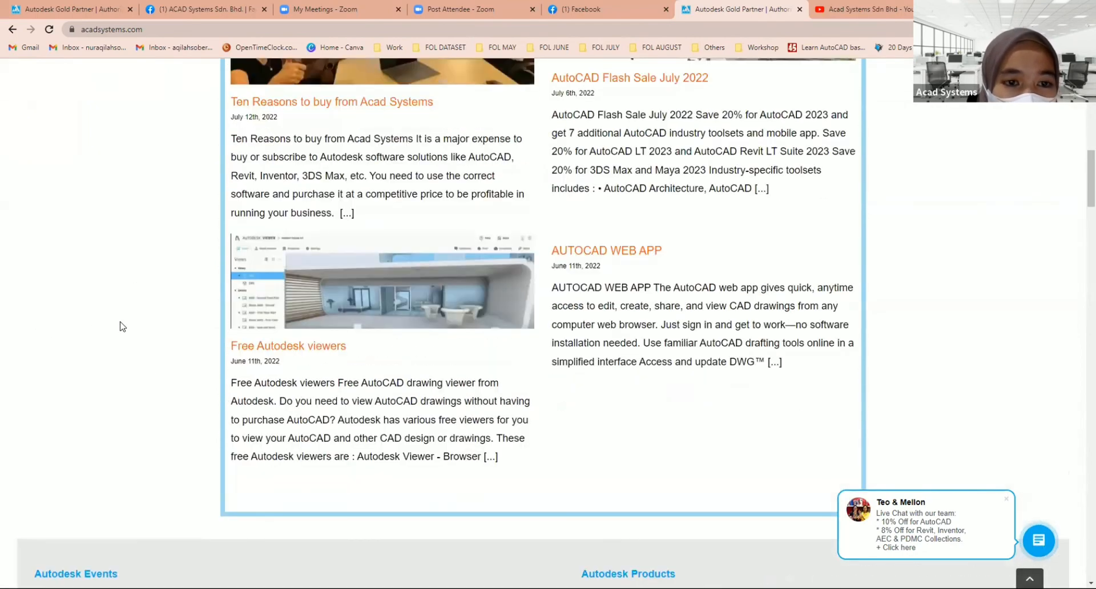
pyautogui.scroll(4, 121, 327)
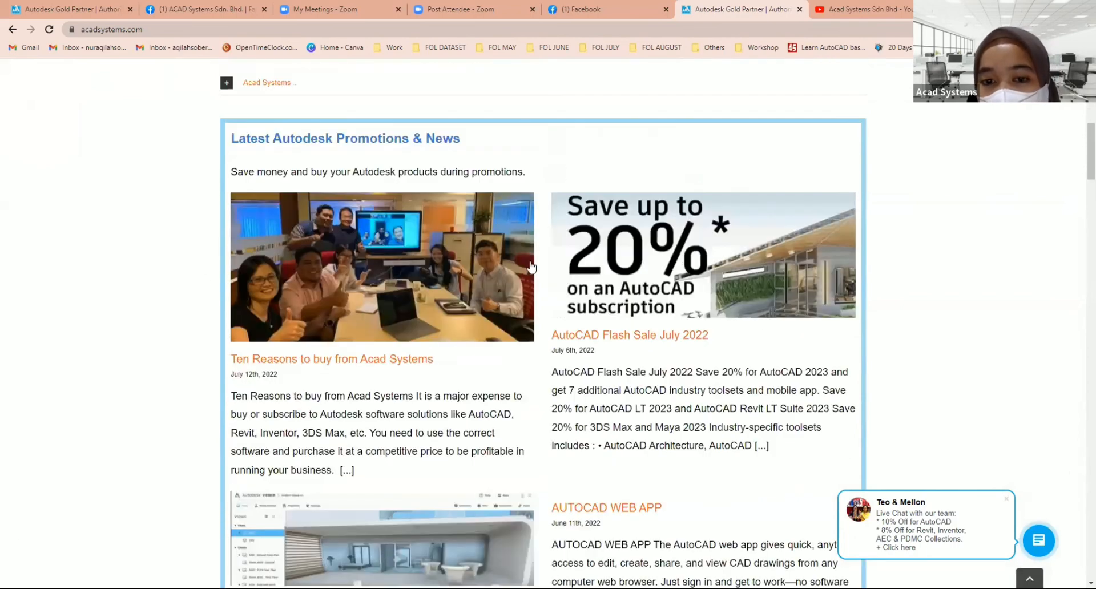
pyautogui.scroll(-2, 628, 372)
pyautogui.scroll(1, 196, 337)
pyautogui.scroll(1, 188, 332)
pyautogui.scroll(-1, 182, 328)
pyautogui.scroll(-4, 182, 328)
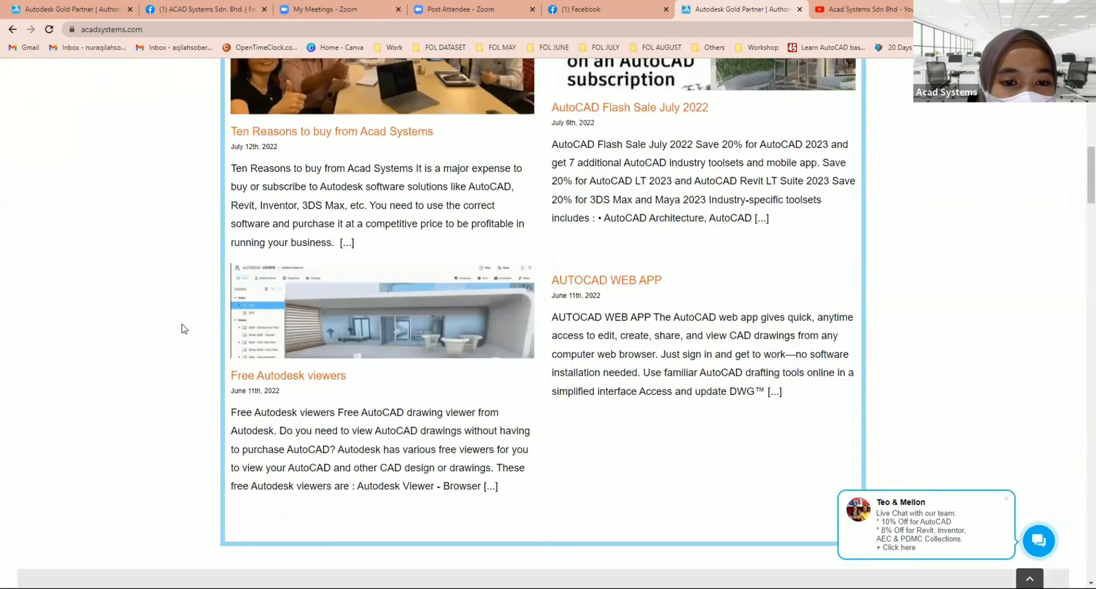
# Step: Look over the upcoming free lessons on the home page, including Introduction to Inventor Joint and Fusion 360 mesh modeling
pyautogui.scroll(-2, 567, 331)
pyautogui.scroll(-4, 420, 246)
pyautogui.scroll(-12, 412, 251)
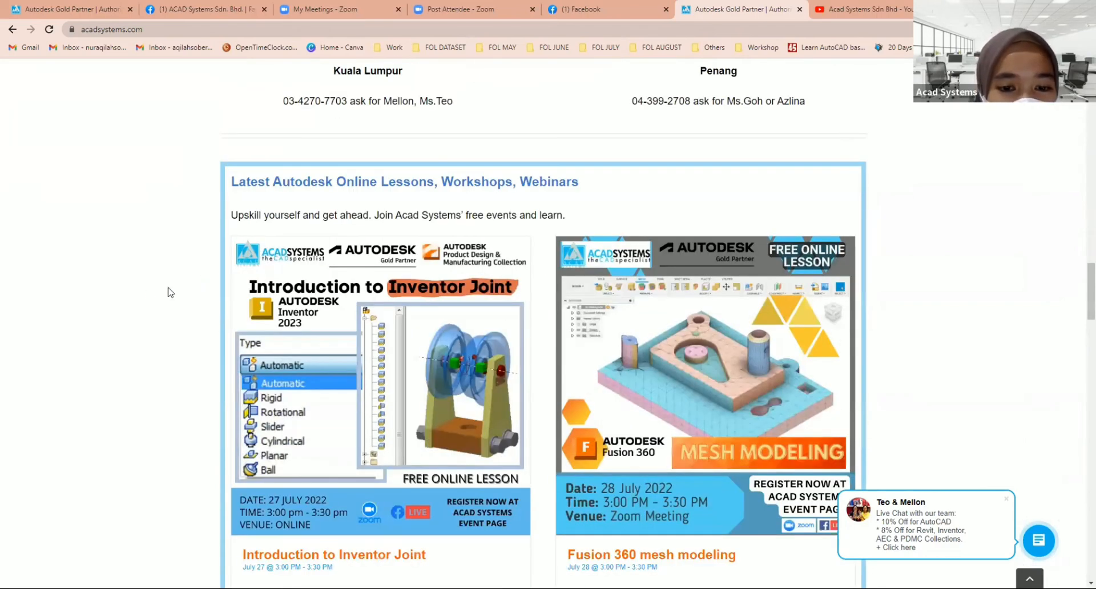
pyautogui.scroll(-1, 661, 395)
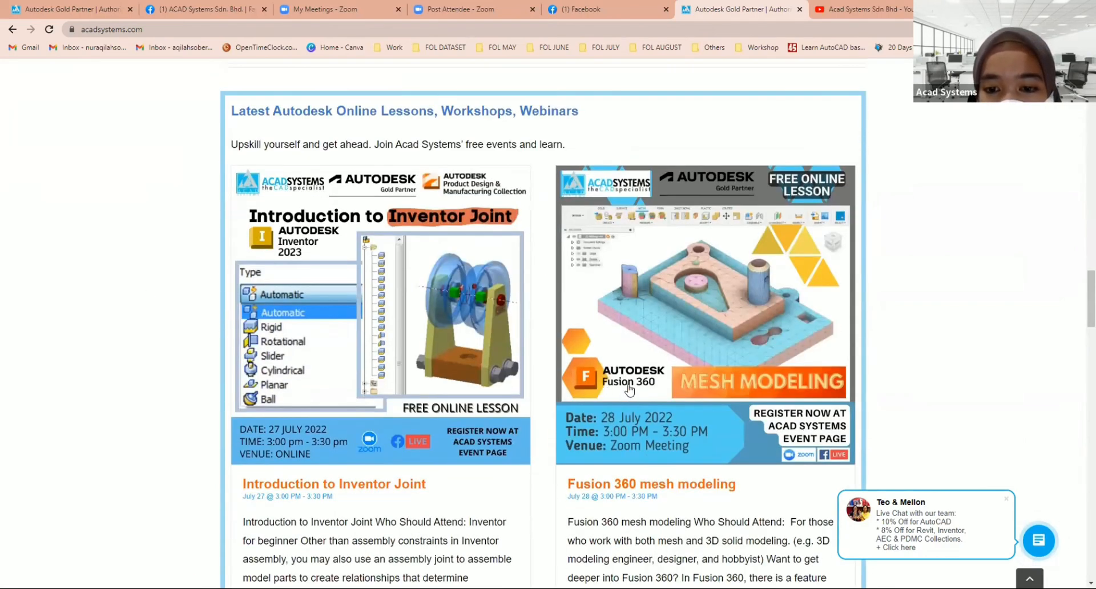
pyautogui.scroll(-2, 657, 391)
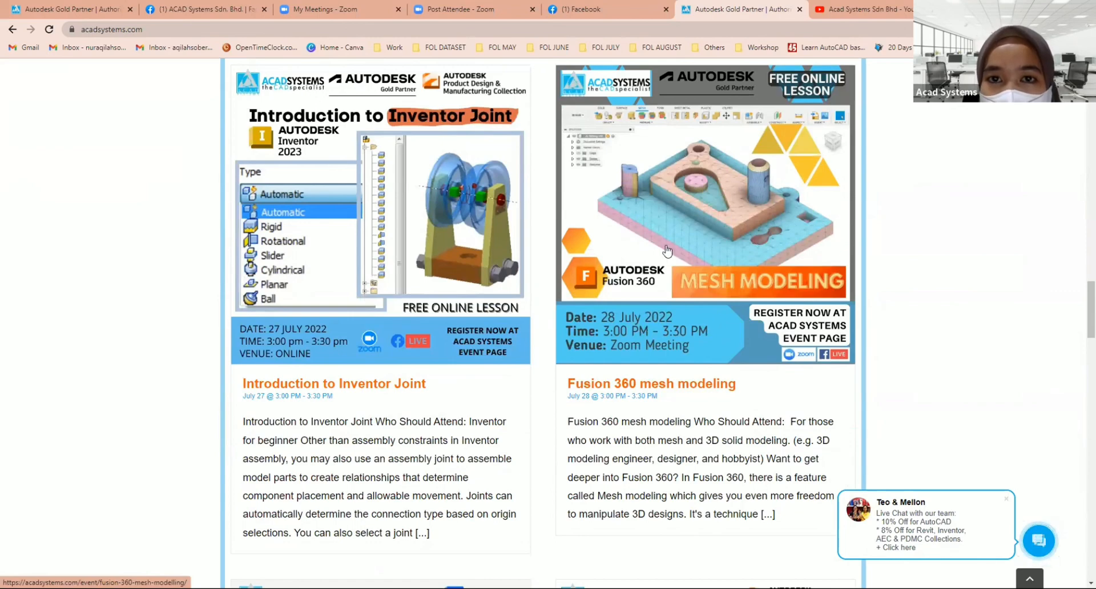
pyautogui.scroll(4, 386, 243)
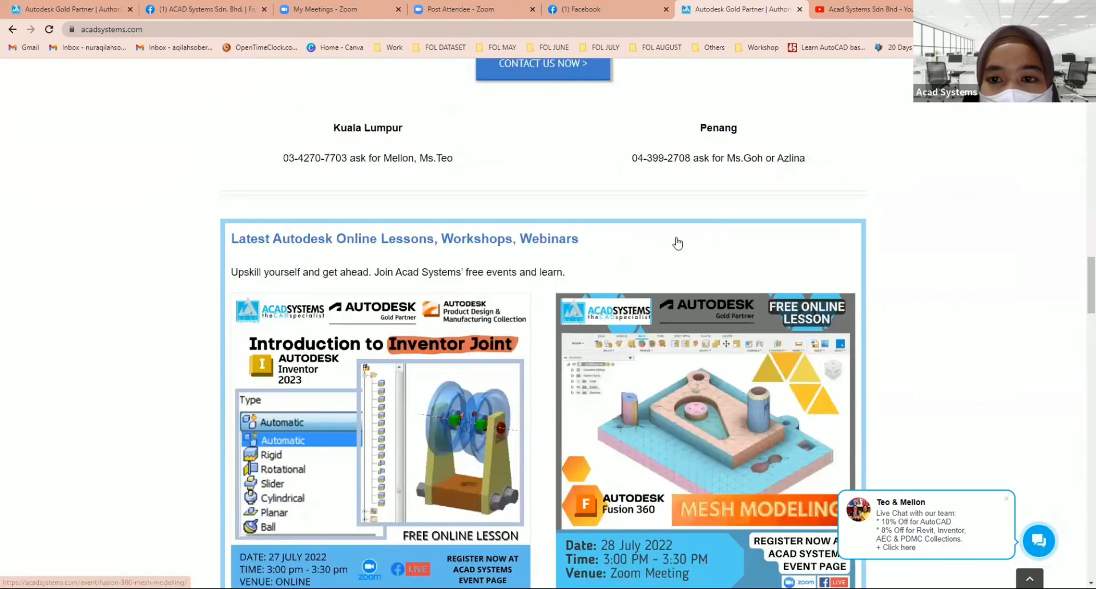
pyautogui.scroll(-3, 677, 243)
# Step: Open the Fusion 360 mesh modeling event page and look over its date, venue, RSVP section and lesson description
pyautogui.click(377, 303)
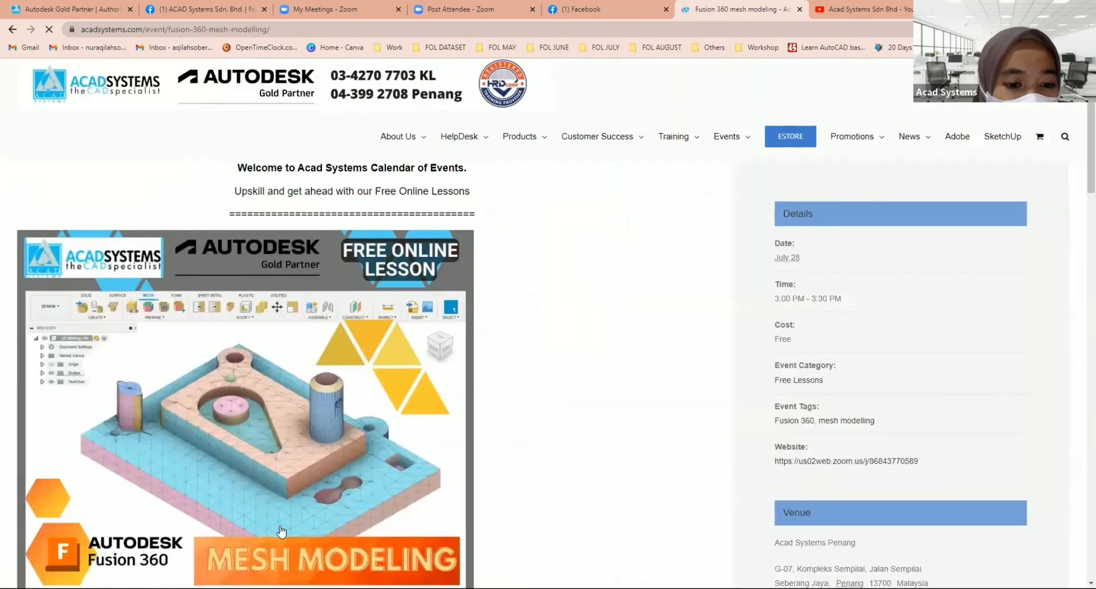
pyautogui.scroll(-8, 286, 451)
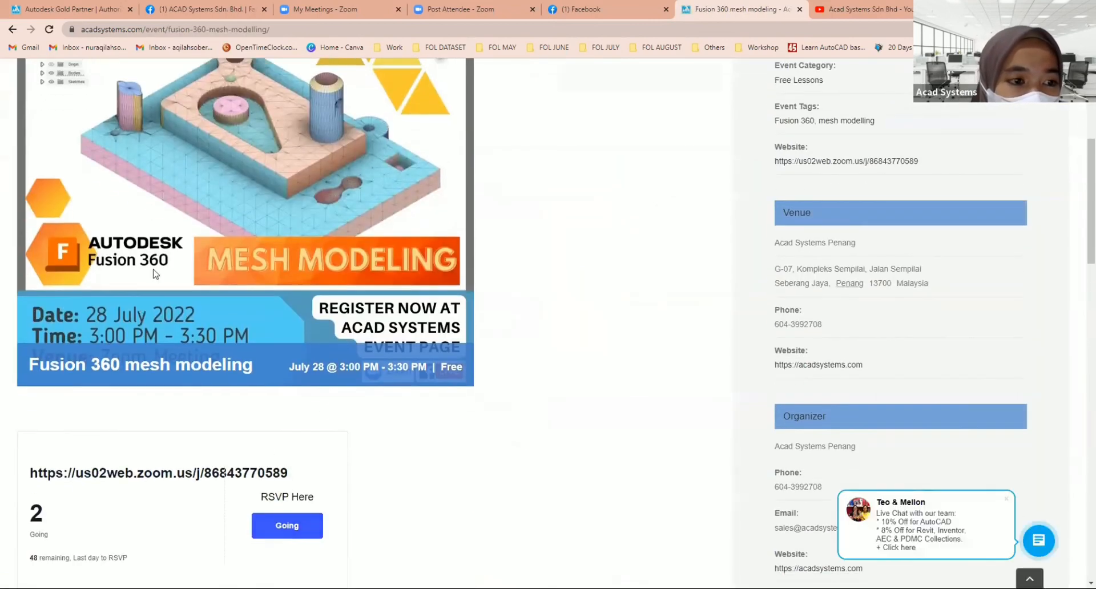
pyautogui.scroll(-2, 271, 260)
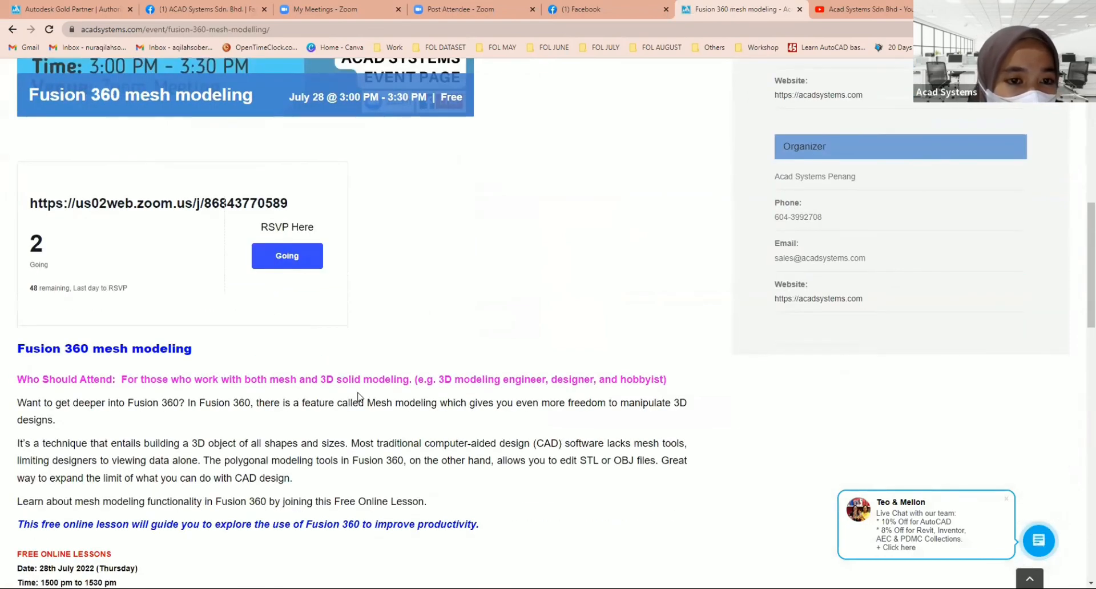
pyautogui.scroll(4, 354, 393)
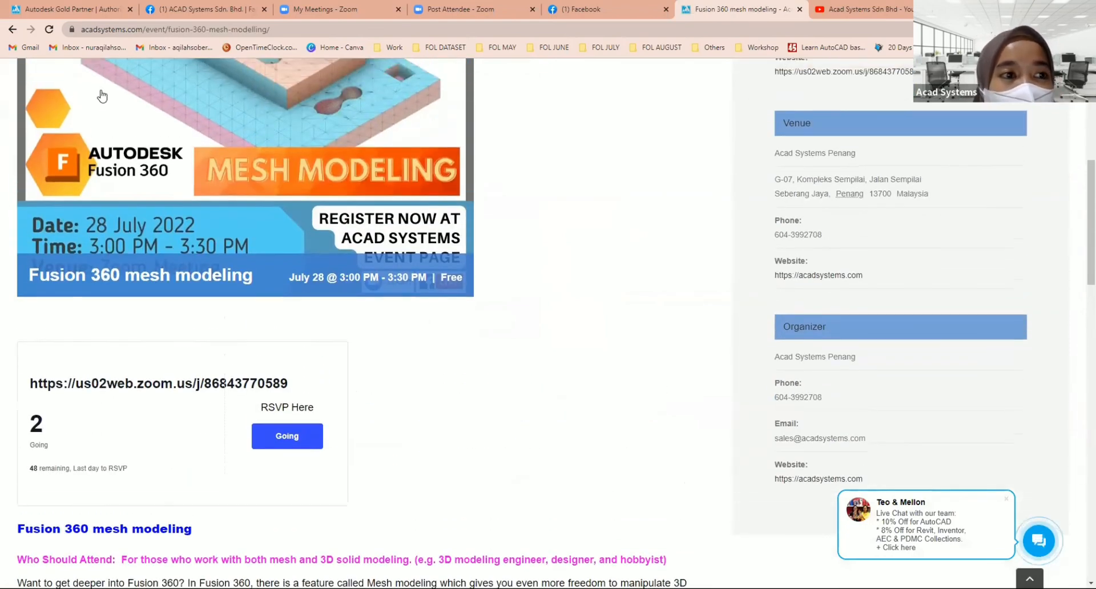
pyautogui.scroll(4, 808, 422)
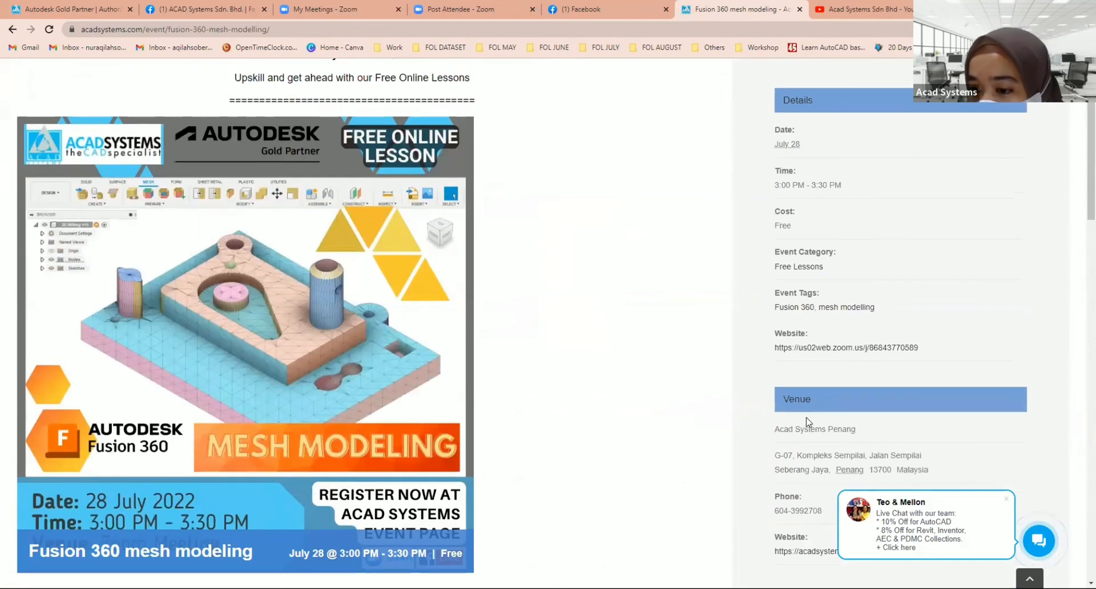
pyautogui.scroll(2, 807, 422)
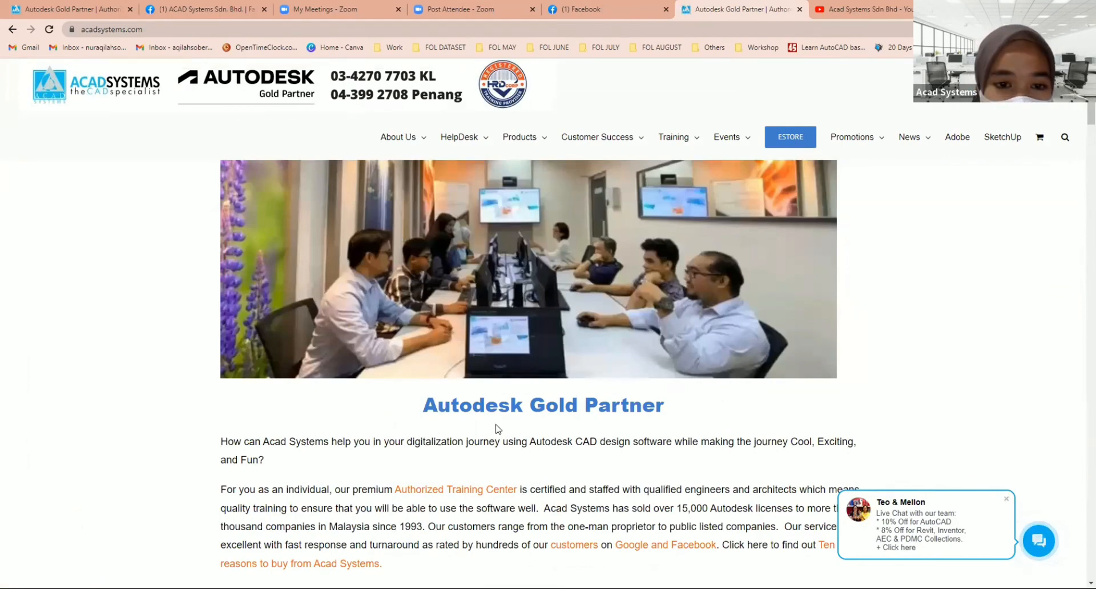
# Step: From the website's home page, show the live chat window and the contact query form, and look over the contact section
pyautogui.scroll(-4, 508, 431)
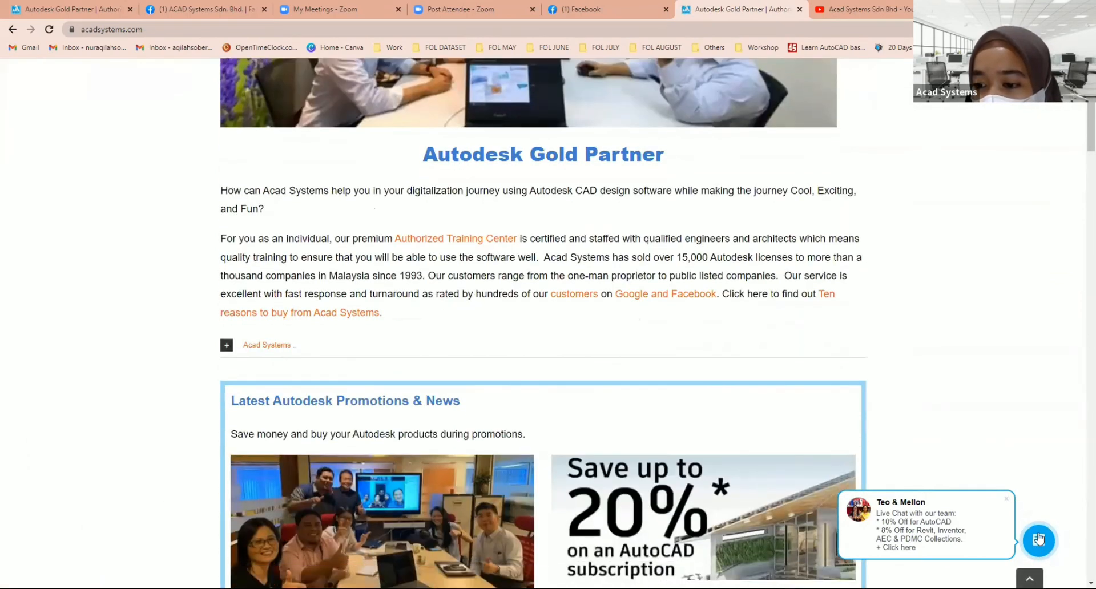
pyautogui.scroll(-2, 1040, 544)
pyautogui.click(1040, 543)
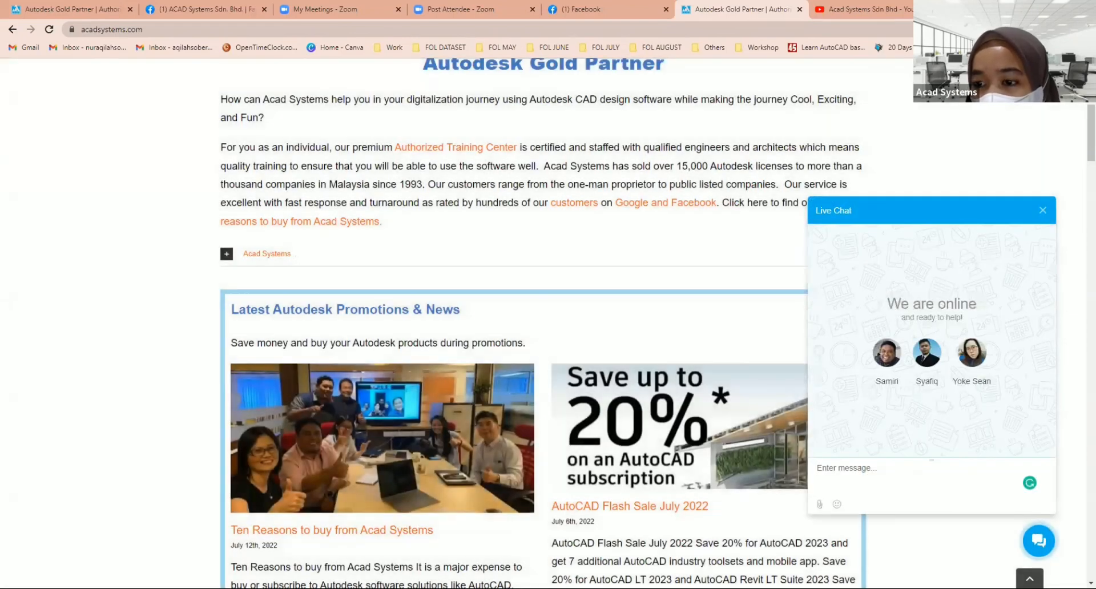
pyautogui.click(1043, 210)
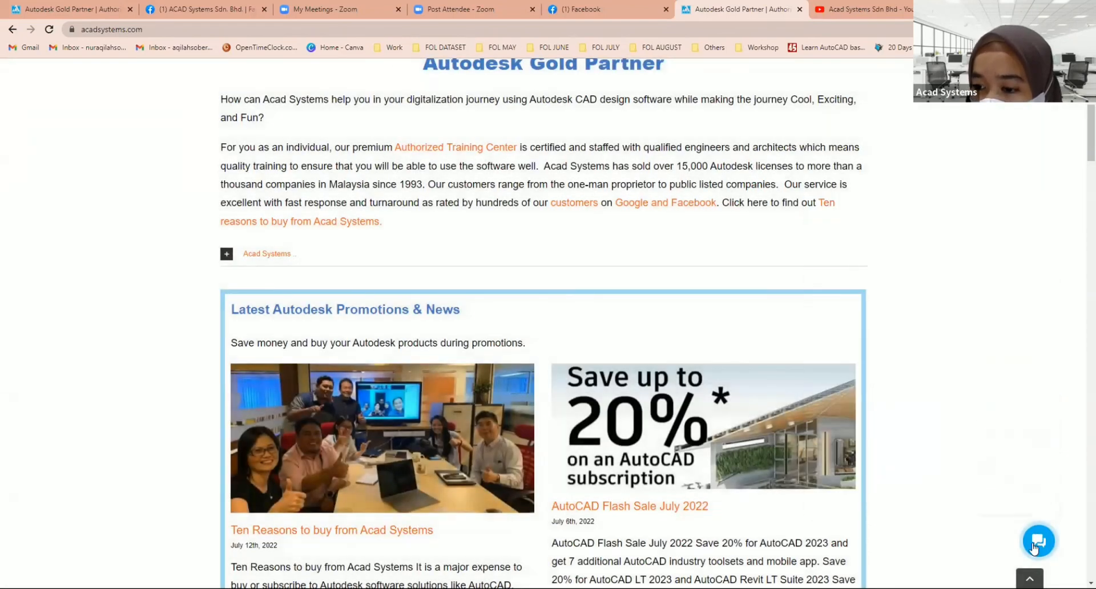
pyautogui.click(1039, 543)
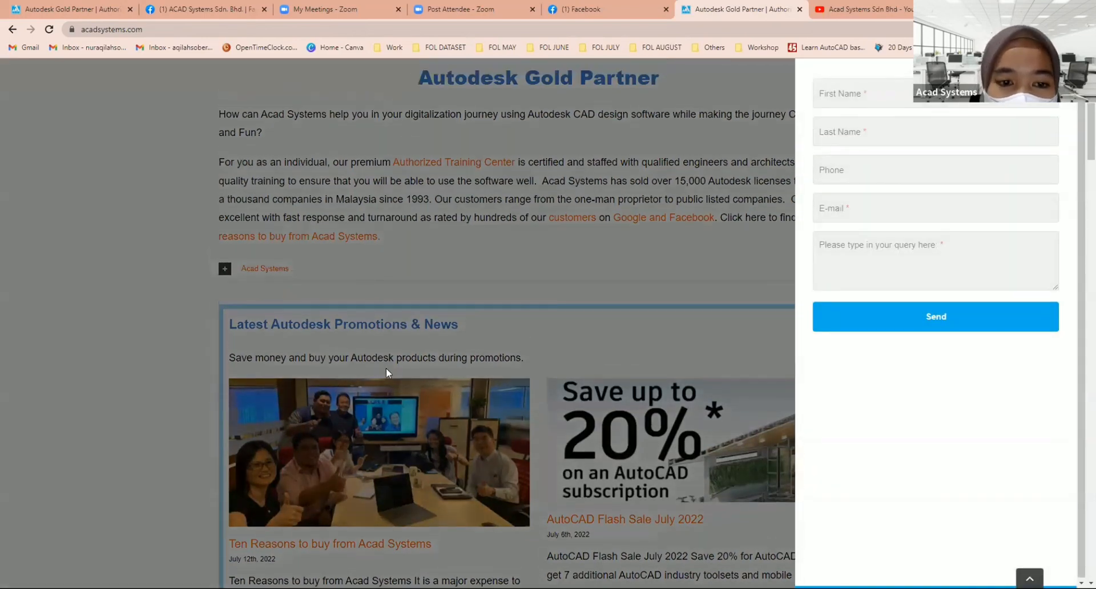
pyautogui.scroll(3, 337, 367)
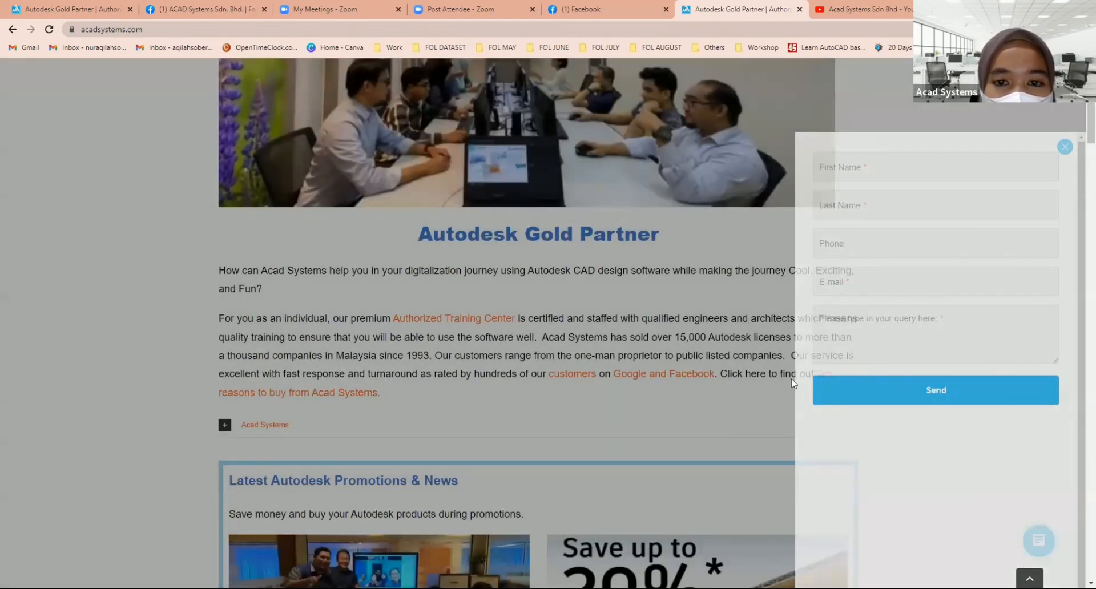
pyautogui.scroll(-20, 722, 293)
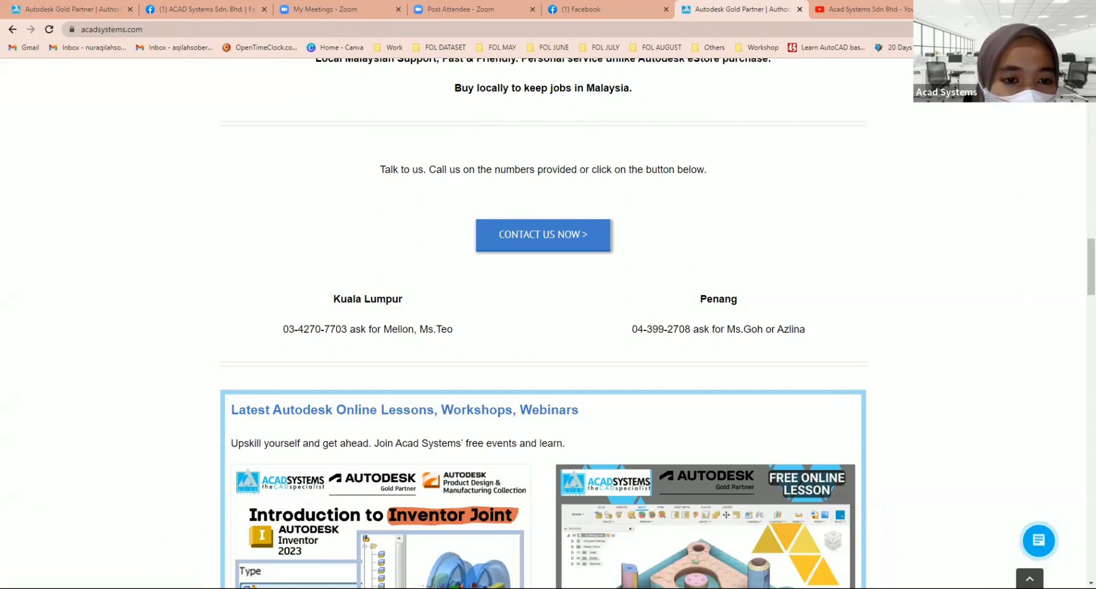
# Step: Switch back to Inventor and show the toggle clamp assembly in the Assembly4 document
pyautogui.hotkey('alt', 'Tab')
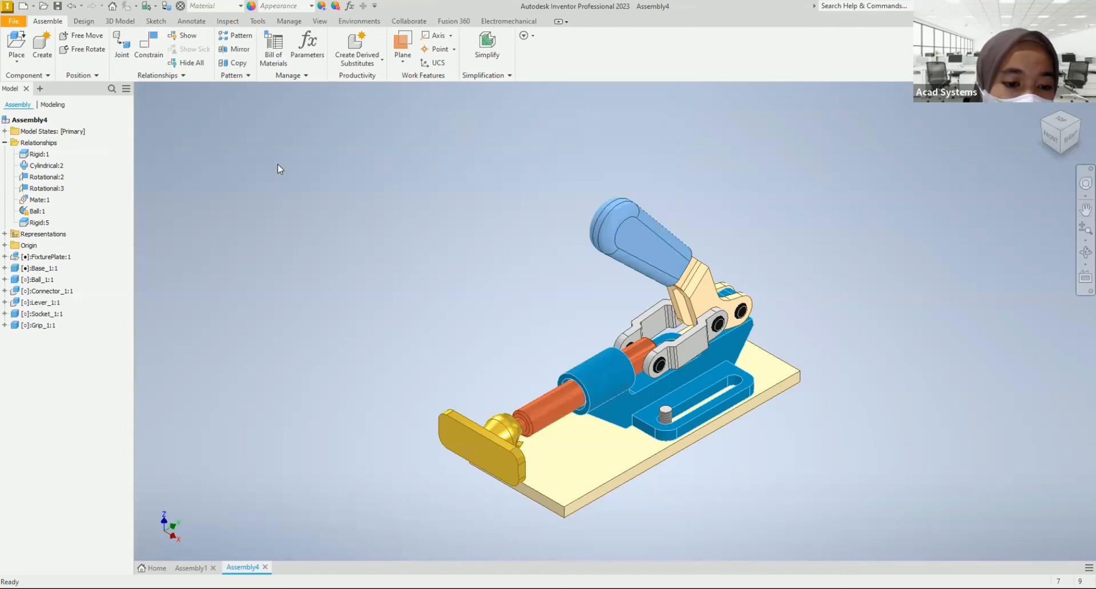
pyautogui.moveTo(403, 321); pyautogui.dragTo(367, 294, button='middle')
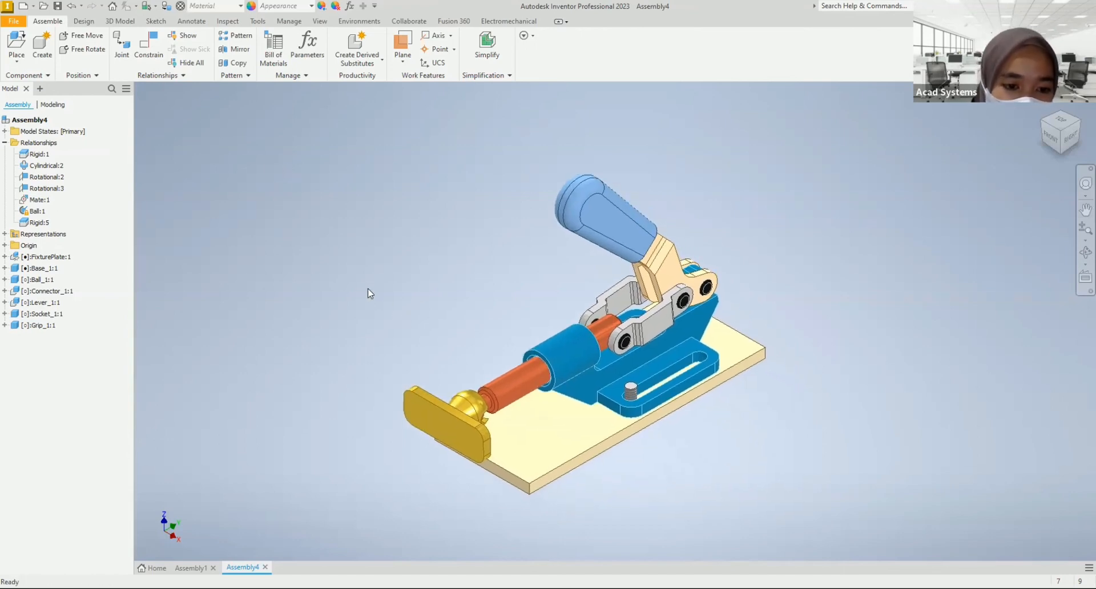